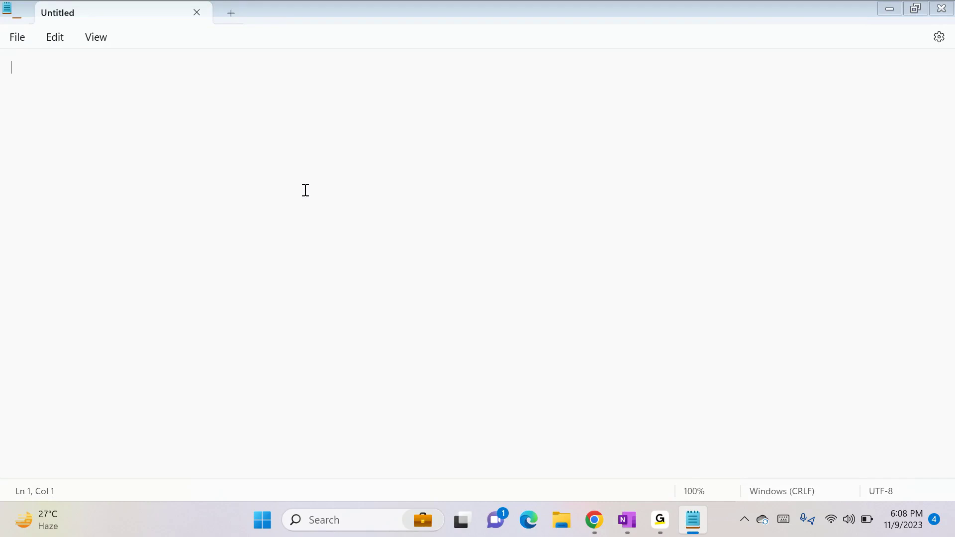
- Write the heading "Duplicate Detetction Rules:" in the empty note and leave a blank line below it
text(uplicate Detetction Rules:)
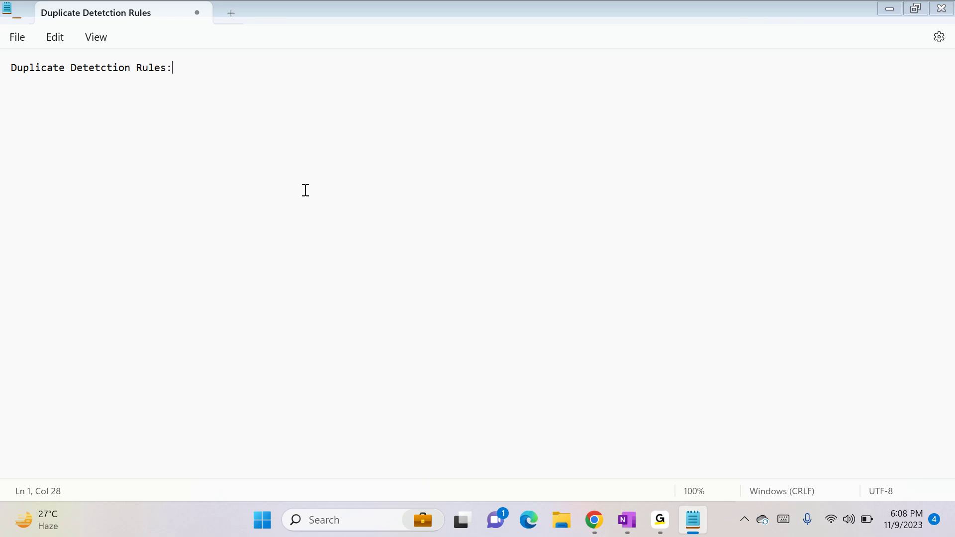
key(Return)
key(Return)
- Switch to Sales Hub in Chrome, open the first contact in My Active Contacts and copy its e-mail address
click(594, 520)
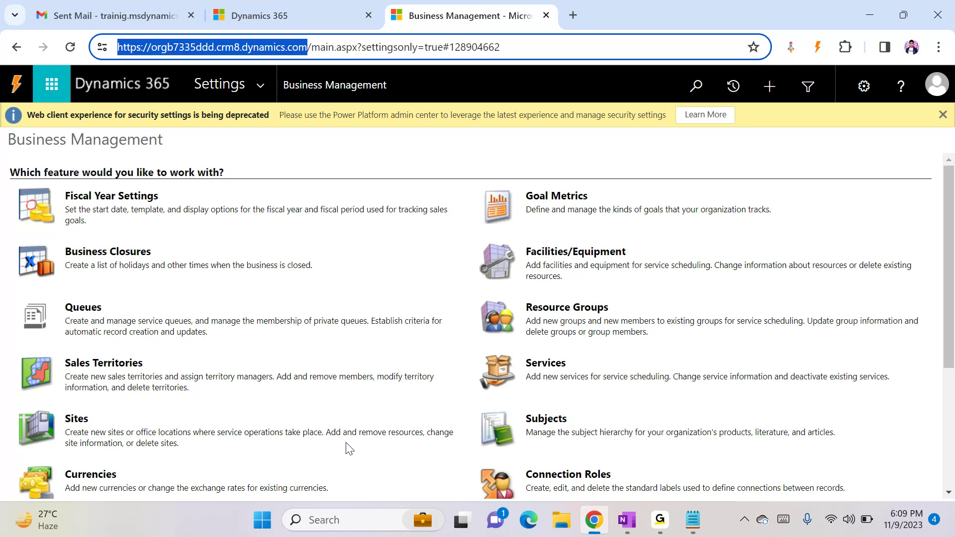
click(259, 16)
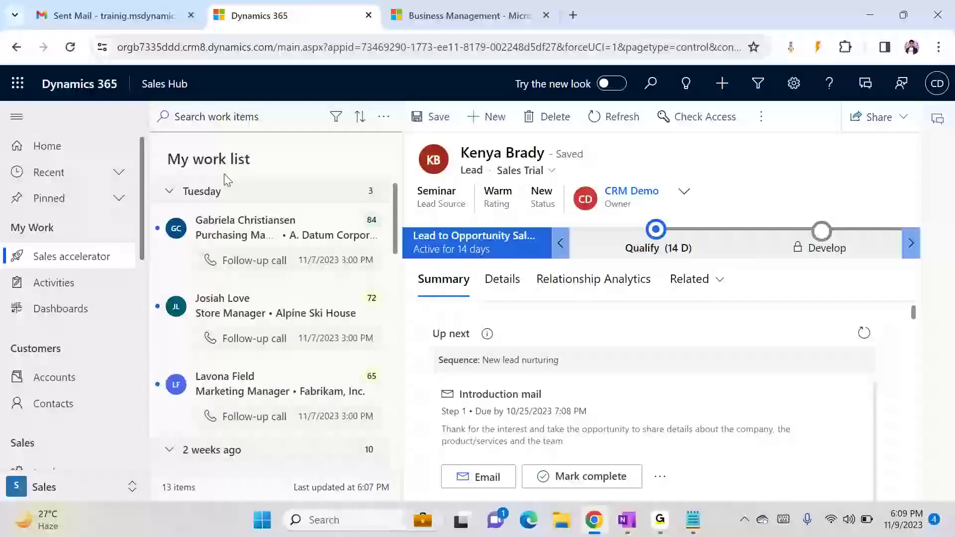
click(55, 401)
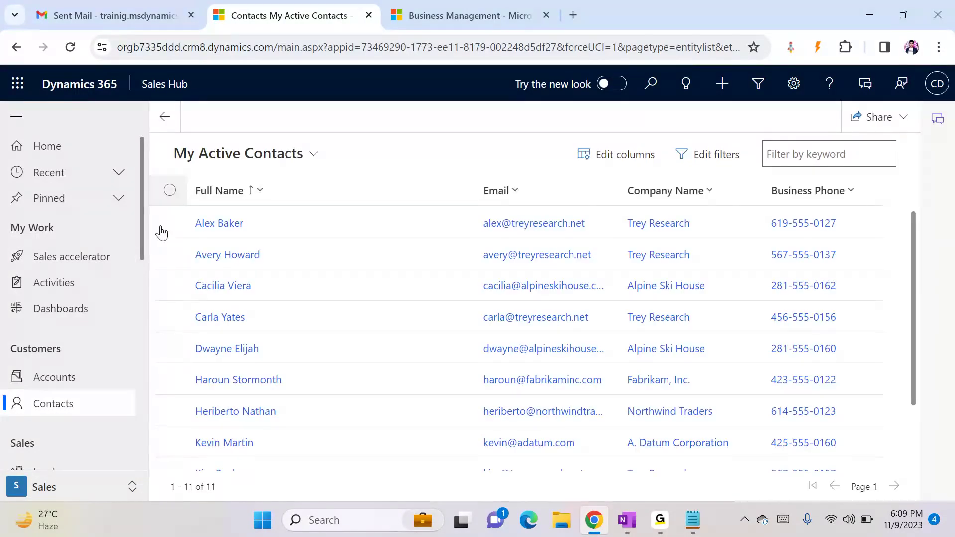
click(220, 228)
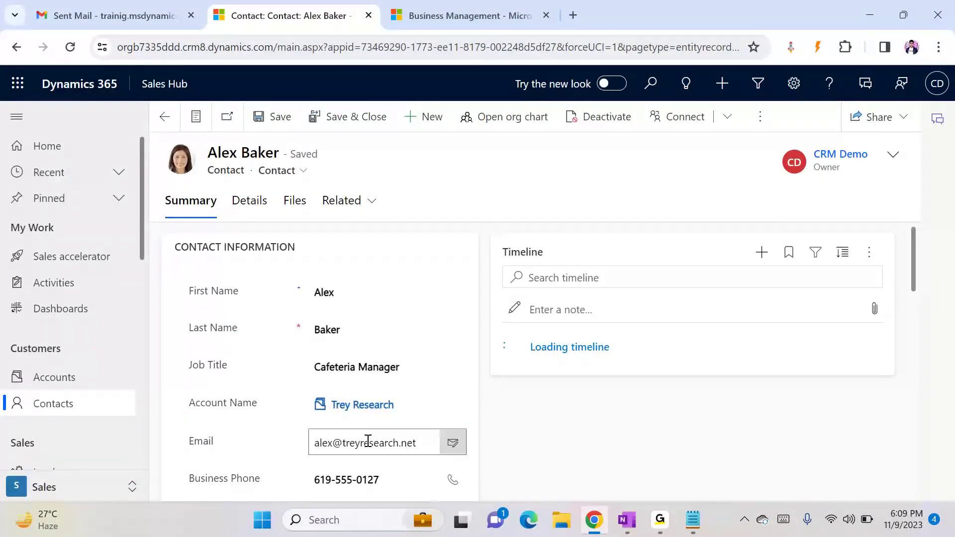
click(368, 431)
key(ctrl+c)
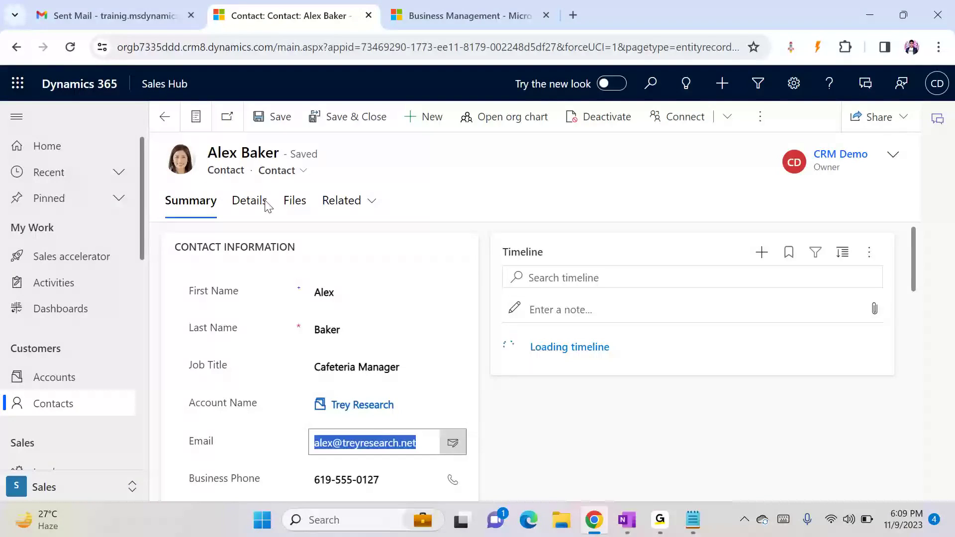
- Create a new contact with the copied e-mail address and enter a test last name
click(429, 117)
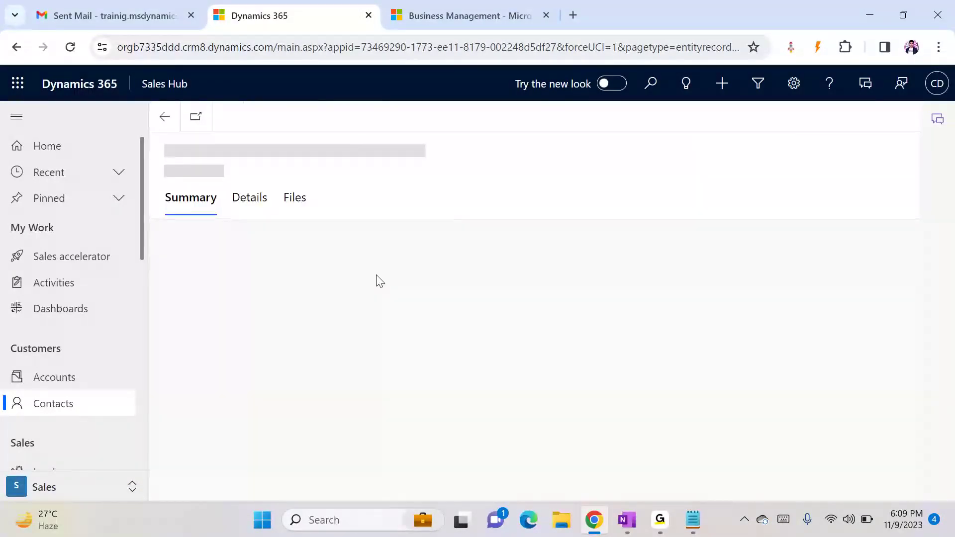
click(351, 437)
key(ctrl+v)
click(330, 337)
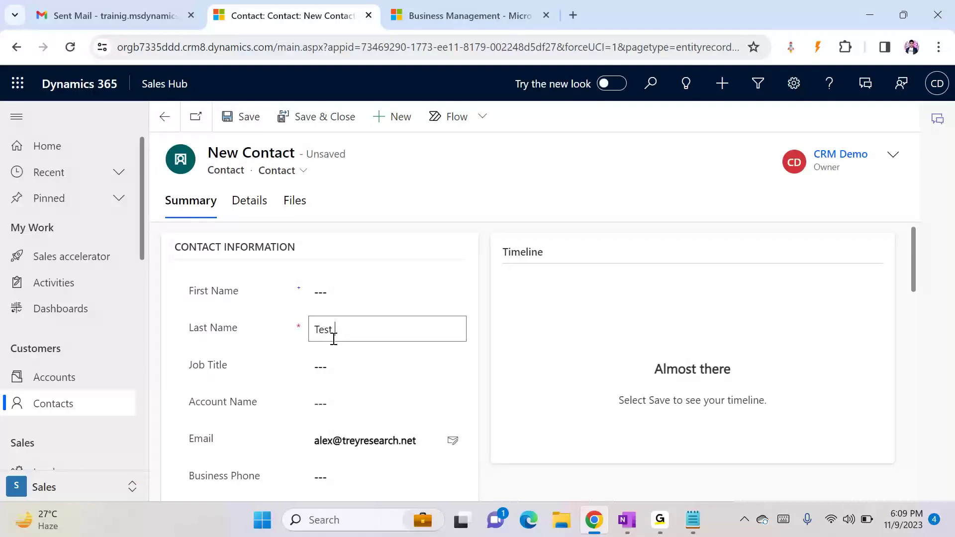
- Try to save the new contact, review the duplicate records dialog and cancel it
click(248, 122)
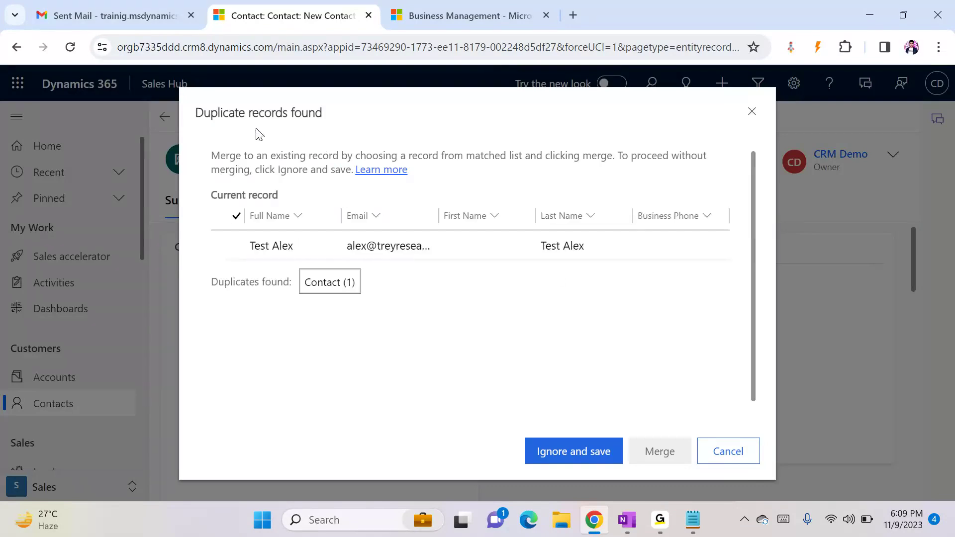
drag(194, 113, 339, 124)
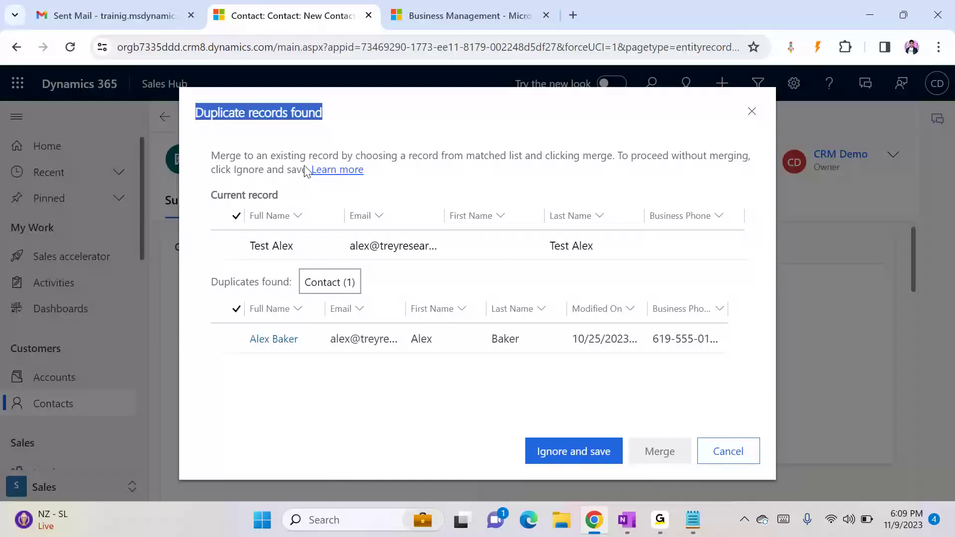
click(715, 428)
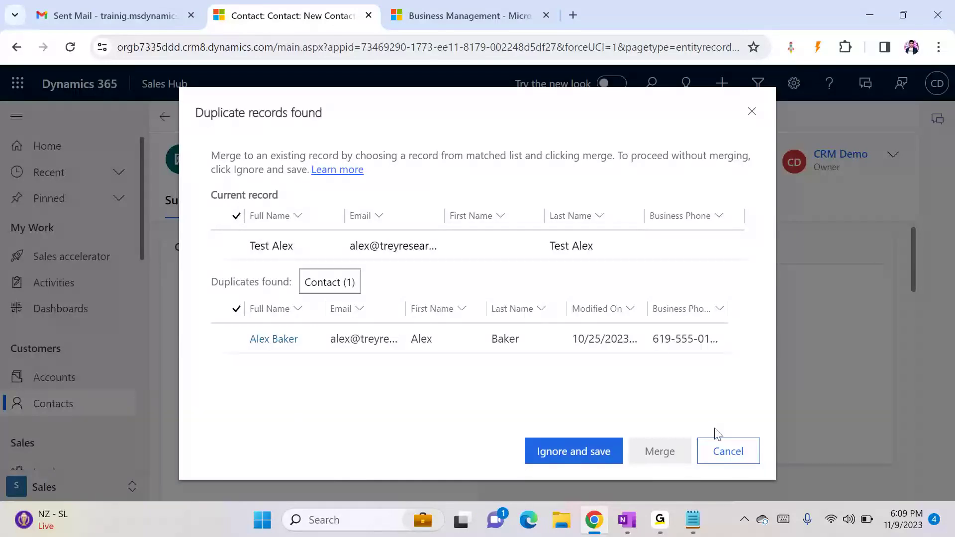
click(729, 453)
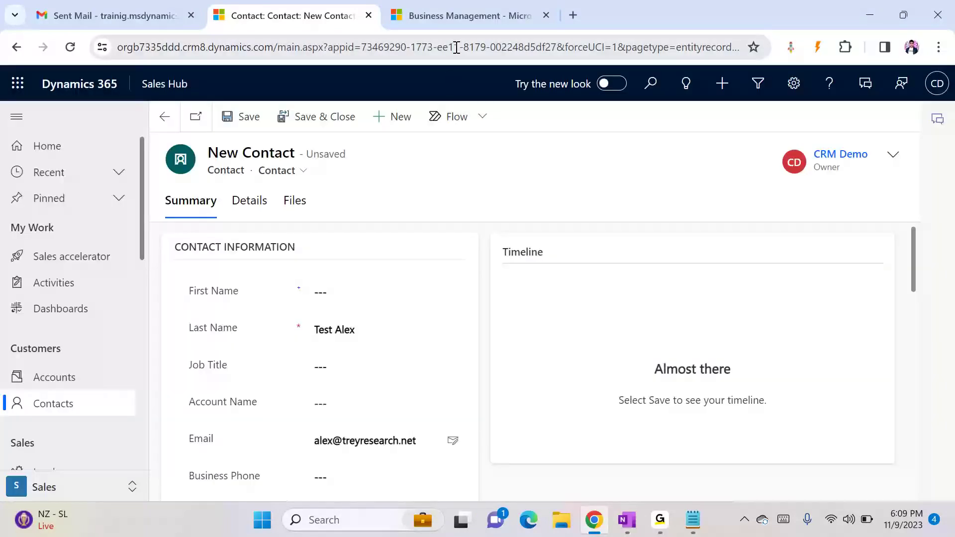
- Open the Duplicate Detection Rules list from Data Management in the Dynamics 365 system settings
click(452, 20)
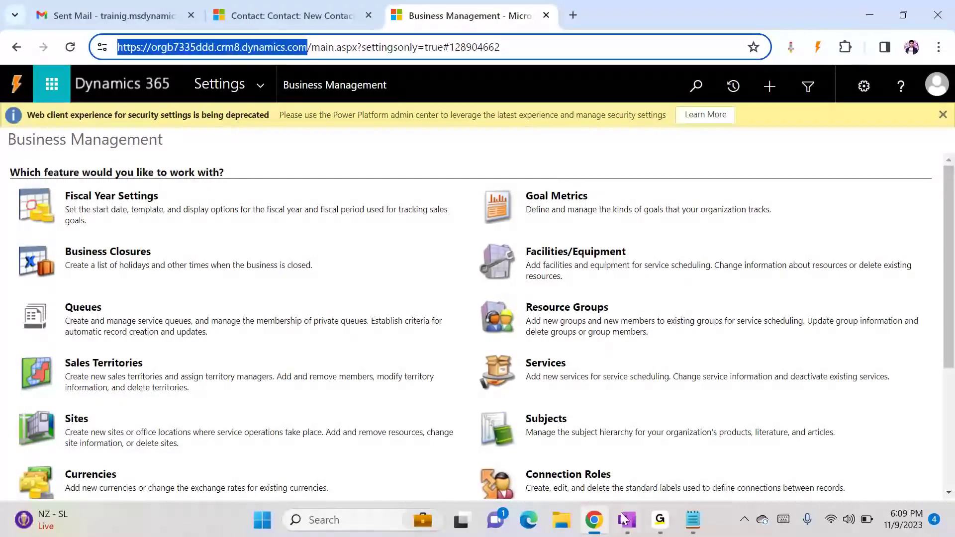
click(263, 89)
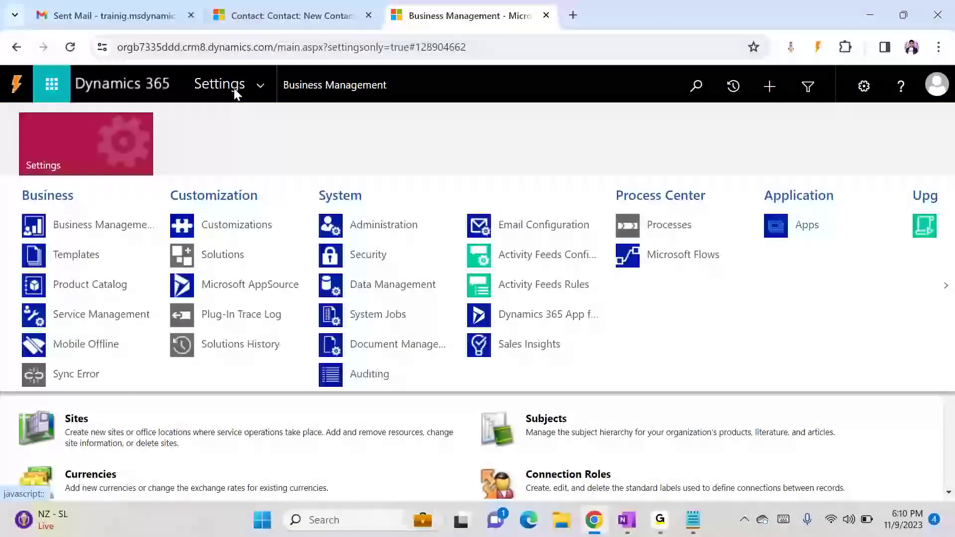
click(390, 285)
click(573, 211)
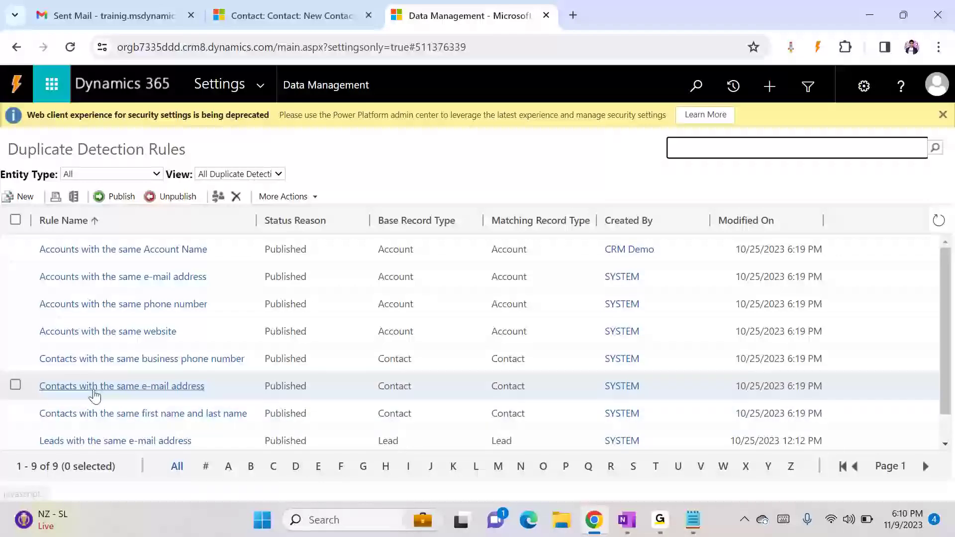
- Examine the criteria of the rule "Contacts with the same e-mail address", close it and review the remaining rules
click(95, 393)
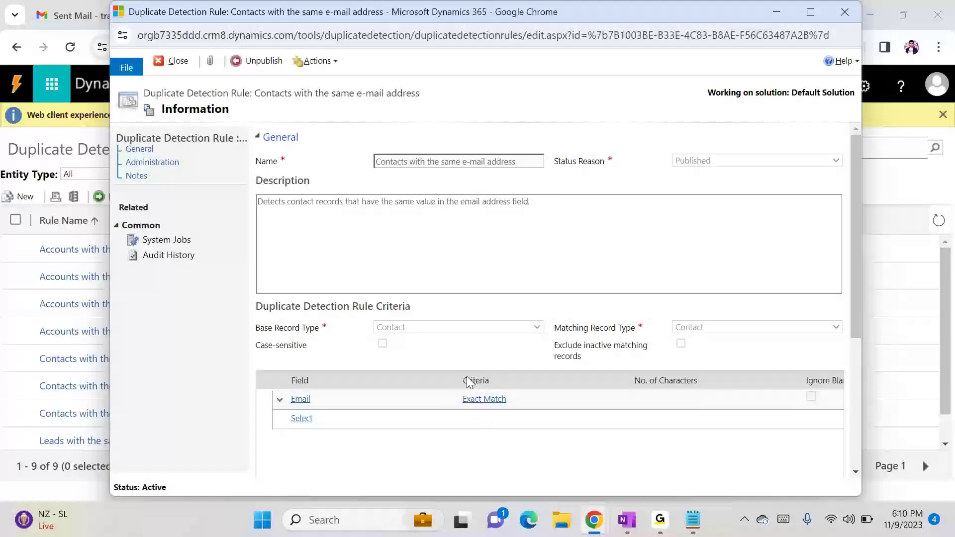
click(170, 63)
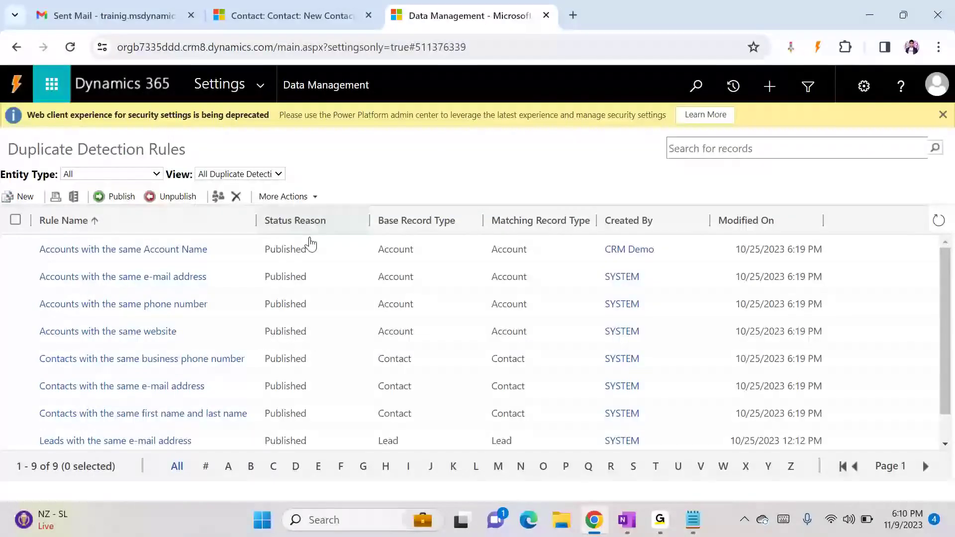
scroll(243, 394, down, 1)
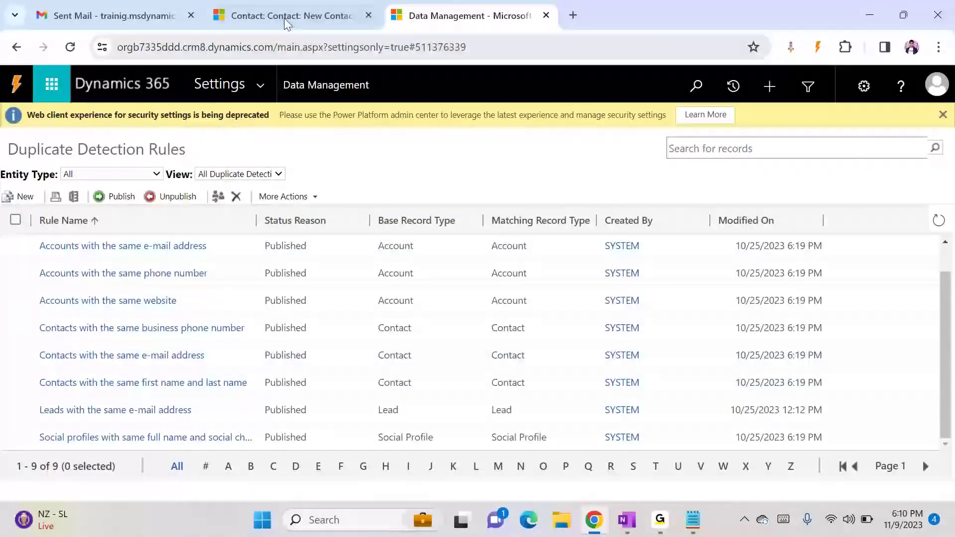
- Return to Sales Hub, leave the unsaved new contact and open the My Open Leads view
click(285, 16)
scroll(108, 402, down, 10)
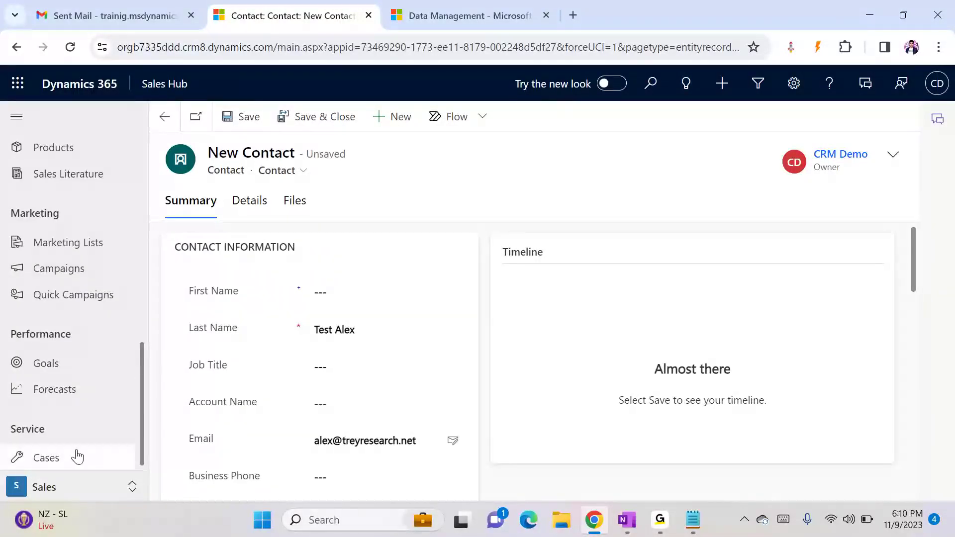
scroll(89, 411, up, 6)
scroll(89, 407, up, 2)
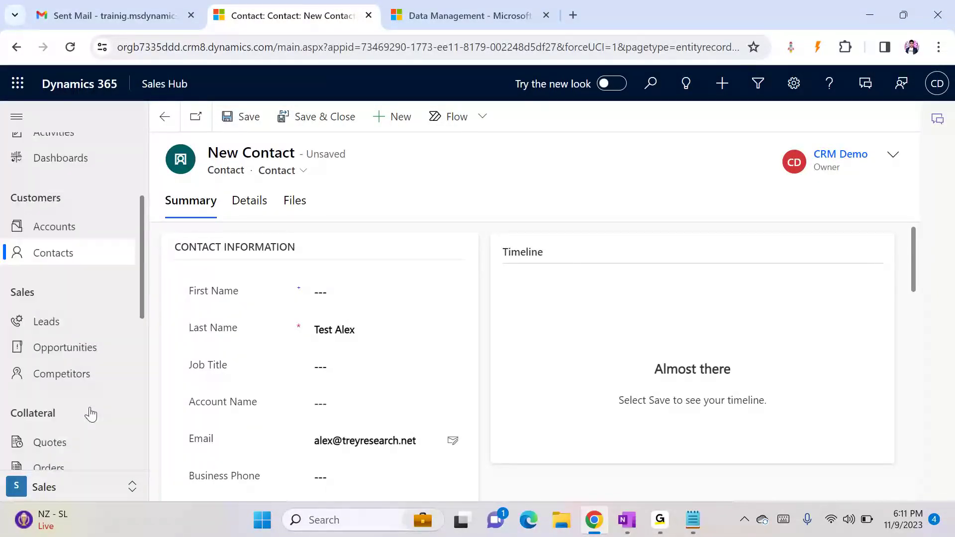
click(84, 329)
click(572, 368)
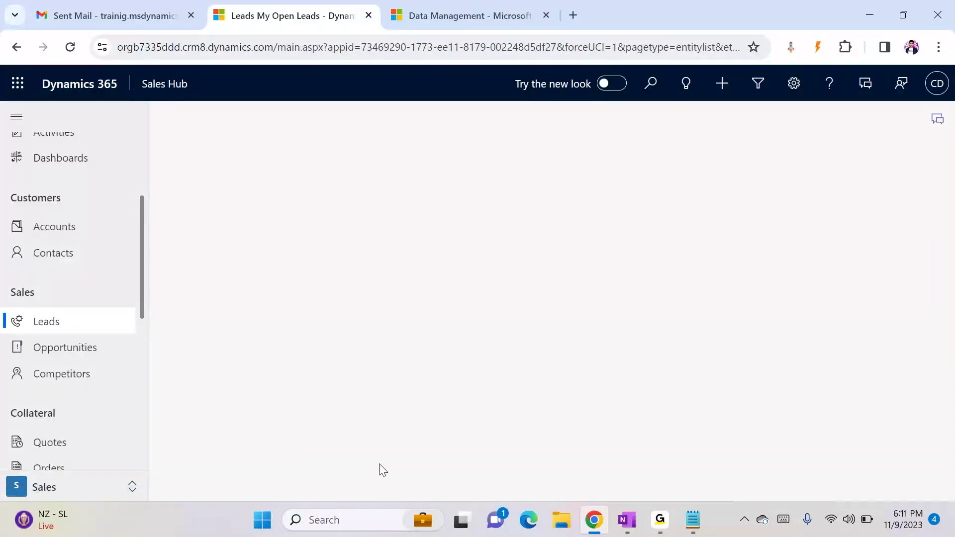
- Check which record types the duplicate detection rules cover, and open My Open Opportunities in Sales Hub
click(479, 16)
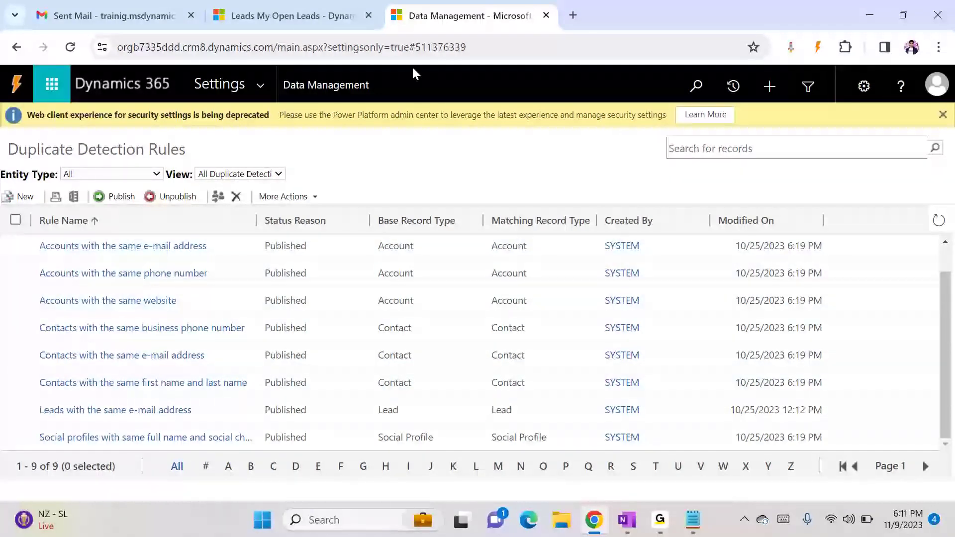
click(309, 22)
click(72, 350)
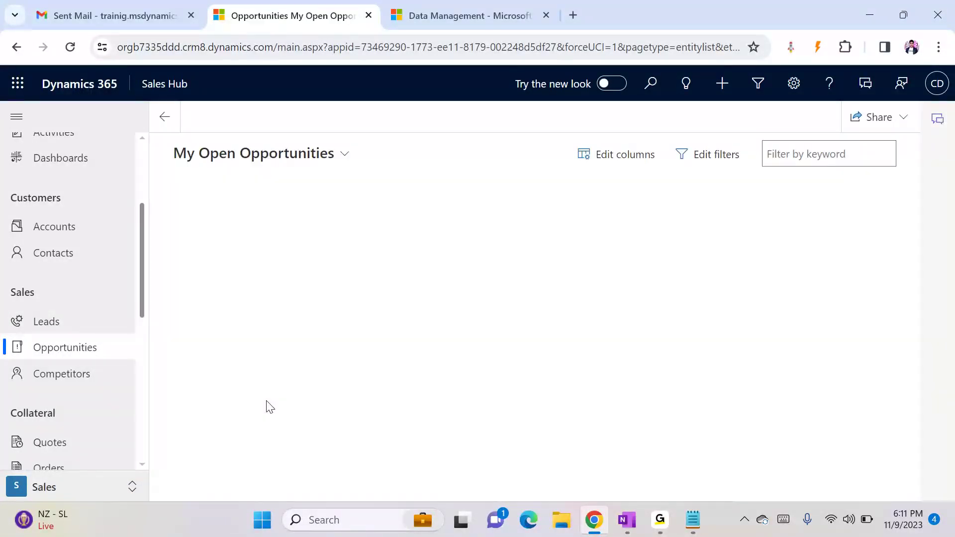
click(328, 256)
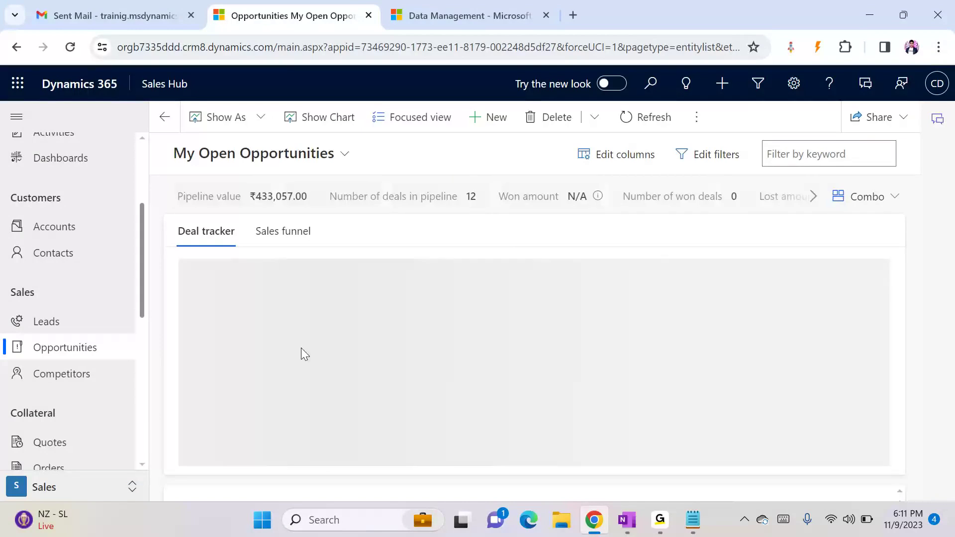
- Open My Active Cases under Service and start a new case
scroll(120, 301, down, 1)
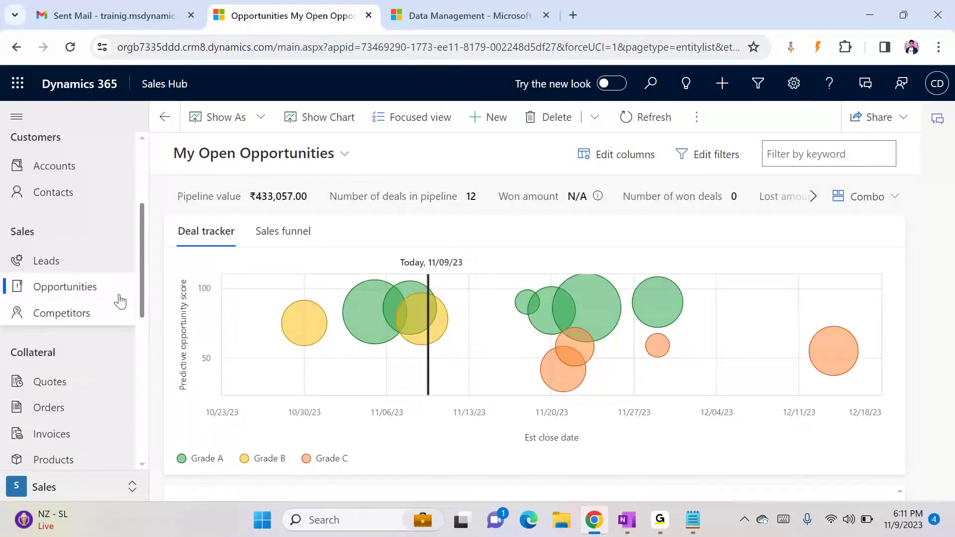
scroll(119, 301, down, 3)
scroll(112, 306, down, 3)
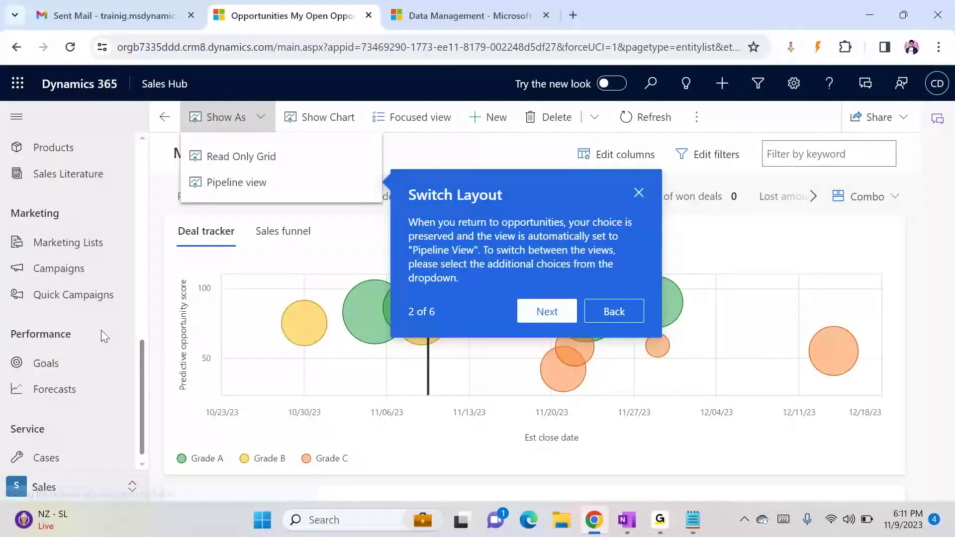
click(53, 463)
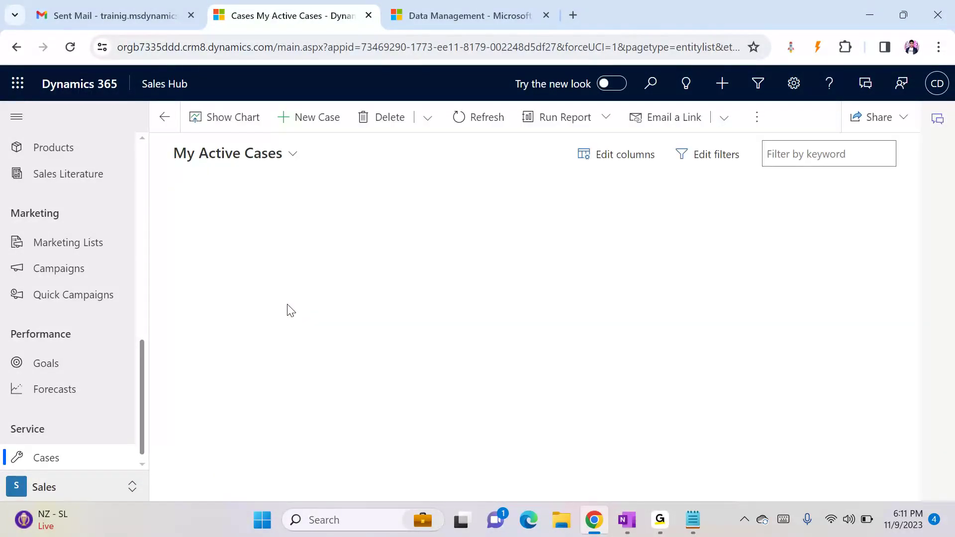
click(309, 119)
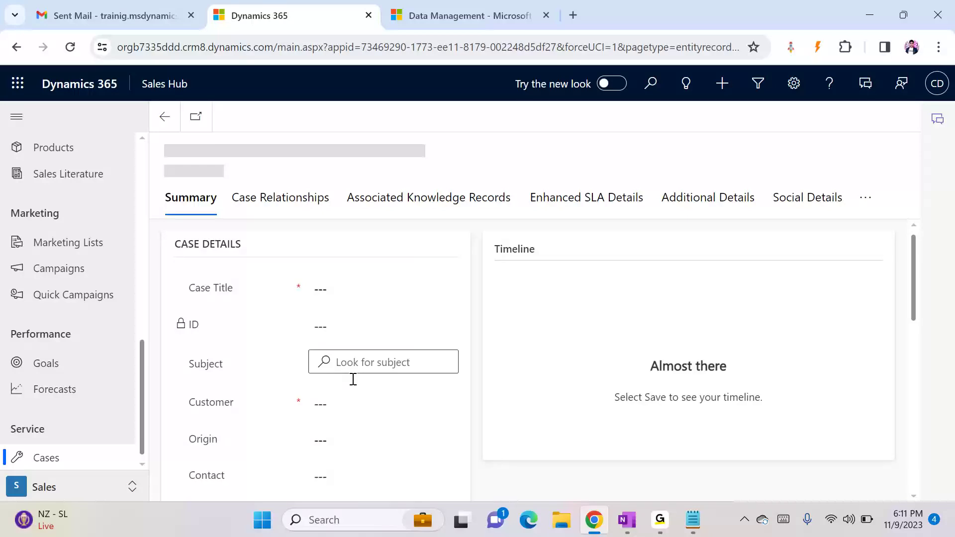
- Switch from Sales Hub to the "Dynamics 365 — custom" app
click(54, 490)
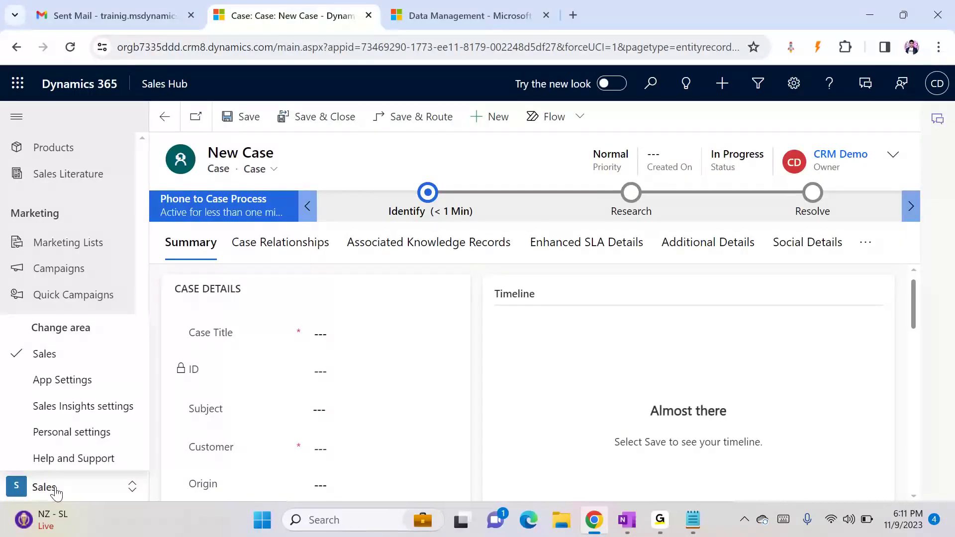
click(164, 83)
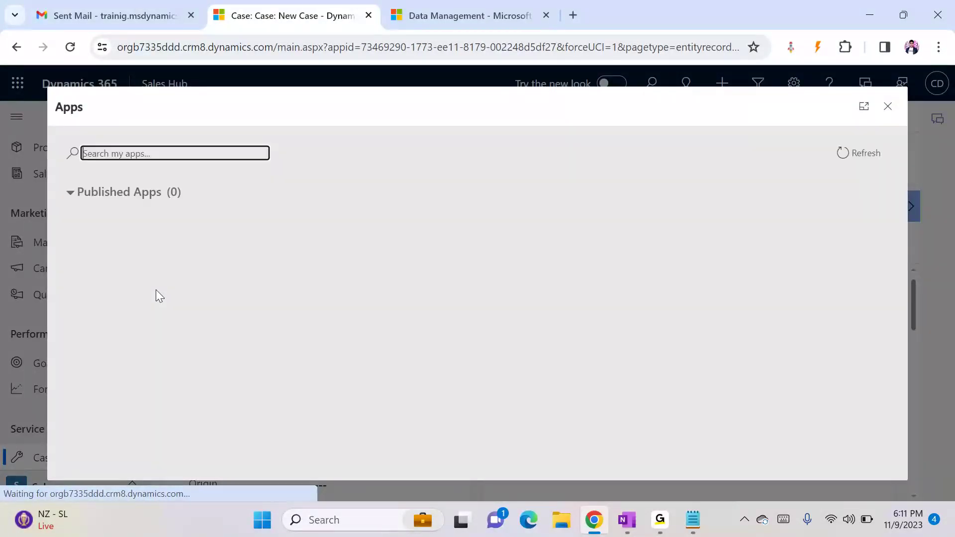
text(D)
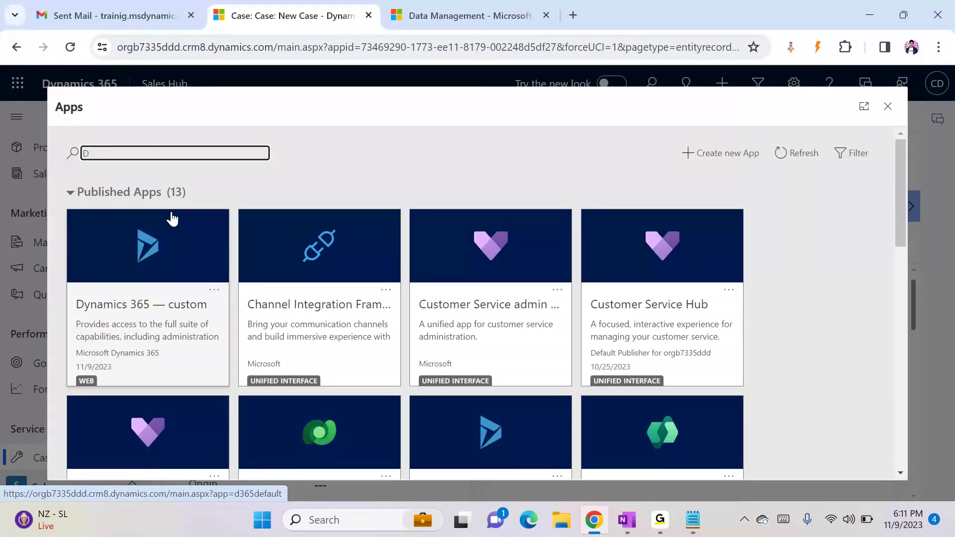
click(191, 265)
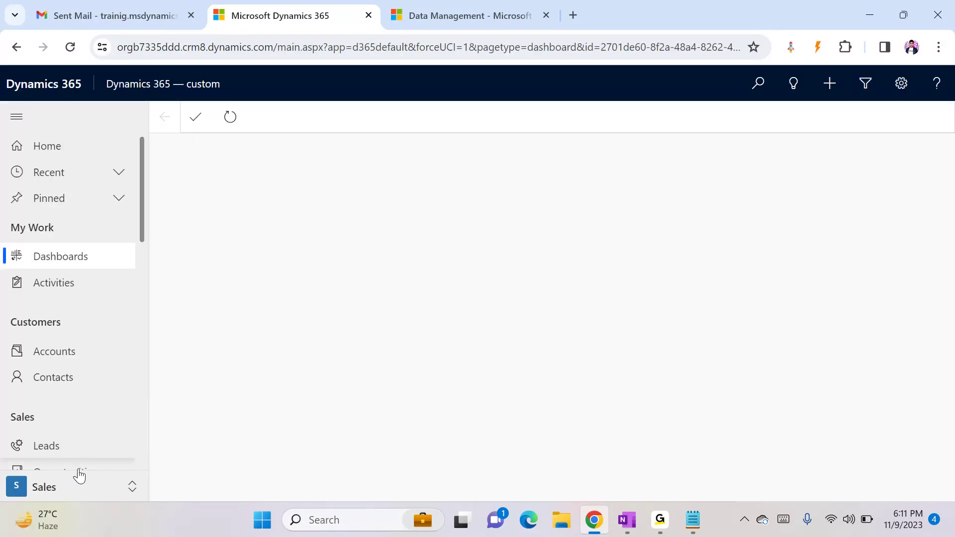
- Open the Applications table under Extensions and start a new application record
scroll(58, 396, down, 10)
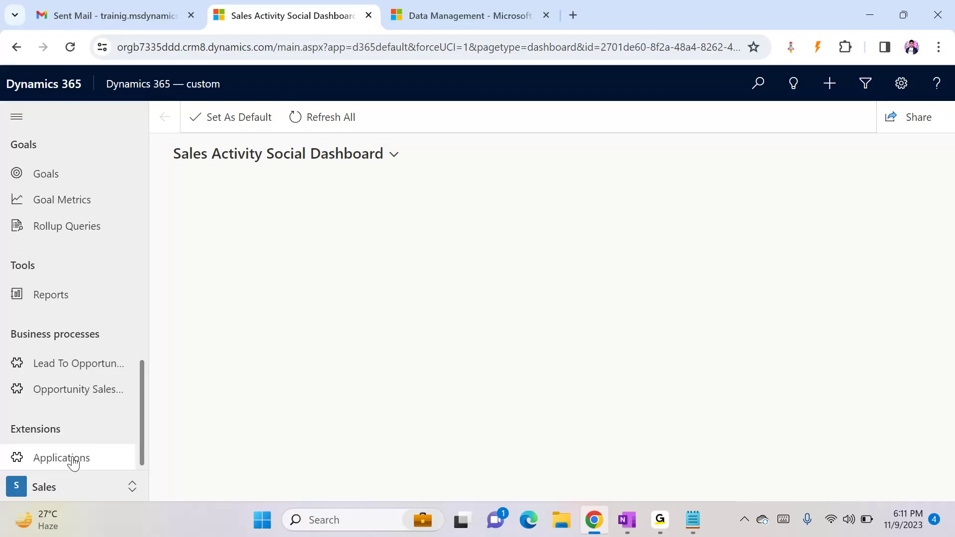
click(73, 459)
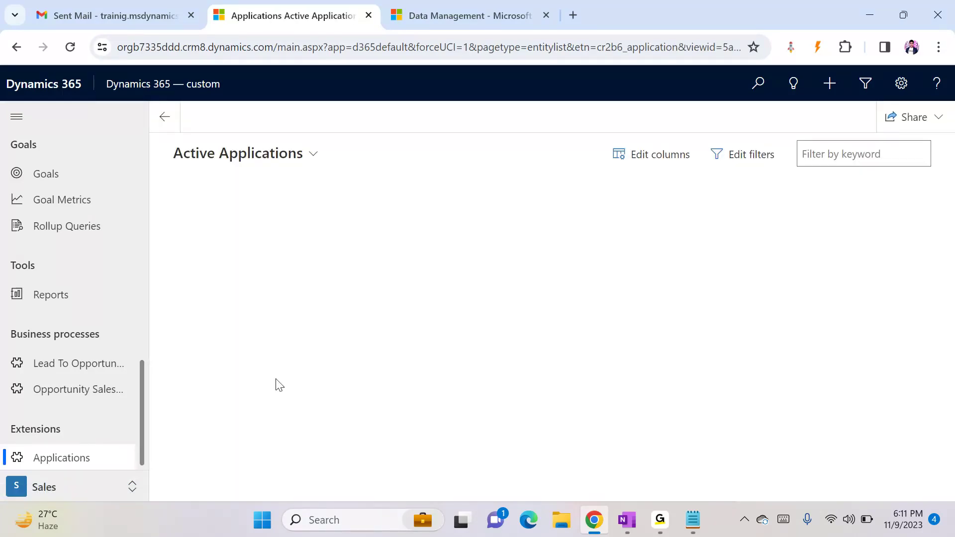
click(287, 123)
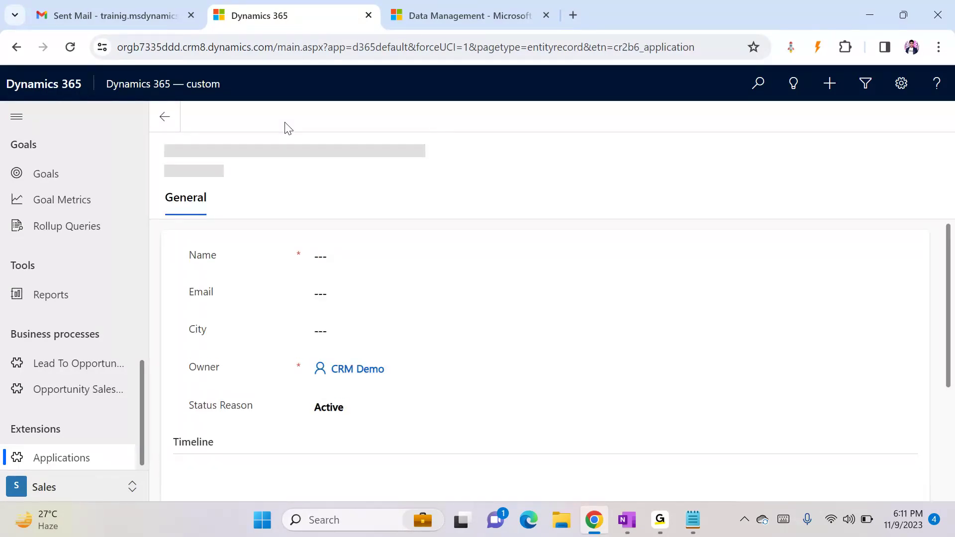
- Fill in the new application with the copied e-mail address and a test name ending in 1, and save and close it
click(349, 323)
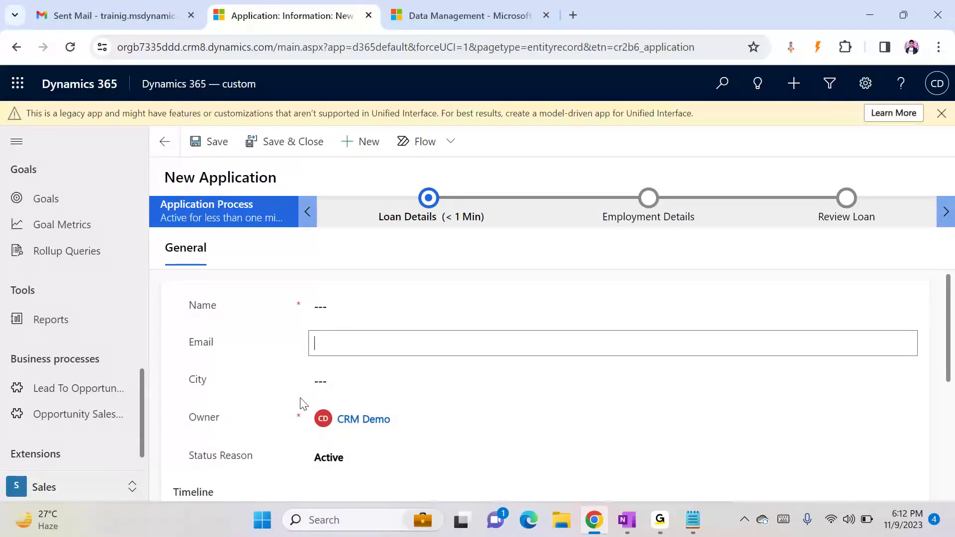
click(364, 307)
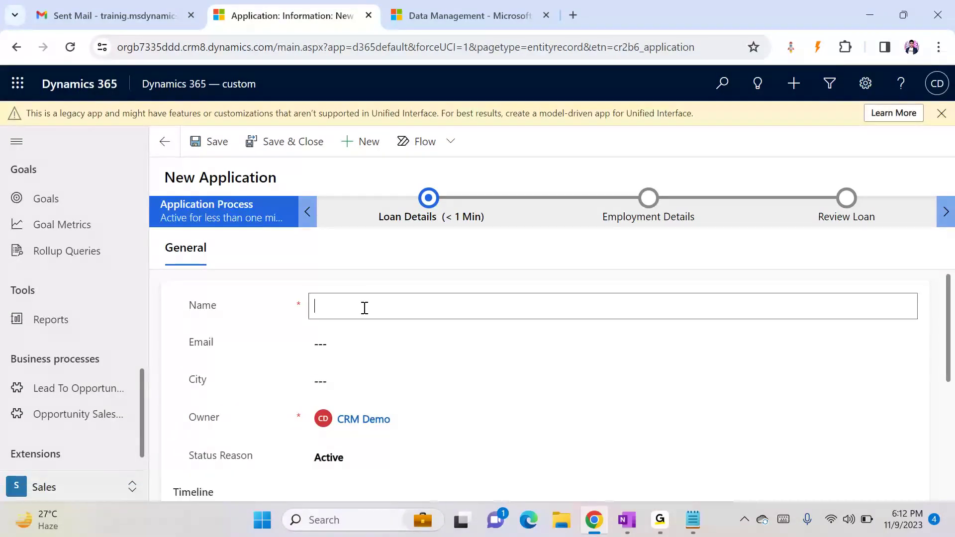
click(365, 347)
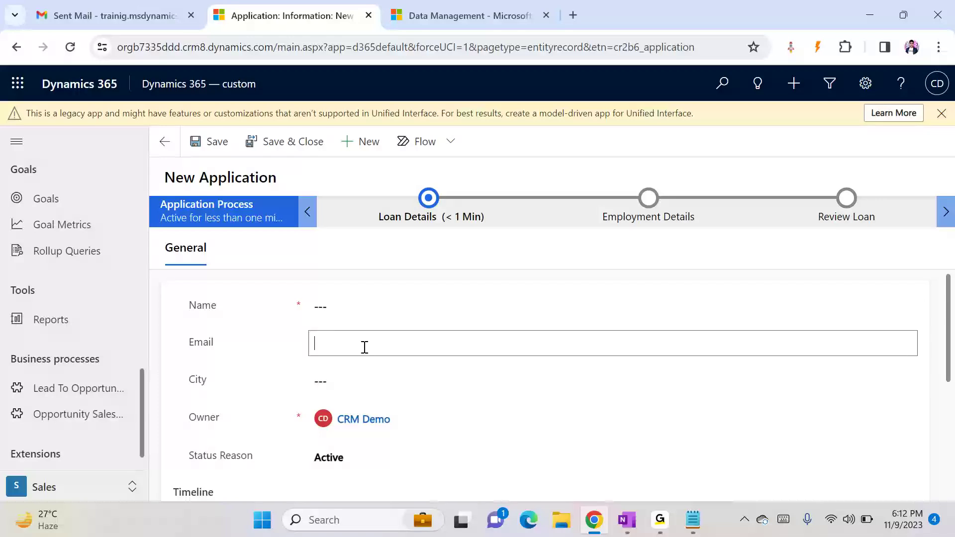
key(ctrl+v)
click(409, 313)
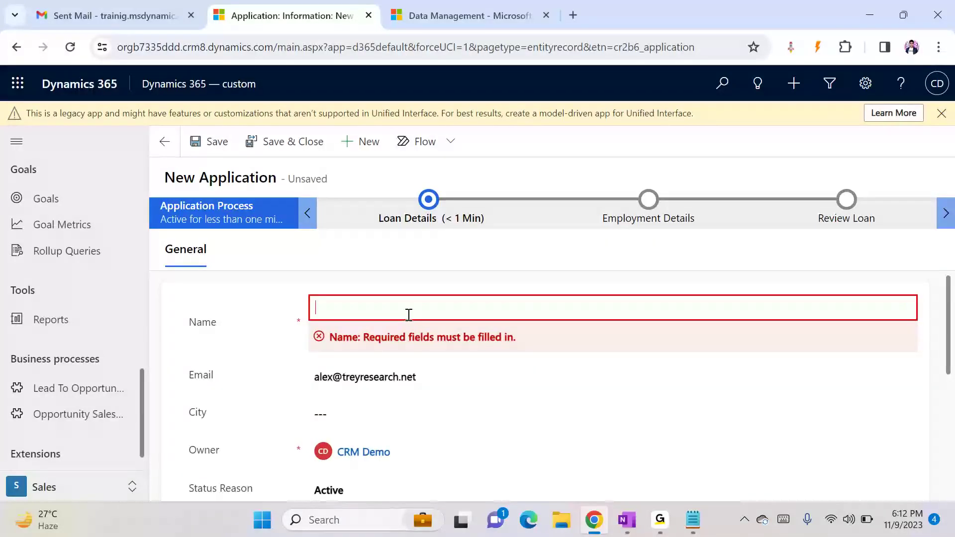
text(Test Alex1)
click(283, 145)
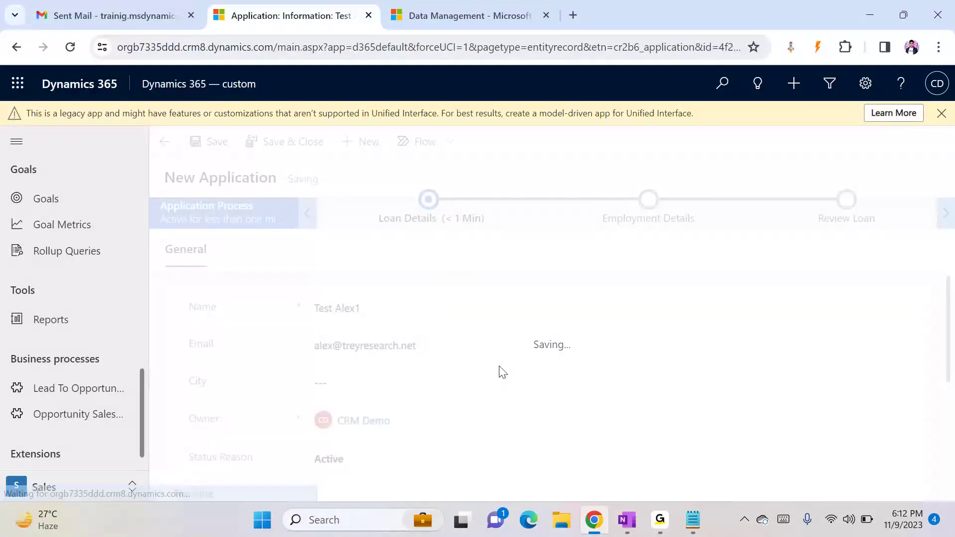
- Create a second application with the same e-mail address and a test name ending in 2, and save and close it
click(302, 142)
click(328, 344)
key(ctrl+v)
click(378, 304)
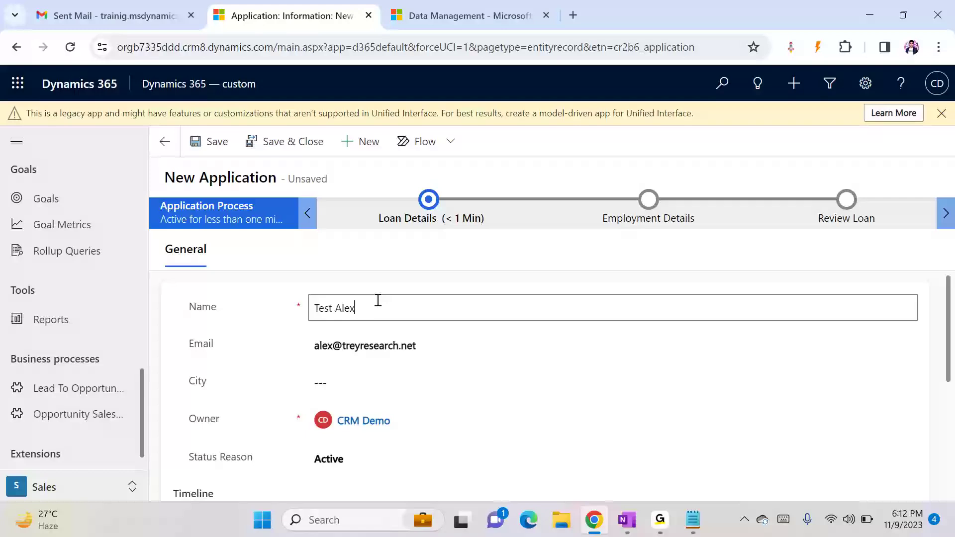
click(268, 141)
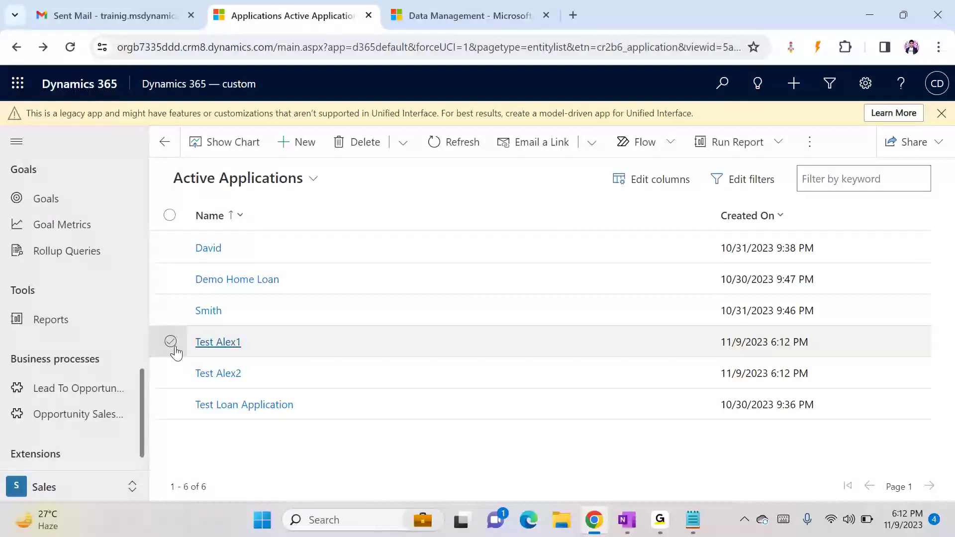
- Start a new duplicate detection rule in Data Management and name it "Application Check Email Duplication"
click(467, 15)
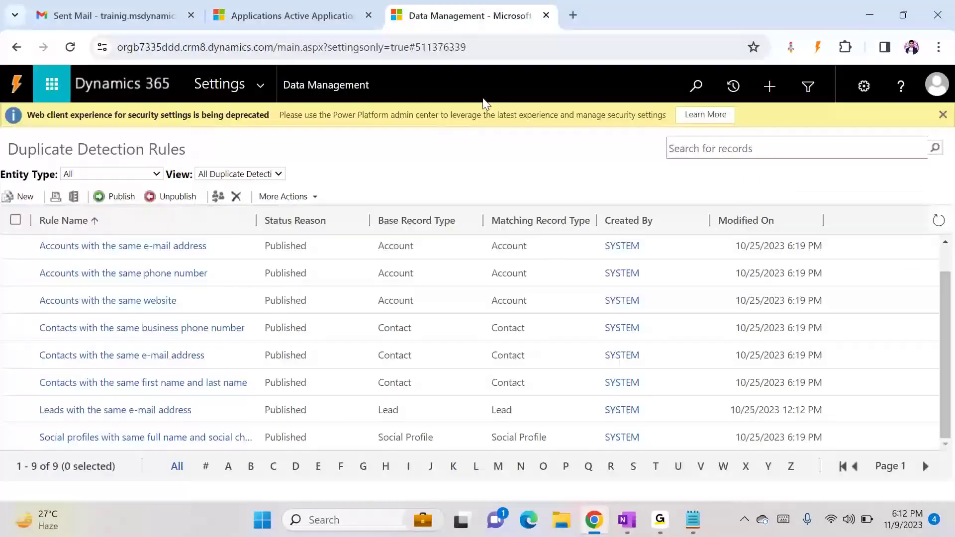
click(354, 24)
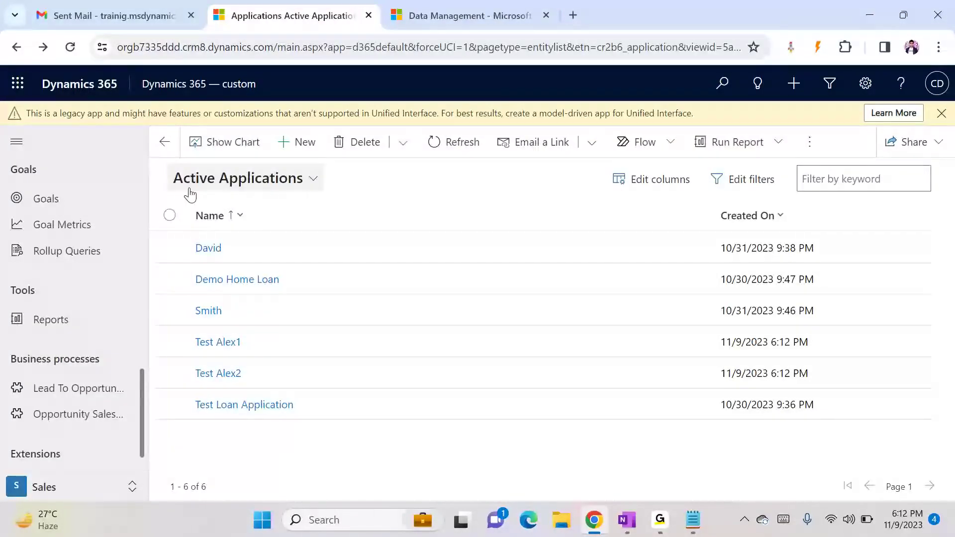
click(455, 20)
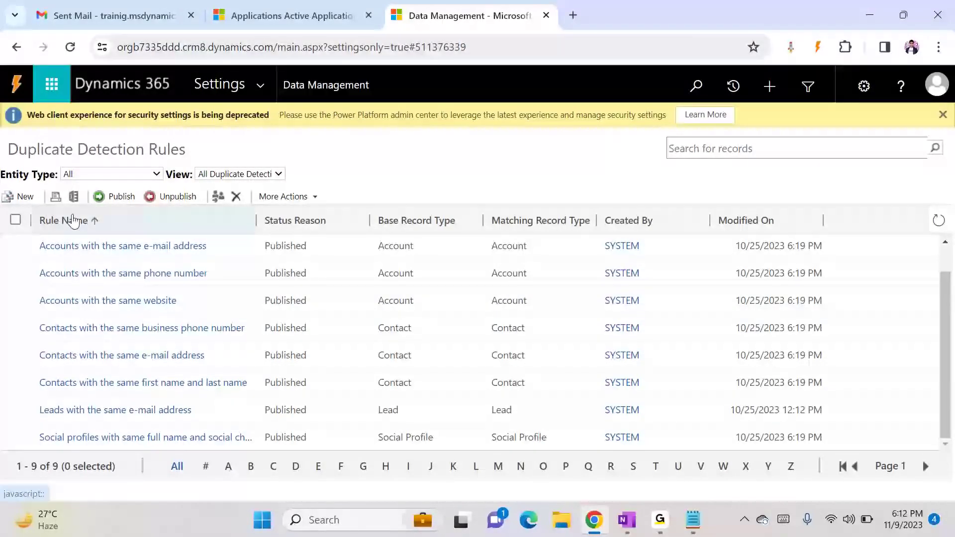
click(12, 201)
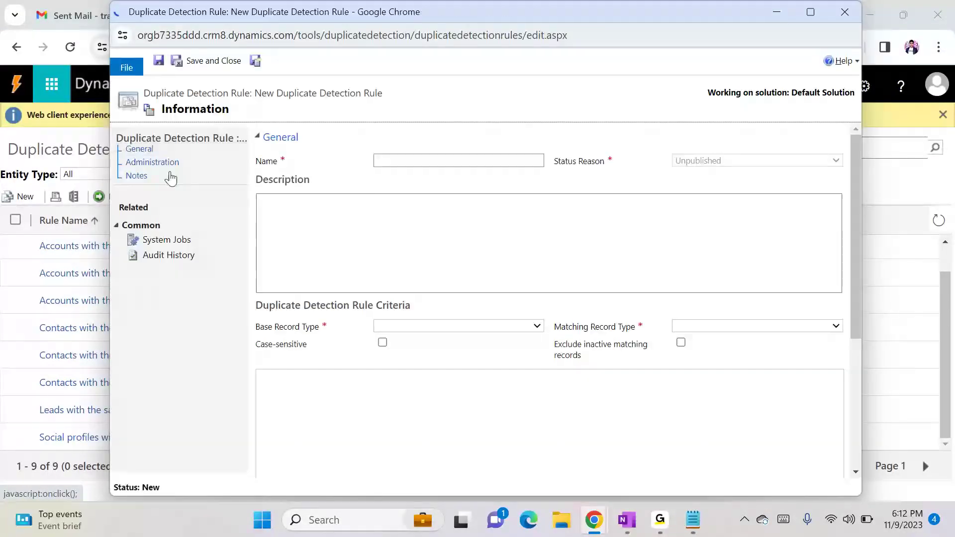
click(459, 160)
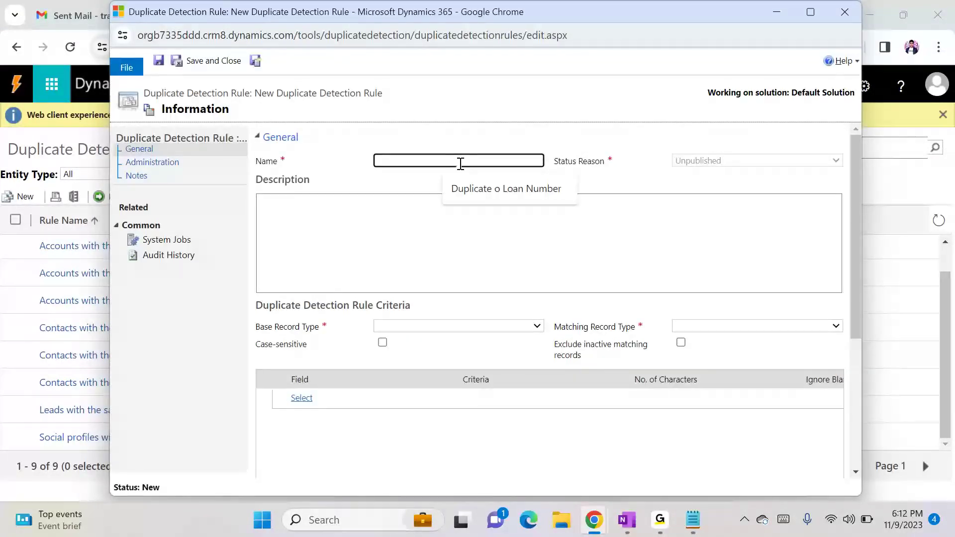
text(A)
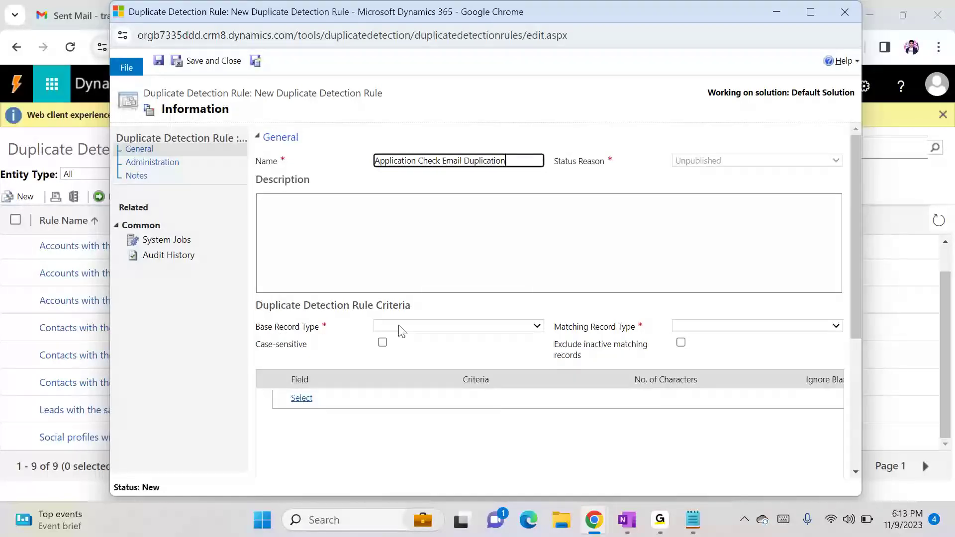
- Set the new rule's base record type to Application
click(445, 325)
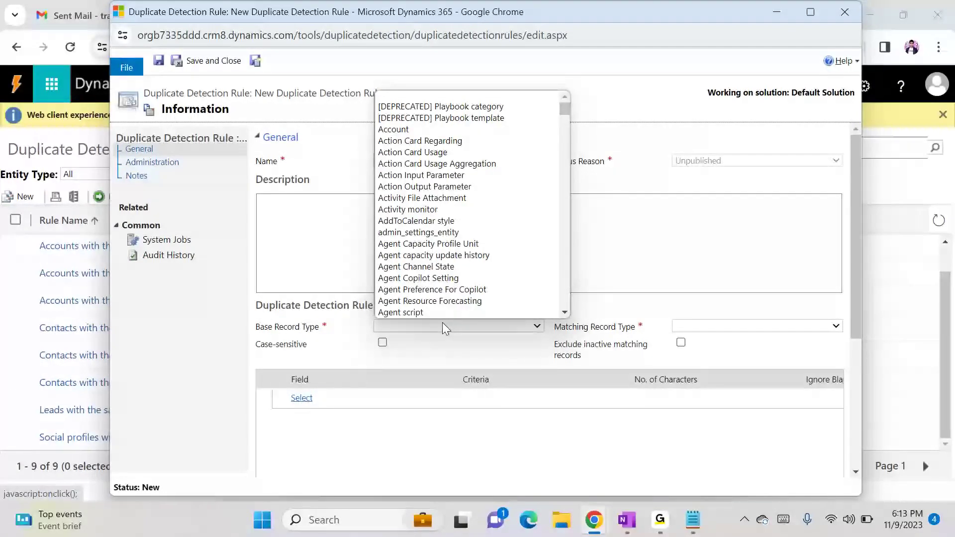
text(app)
key(Down)
key(Down)
key(Down)
key(Down)
key(Down)
key(Down)
key(Down)
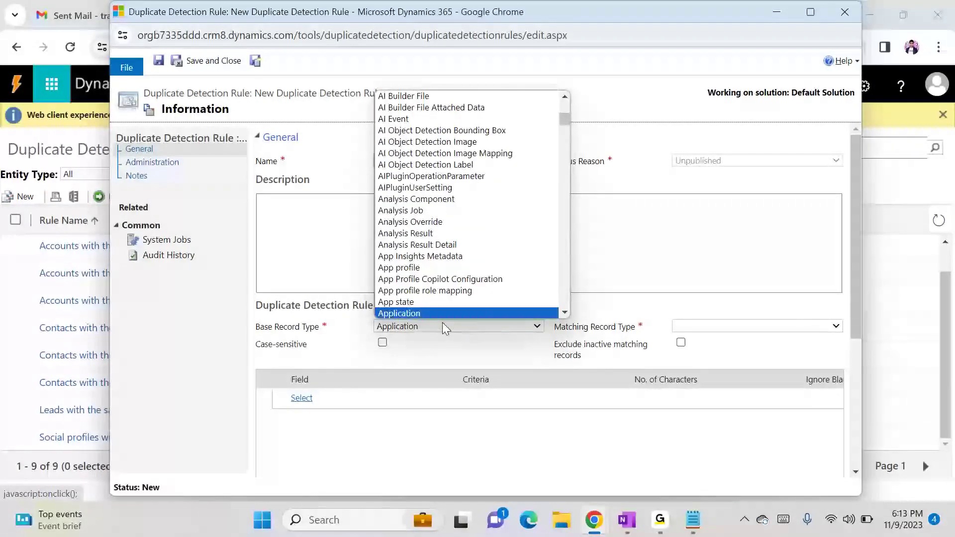
key(Up)
key(Up)
key(Return)
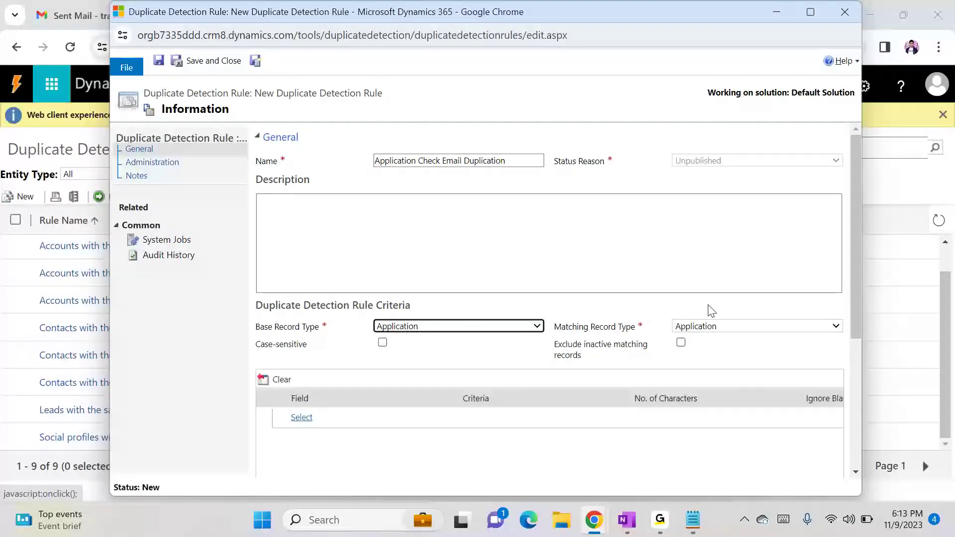
- Add a rule criterion on the Email field with Exact Match
click(301, 418)
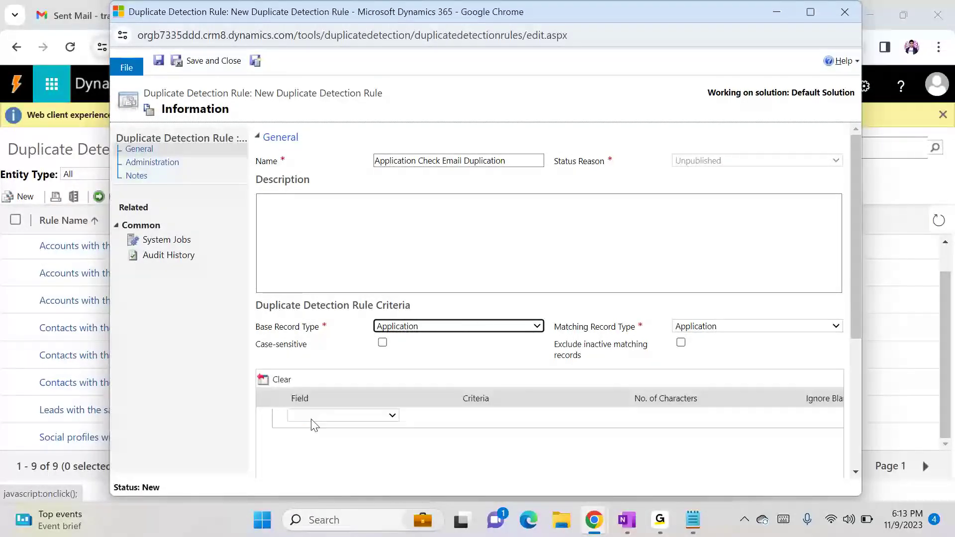
click(312, 417)
click(321, 243)
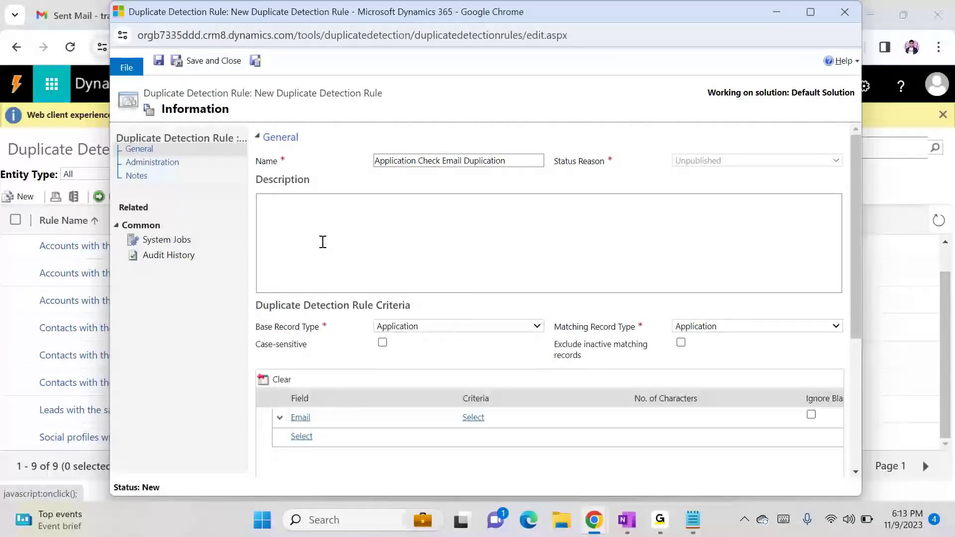
click(473, 417)
click(484, 417)
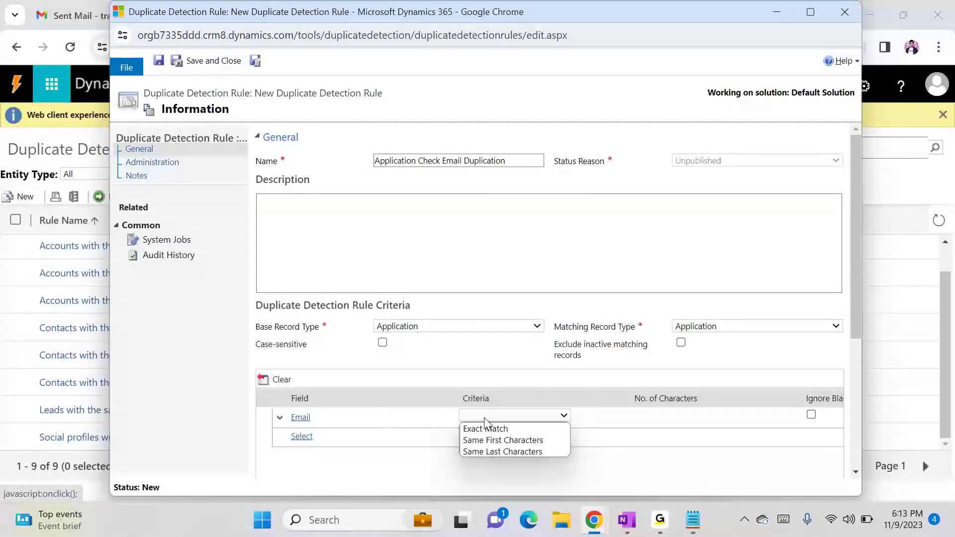
click(519, 436)
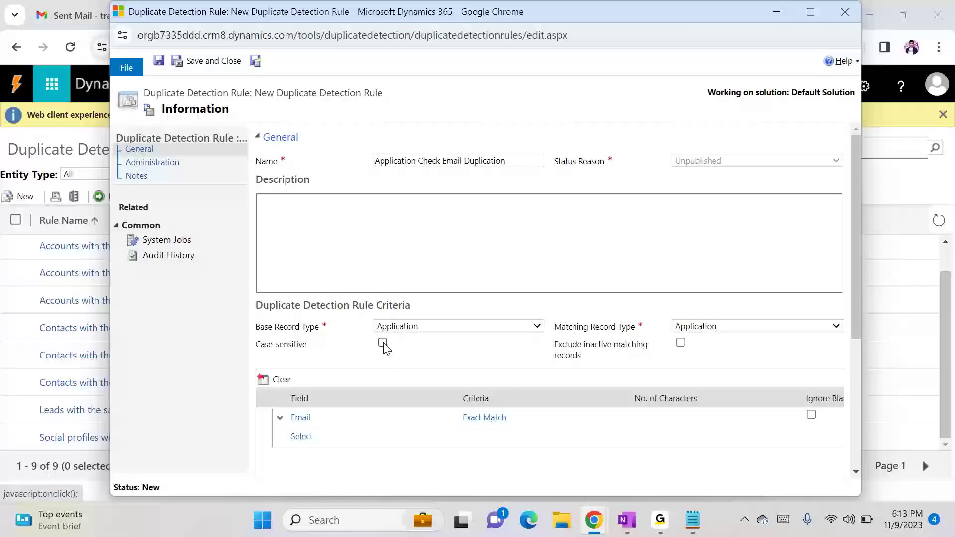
- Save and publish the "Application Check Email Duplication" rule, and close its window
click(161, 61)
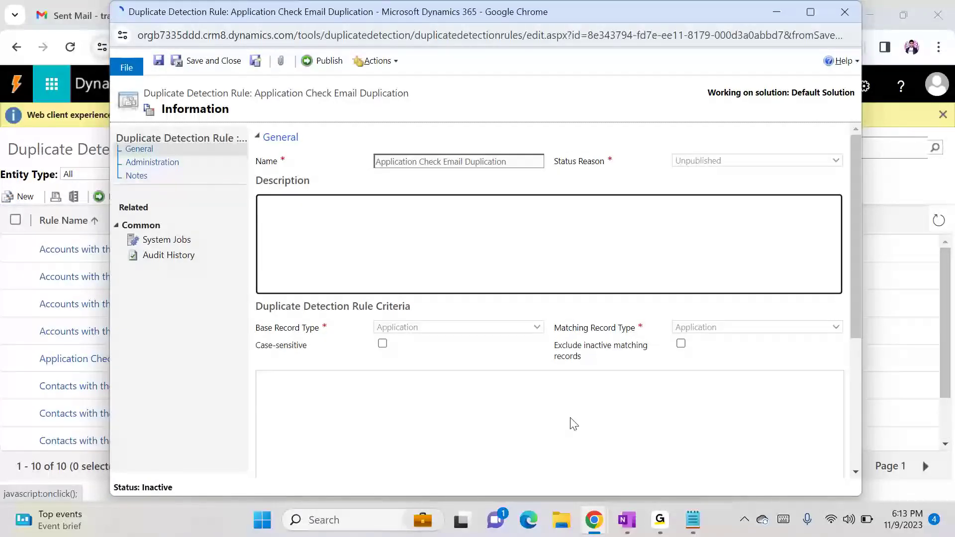
click(331, 236)
click(700, 157)
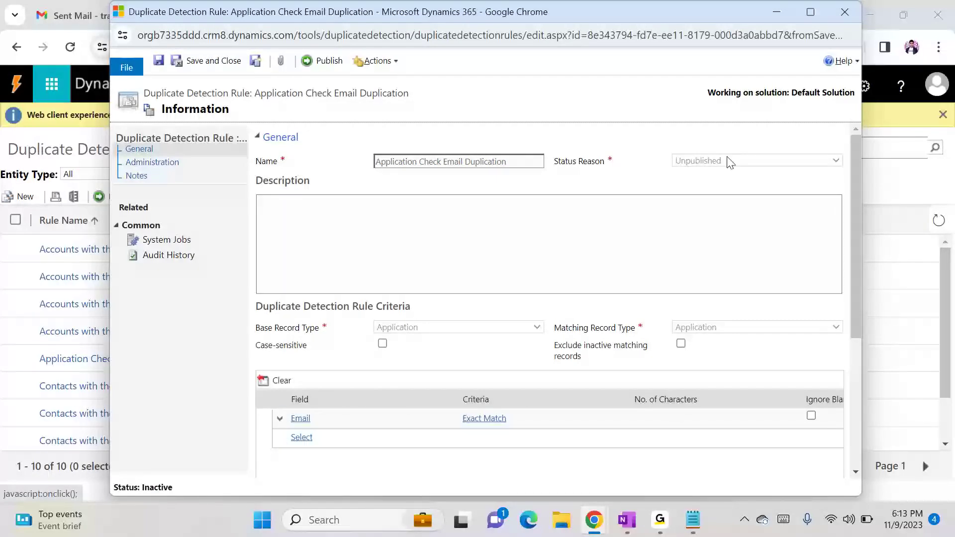
click(329, 61)
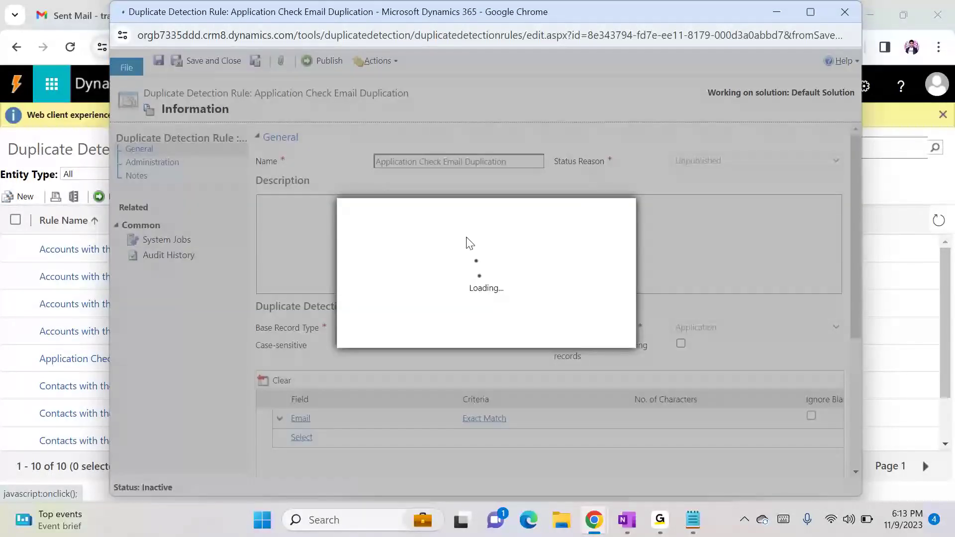
click(519, 331)
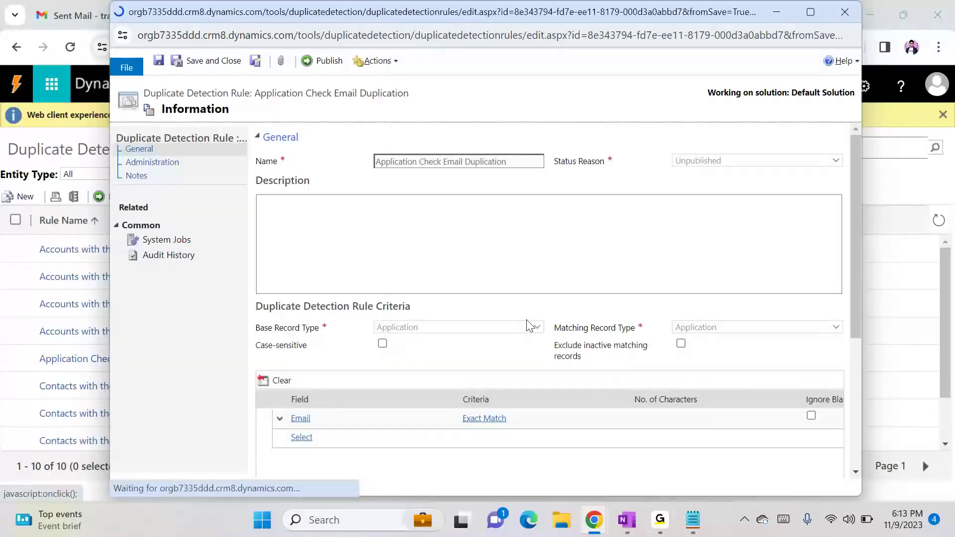
click(176, 60)
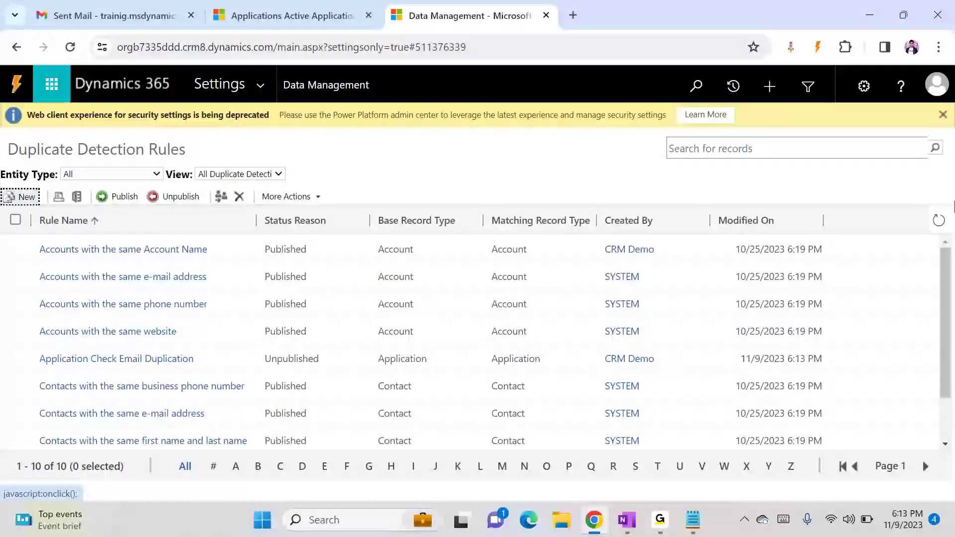
- Refresh the duplicate detection rules list and check the publishing status of "Application Check Email Duplication"
click(938, 221)
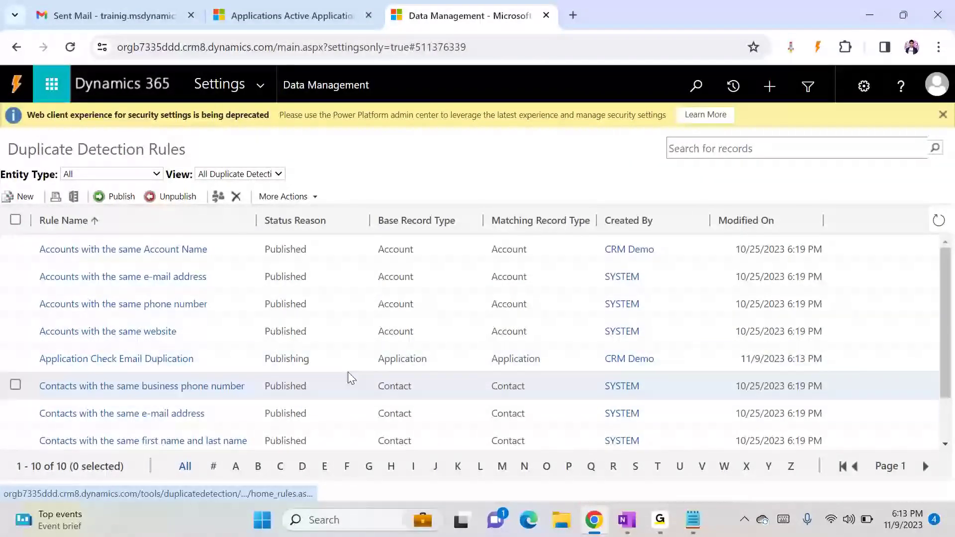
click(346, 368)
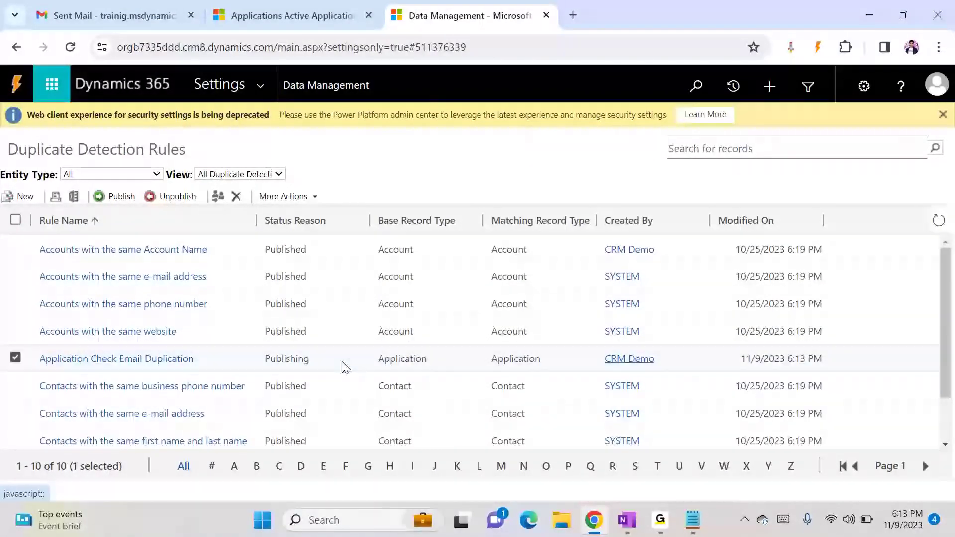
click(938, 223)
click(939, 227)
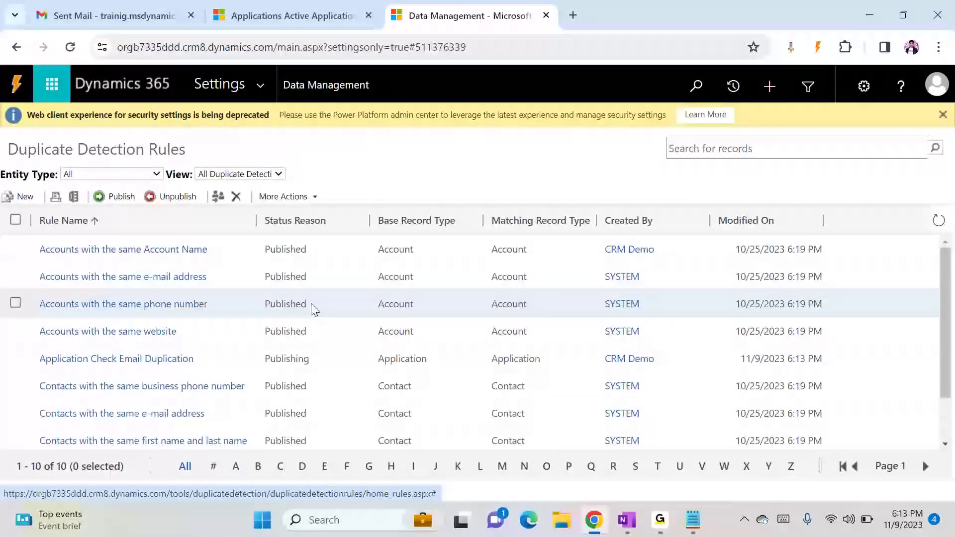
click(241, 367)
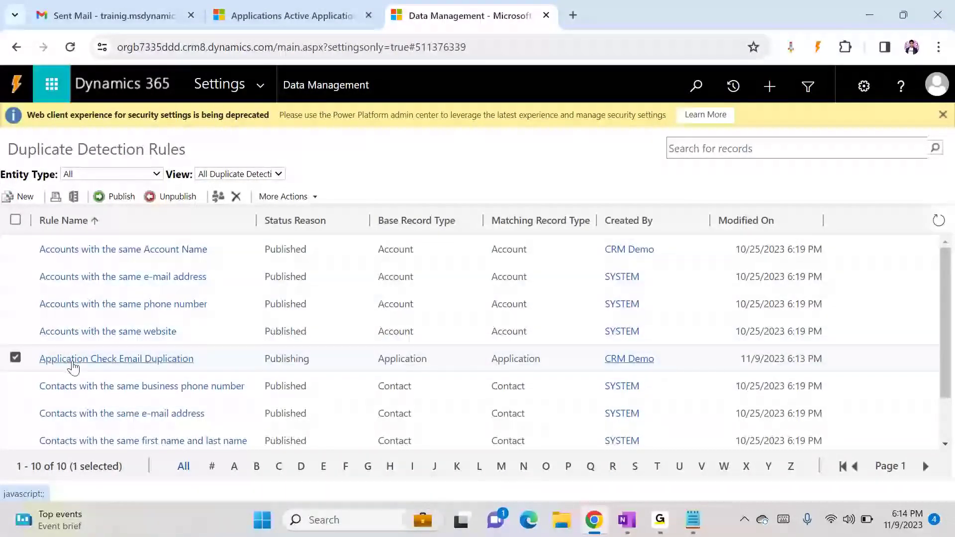
click(937, 222)
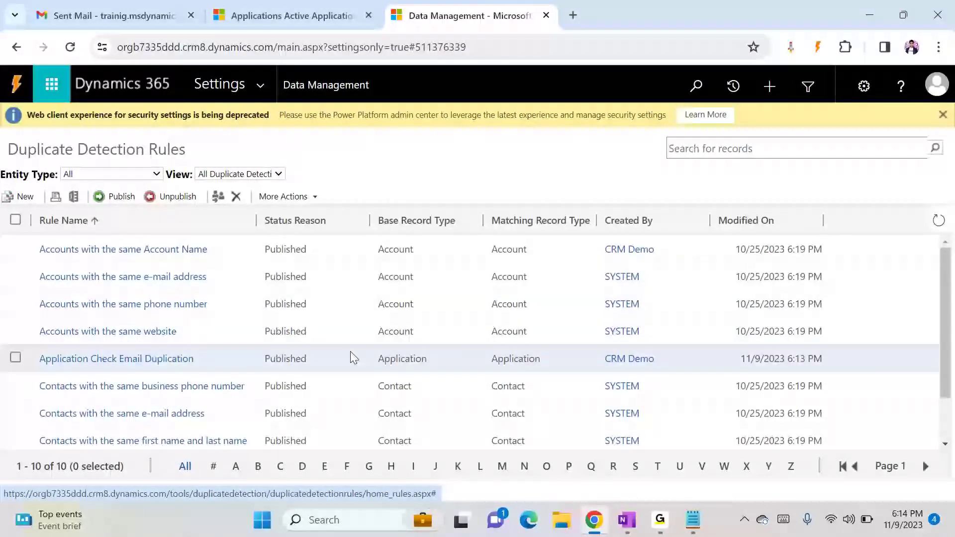
scroll(423, 348, down, 2)
scroll(426, 405, up, 2)
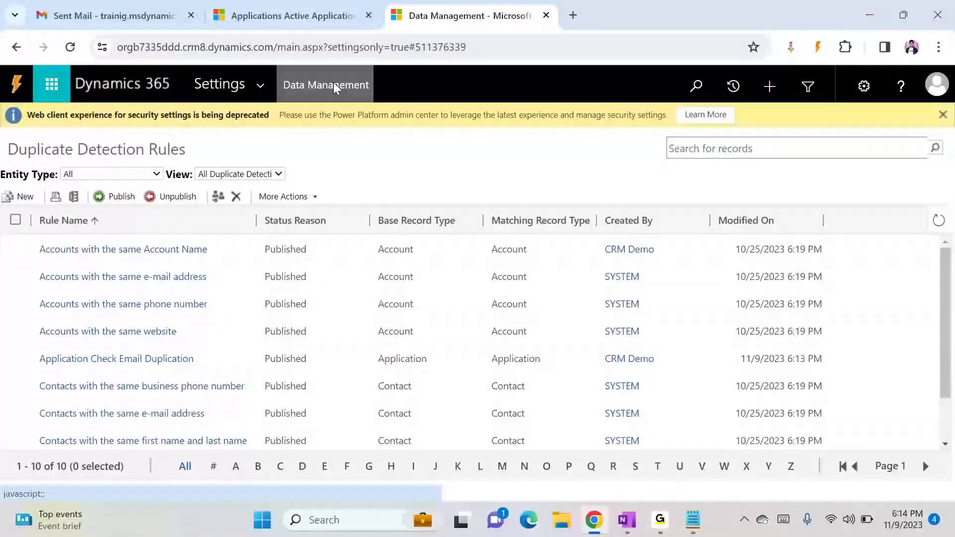
- Create a new application named "Test Alex3" with the copied e-mail address and try to save it
click(316, 21)
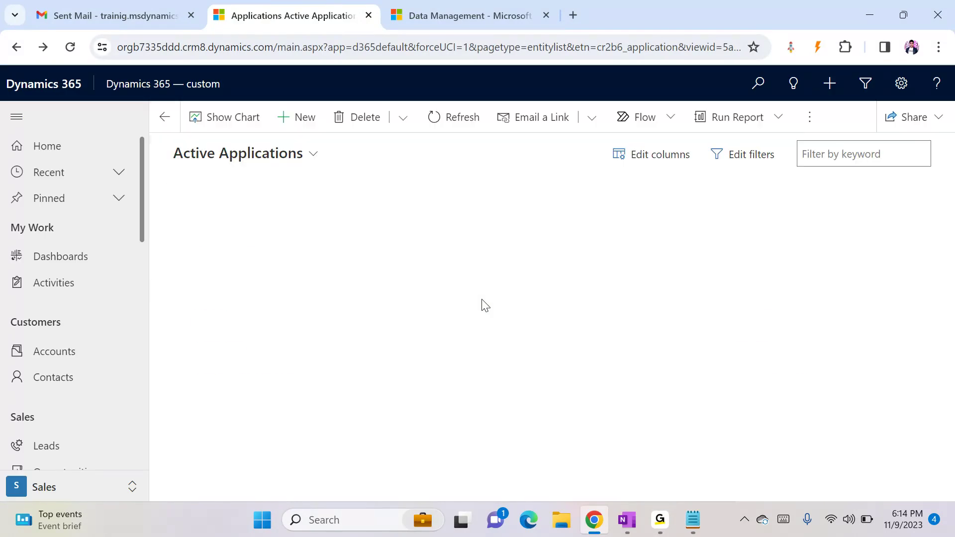
click(295, 139)
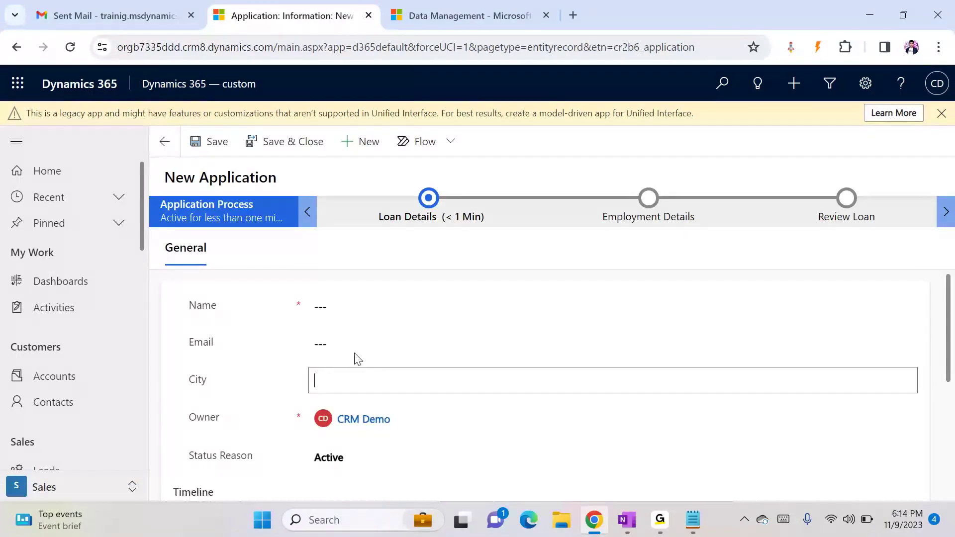
click(355, 337)
key(ctrl+v)
click(373, 314)
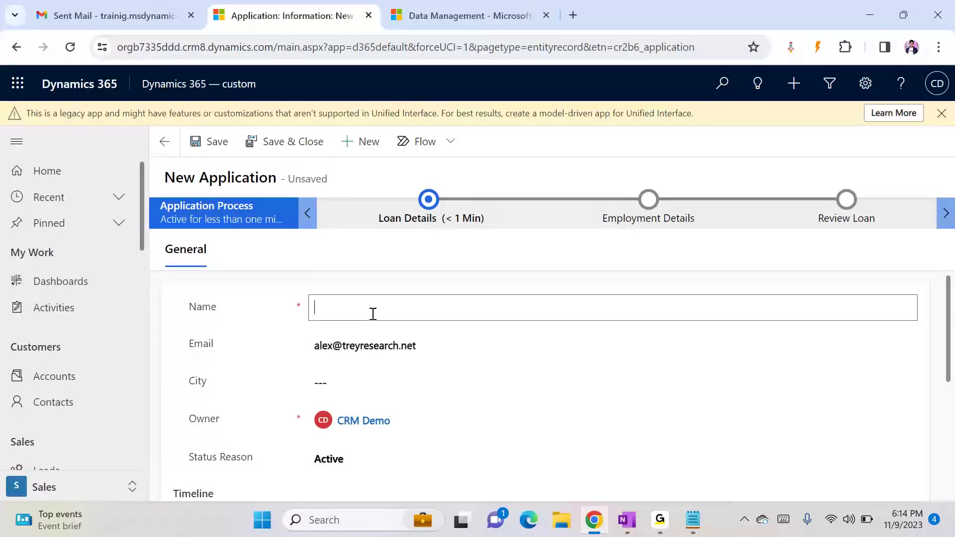
text(Test Alex3)
click(525, 155)
click(217, 149)
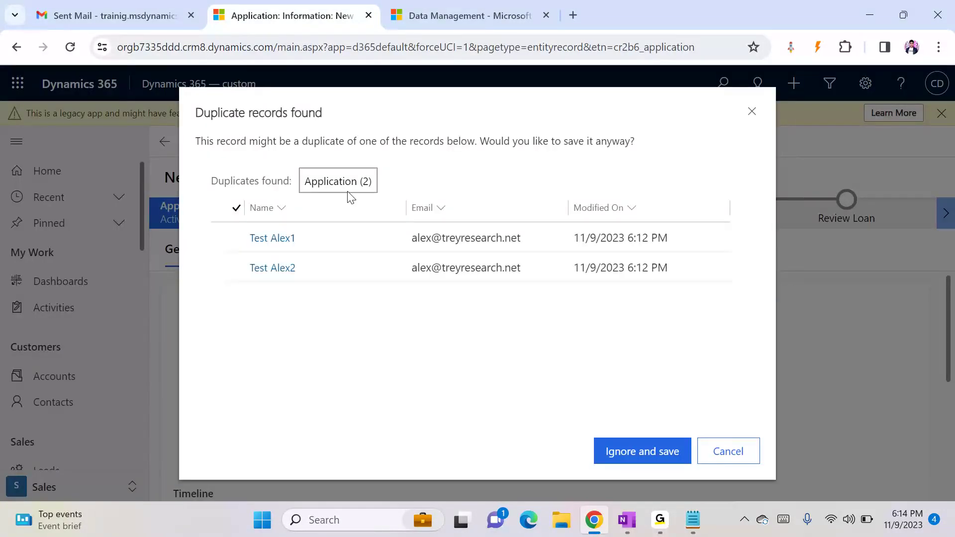
- Review the duplicate warning for "Test Alex3", and save the application while ignoring the duplicates
drag(204, 116, 442, 124)
click(369, 126)
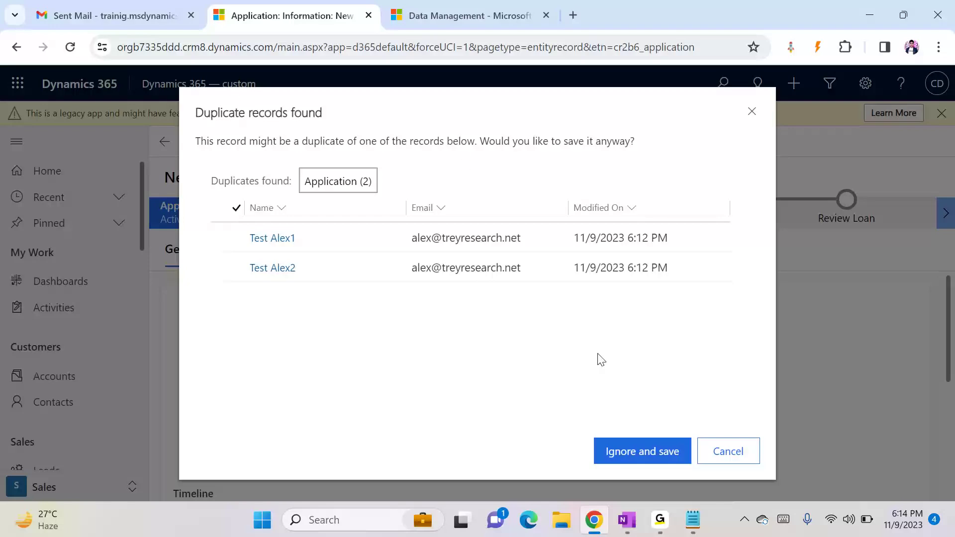
click(617, 457)
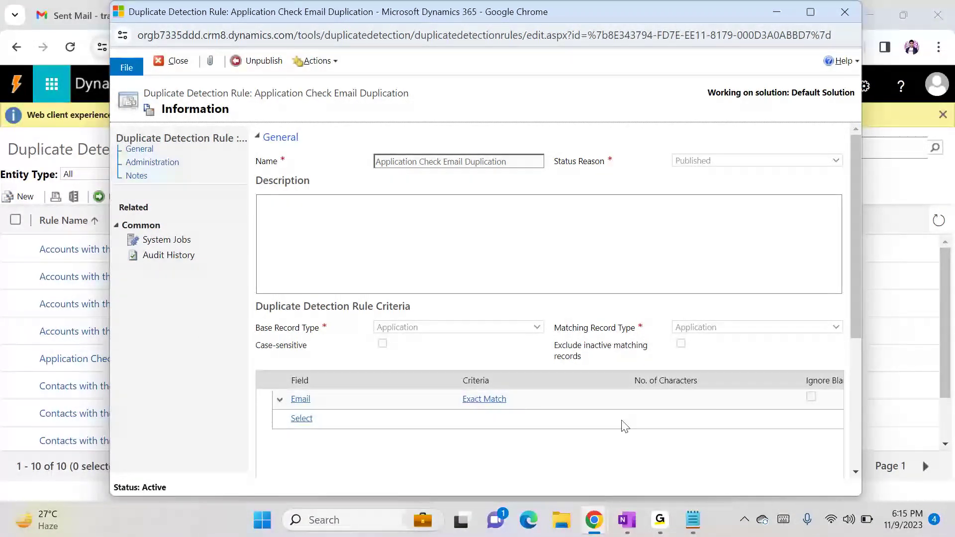
click(664, 526)
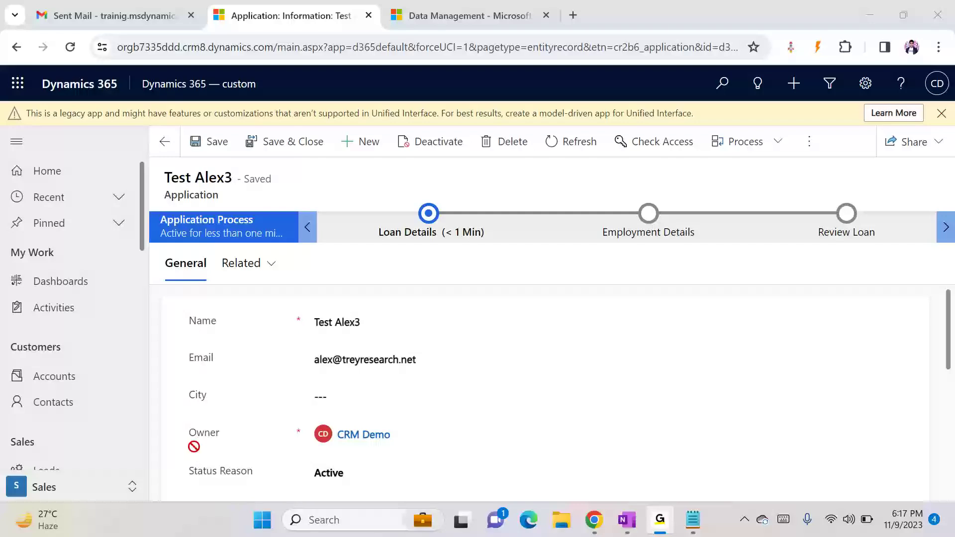
click(872, 7)
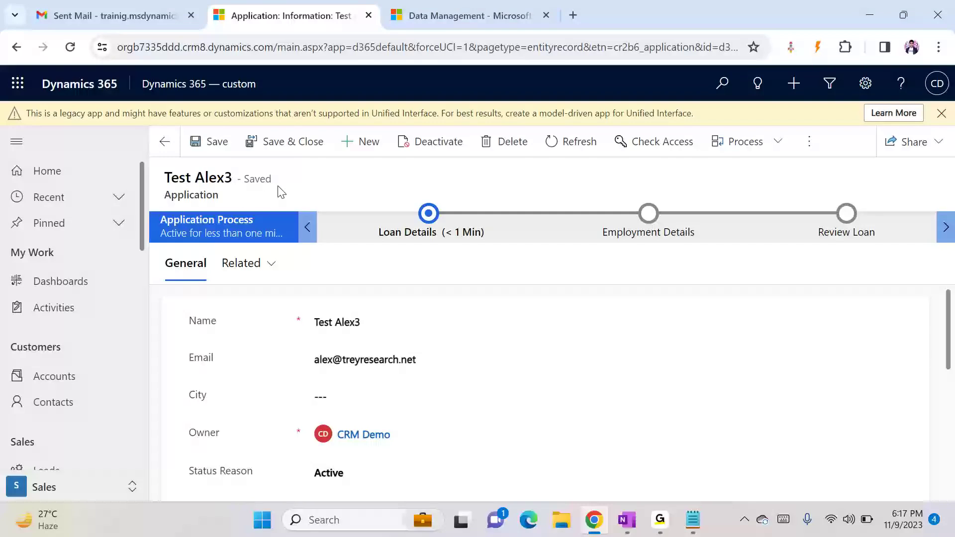
- Start another application named "etee" and paste the same e-mail address into its Email field
click(359, 142)
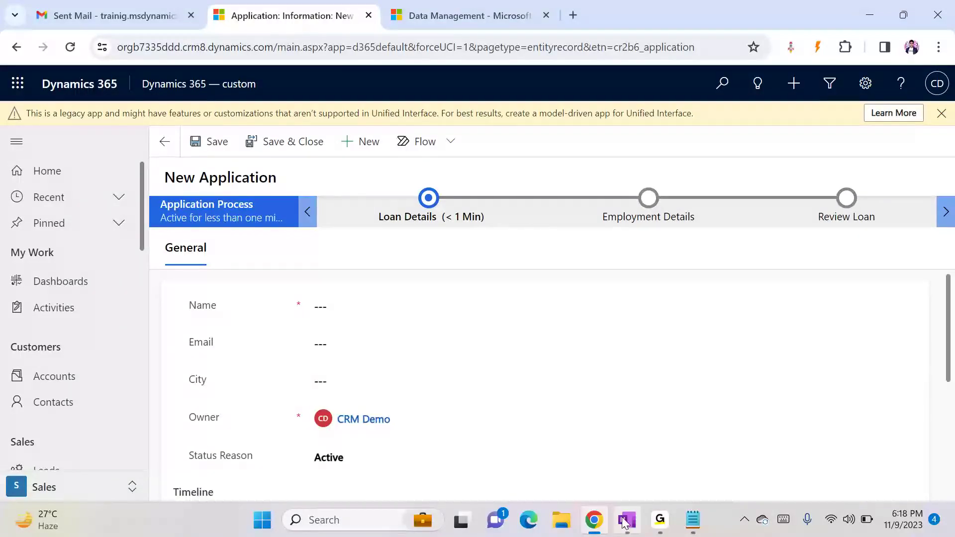
click(643, 428)
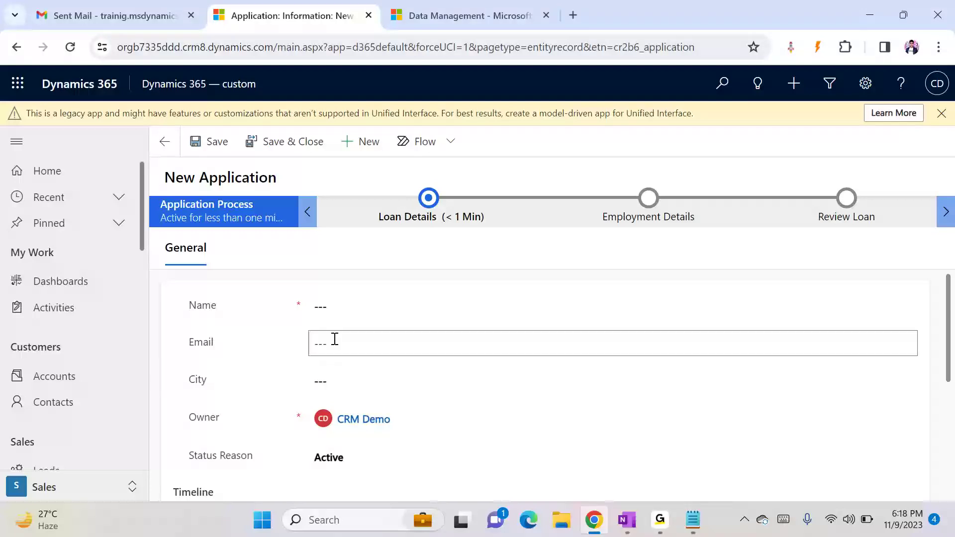
click(353, 311)
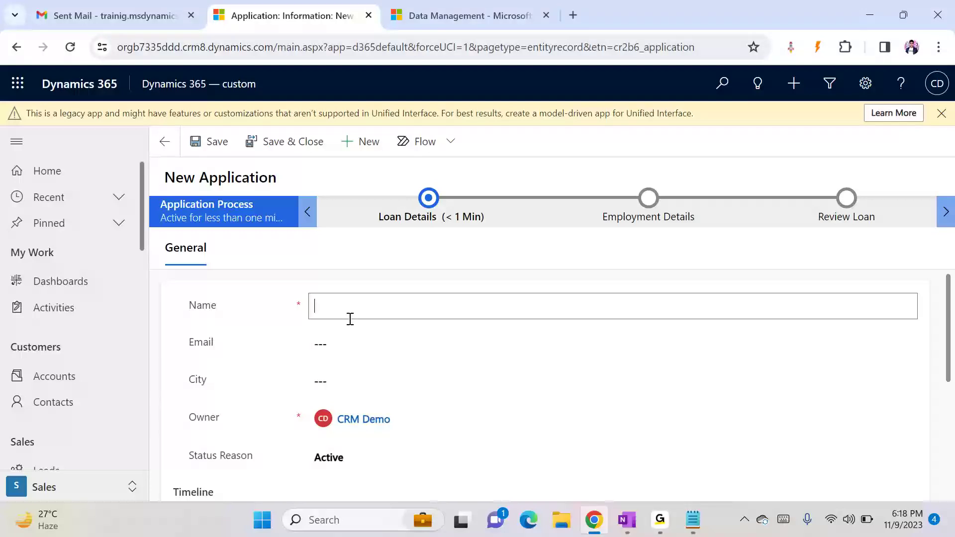
text(etee)
click(347, 348)
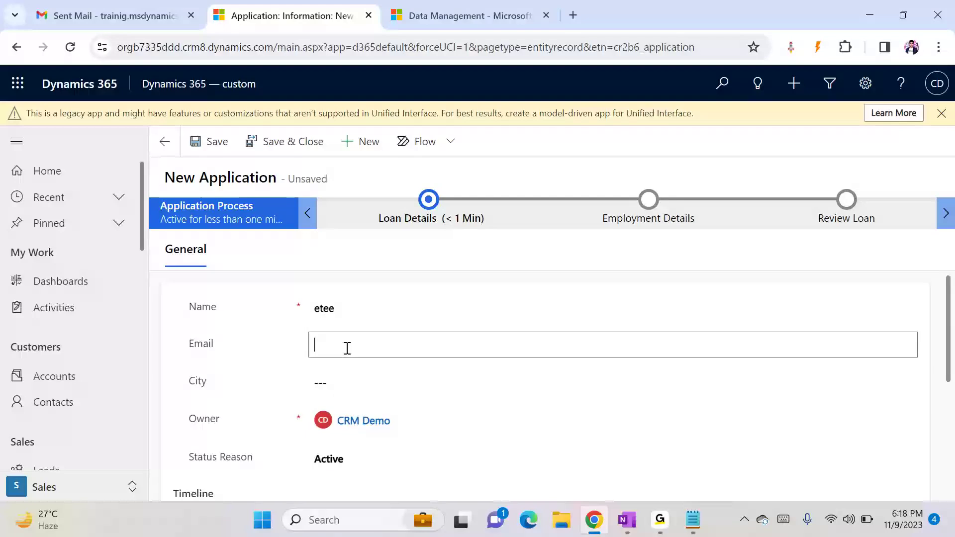
key(ctrl+v)
- Save the "etee" application, cancelling the first duplicate warning and ignoring the second, and return to the Active Applications list
click(195, 134)
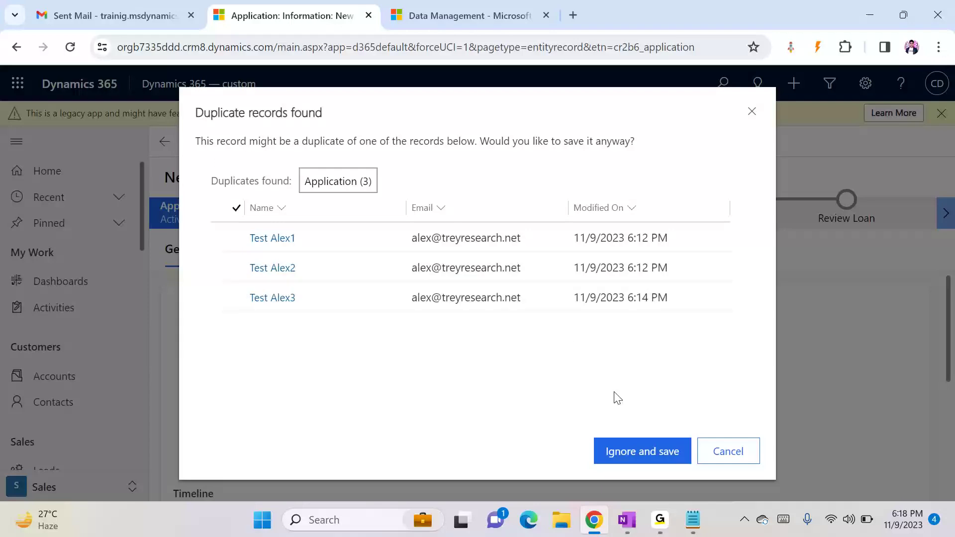
click(742, 452)
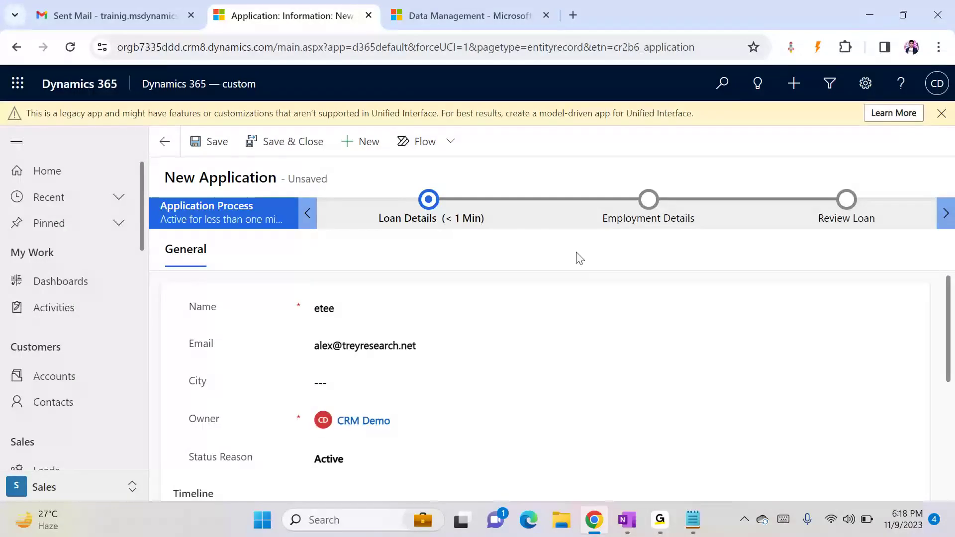
click(199, 135)
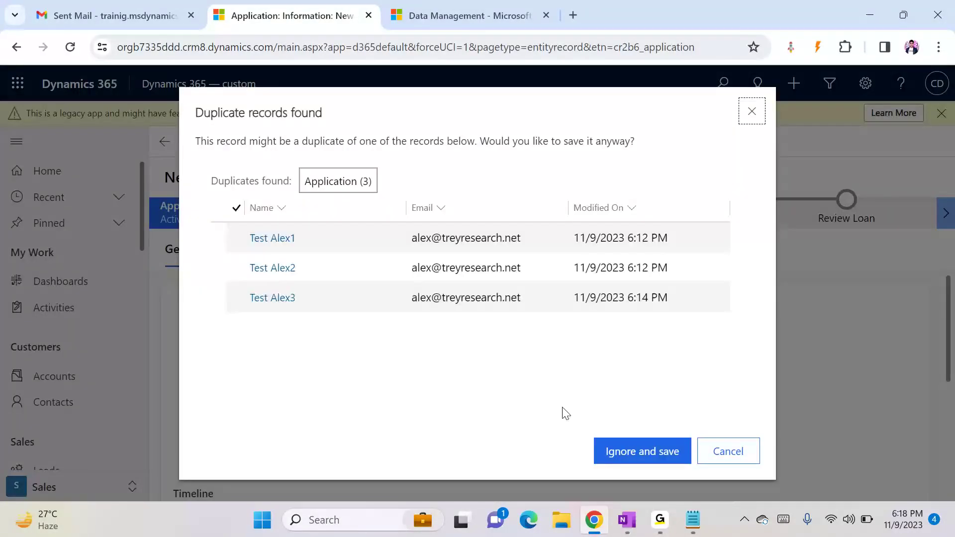
click(650, 454)
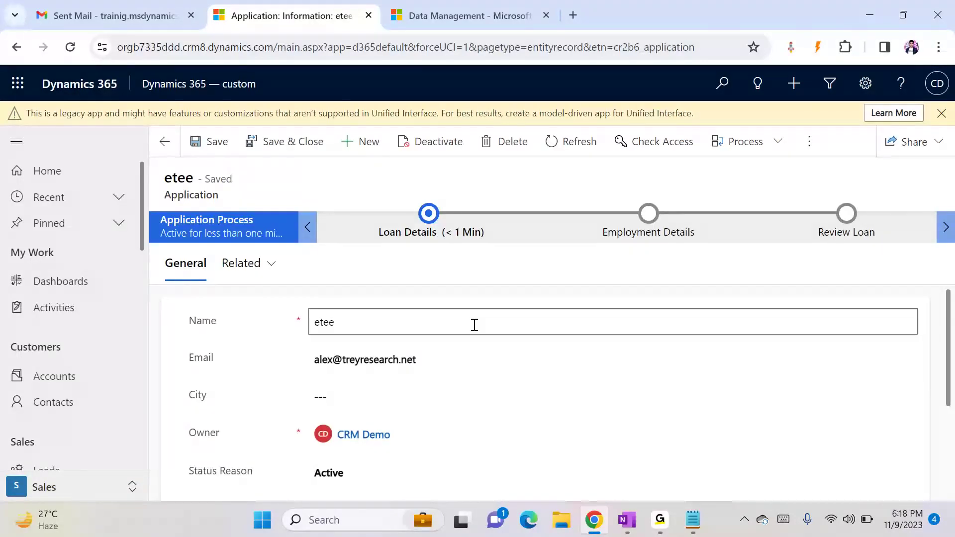
click(165, 141)
click(164, 141)
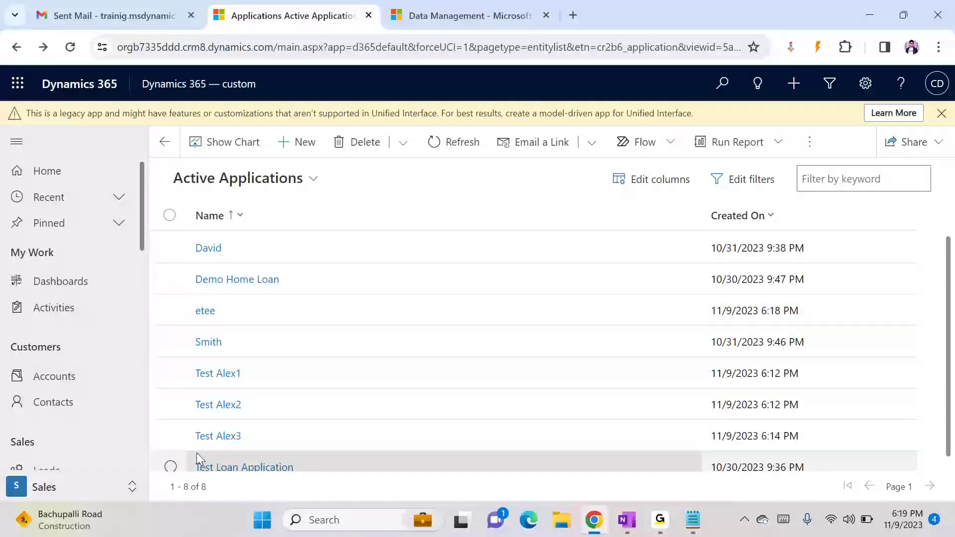
- Start a new application named "zdsds" and fill its Email field with the same copied e-mail address
click(286, 148)
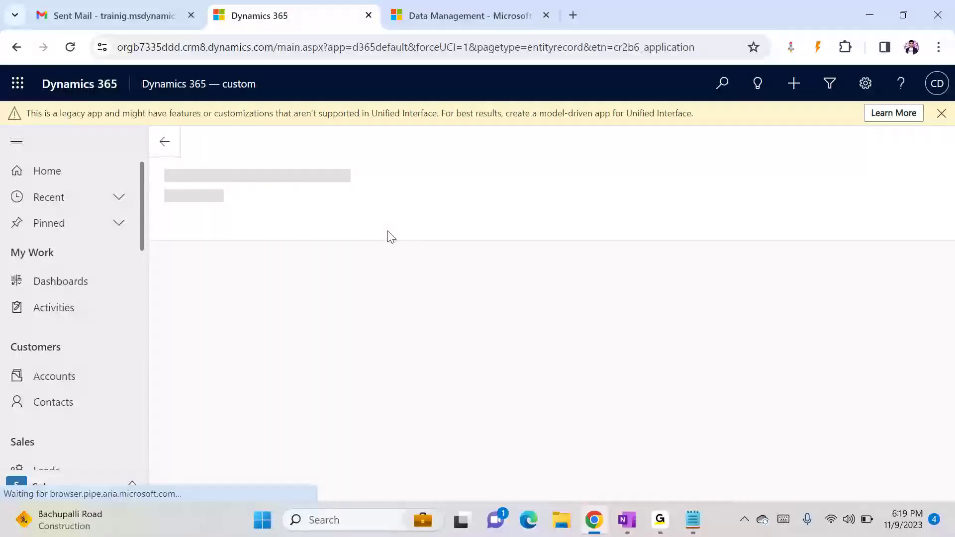
click(344, 348)
key(ctrl+v)
click(374, 308)
text(zdsds)
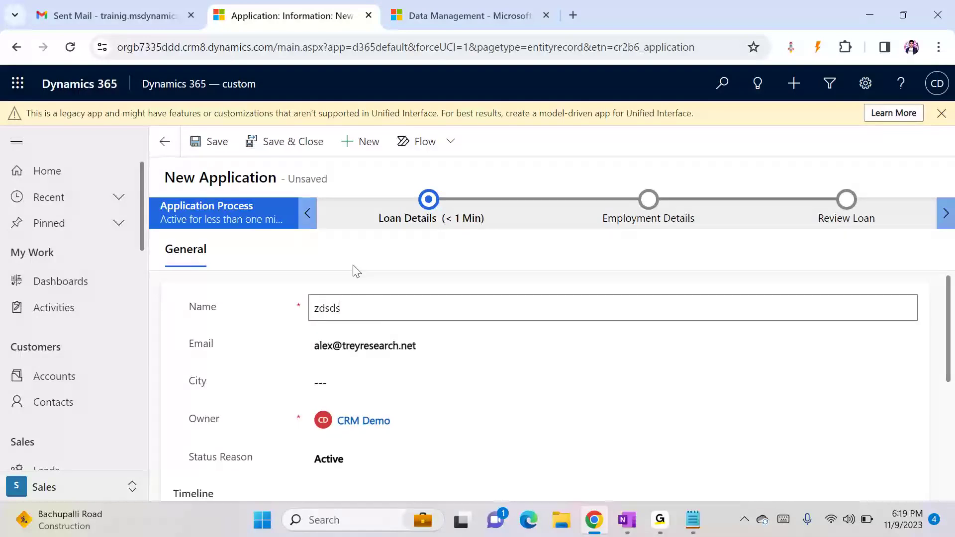
- Save the "zdsds" application, cancelling at the first duplicate warning and choosing to ignore and save at the second
click(214, 149)
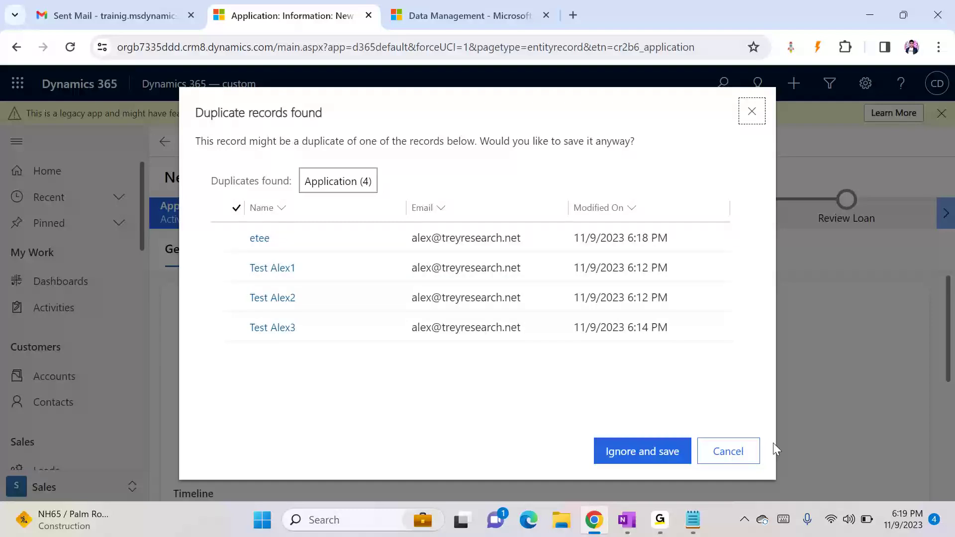
click(749, 453)
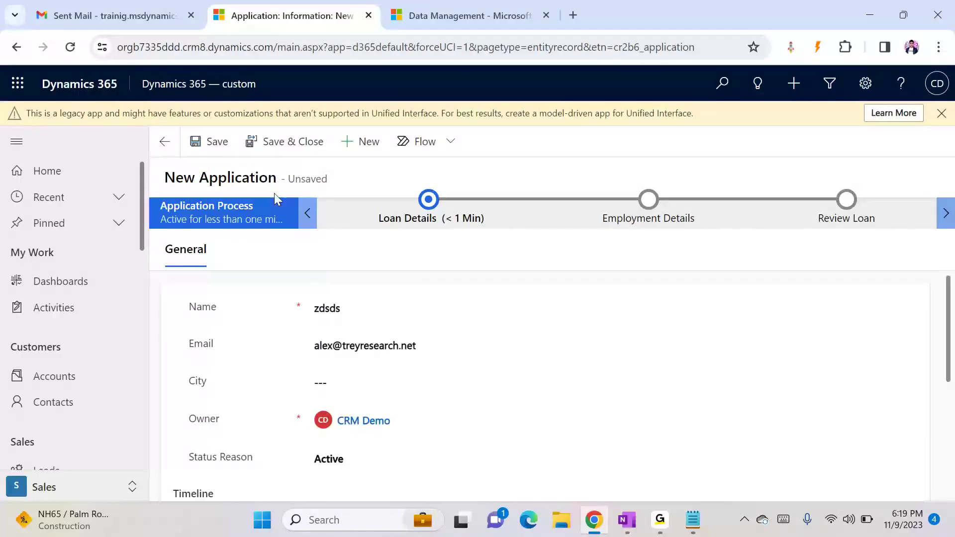
click(219, 142)
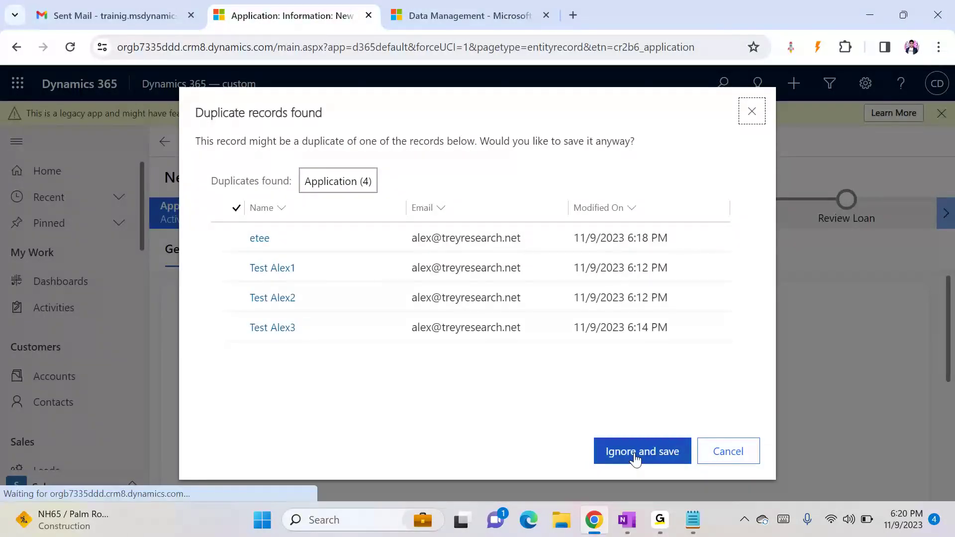
click(629, 454)
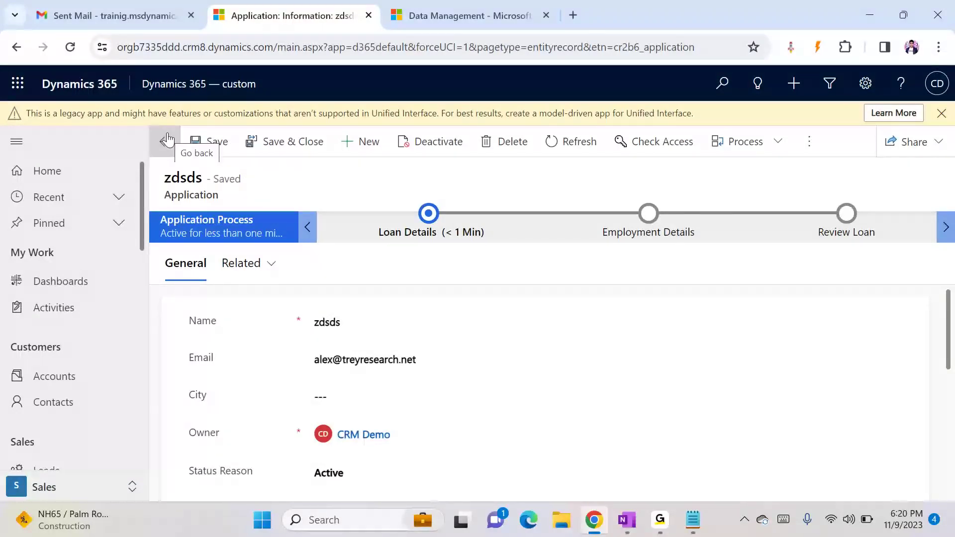
- Switch to Notepad and add the line "Dis advantage is : duplicate detection rule will detect the duplicate, it won't restrict user to creating in duplicate records"
click(693, 520)
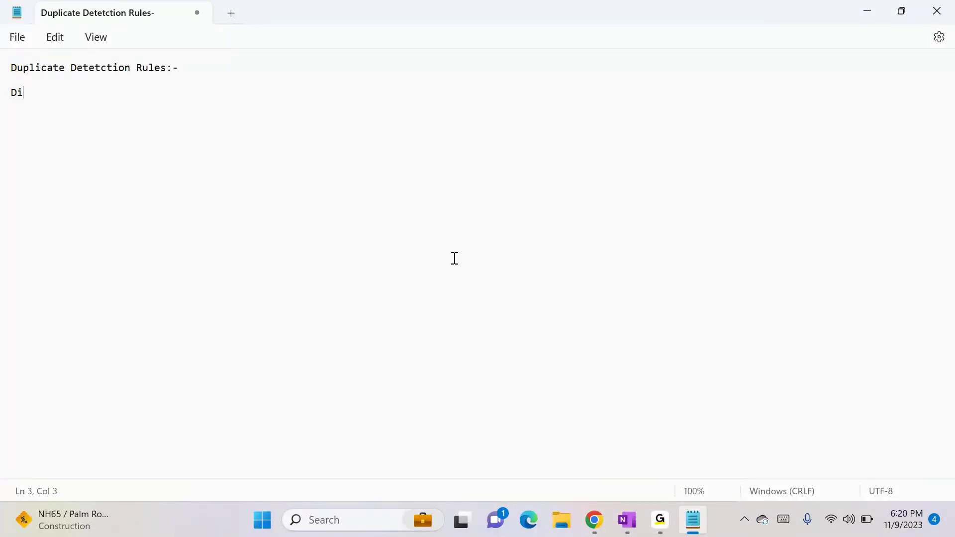
text(dvantage is : duplicate t)
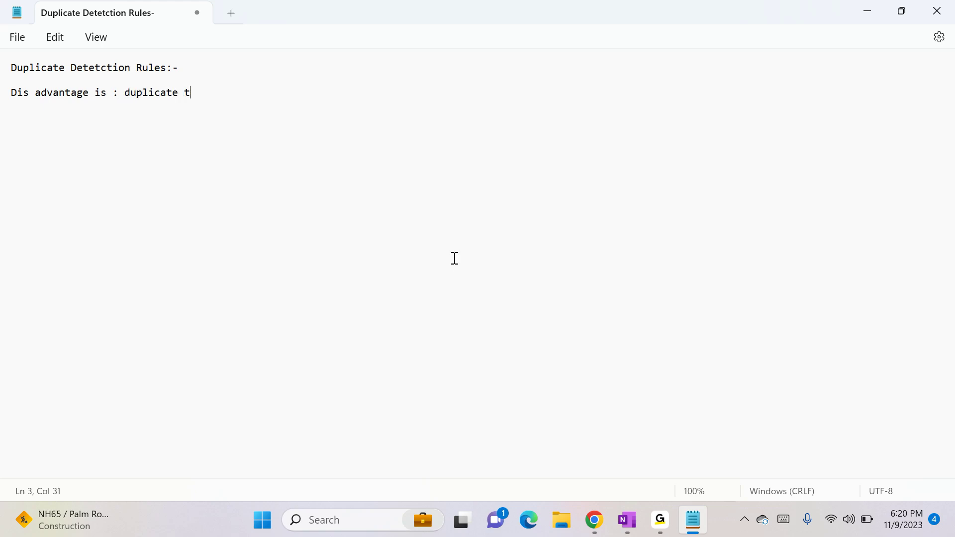
key(BackSpace)
text(detection rule will d)
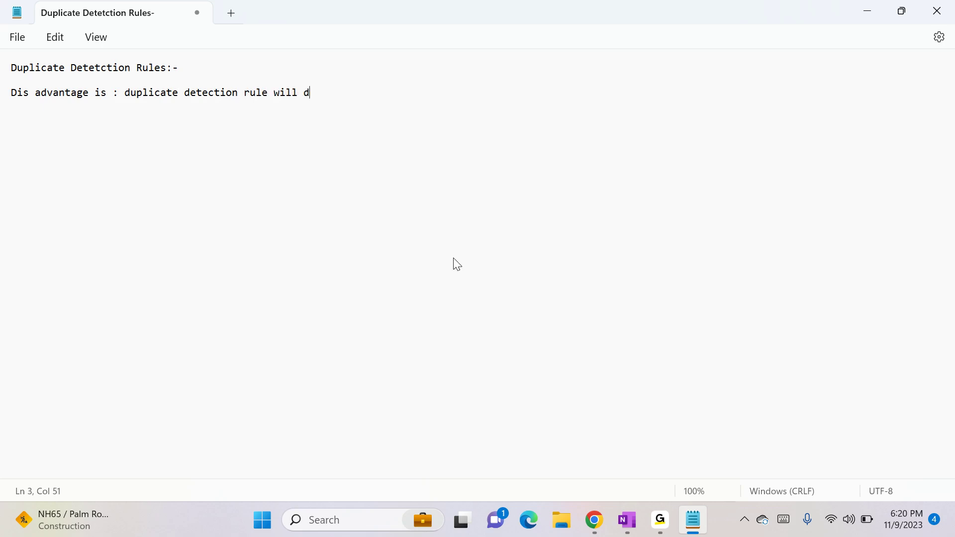
text(etect the duplicate, it)
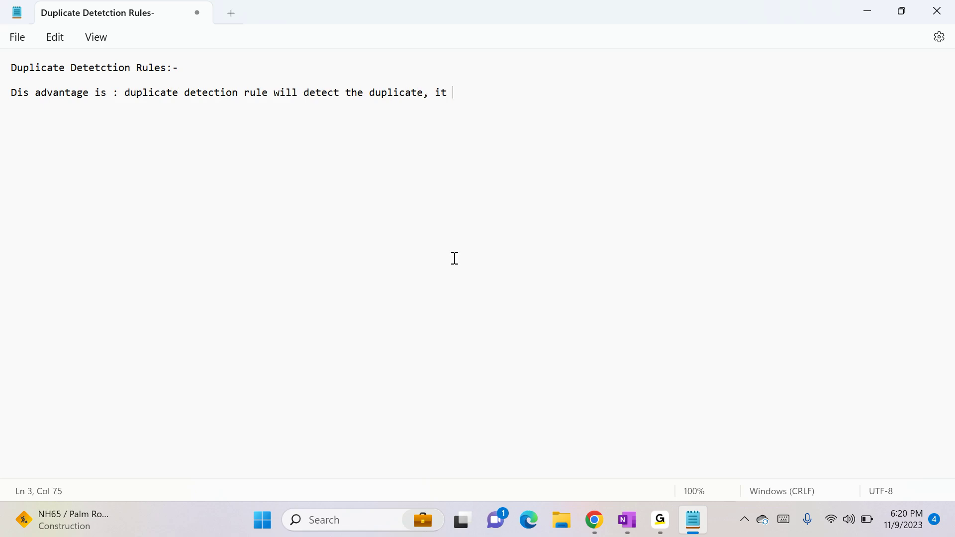
text( won't restrict user to )
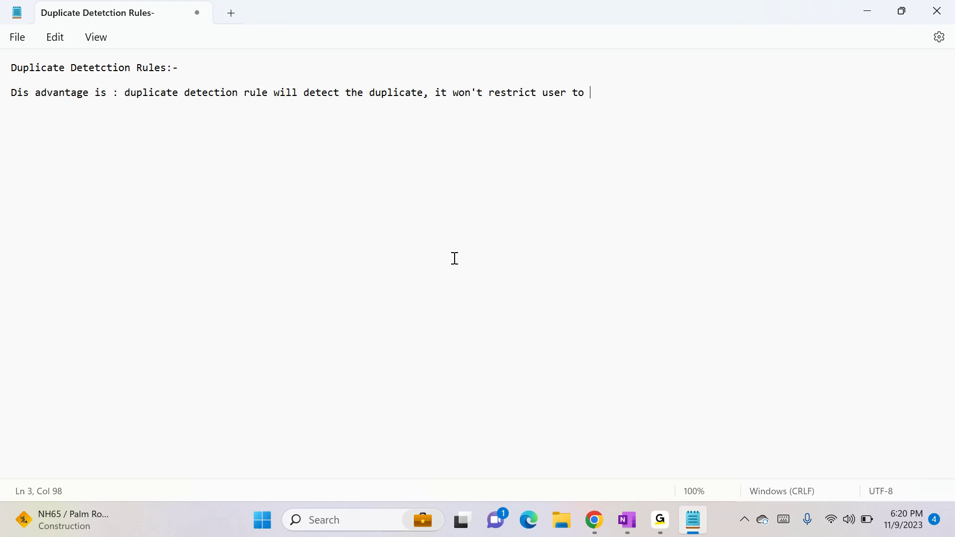
text(creating in duplicate r)
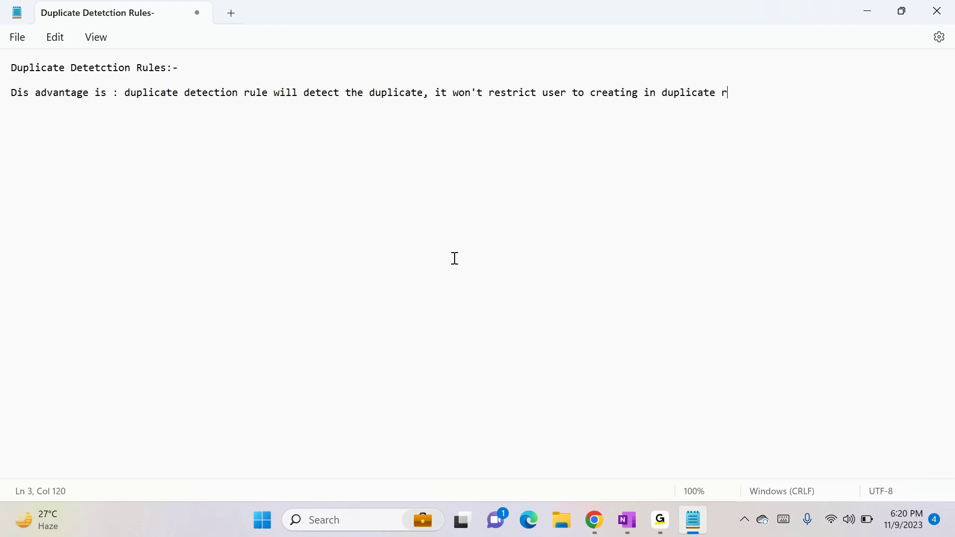
text(ecords)
key(Return)
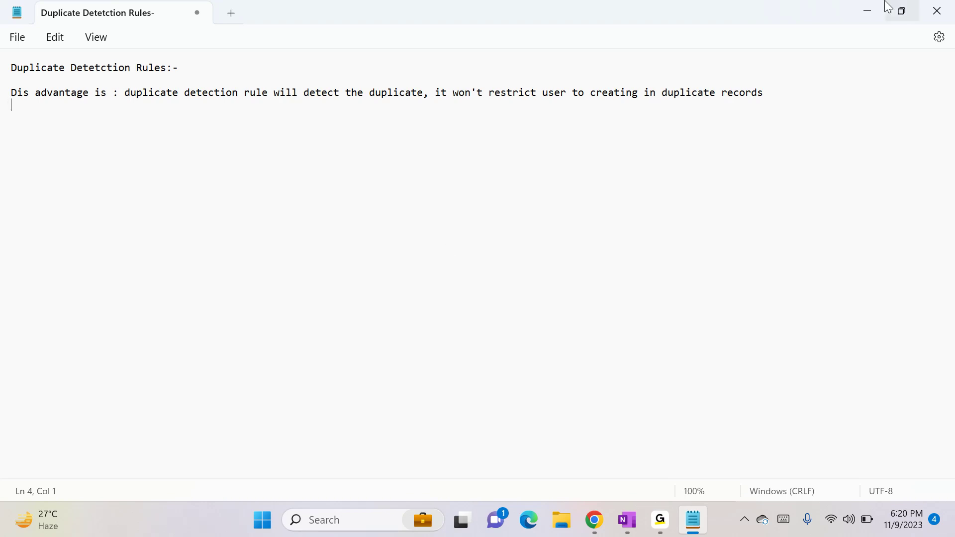
click(867, 11)
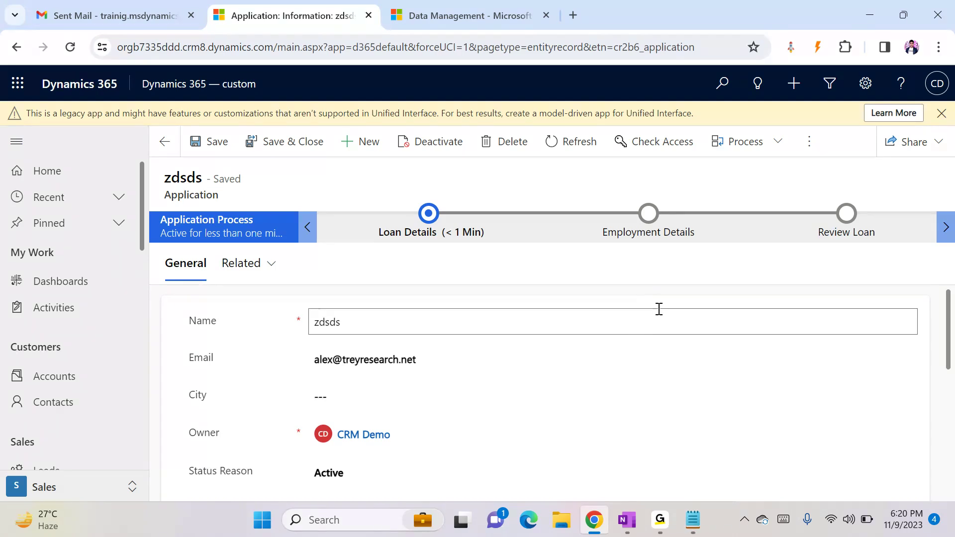
- Open the organization's Duplicate Detection Settings from Data Management and examine when duplicates are detected
click(464, 20)
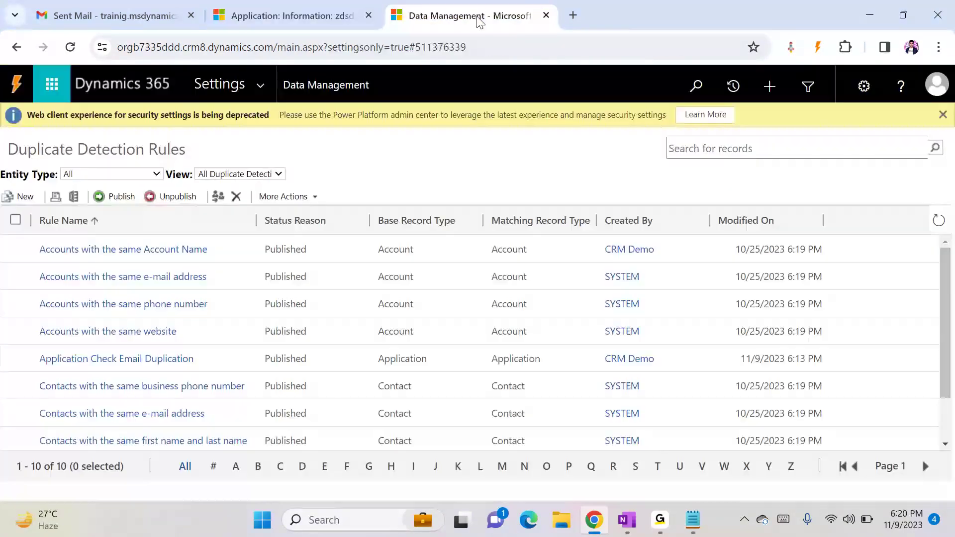
click(269, 89)
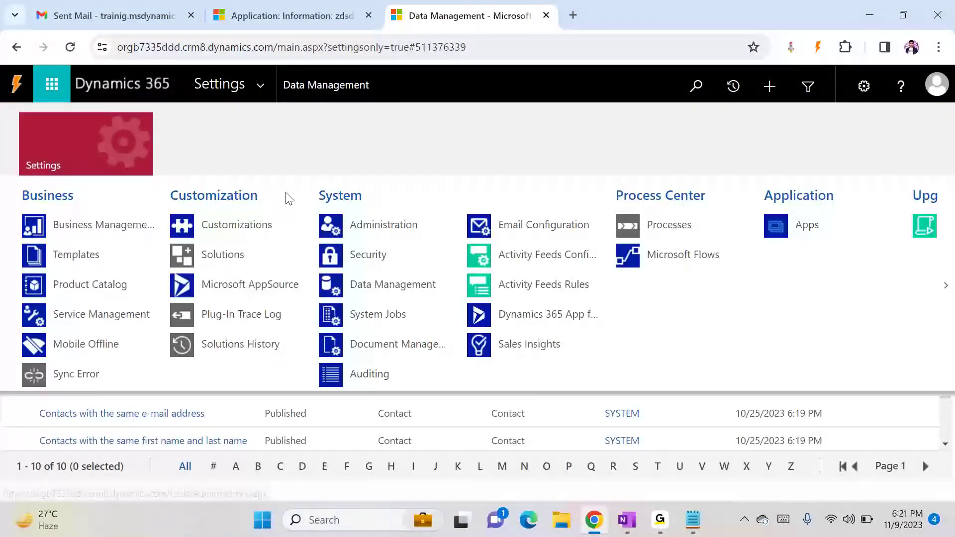
click(419, 285)
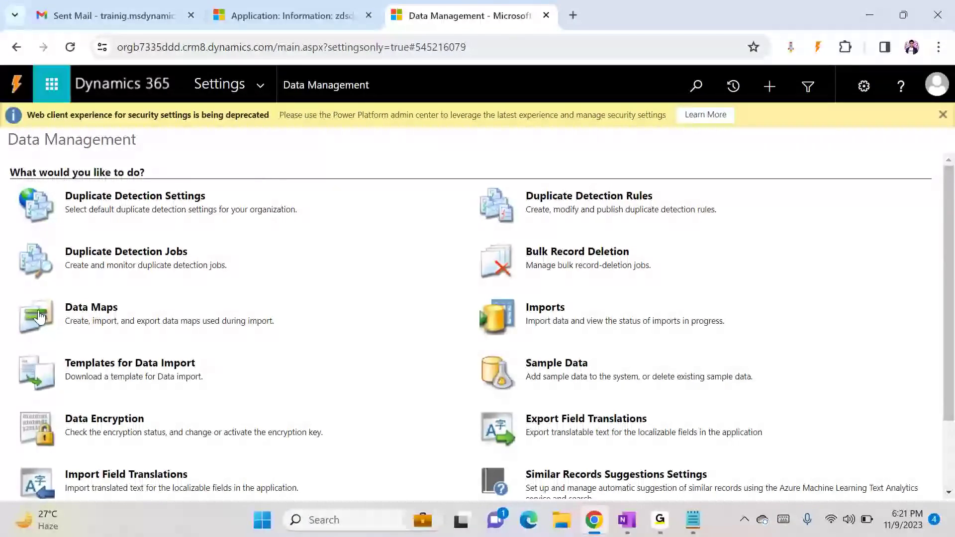
click(147, 199)
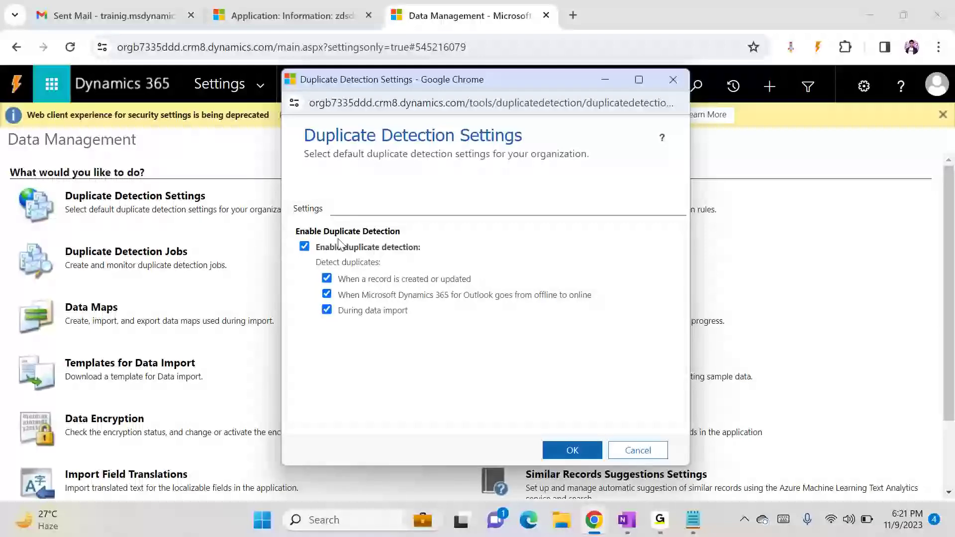
- Clear the Enable duplicate detection option and close the settings without saving
click(305, 247)
click(553, 221)
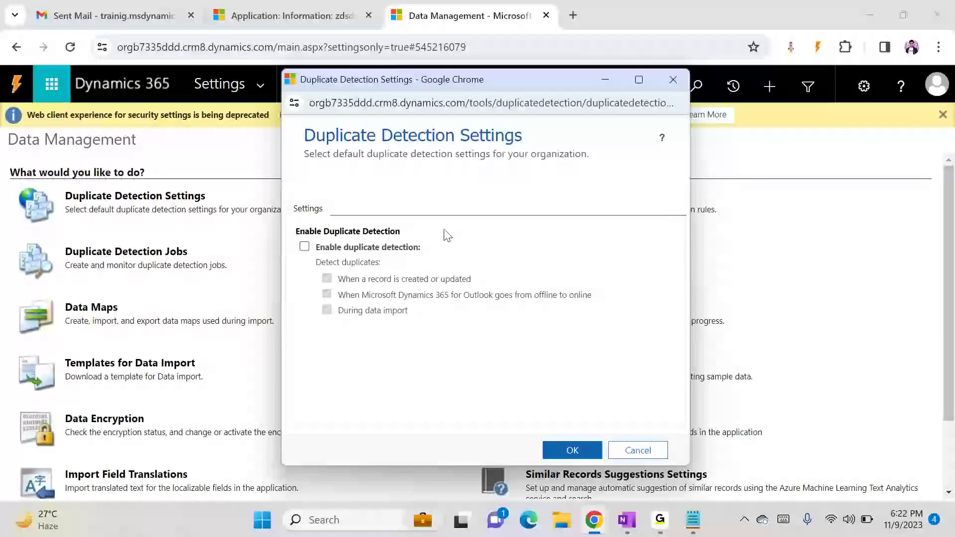
click(672, 81)
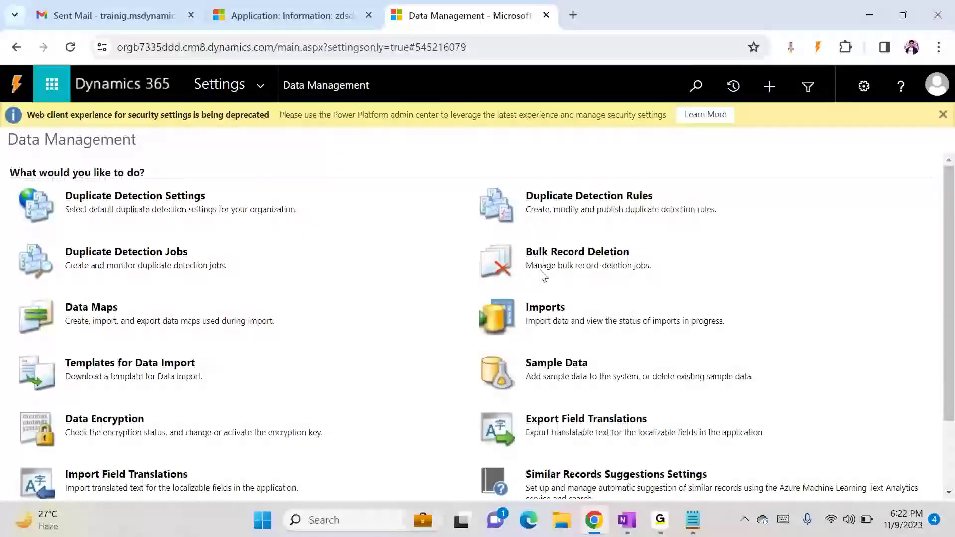
- Open Duplicate Detection Jobs and look through the All, Completed, In-Progress, My, Not Started and Recurring job views
click(147, 253)
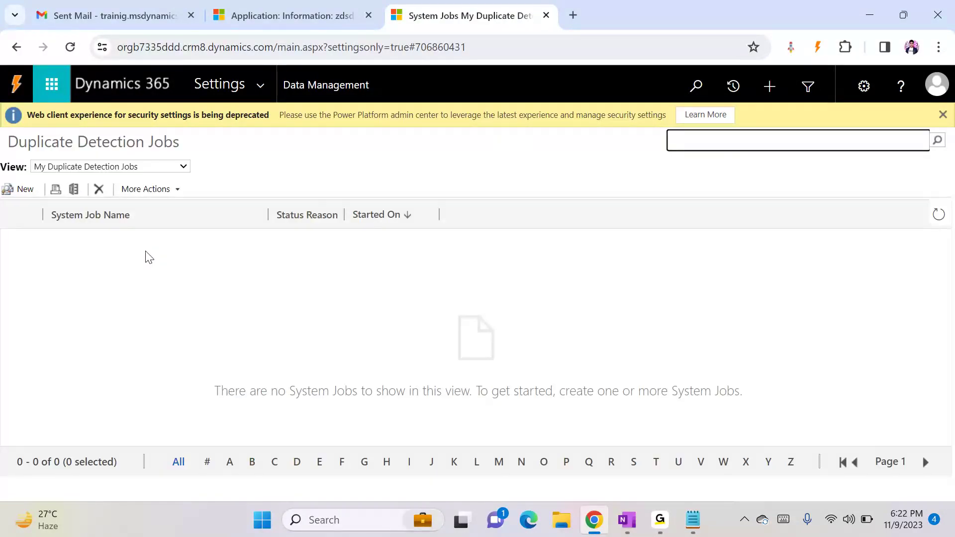
click(66, 168)
click(65, 190)
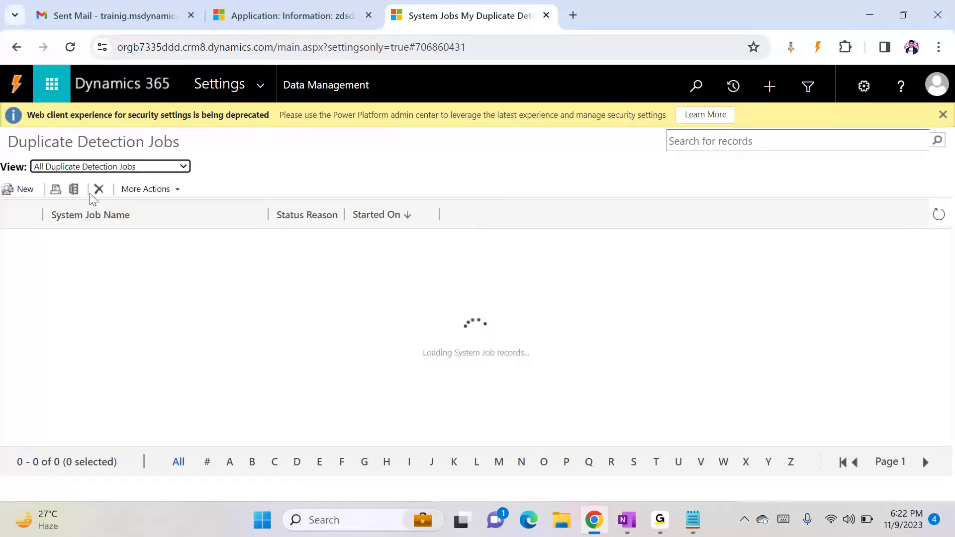
click(106, 172)
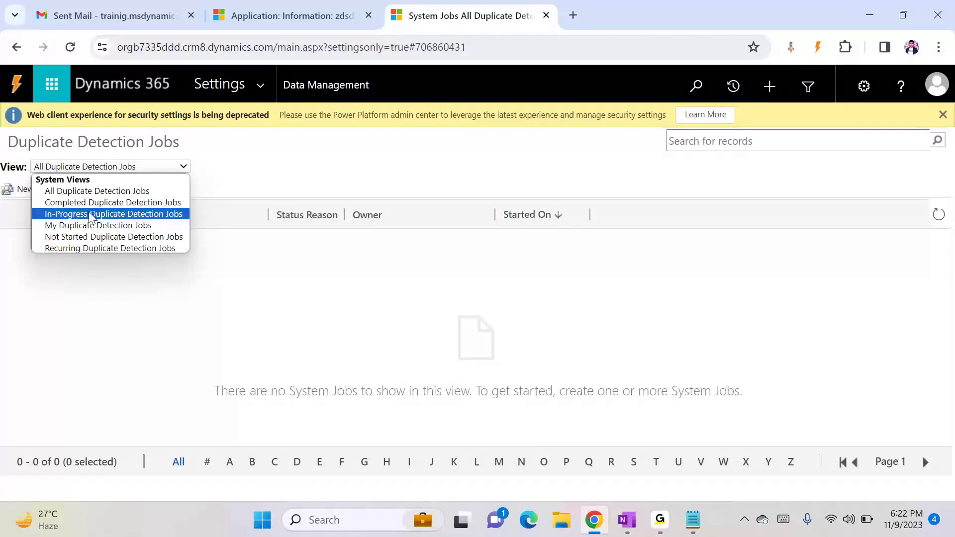
click(83, 201)
click(111, 172)
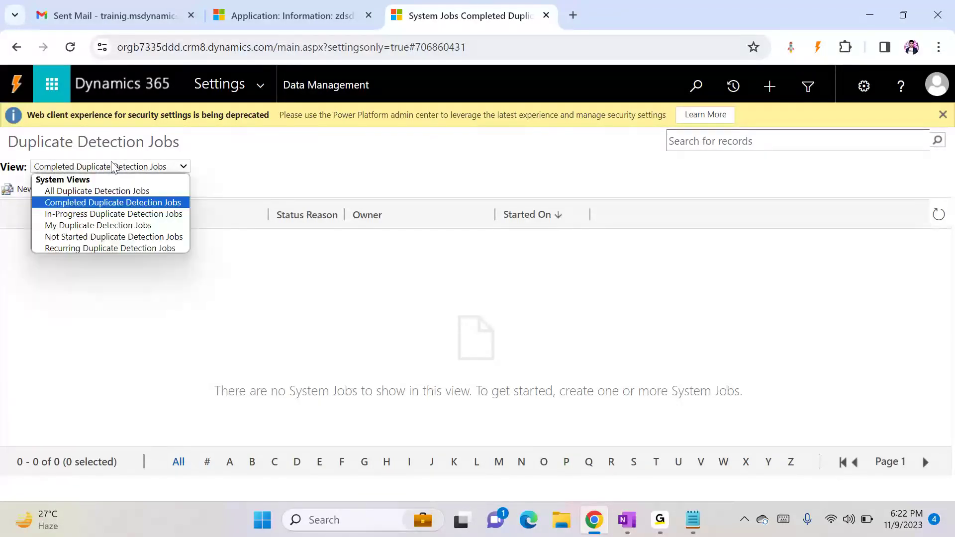
click(93, 213)
click(110, 171)
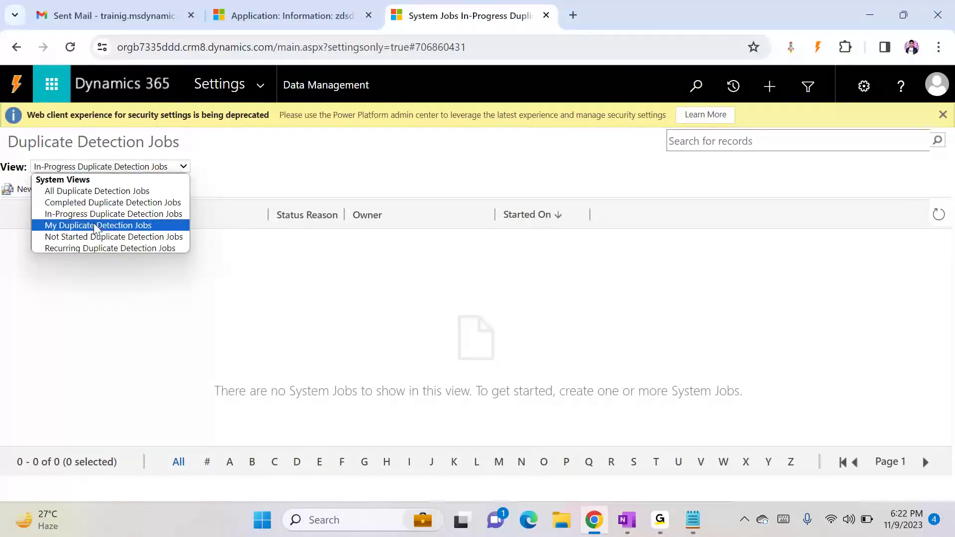
click(98, 225)
click(114, 169)
click(98, 236)
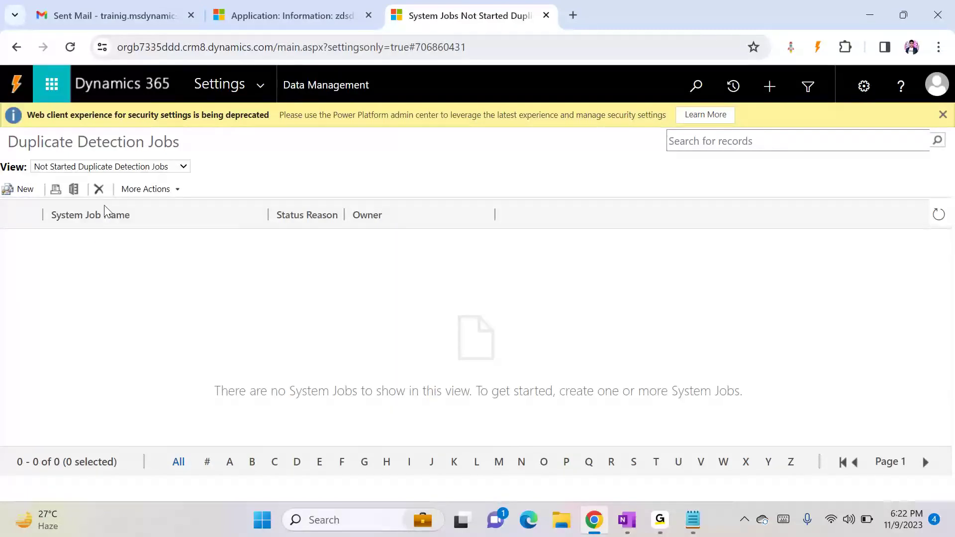
click(119, 172)
click(110, 246)
click(33, 198)
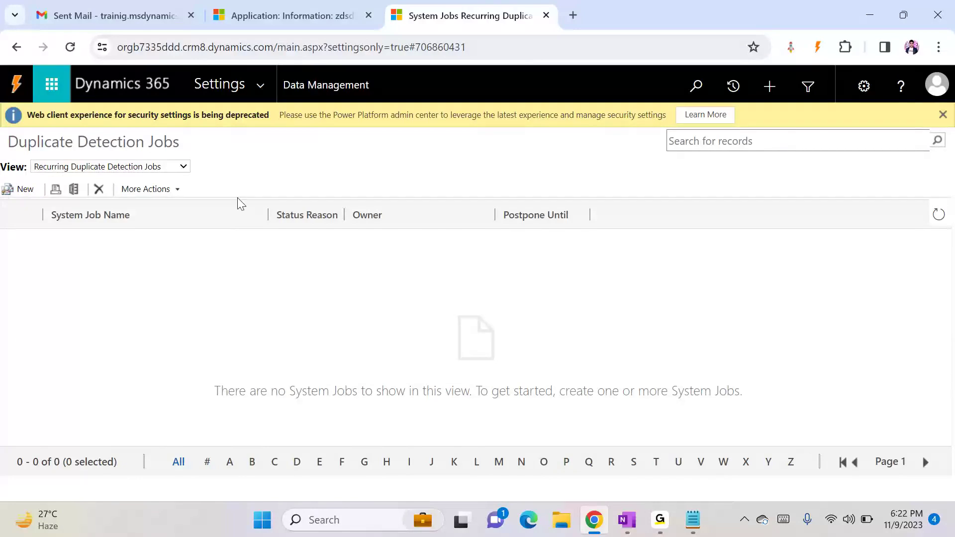
- Return to Data Management and check the Sample Data option, closing it without installing anything
click(262, 93)
click(338, 86)
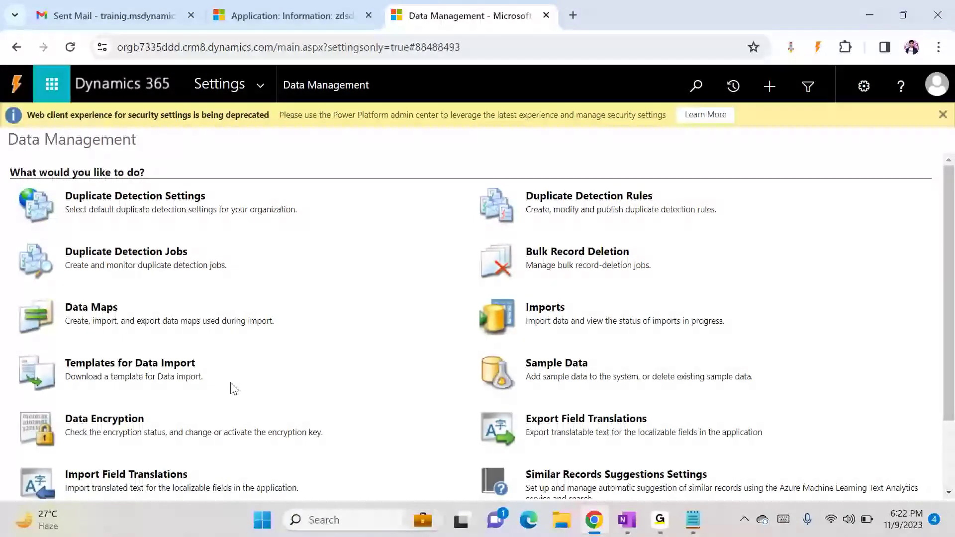
scroll(233, 389, down, 3)
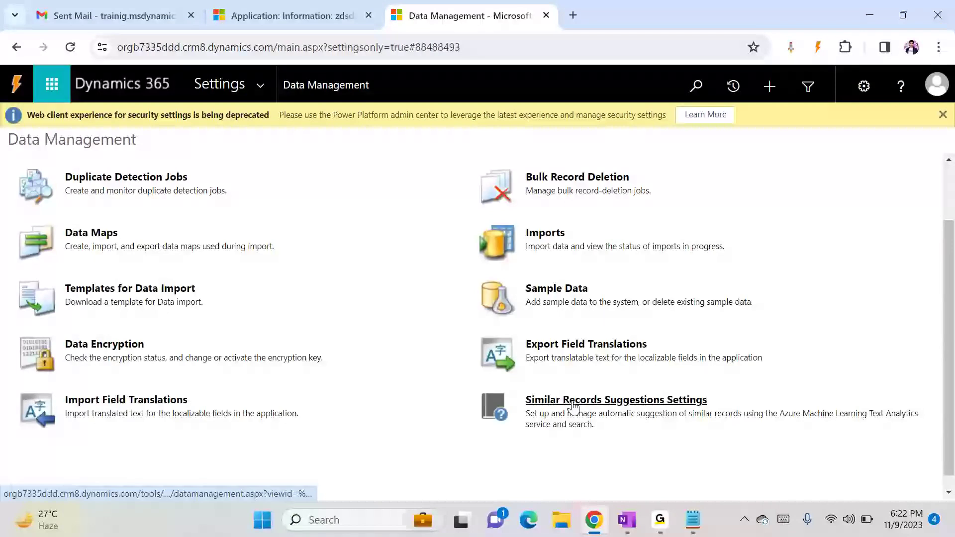
scroll(572, 415, up, 3)
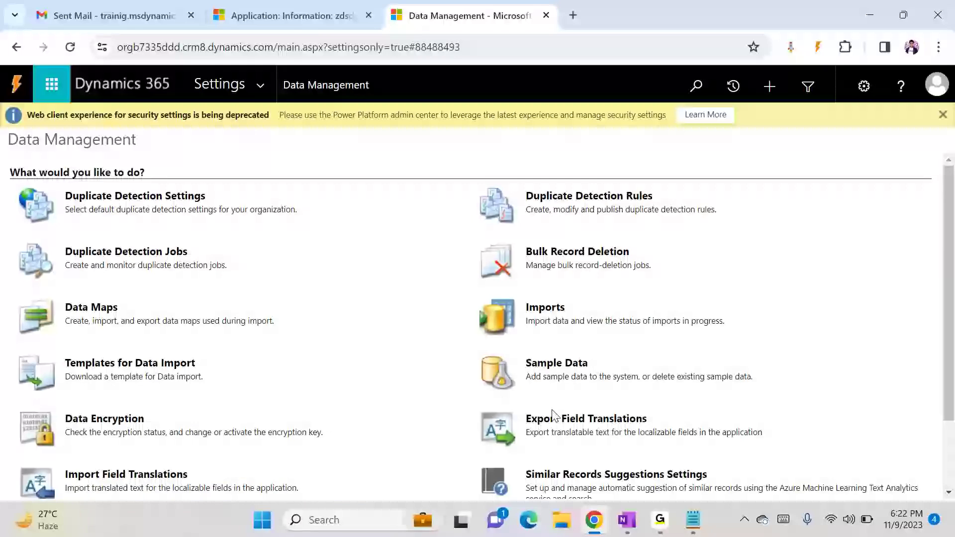
click(561, 367)
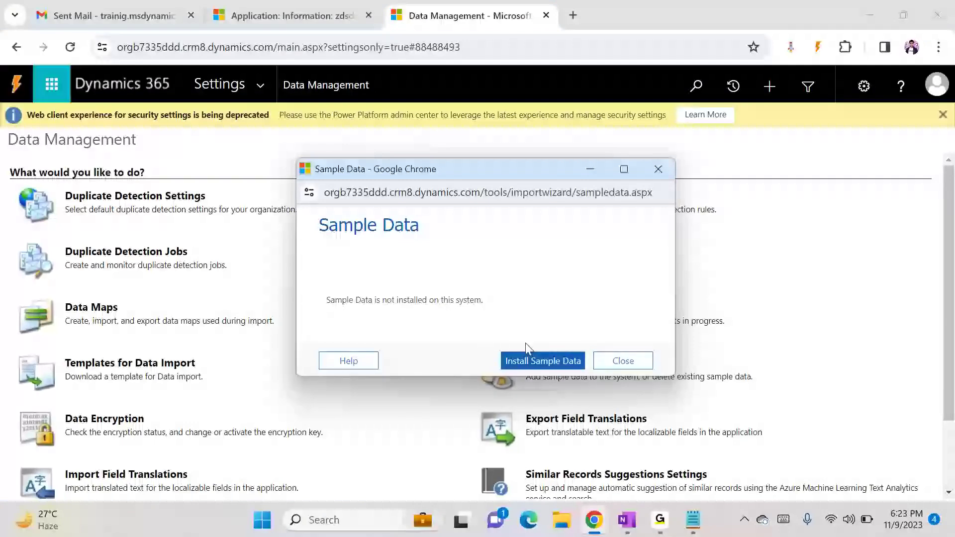
click(624, 362)
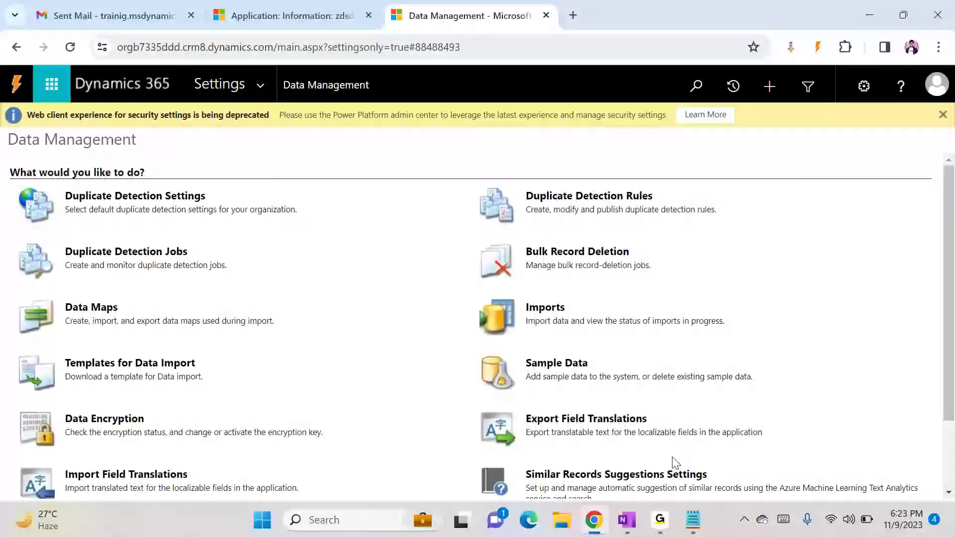
- Open Bulk Record Deletion from Data Management and examine the list of bulk deletion system jobs
scroll(611, 446, down, 2)
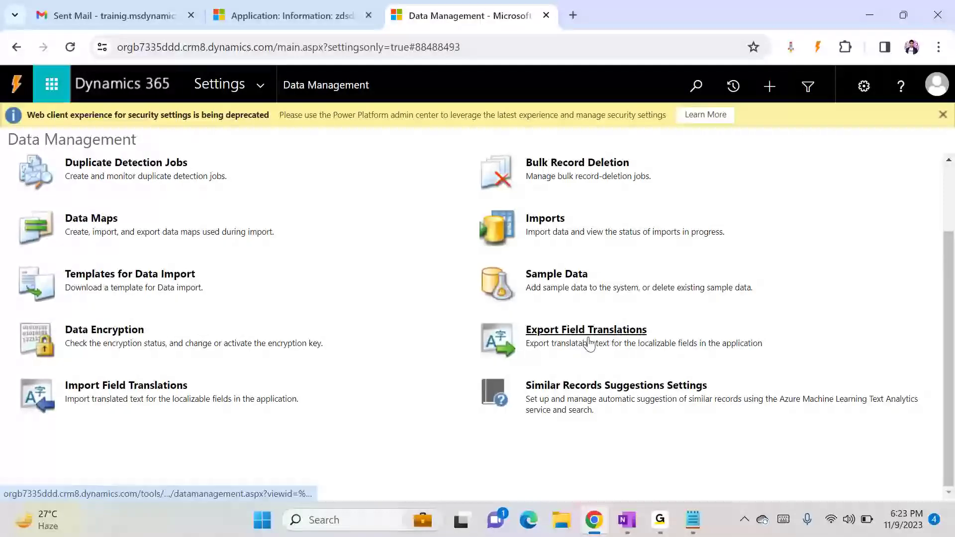
scroll(575, 394, up, 2)
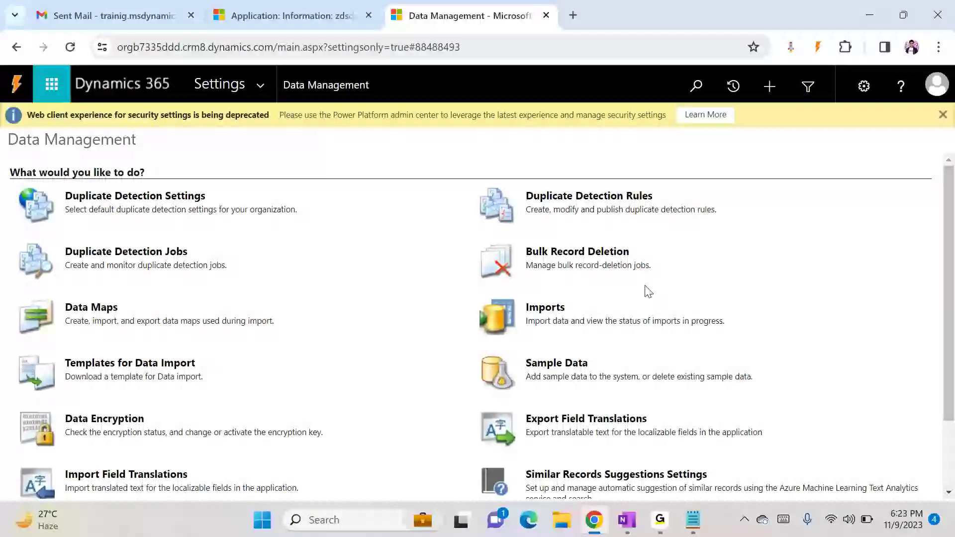
click(603, 256)
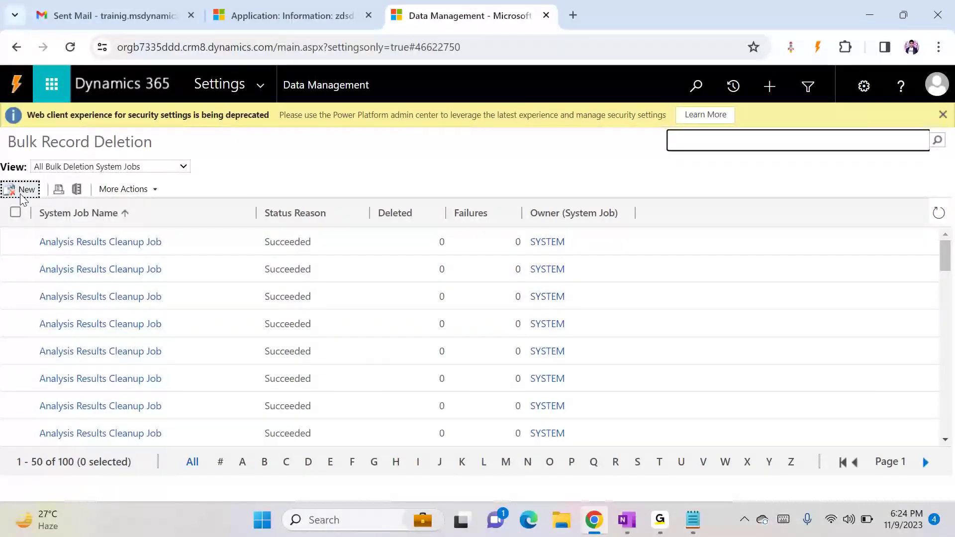
click(98, 191)
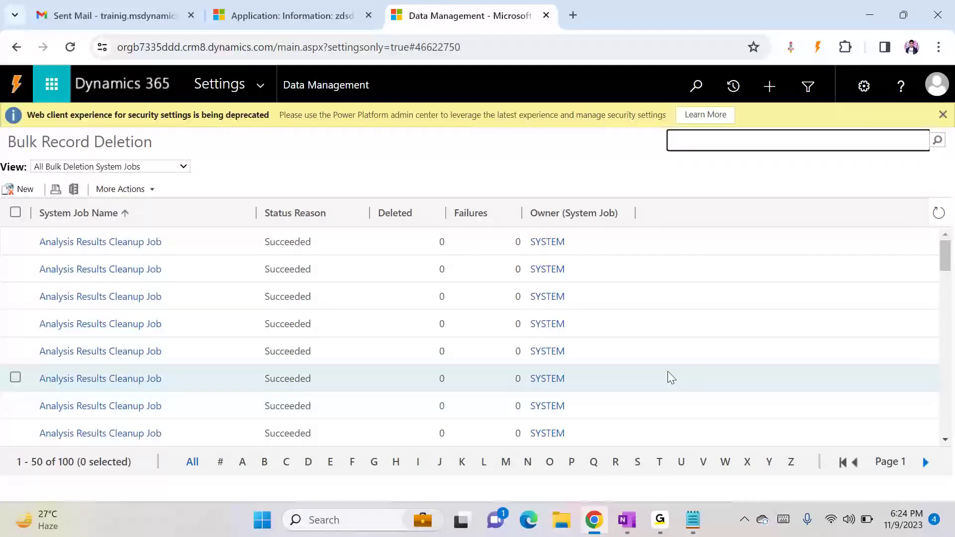
- Switch to Excel and create a blank workbook
key(super)
text(ex)
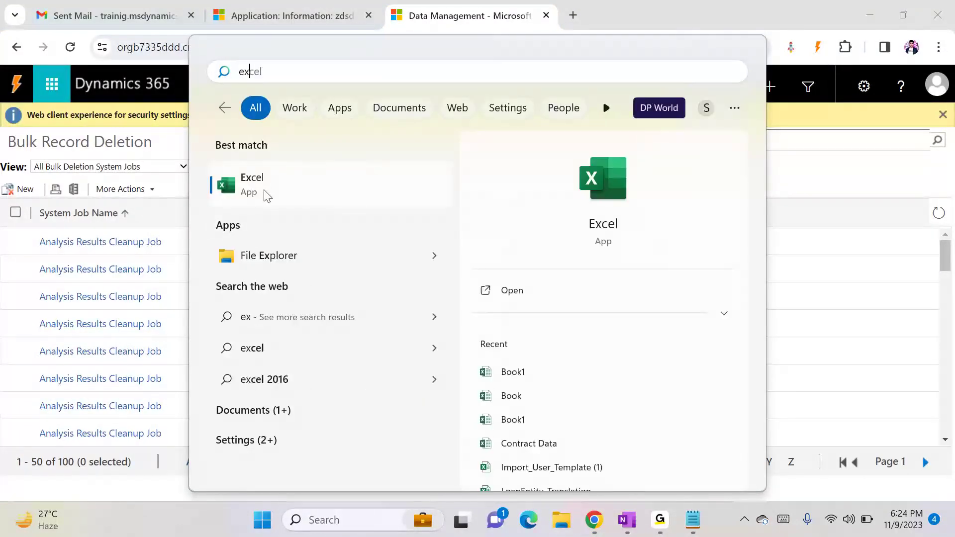
click(268, 194)
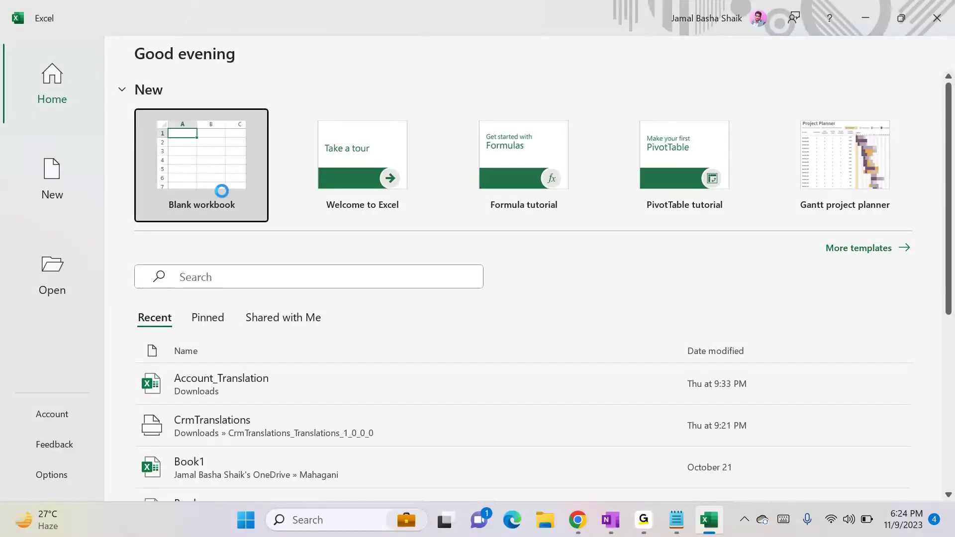
click(221, 190)
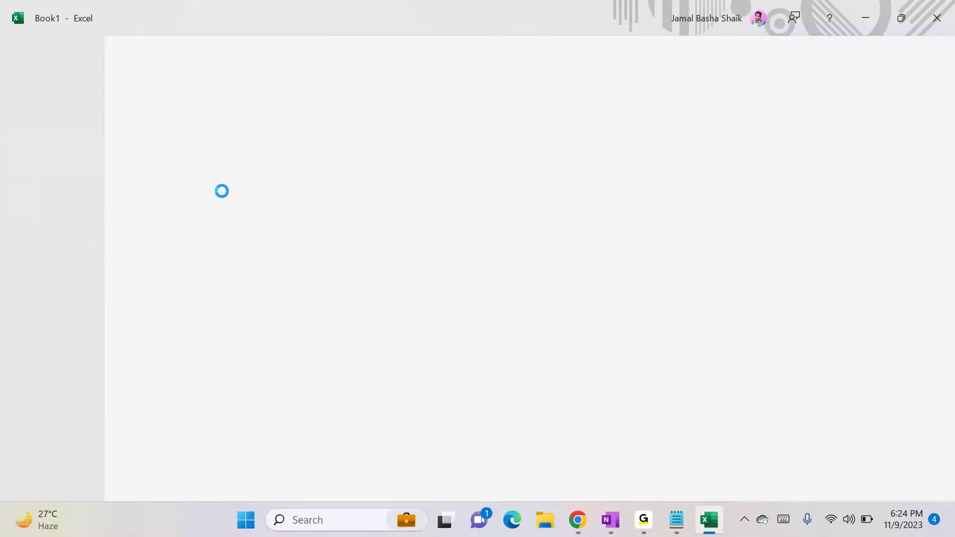
- Widen column A and enter the headers "Name" in A1 and "Address" in B1
drag(69, 197, 374, 198)
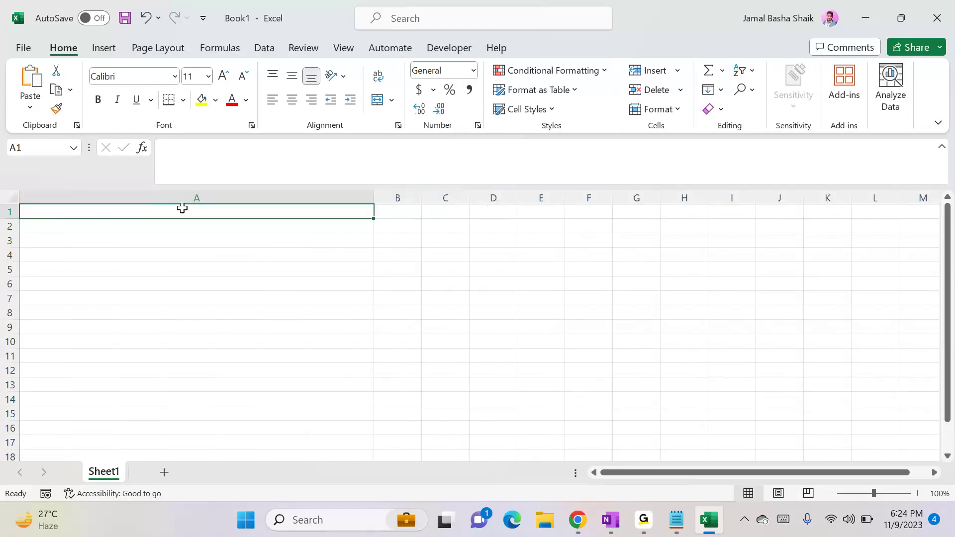
text(Name)
key(Tab)
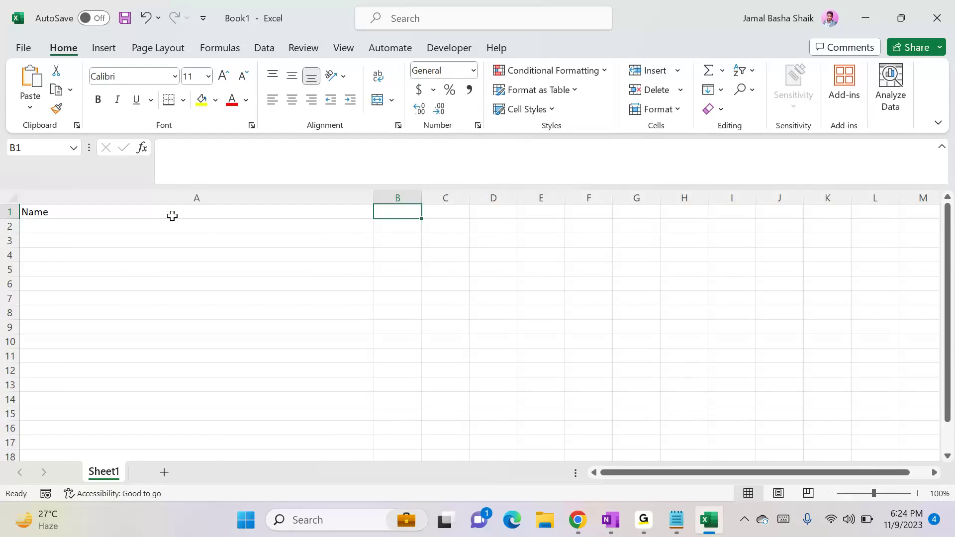
text(Address)
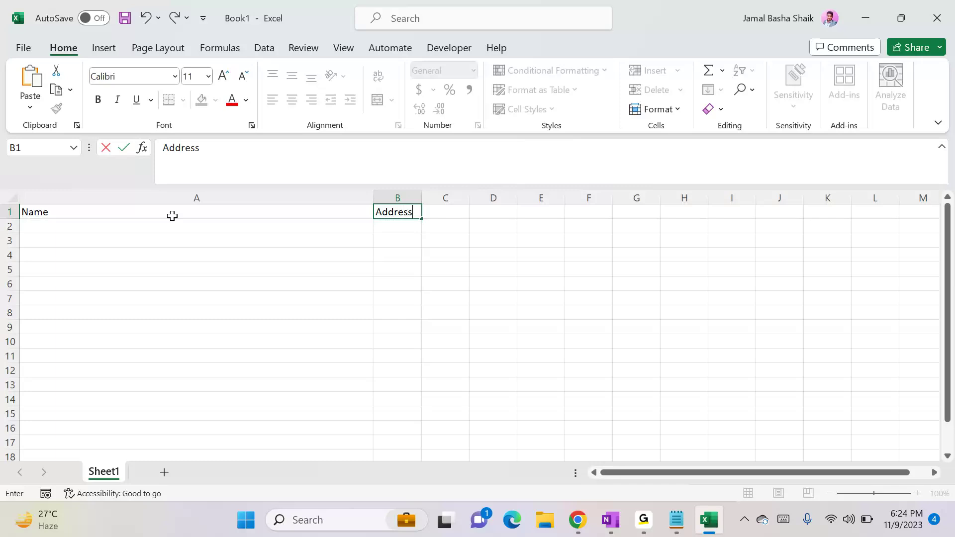
key(Return)
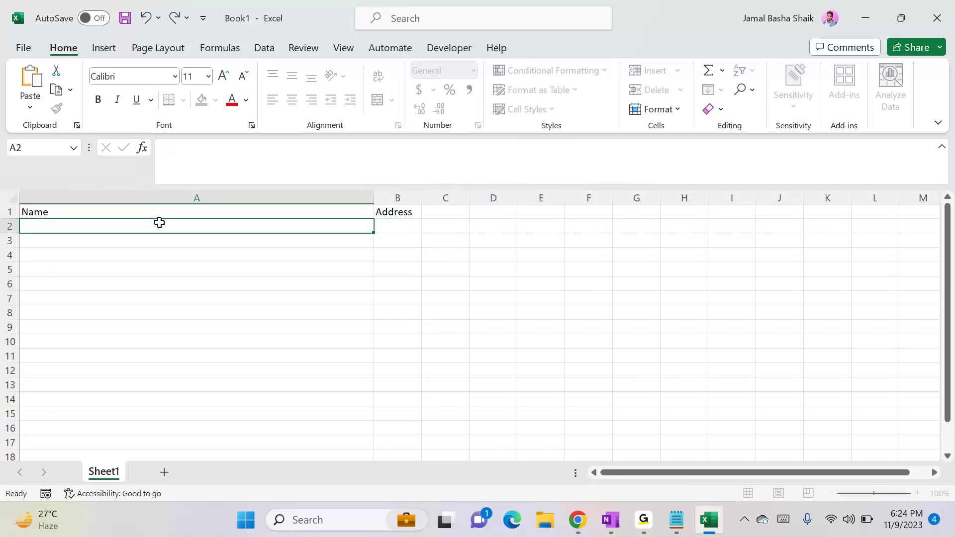
- Enter "Account1" in A2 and fill the series down column A to Account1193 in row 1194
text(Account1)
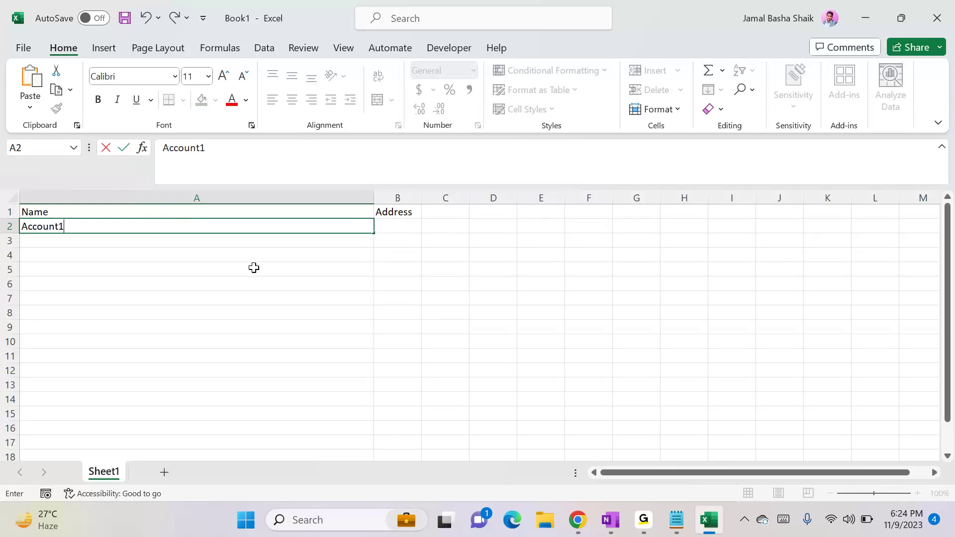
click(254, 267)
click(332, 239)
click(288, 222)
drag(373, 231, 375, 443)
scroll(378, 391, down, 5)
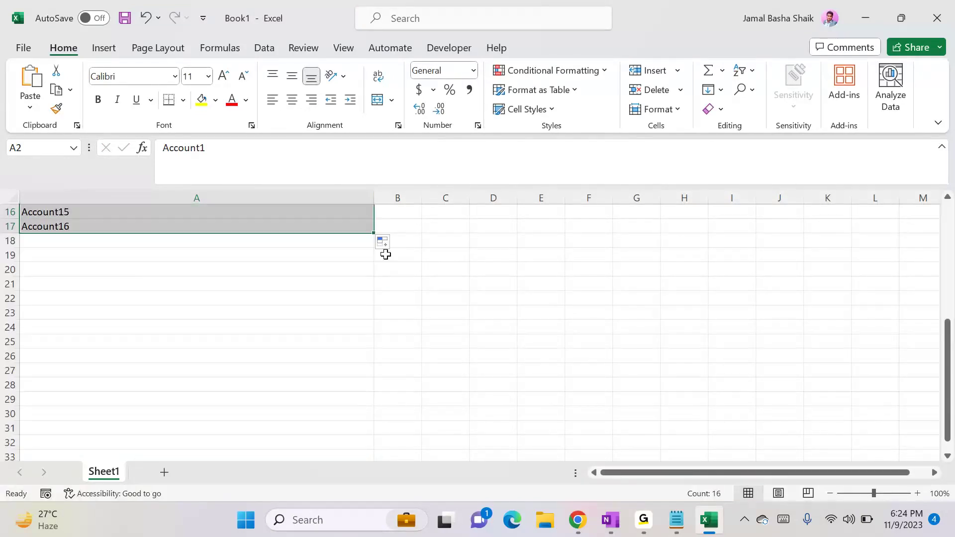
drag(373, 233, 388, 447)
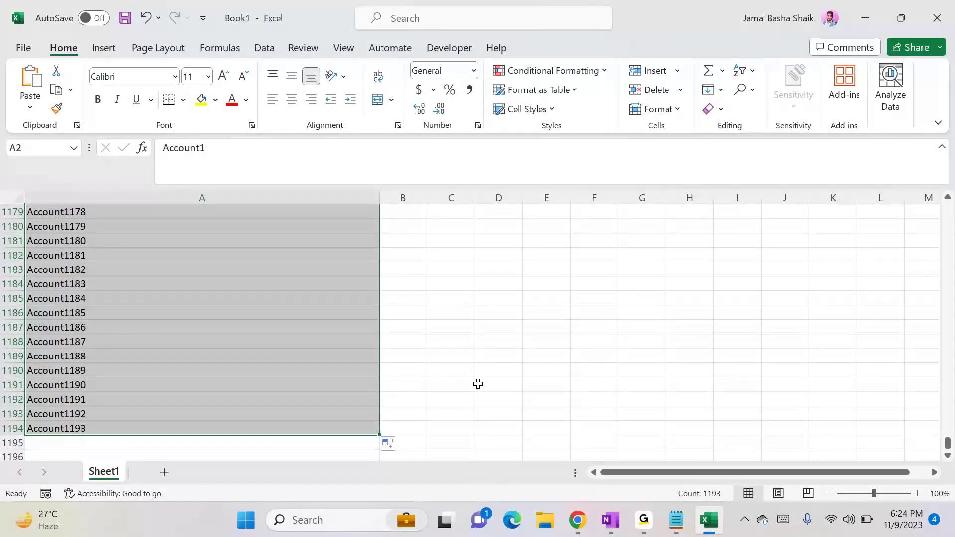
- Enter "Hyd1" in B2 and fill the series down column B to Hyd1193 in row 1194
drag(947, 442, 947, 207)
click(397, 214)
click(402, 227)
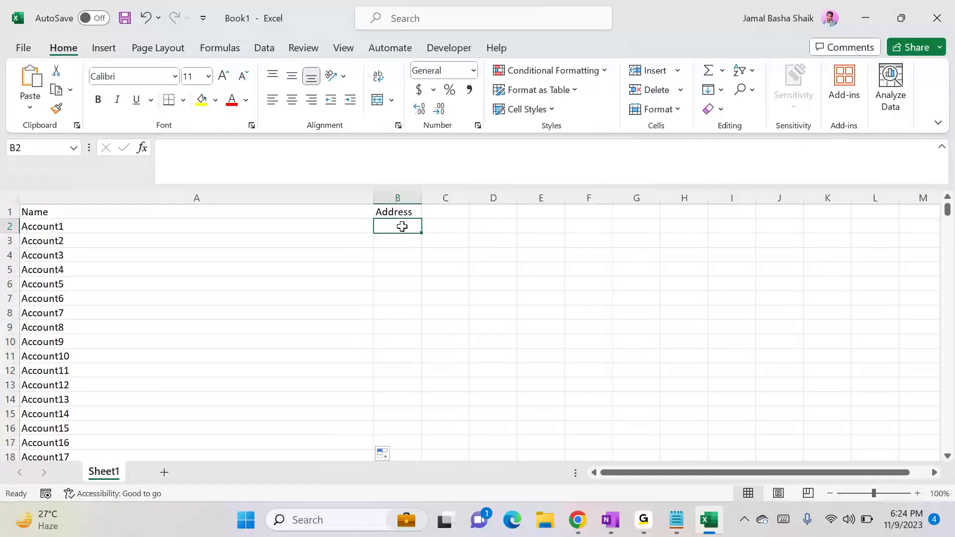
text(Hyd1)
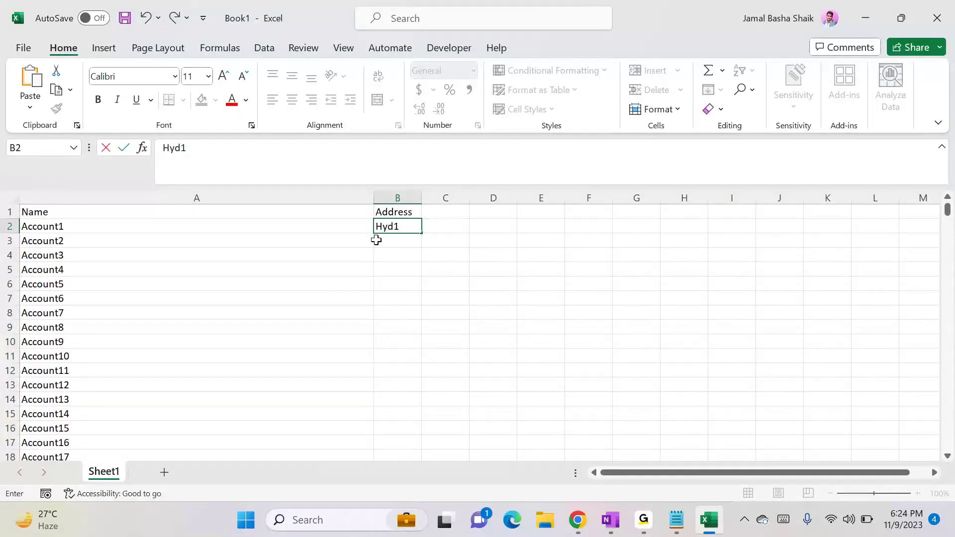
drag(425, 234, 477, 415)
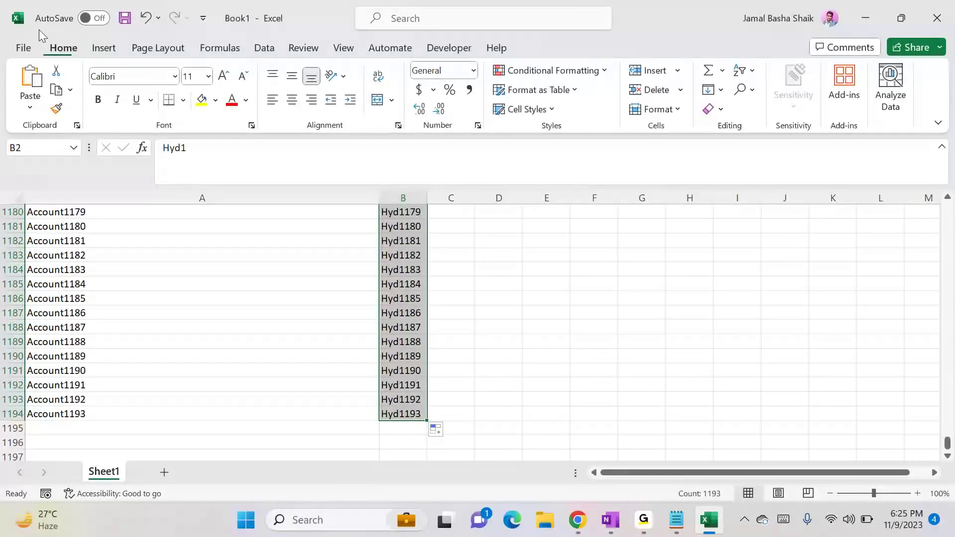
- Save the workbook to the Desktop as Book1 in CSV (Comma delimited) format
click(25, 48)
click(59, 276)
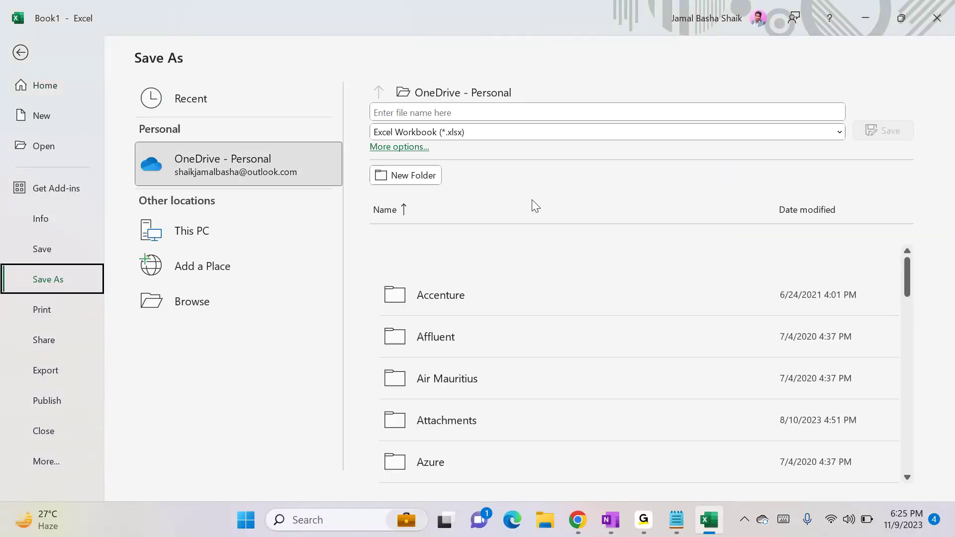
click(440, 130)
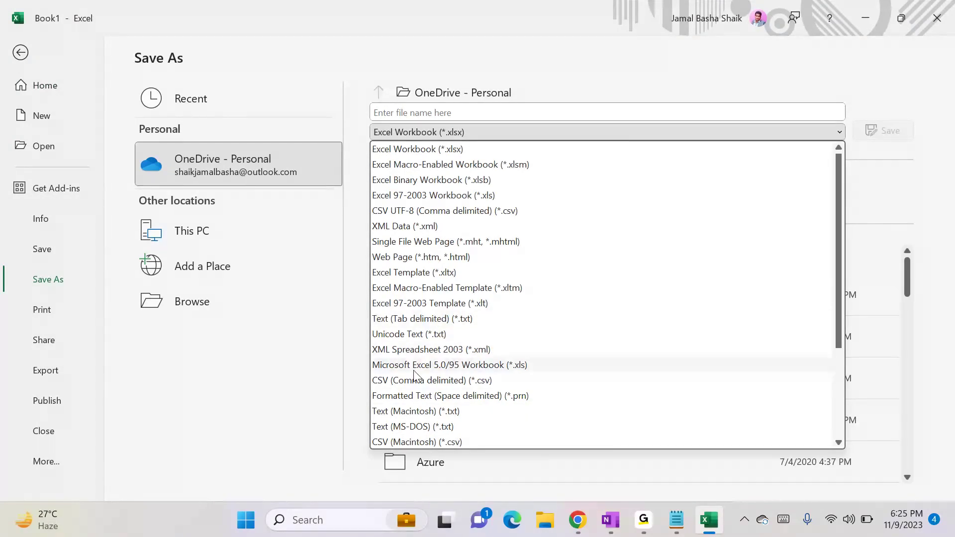
click(467, 380)
click(461, 114)
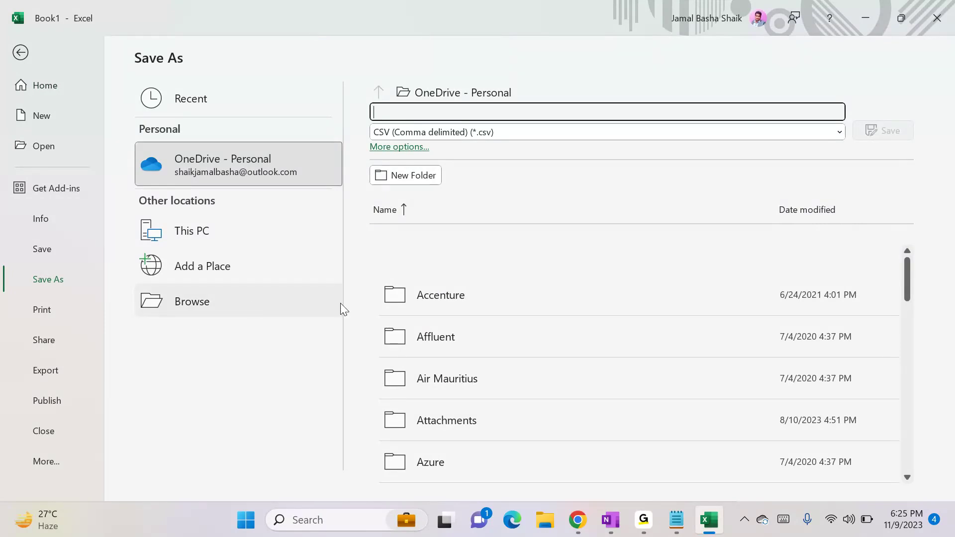
click(162, 305)
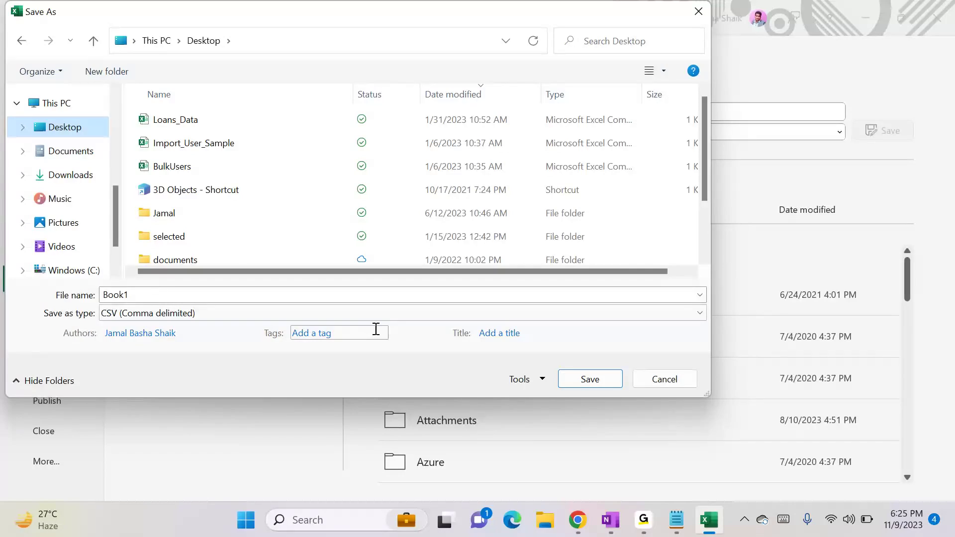
click(603, 380)
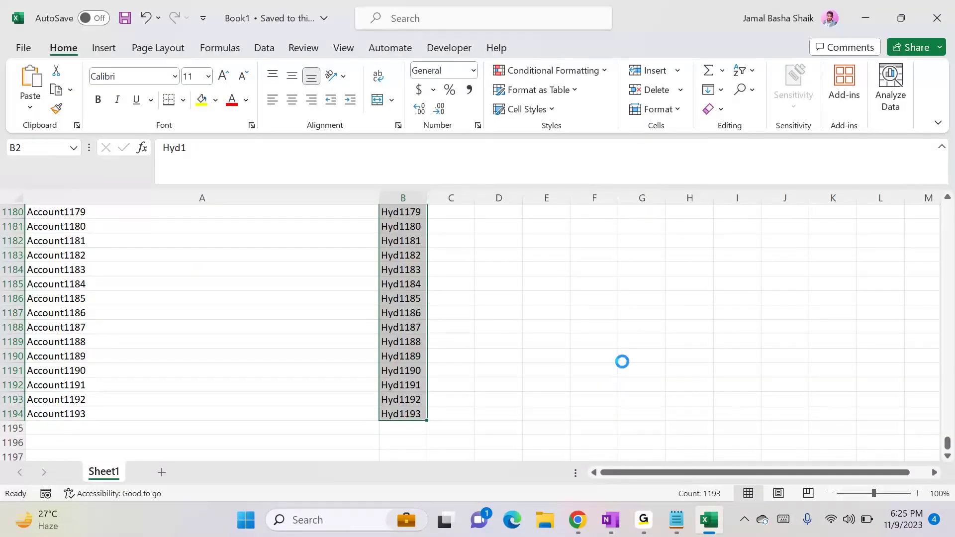
- Switch to Dynamics 365 in Chrome and open the Imports list under Data Management
click(578, 520)
click(263, 83)
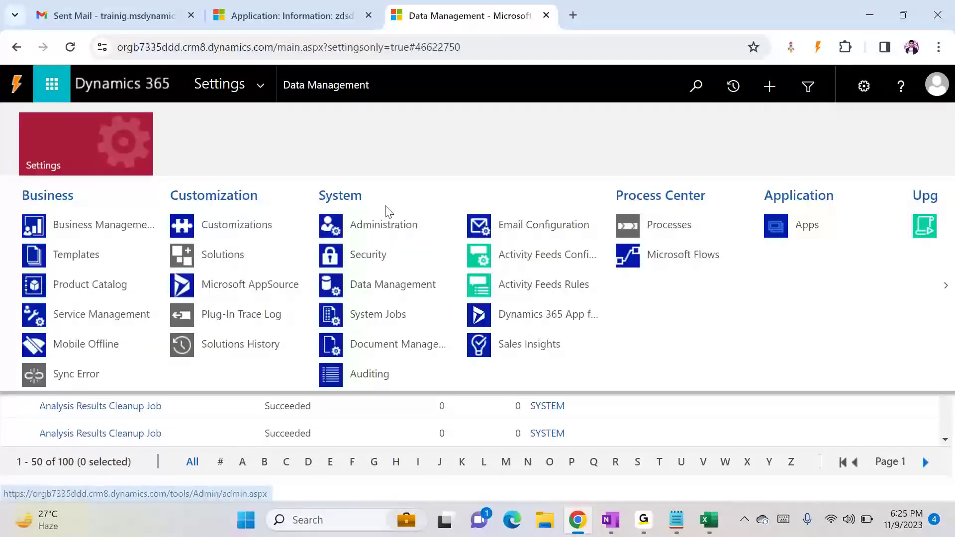
click(392, 282)
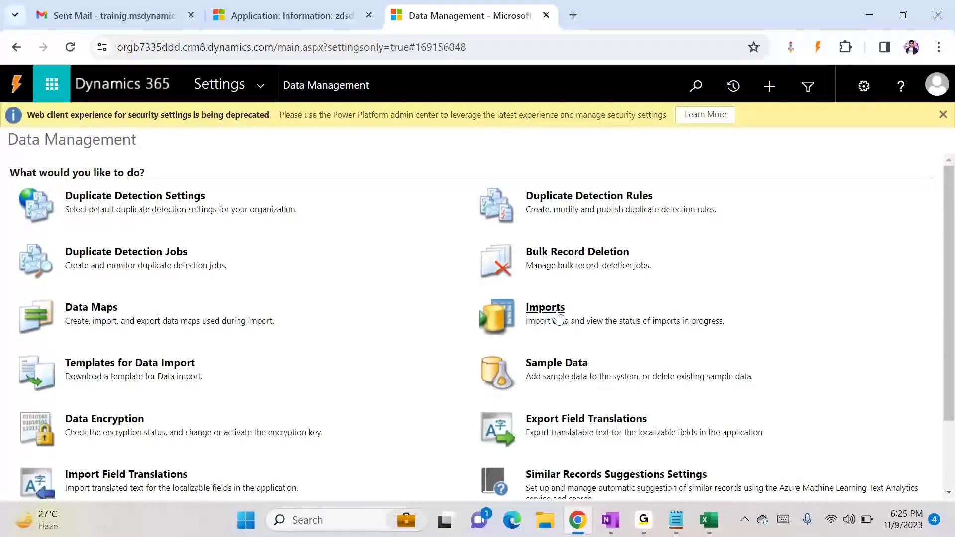
click(508, 306)
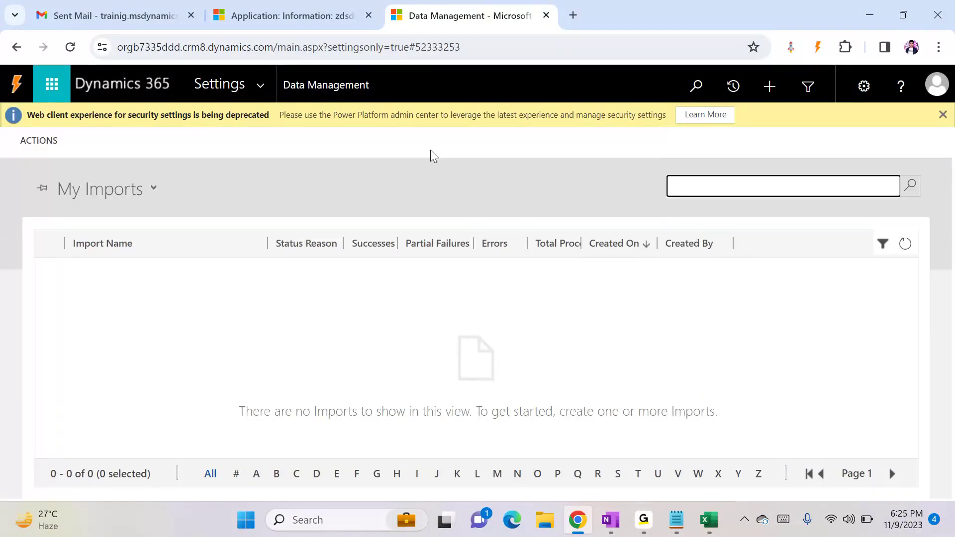
- Start a data import and upload Book1.csv from the Desktop as the data file
click(474, 143)
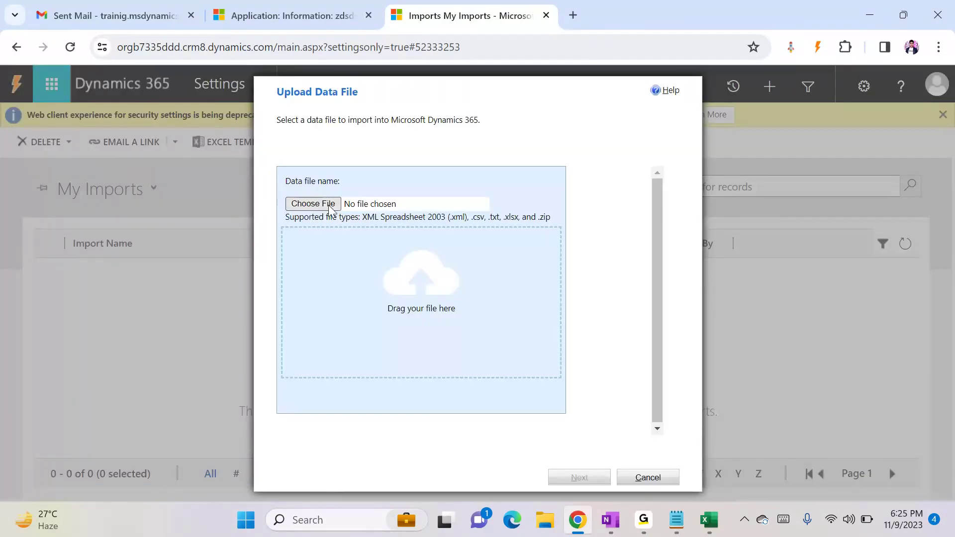
click(413, 204)
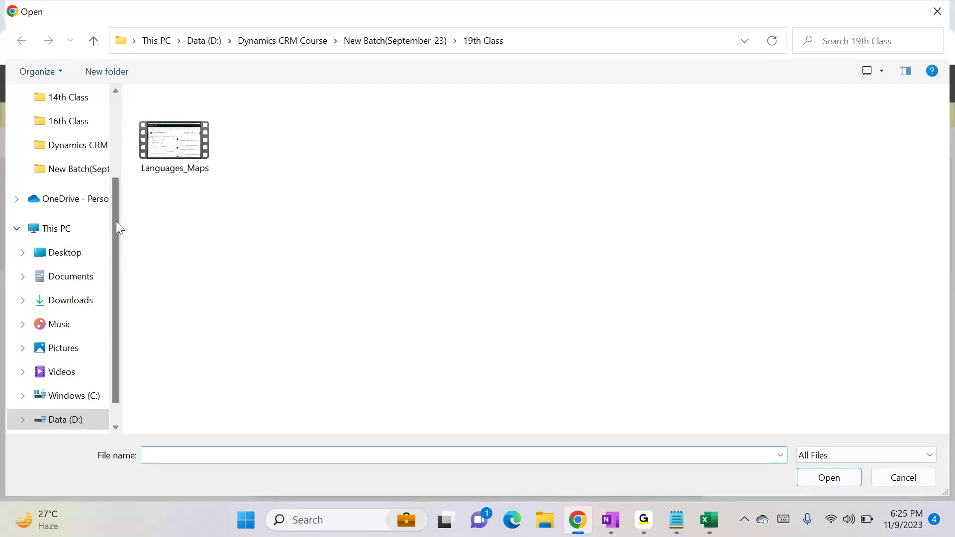
click(76, 256)
click(165, 119)
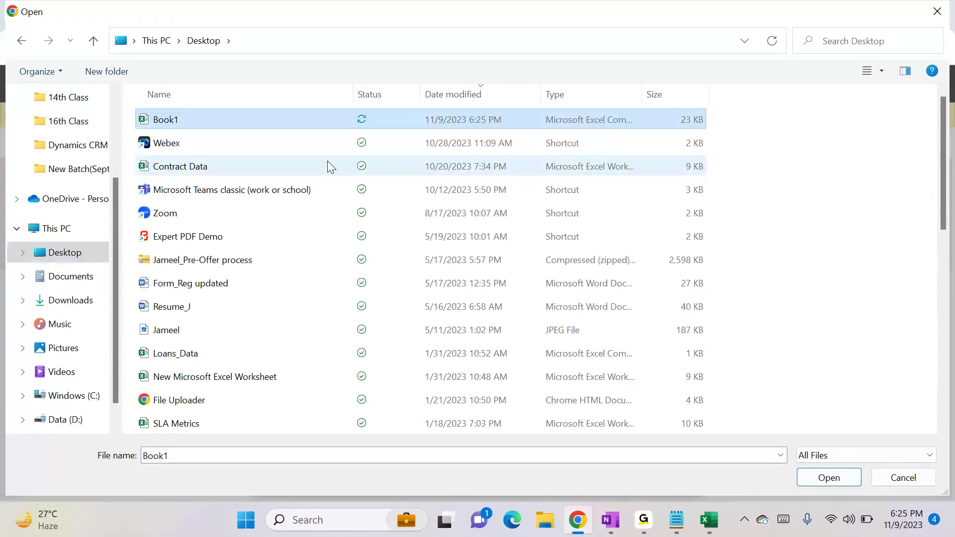
click(830, 476)
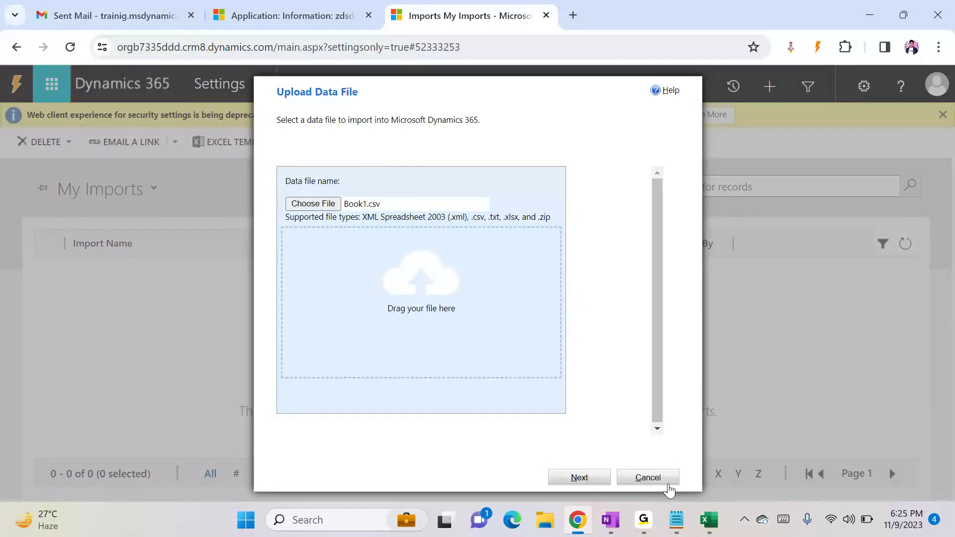
click(586, 479)
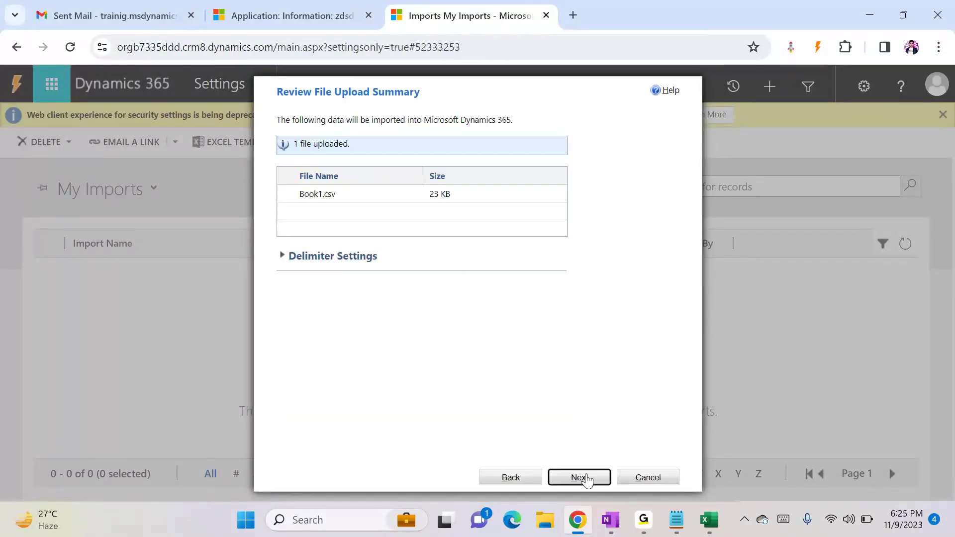
- Accept the Default (Automatic Mapping) data map and map Book1 to the Account record type
click(586, 479)
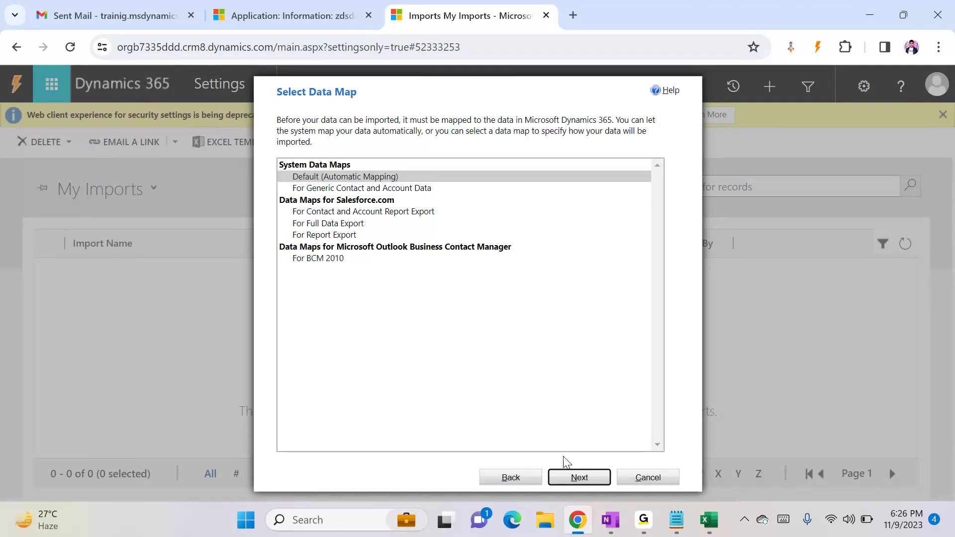
click(567, 476)
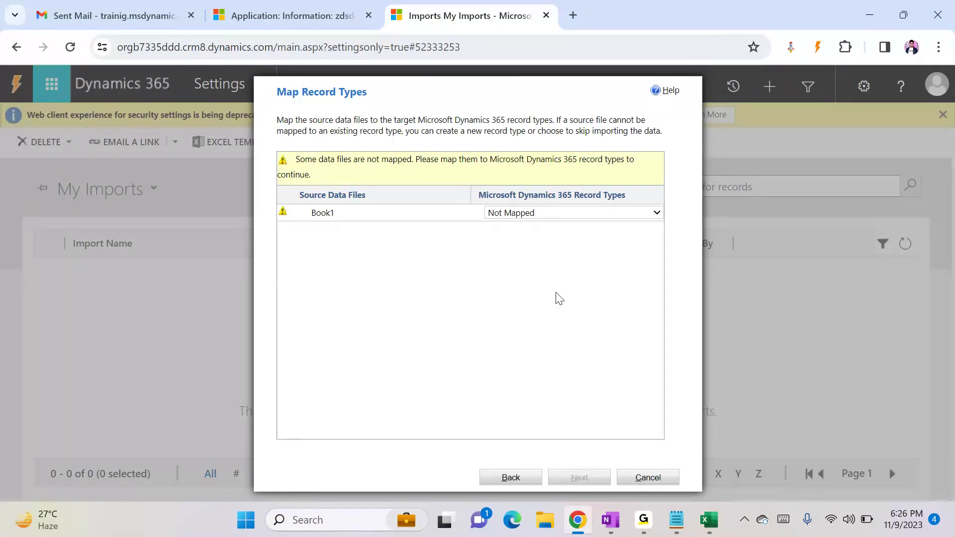
click(561, 214)
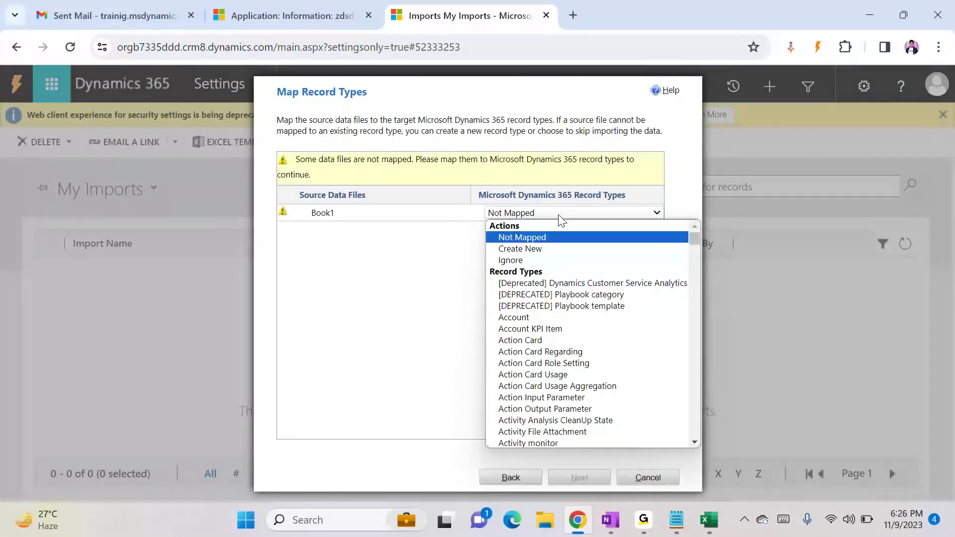
click(551, 317)
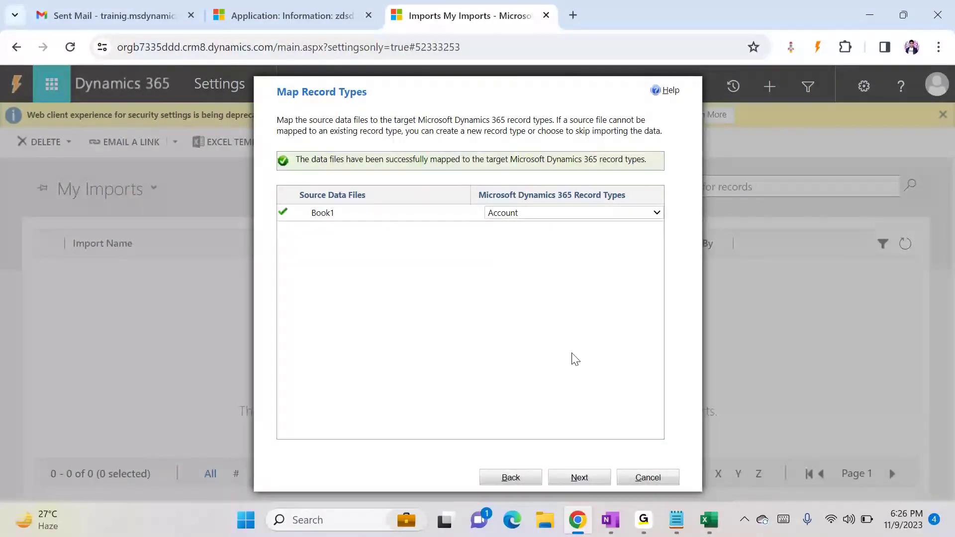
click(579, 477)
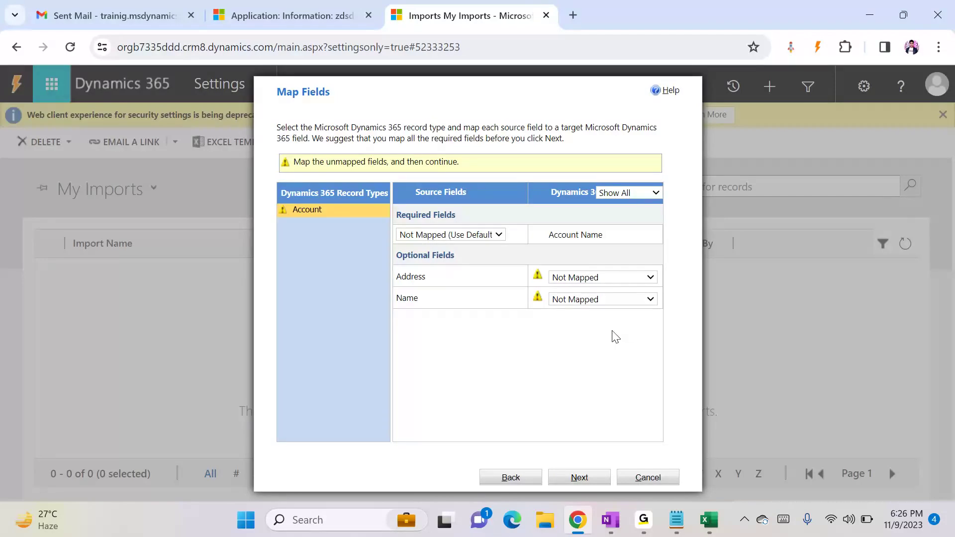
click(582, 301)
scroll(617, 152, down, 1)
scroll(618, 153, down, 15)
scroll(631, 245, down, 1)
scroll(630, 245, up, 12)
scroll(631, 245, down, 3)
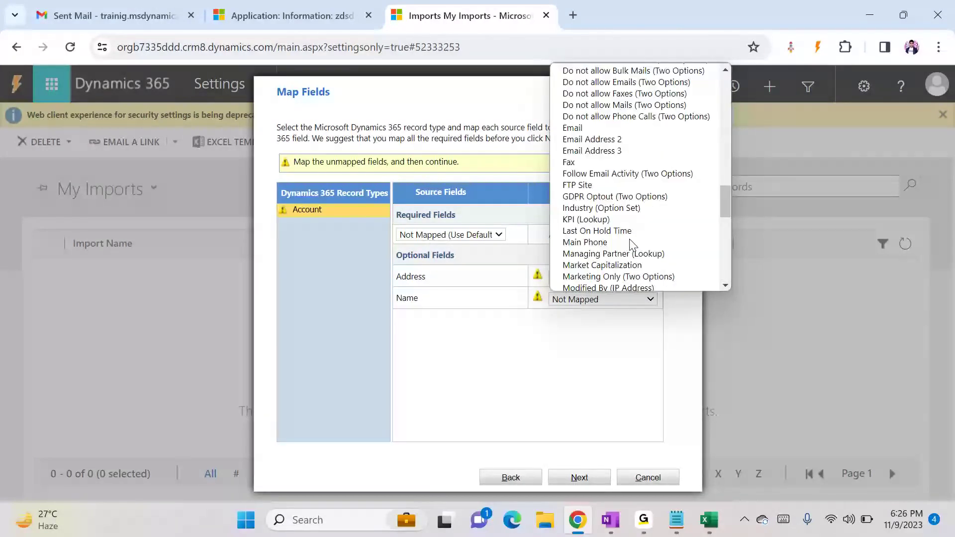
scroll(631, 246, down, 3)
scroll(632, 208, up, 9)
scroll(634, 209, up, 10)
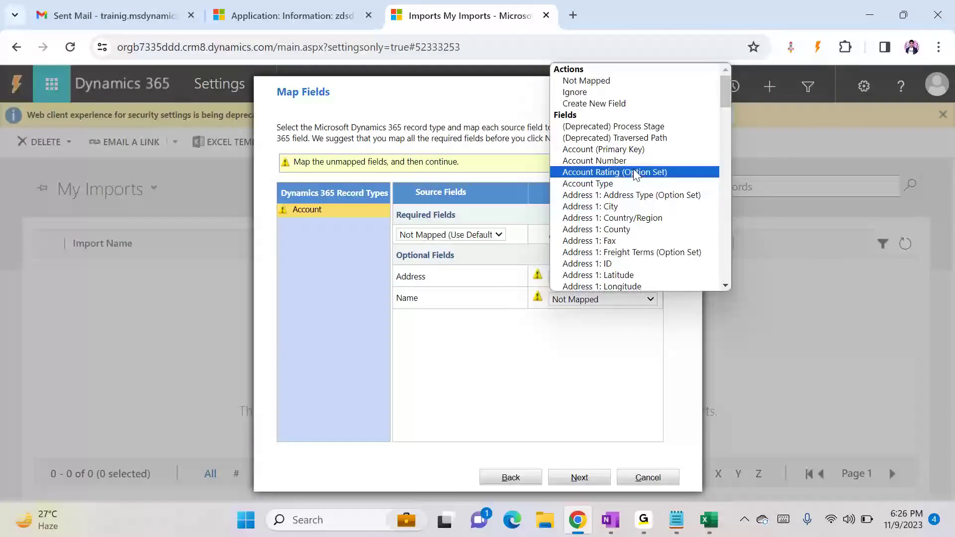
scroll(642, 211, down, 18)
scroll(641, 213, down, 4)
click(614, 379)
- Map the Name source field to the required Account Name and the Address field to Address 1: City
click(466, 237)
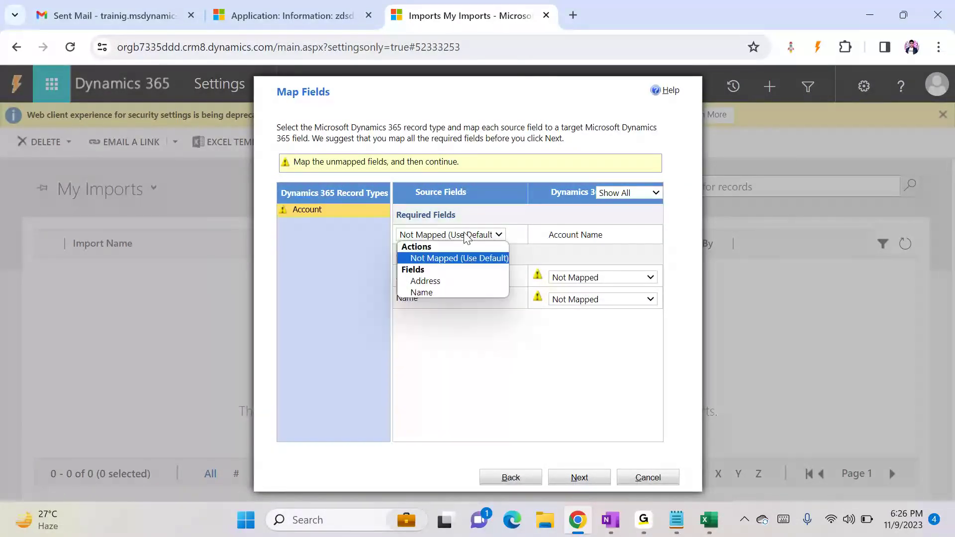
click(444, 291)
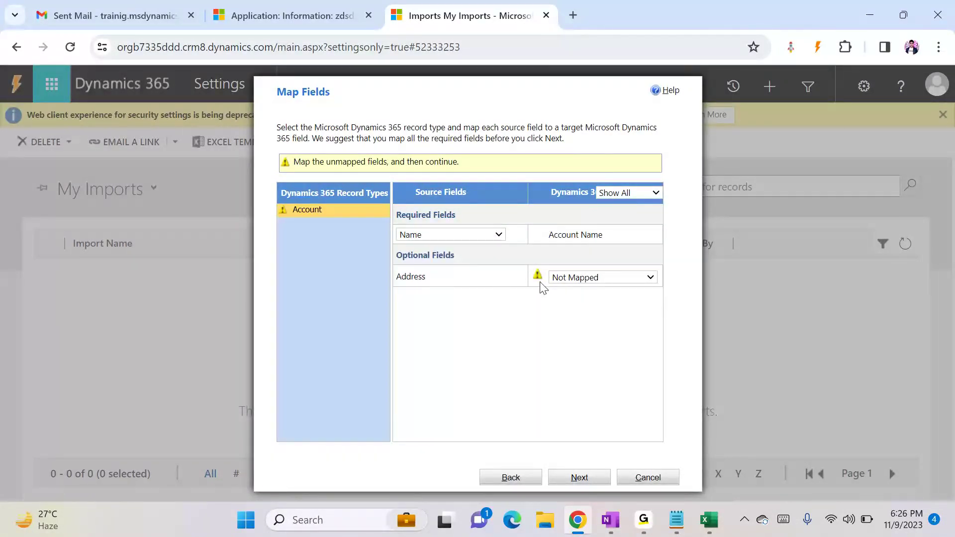
click(572, 277)
click(596, 241)
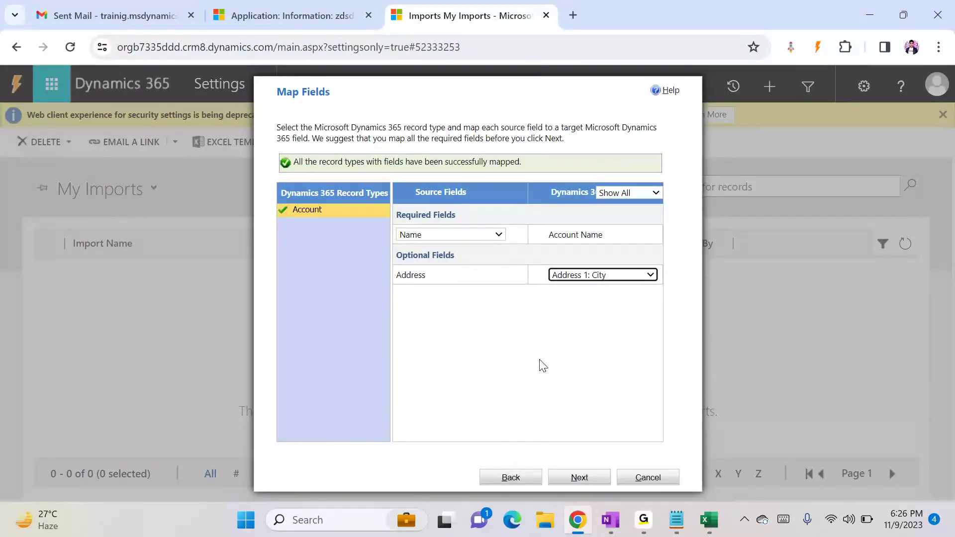
click(578, 475)
- Submit the Book1.csv data for import with the default review settings and finish the wizard
click(581, 477)
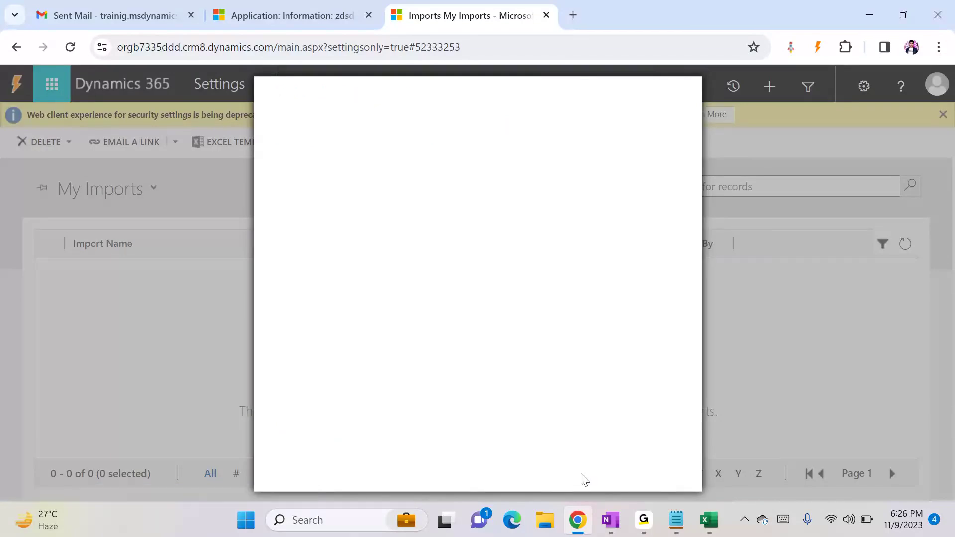
click(581, 477)
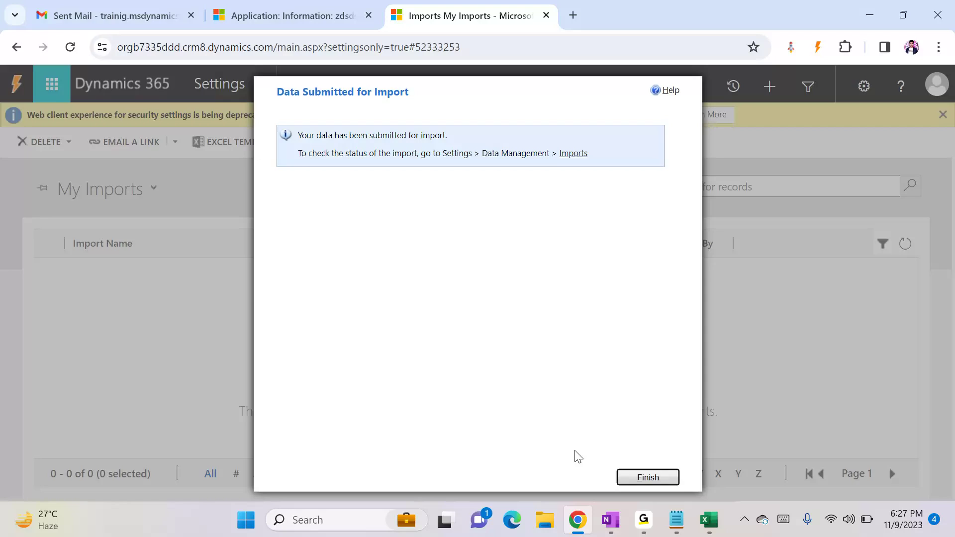
click(642, 475)
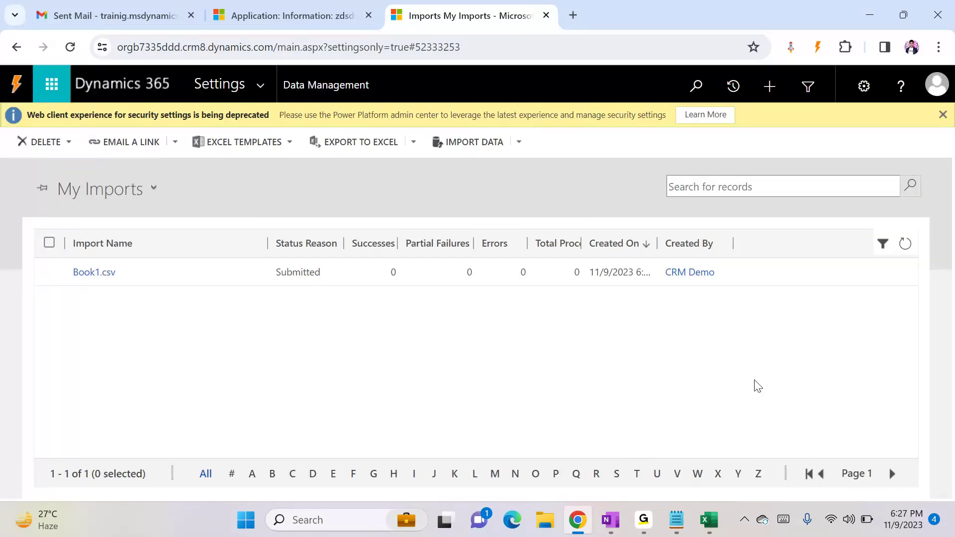
- Refresh the My Imports list repeatedly to monitor the status and success count of Book1.csv until the import finishes
click(904, 249)
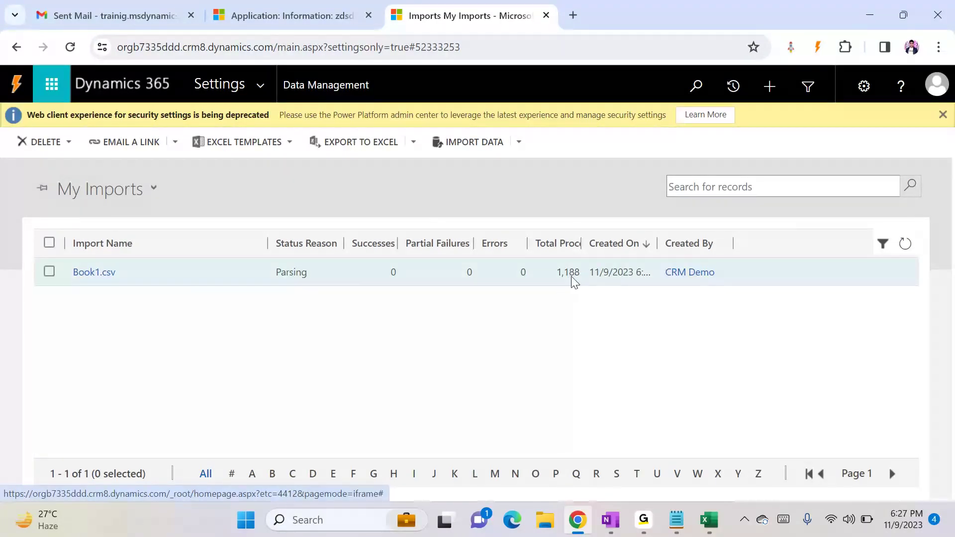
click(909, 249)
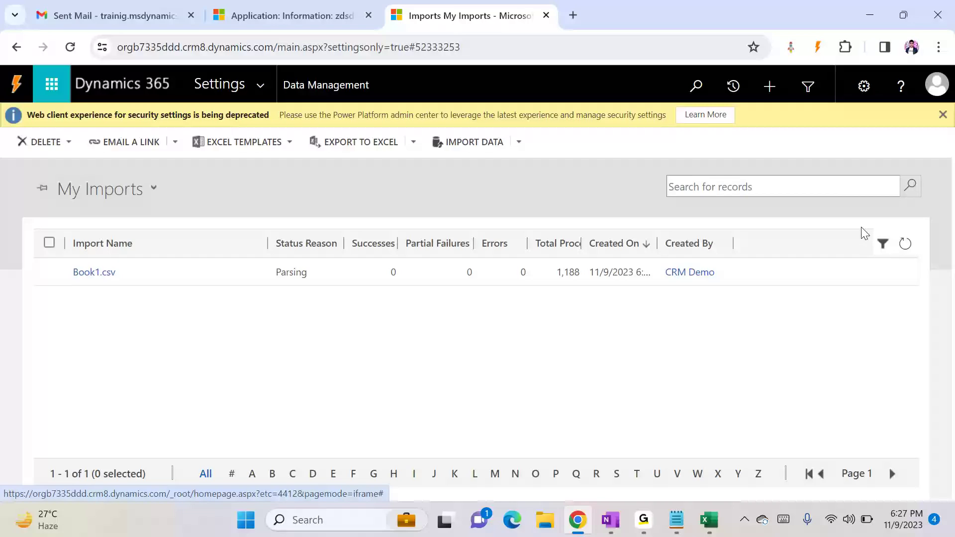
click(904, 244)
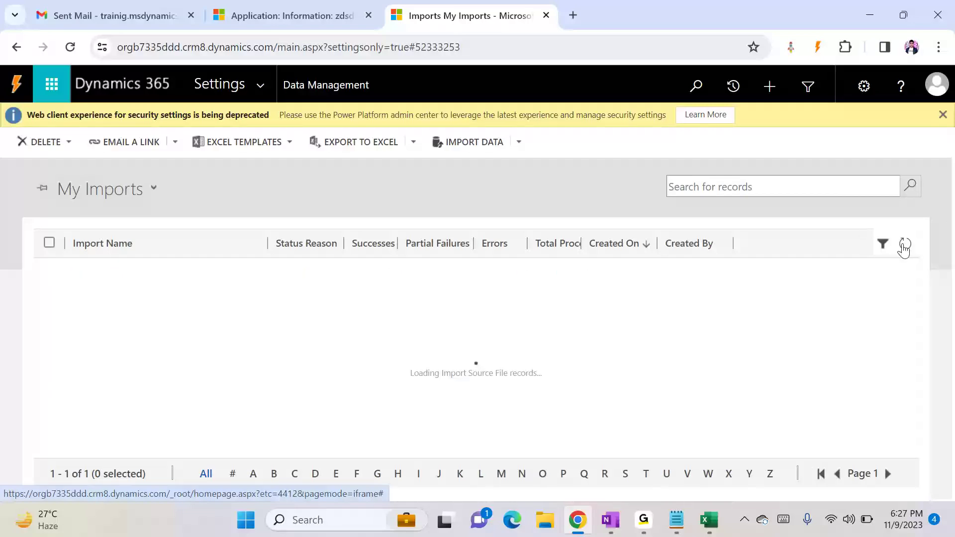
click(904, 245)
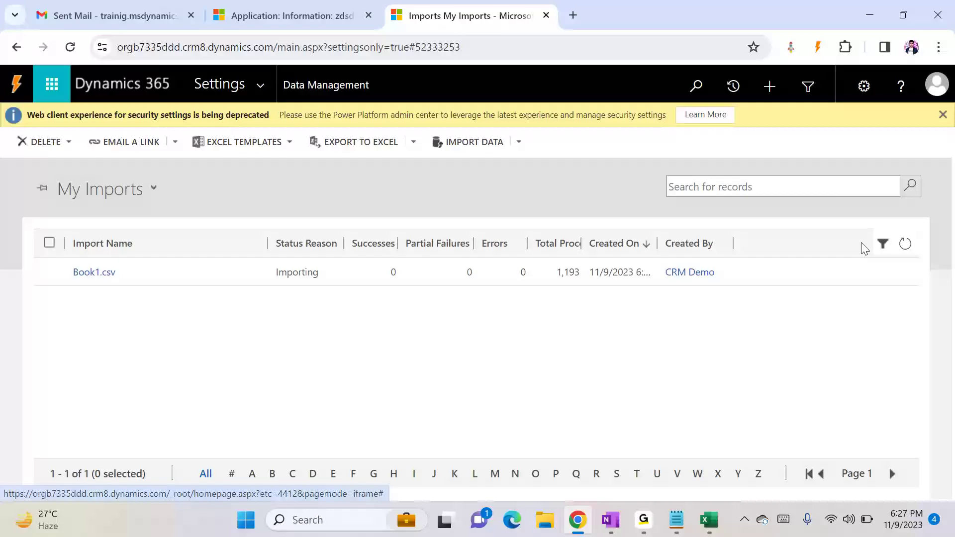
click(905, 244)
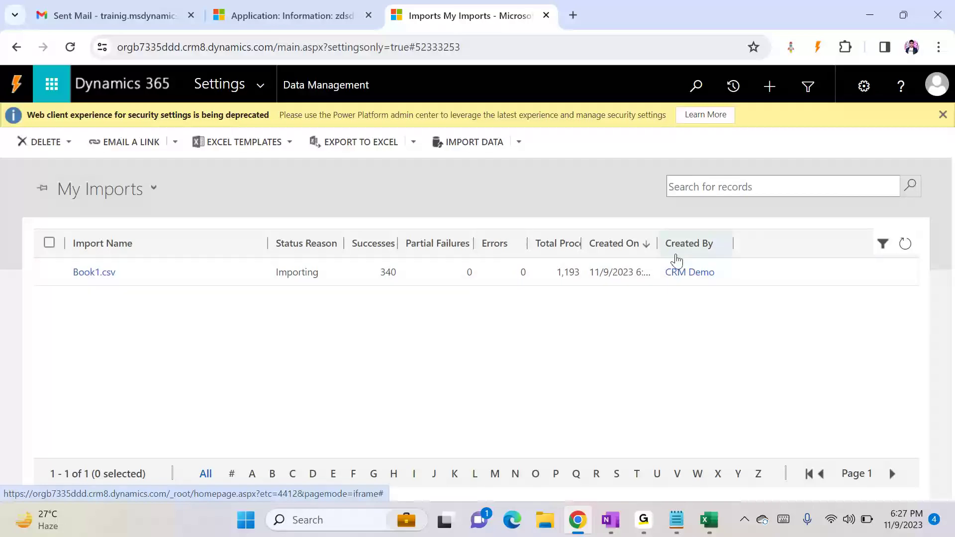
click(905, 243)
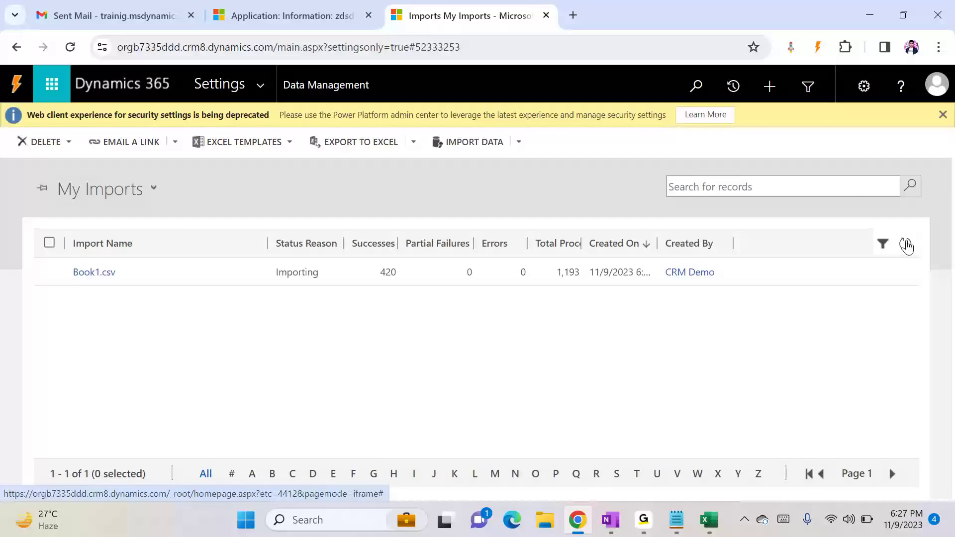
click(906, 245)
click(906, 246)
click(906, 246)
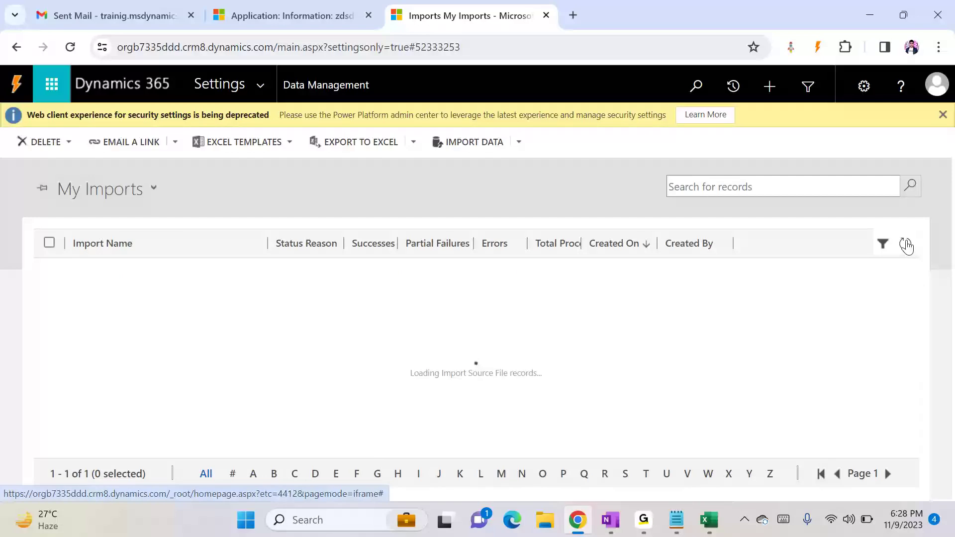
click(906, 245)
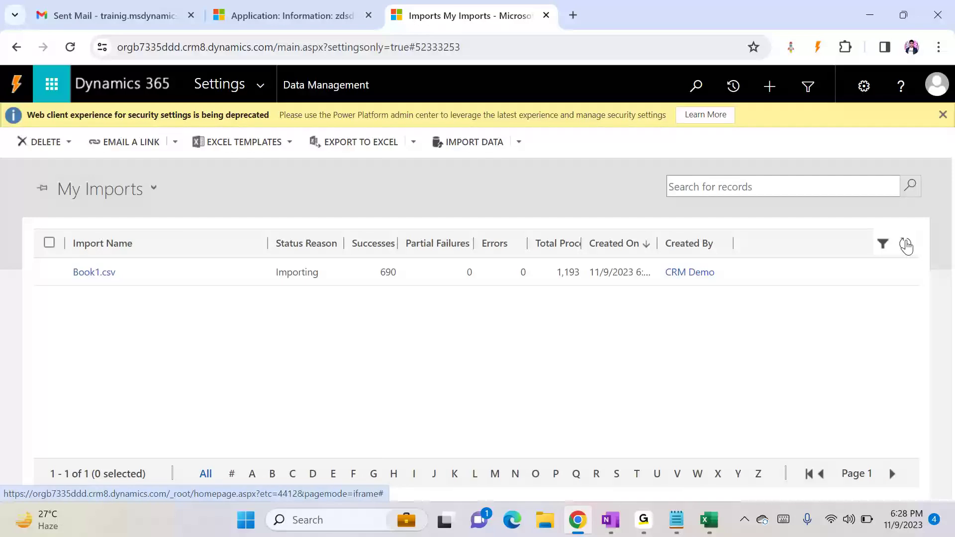
click(907, 246)
click(907, 246)
click(905, 241)
click(905, 245)
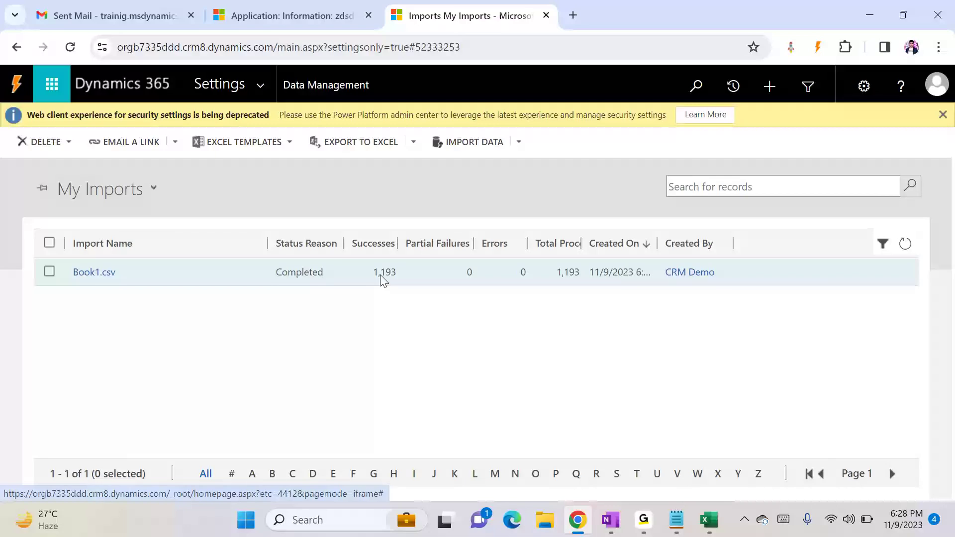
- Open the My Active Accounts list and examine the imported account records and the total record count
click(284, 19)
click(73, 373)
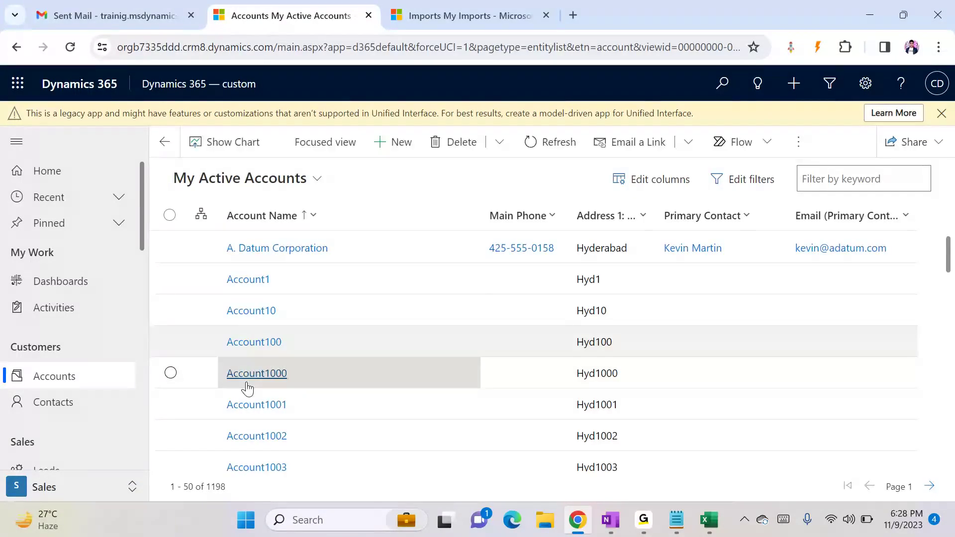
drag(204, 487, 292, 491)
click(288, 485)
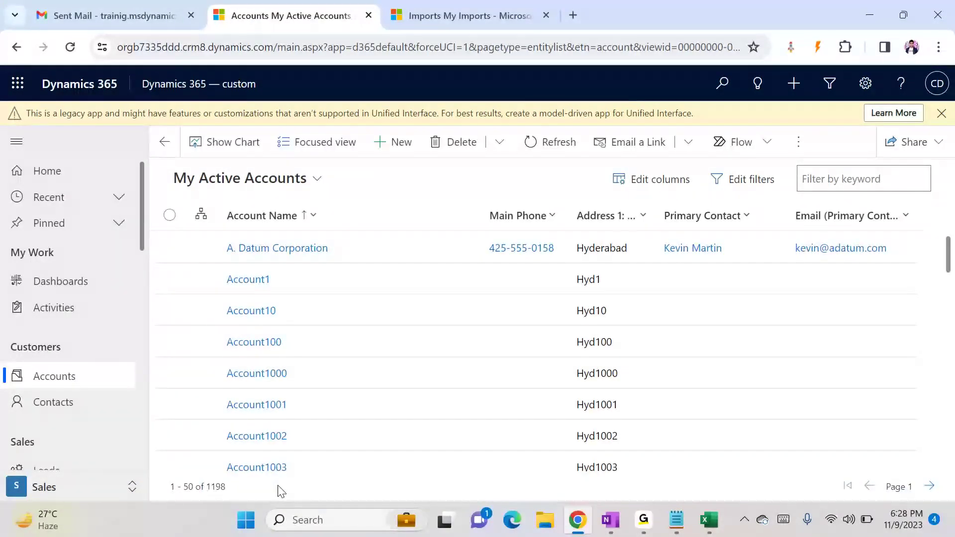
scroll(494, 373, down, 10)
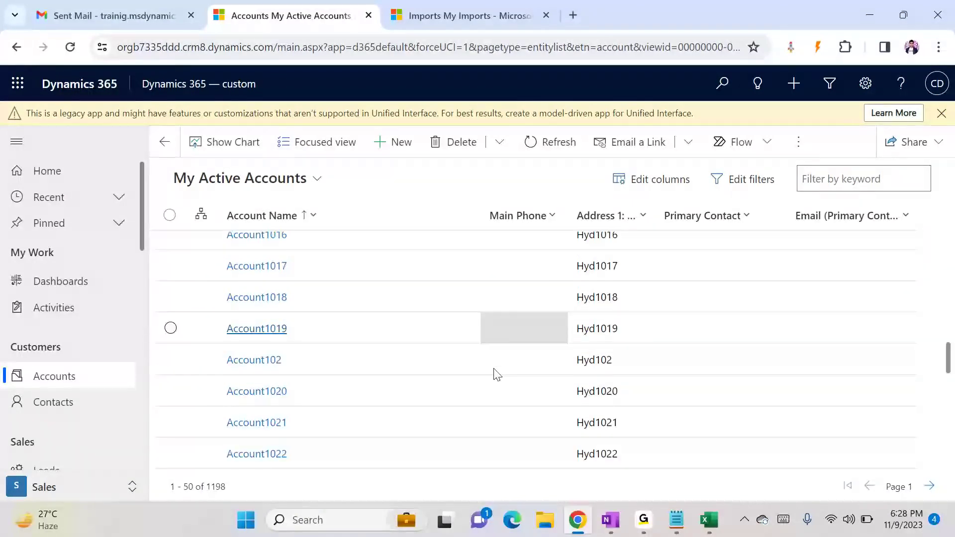
scroll(494, 373, up, 10)
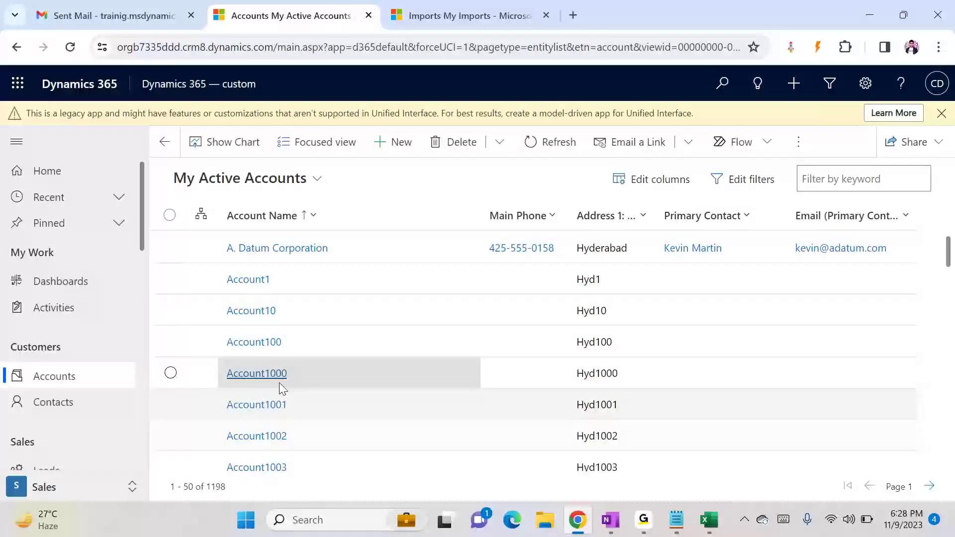
- Select all accounts on the current page and check how many records are selected
click(170, 215)
drag(224, 491, 279, 489)
click(304, 492)
- Set Records Per Page to 250 in the personalization settings and select all accounts on the page again
click(866, 84)
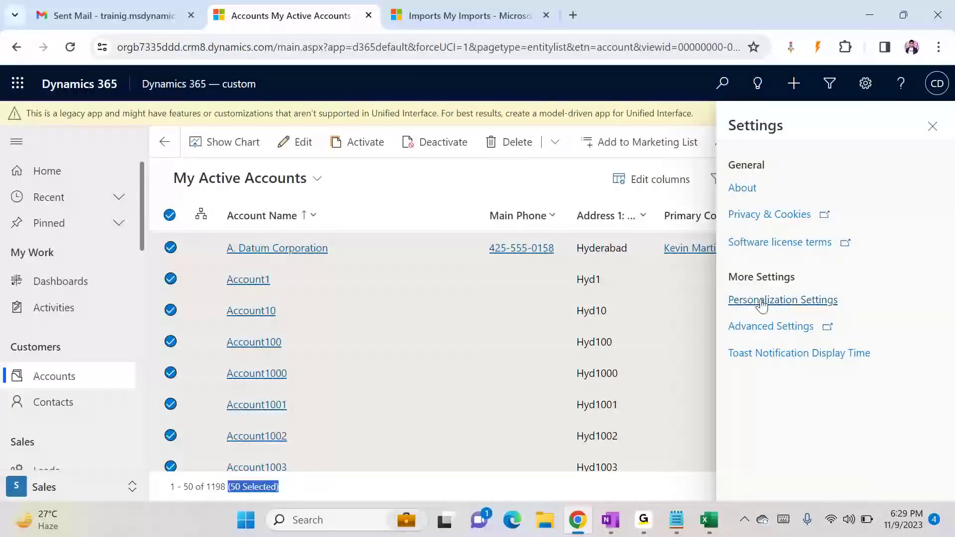
click(762, 301)
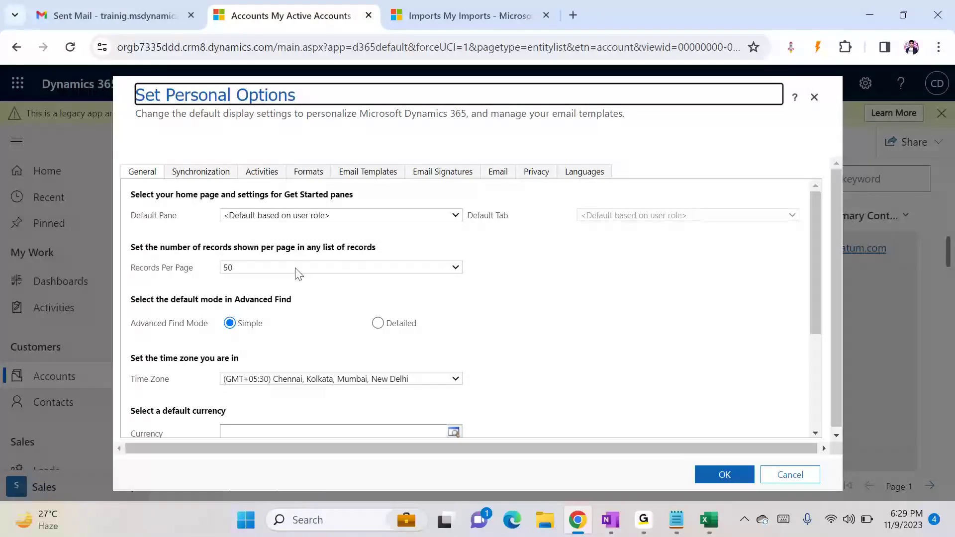
click(276, 267)
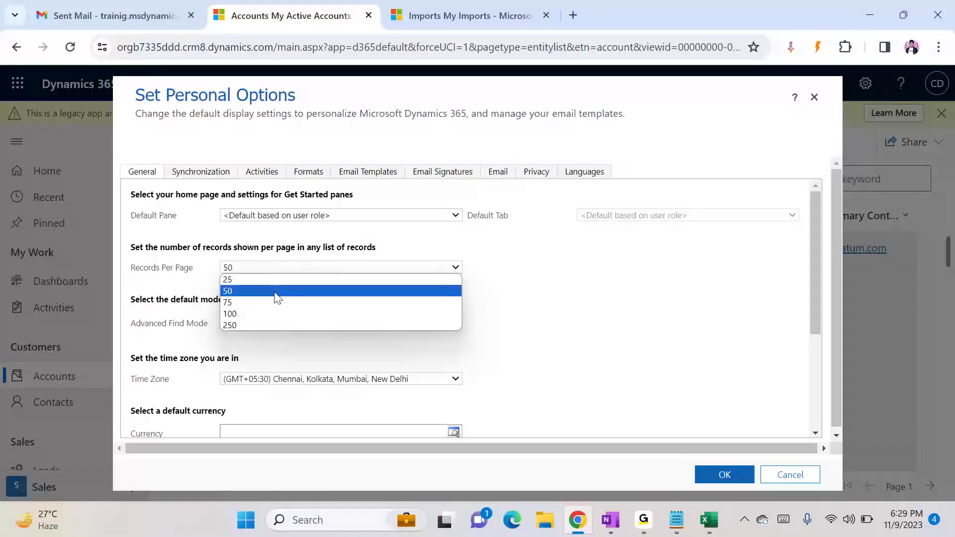
click(245, 326)
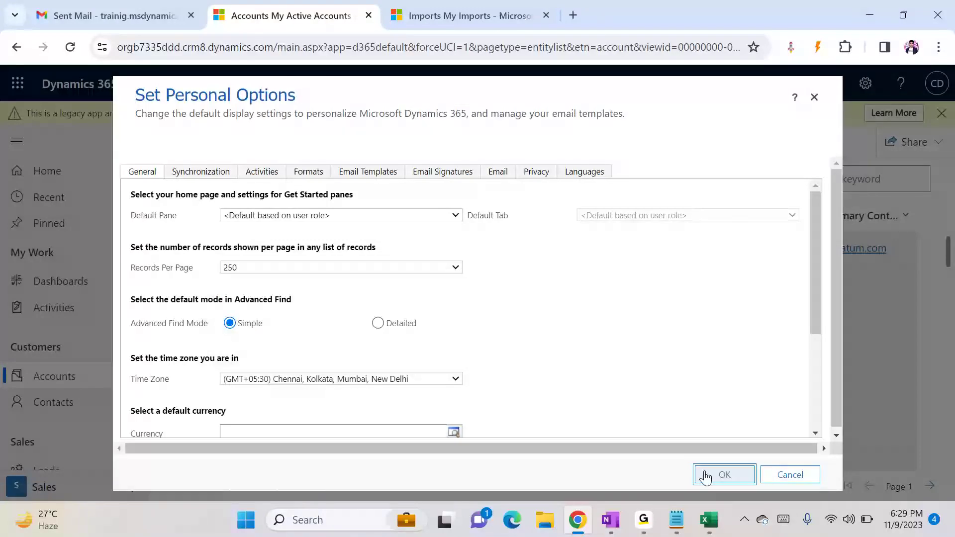
click(706, 475)
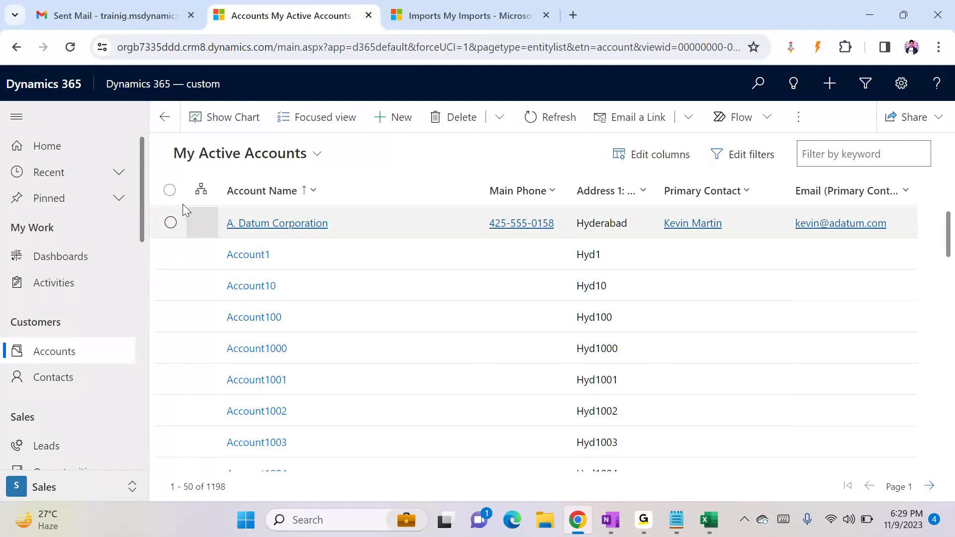
click(170, 190)
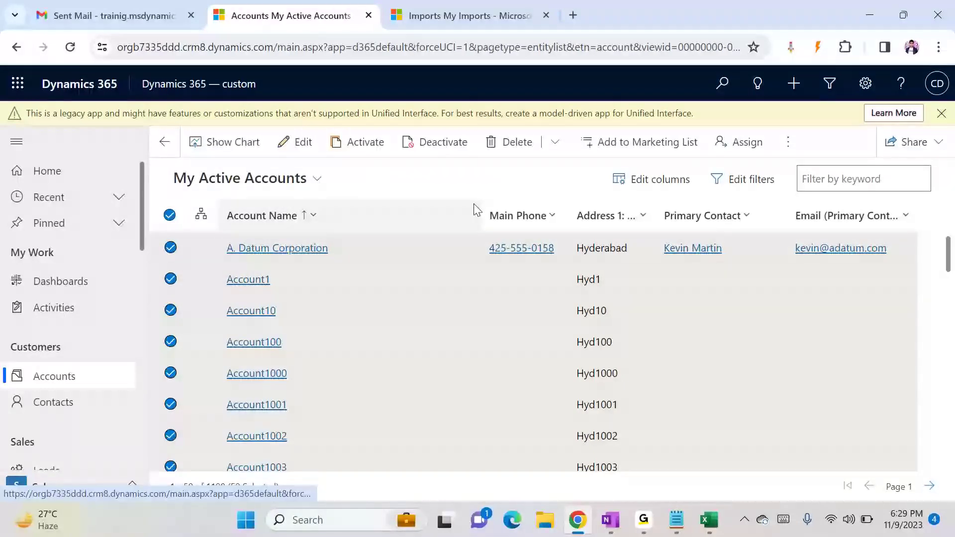
- Open Bulk Record Deletion from the Data Management settings and start a new bulk deletion job up to its search criteria
click(473, 18)
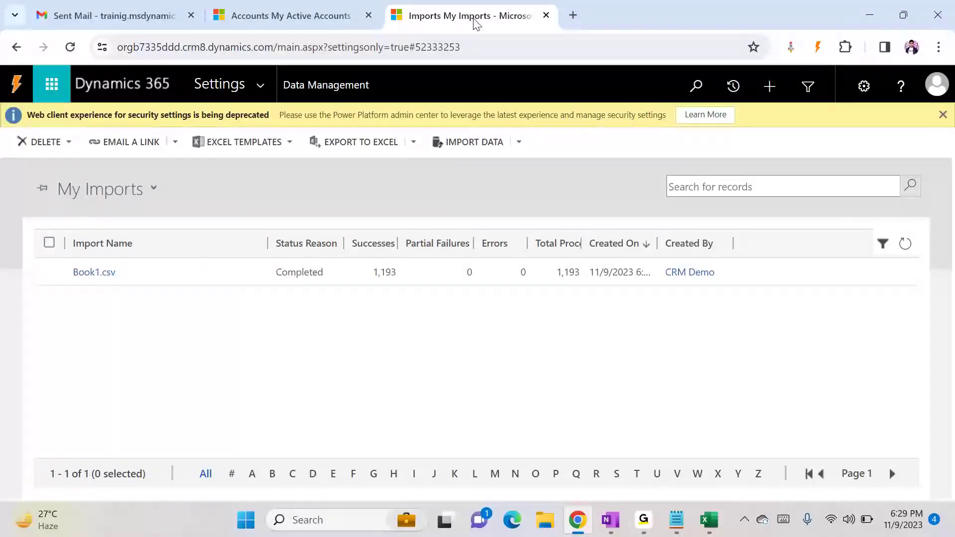
click(260, 91)
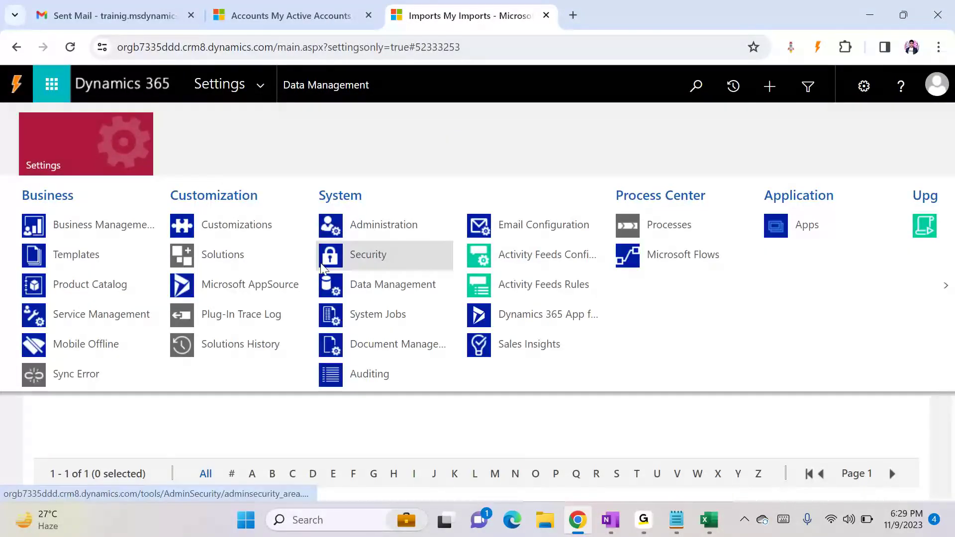
click(399, 282)
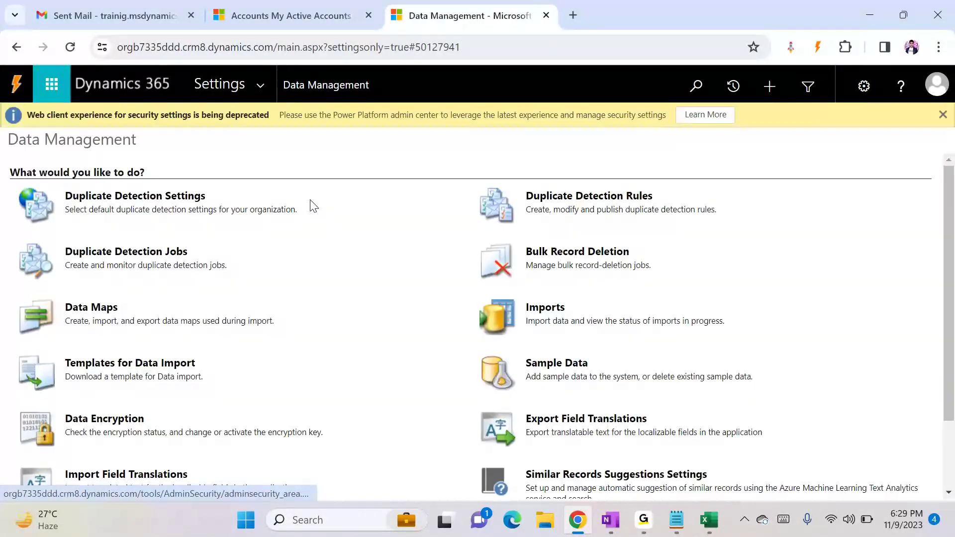
click(560, 254)
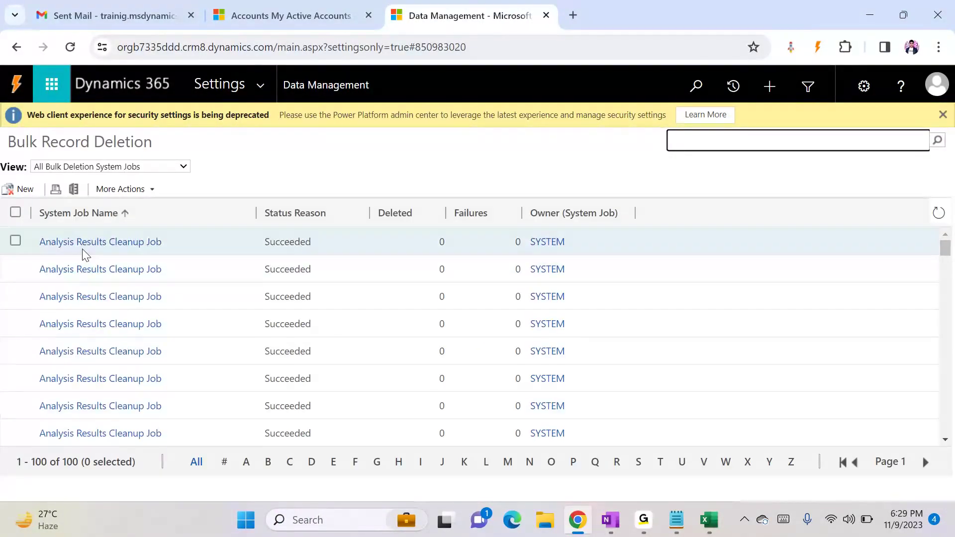
click(26, 192)
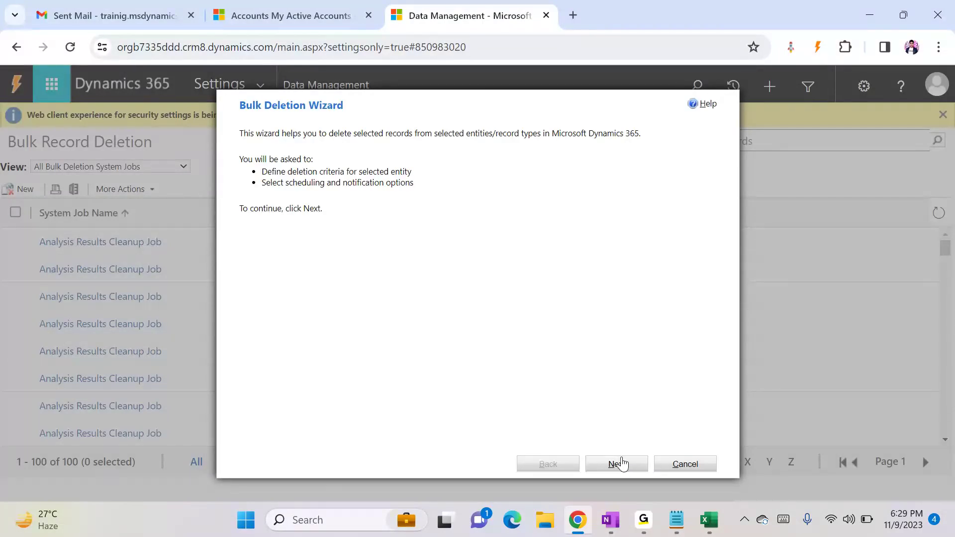
click(617, 463)
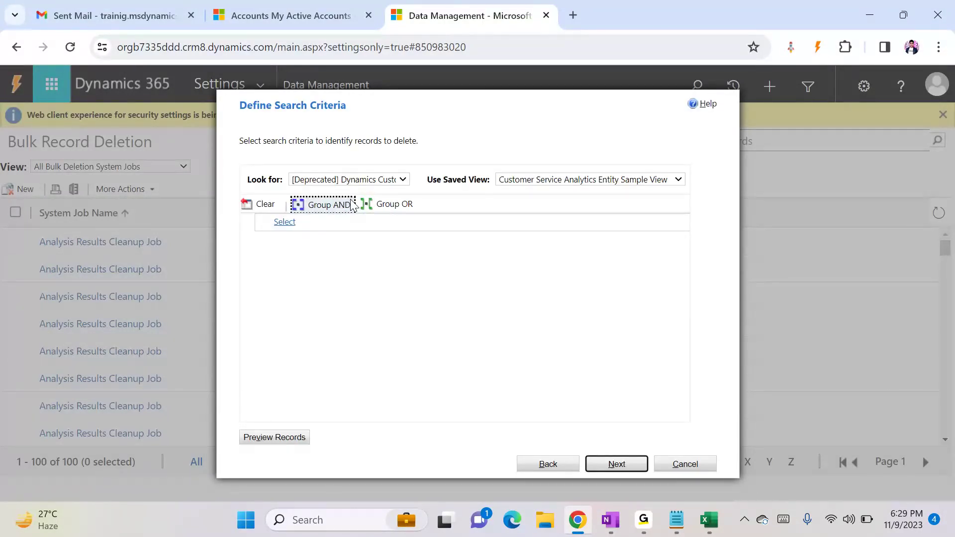
- Define the deletion criteria to look for Accounts whose Created On date is Today
click(354, 180)
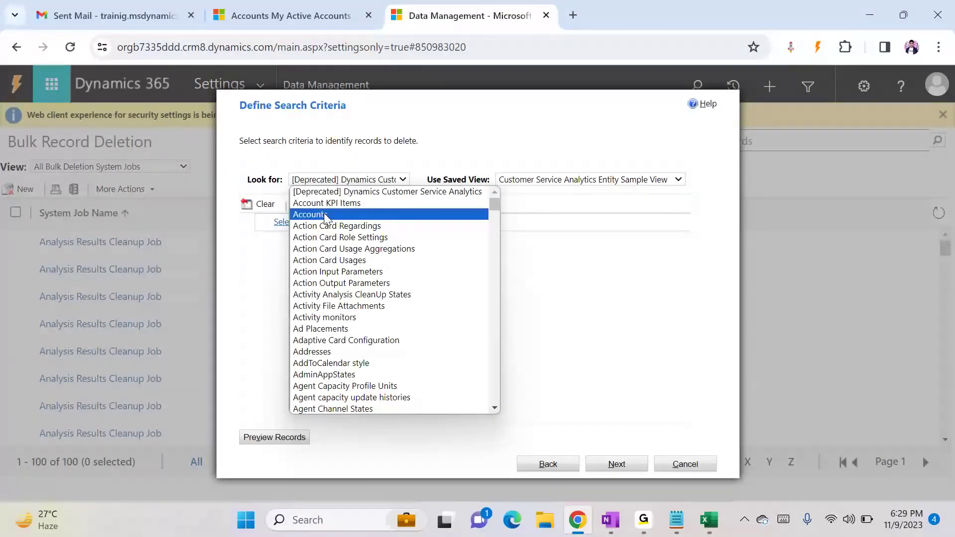
click(348, 215)
click(303, 221)
click(305, 222)
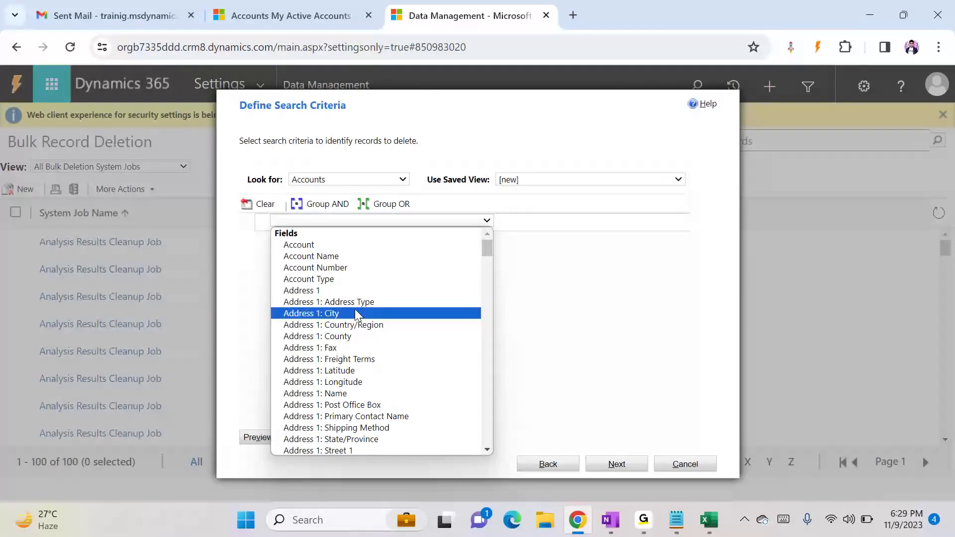
key(Down)
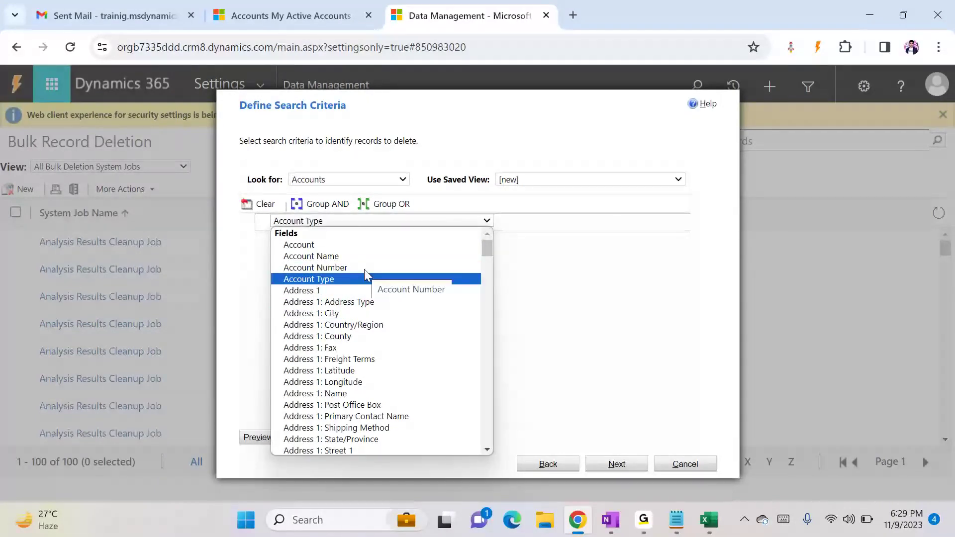
text(cr)
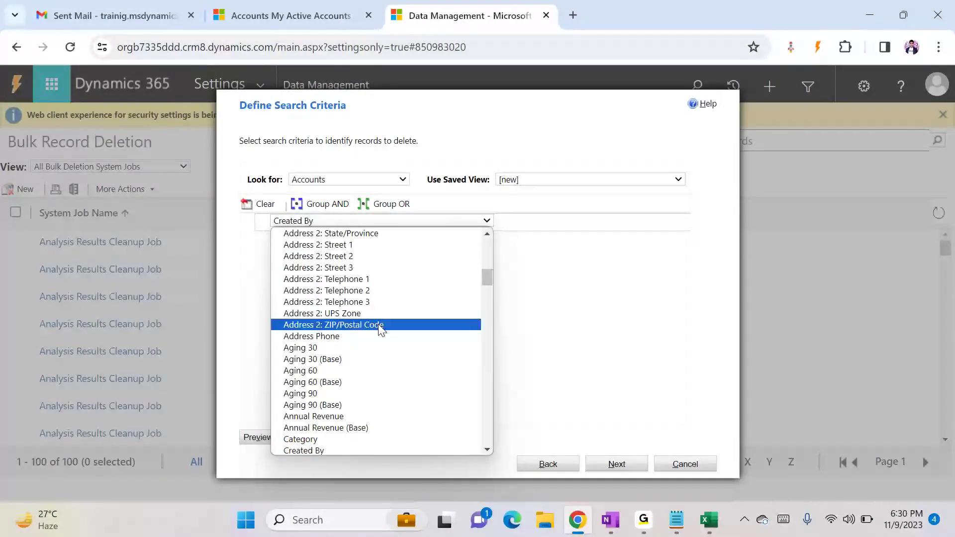
scroll(362, 441, down, 3)
click(342, 358)
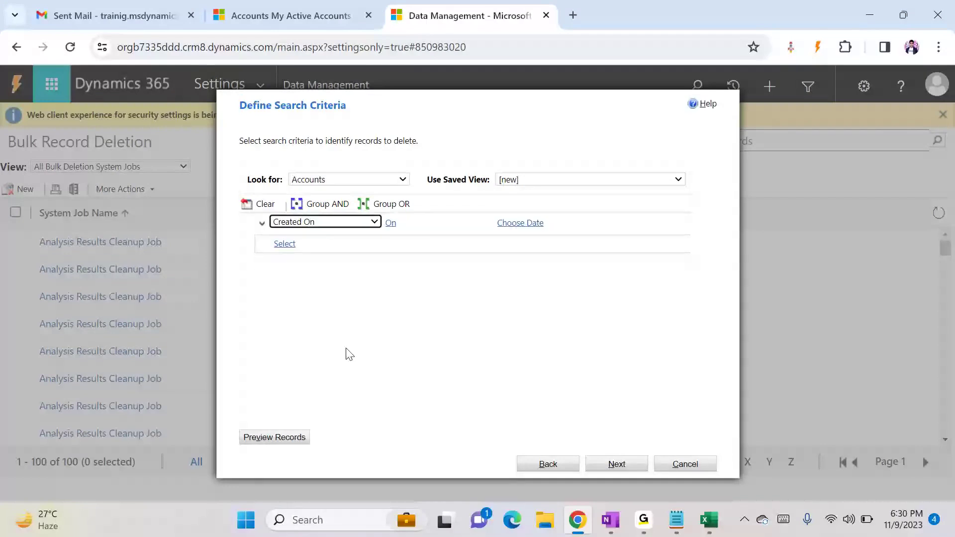
click(460, 223)
click(416, 280)
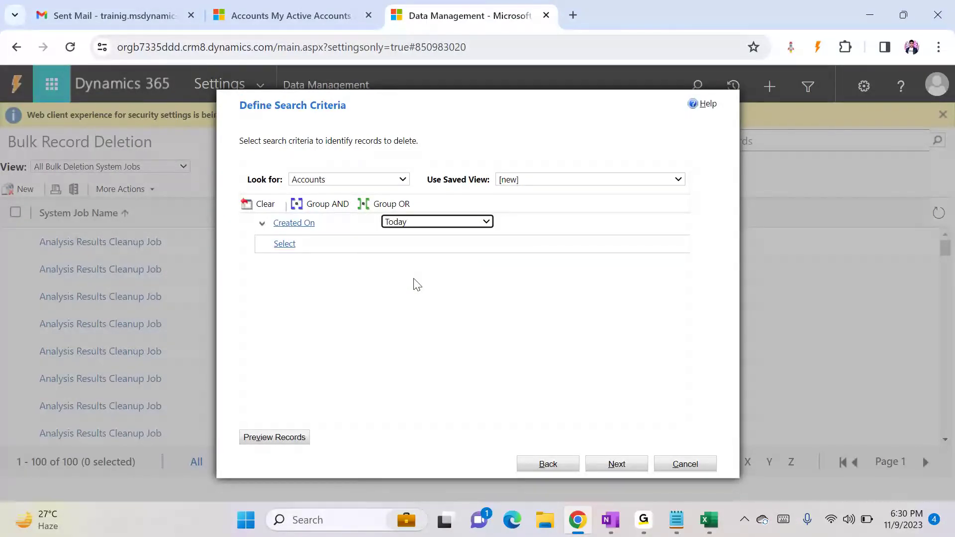
- Preview the accounts matching the deletion criteria, continue to the job options and try to choose the immediate start time
click(287, 442)
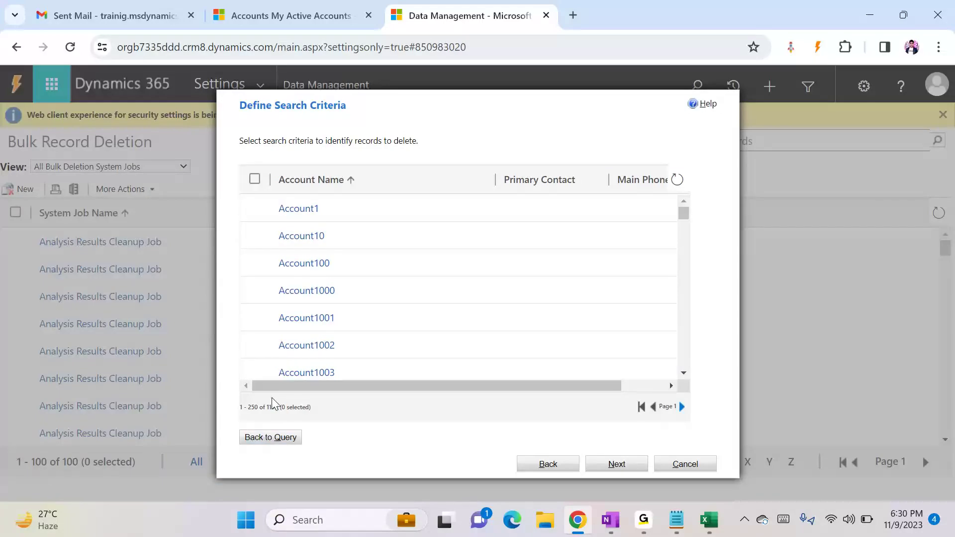
drag(266, 408, 280, 408)
click(617, 464)
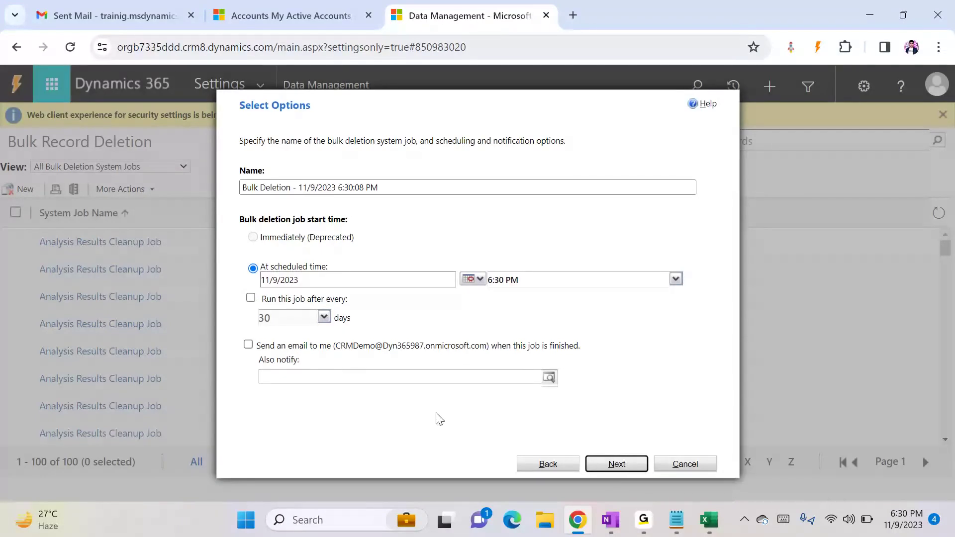
click(254, 239)
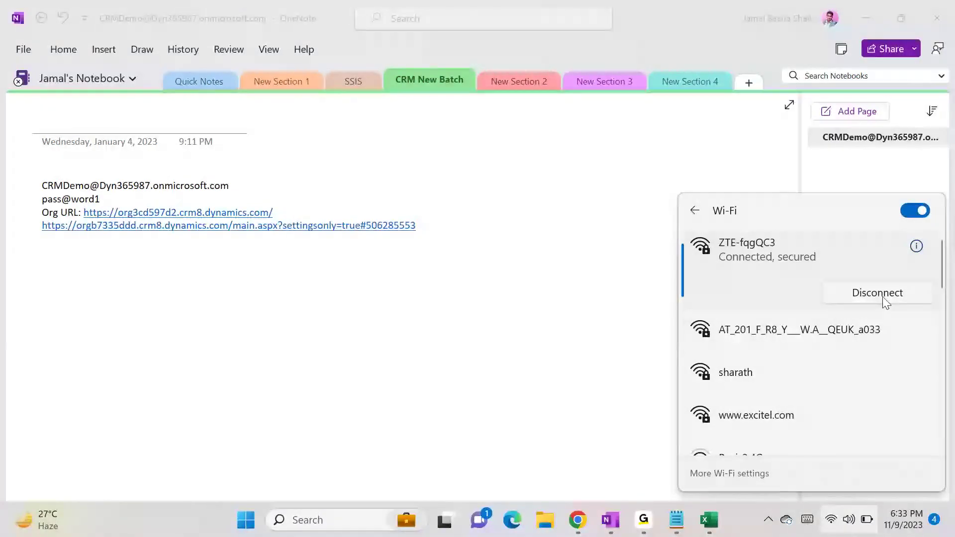
click(611, 68)
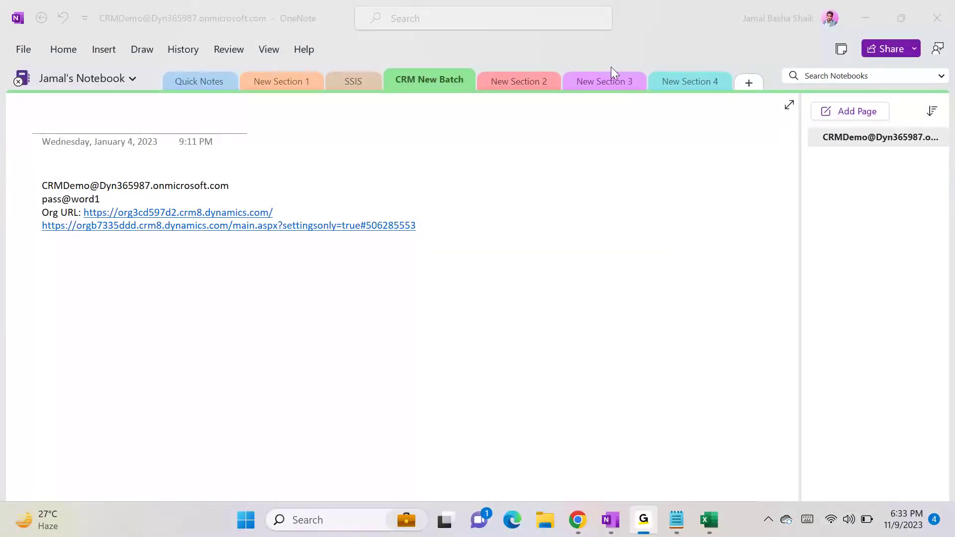
click(876, 8)
click(865, 18)
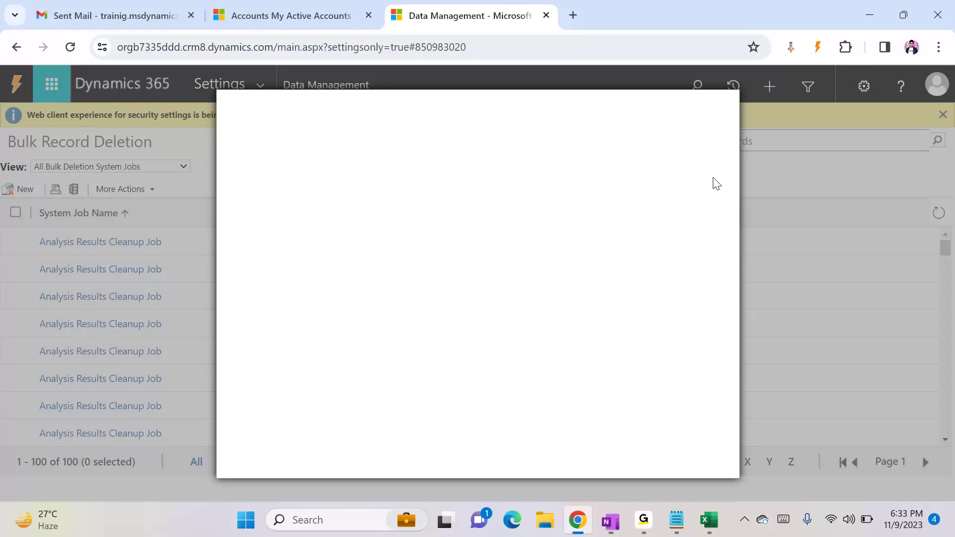
mouse_move(641, 517)
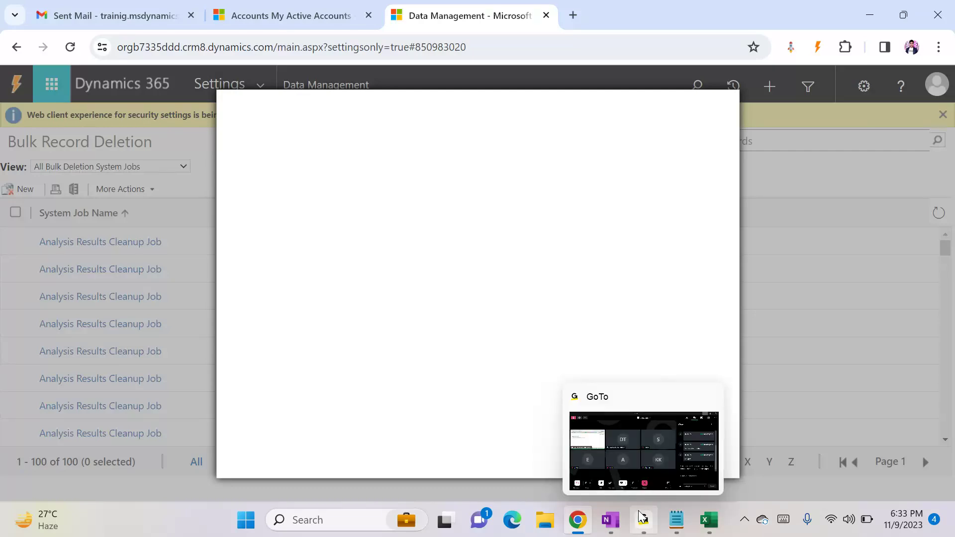
click(689, 428)
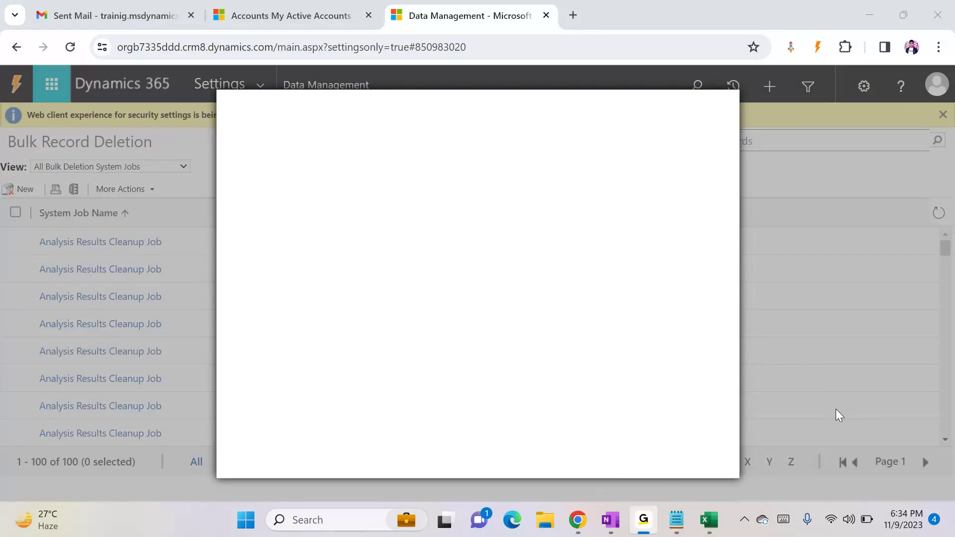
click(871, 15)
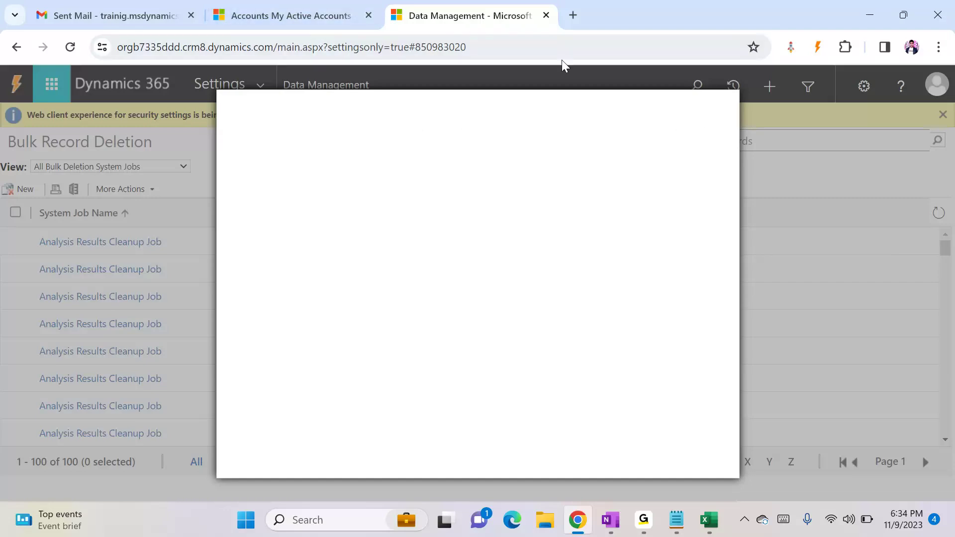
- Return to the My Active Accounts list, retry the server connection and clear the selection of all accounts
click(283, 6)
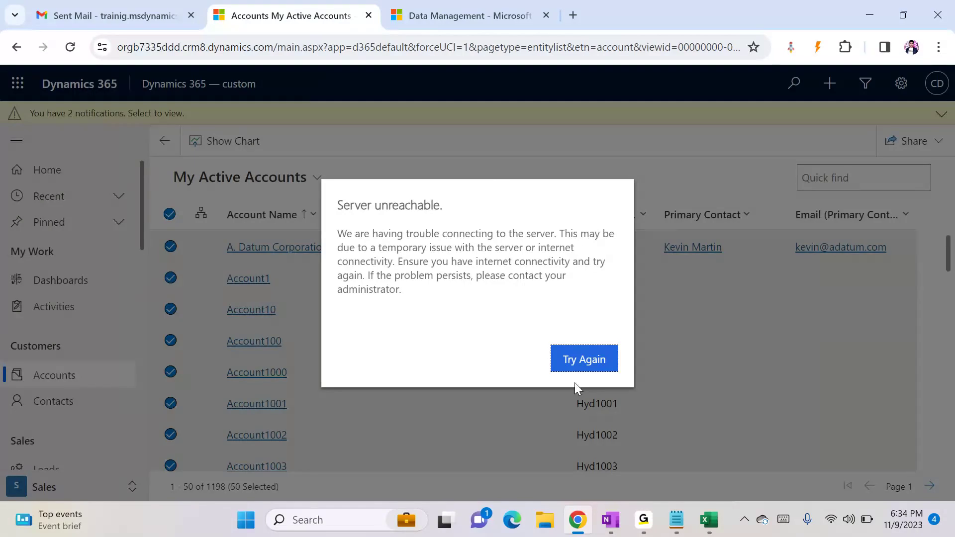
click(578, 365)
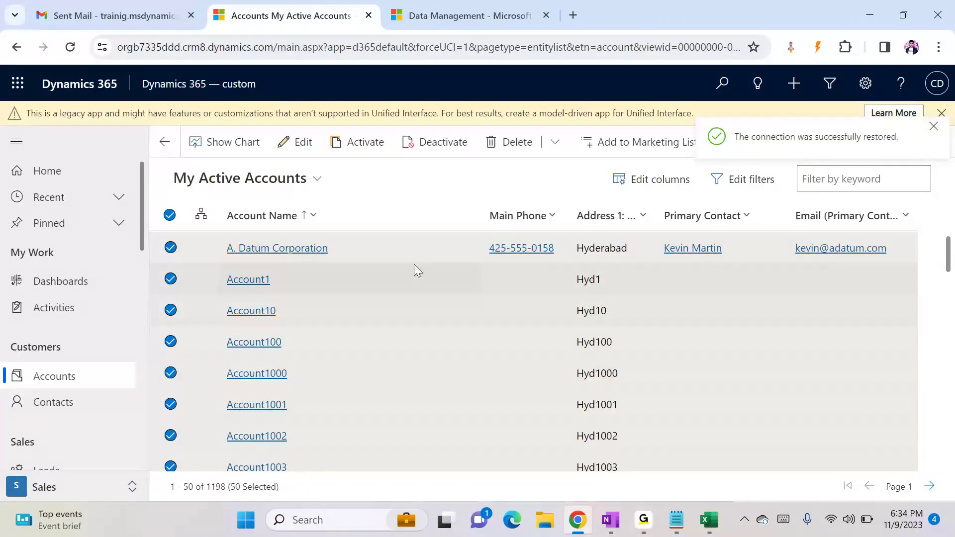
click(169, 215)
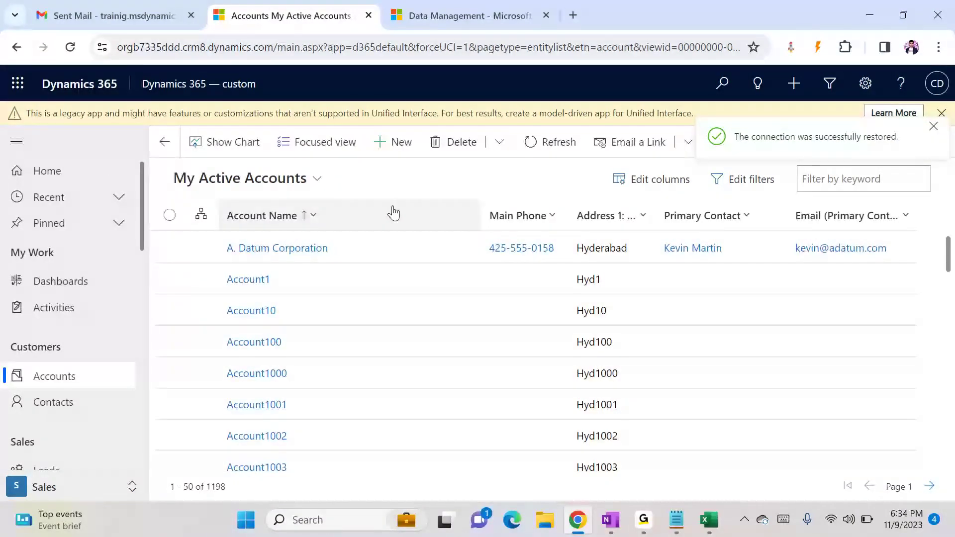
- Switch to the Notepad notes and add the heading Apps below the duplicate detection notes
click(676, 520)
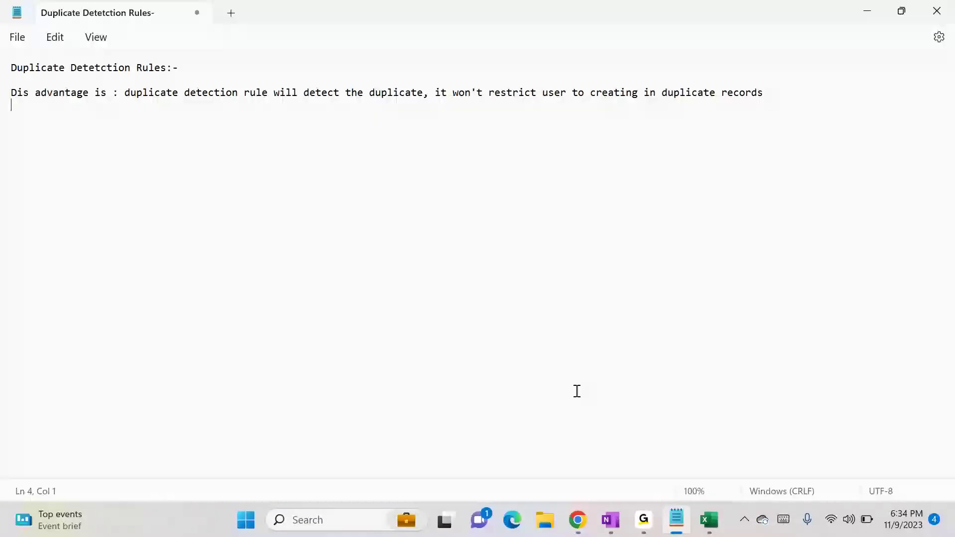
key(Return)
text(Apps)
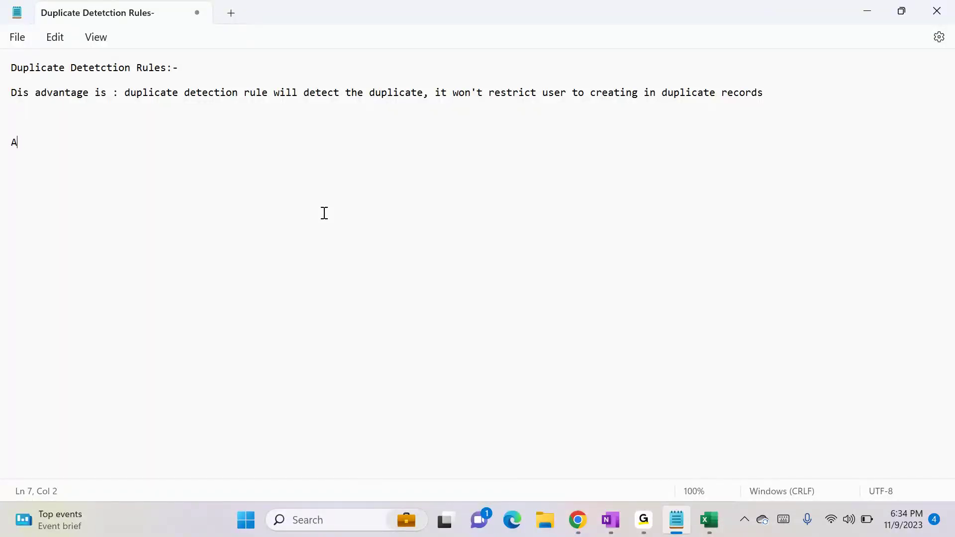
key(Return)
- Return to Dynamics 365 in the browser, look through the published apps and close the app list
key(alt+Tab)
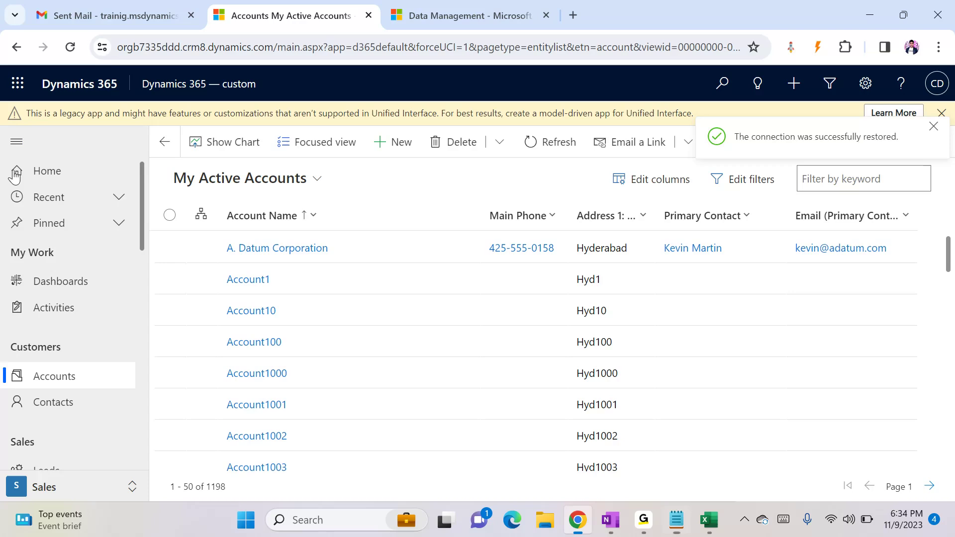
click(183, 86)
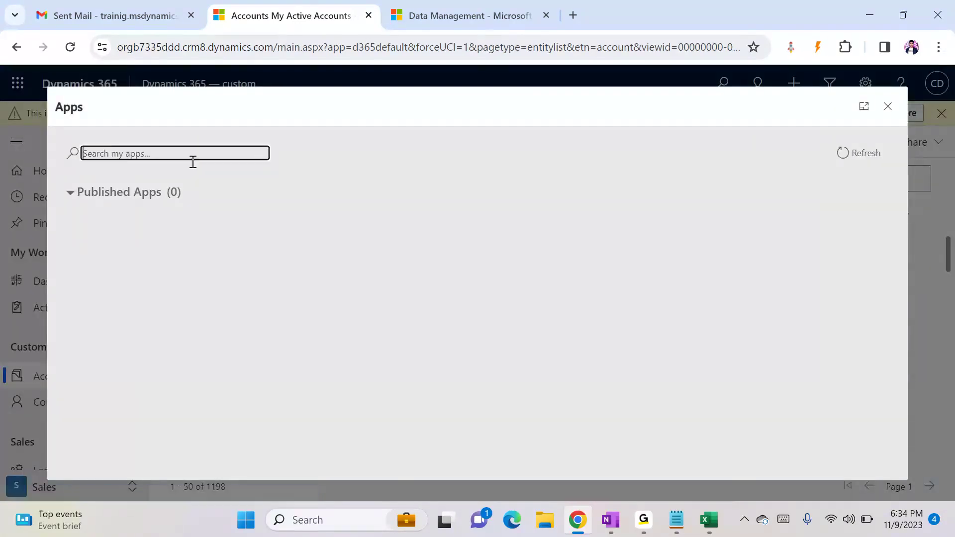
scroll(500, 328, down, 4)
scroll(504, 343, down, 8)
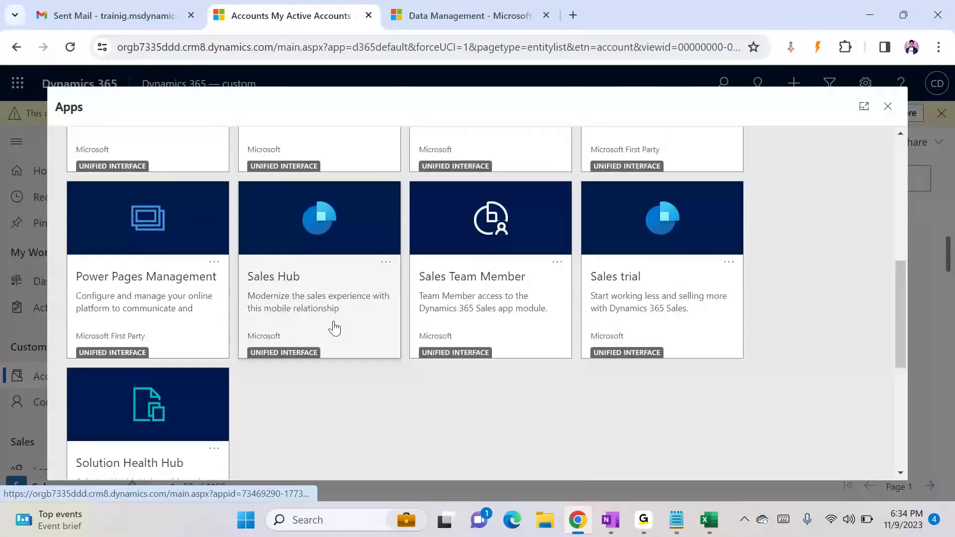
scroll(450, 283, up, 12)
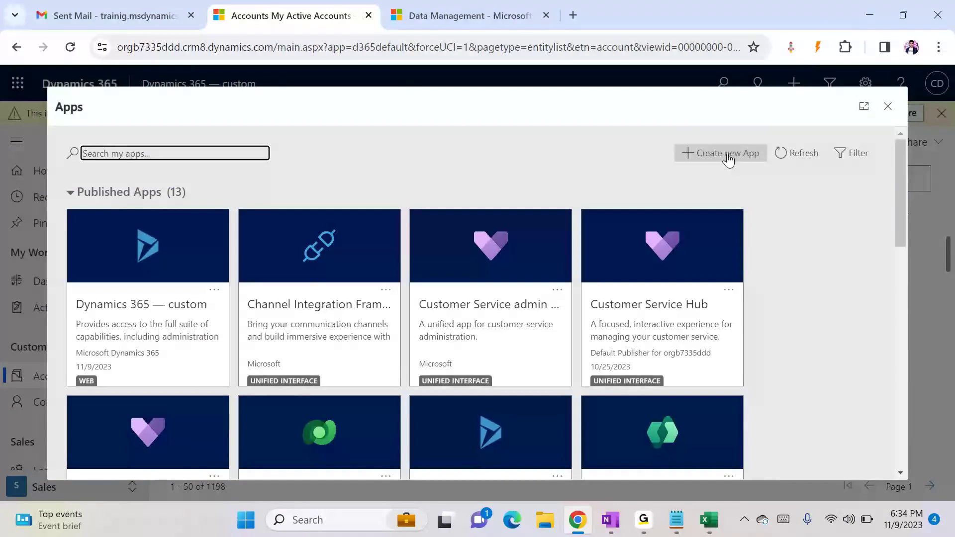
click(888, 106)
- Go to the Data Management page and reload the legacy settings area from its address without the trailing page number
click(517, 15)
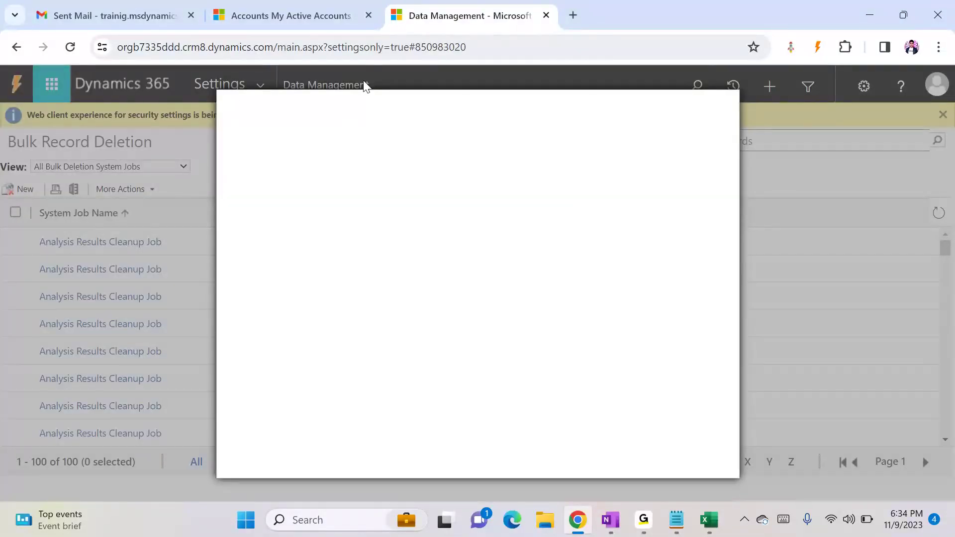
click(363, 47)
key(Return)
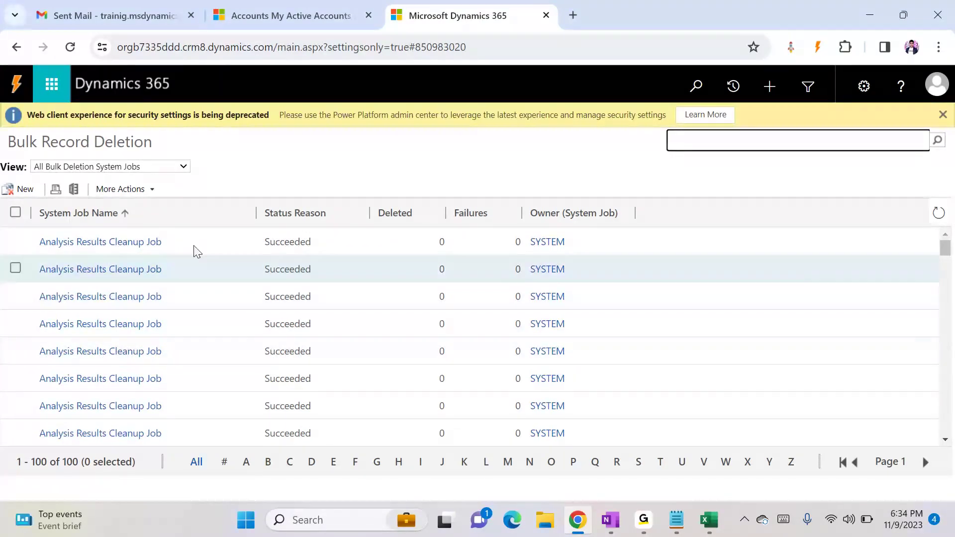
click(14, 47)
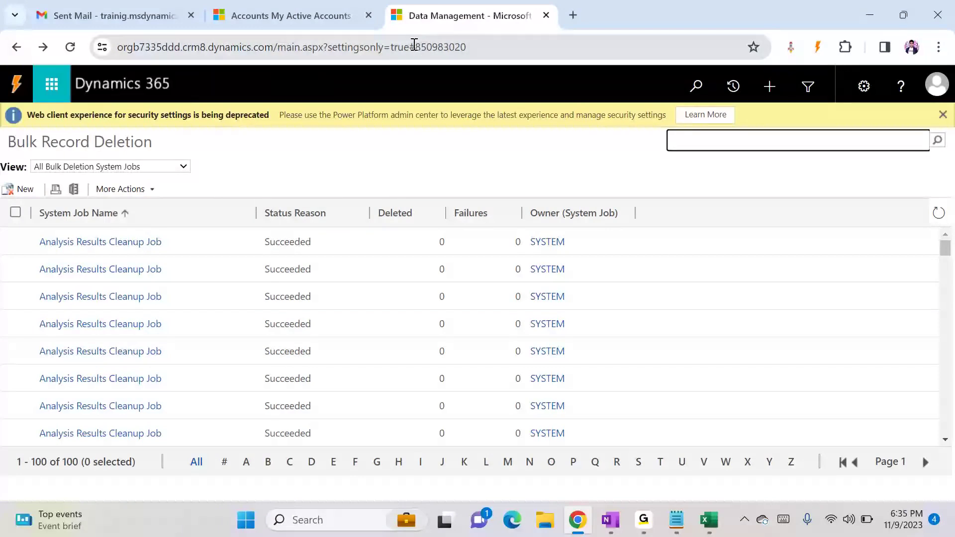
drag(417, 47, 688, 49)
key(BackSpace)
key(BackSpace)
key(Return)
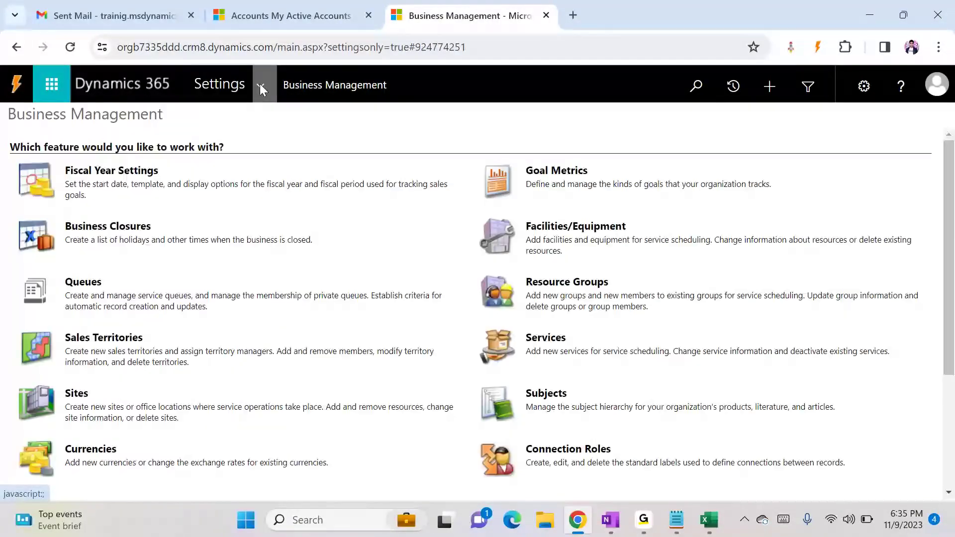
- Open the DemoSolution solution from the Solutions list and start a new model-driven app in it
click(260, 84)
click(255, 254)
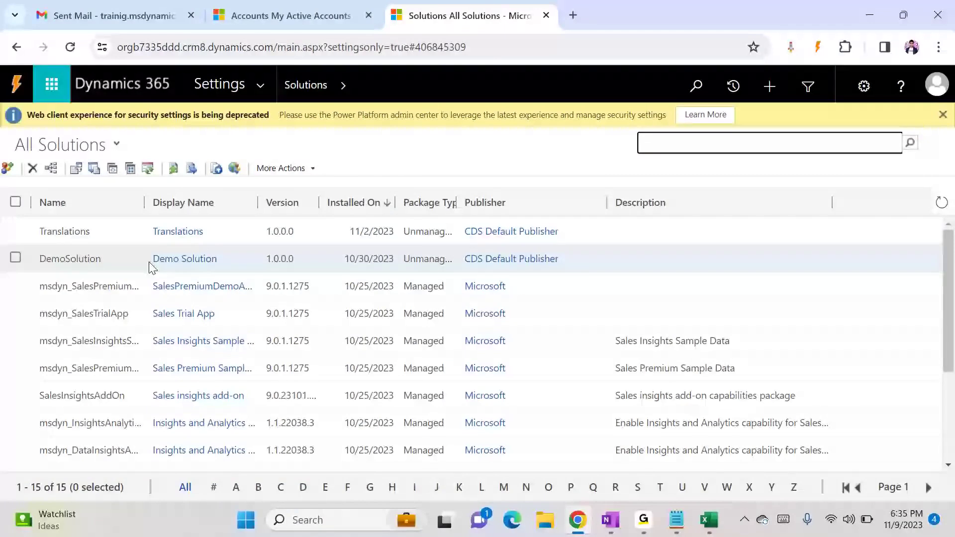
double_click(82, 259)
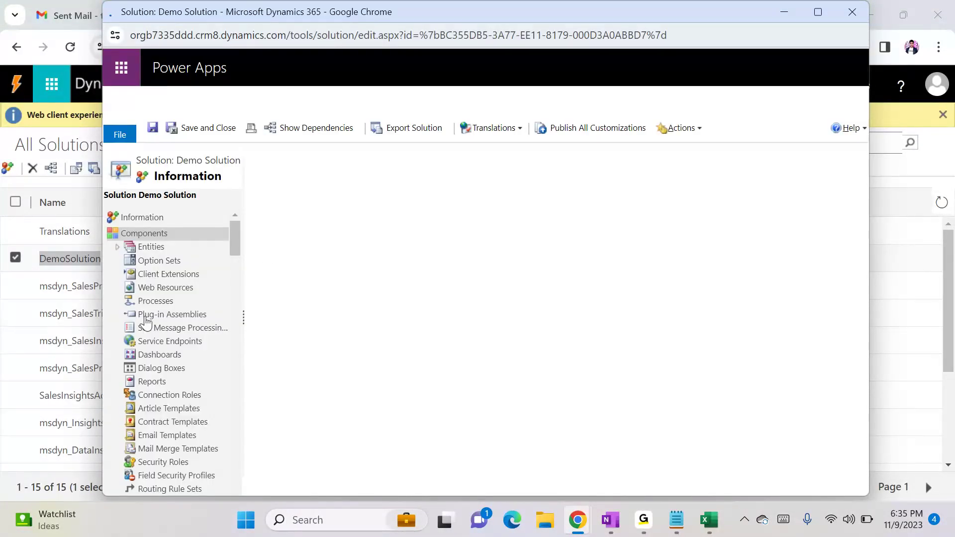
scroll(196, 398, down, 3)
click(156, 380)
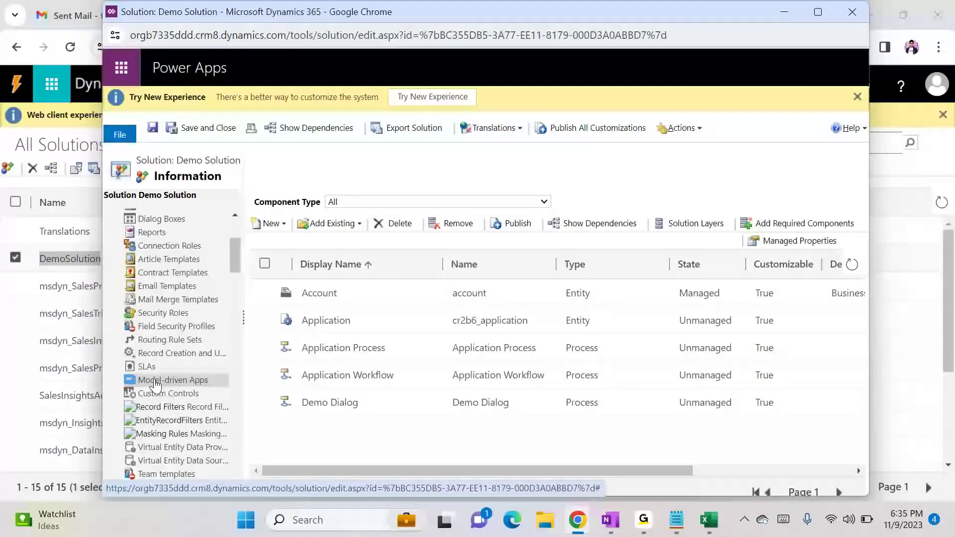
click(273, 225)
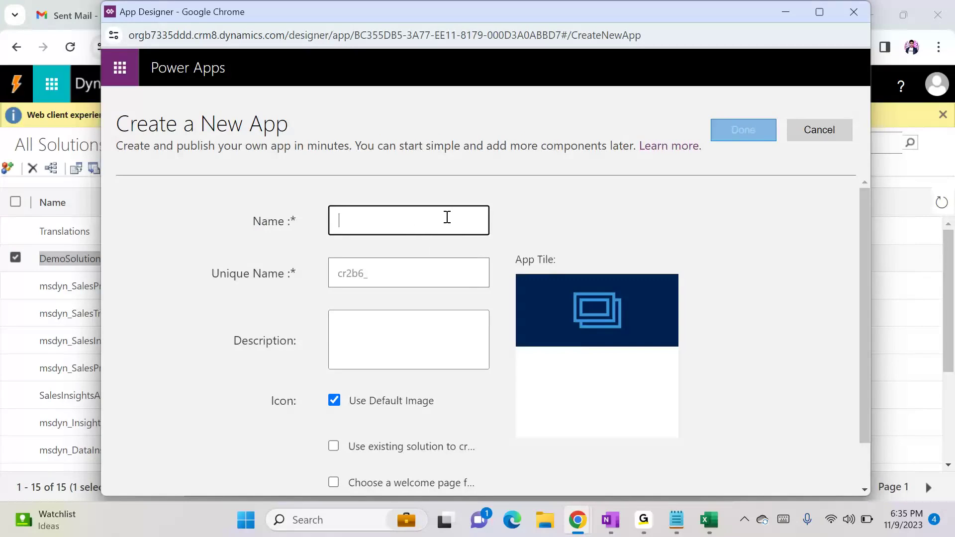
text(My Demo App)
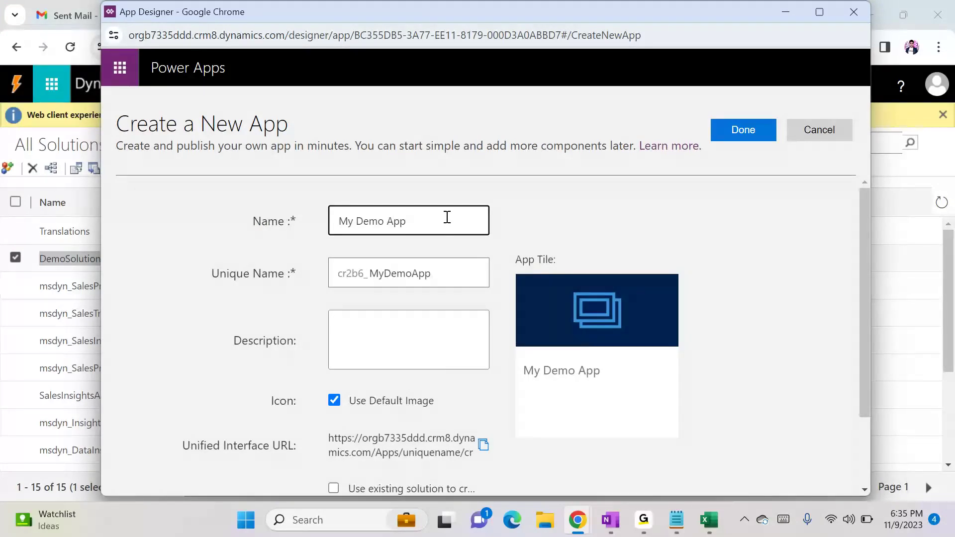
key(BackSpace)
key(BackSpace)
key(BackSpace)
key(BackSpace)
key(BackSpace)
key(BackSpace)
key(BackSpace)
key(BackSpace)
key(BackSpace)
key(BackSpace)
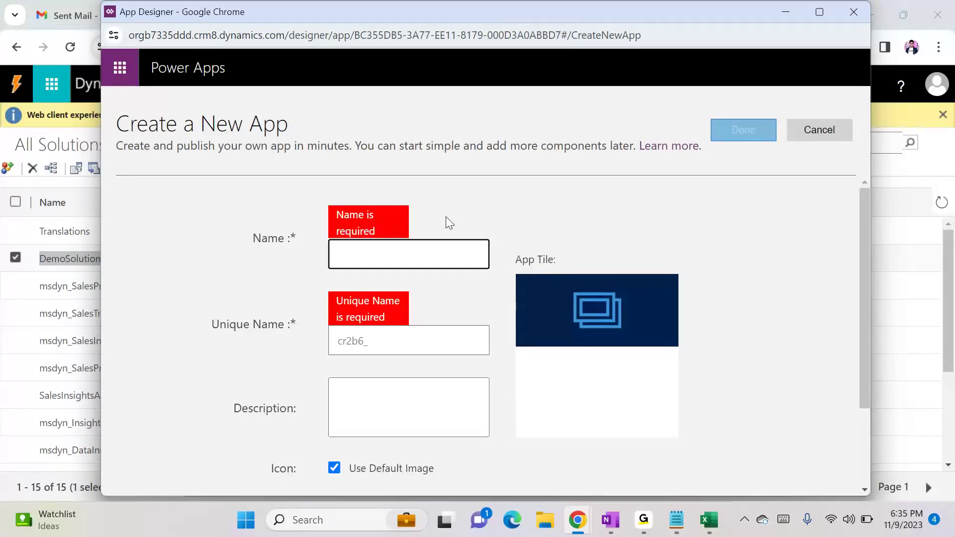
- Name the app Sales Commercial App and describe it as "This app will be used by commercial users"
text(Sales)
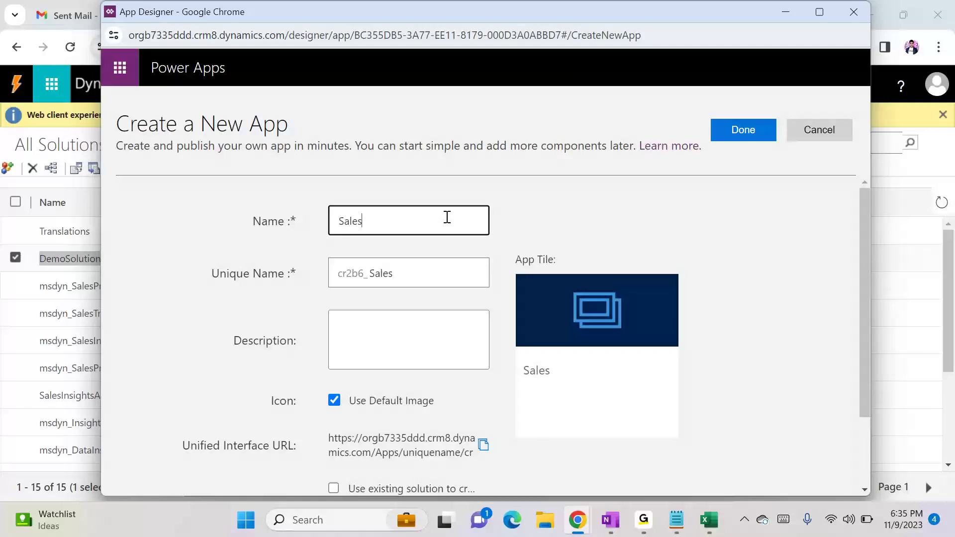
text( Commercial App)
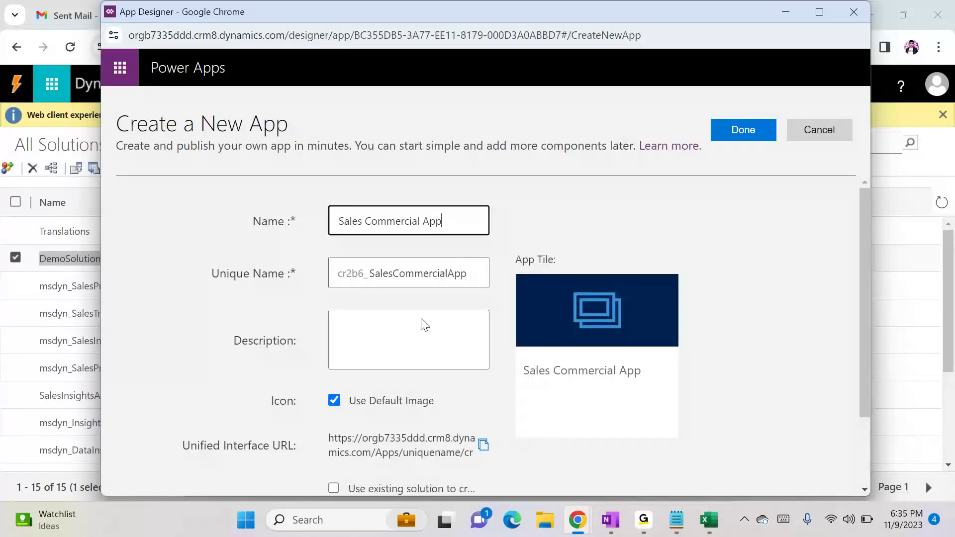
click(382, 344)
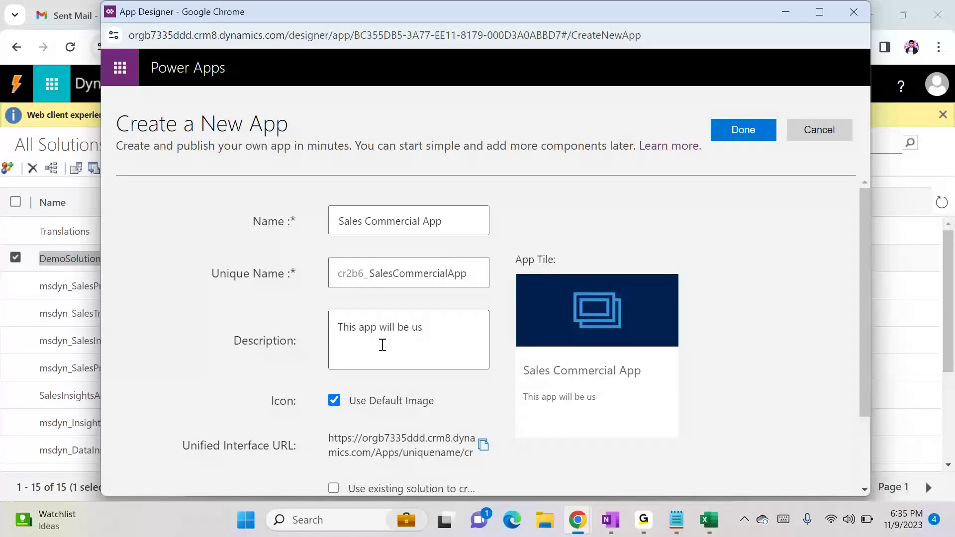
text(ommercial users)
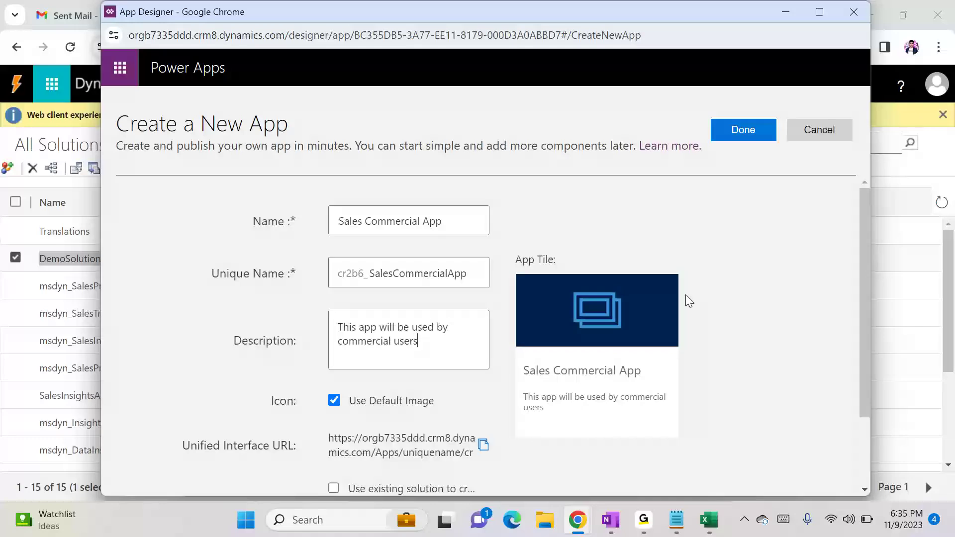
- Try anchor.png as the app's icon and switch back to the default image
scroll(822, 329, down, 2)
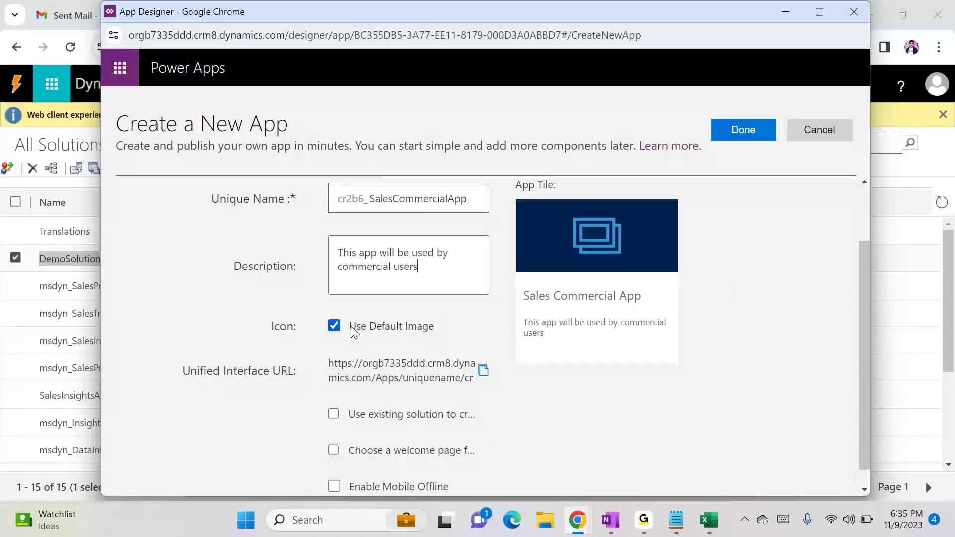
click(333, 326)
click(478, 371)
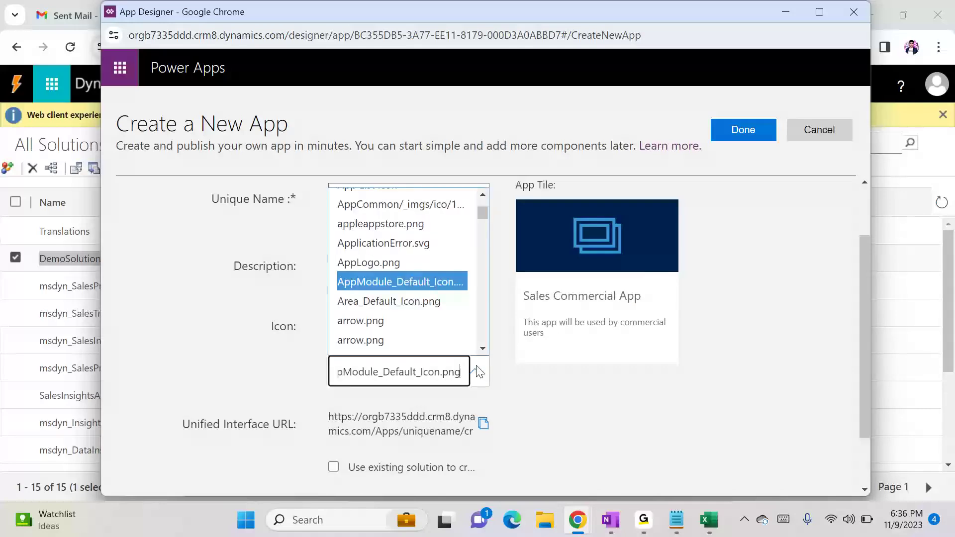
scroll(384, 247, up, 5)
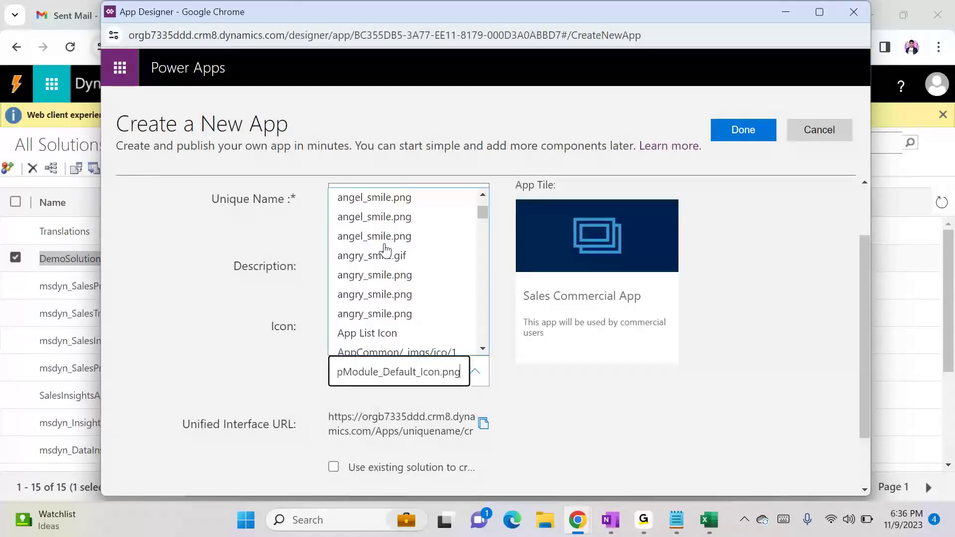
click(403, 199)
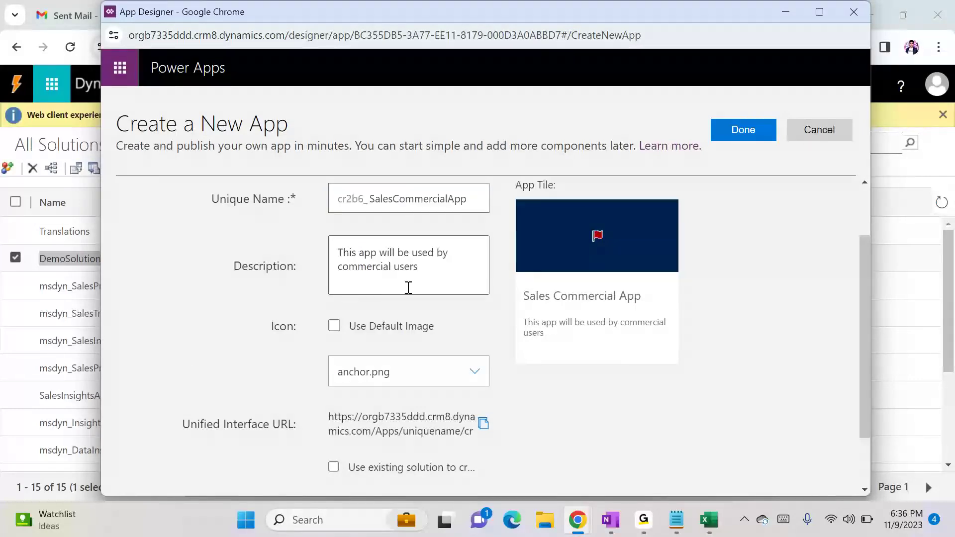
click(334, 328)
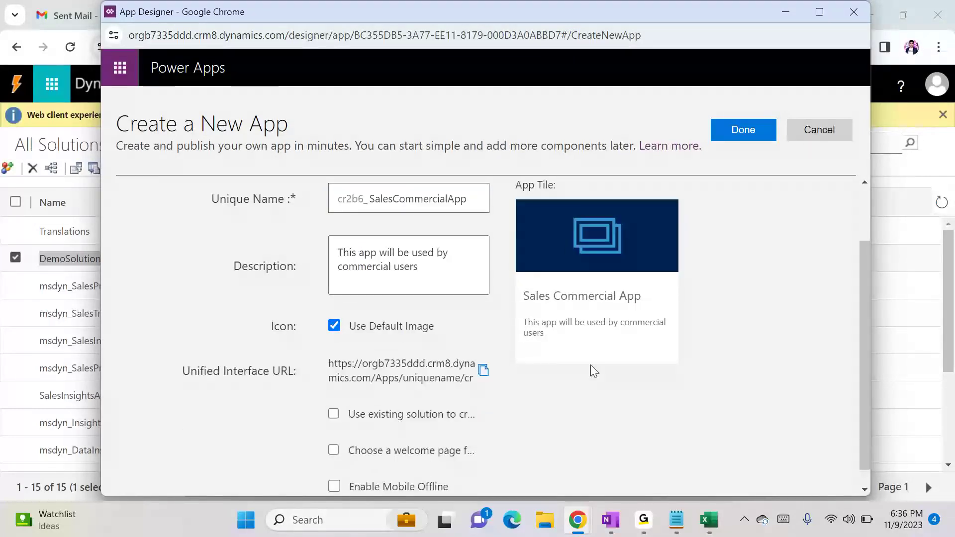
- Create the app with the entered details and close the blank entity creation window
scroll(706, 368, up, 2)
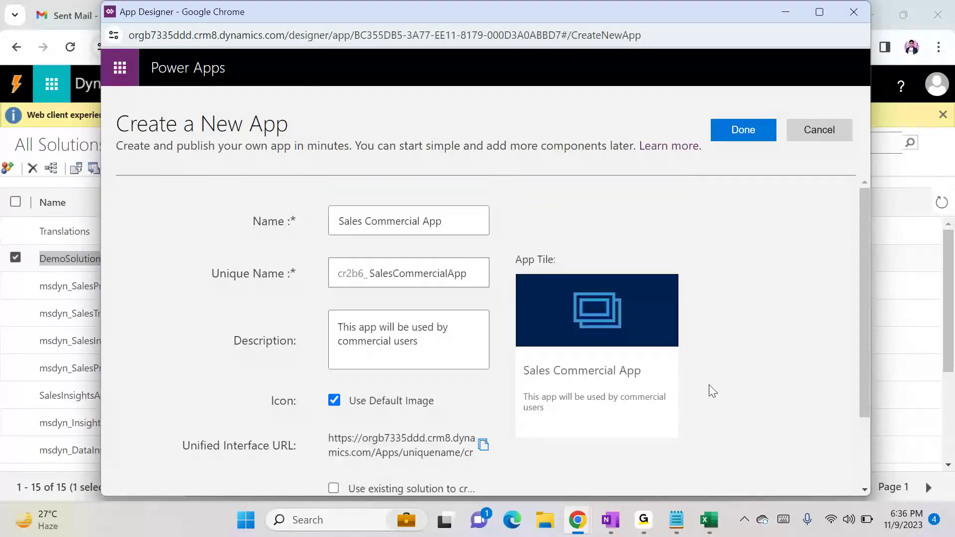
click(745, 131)
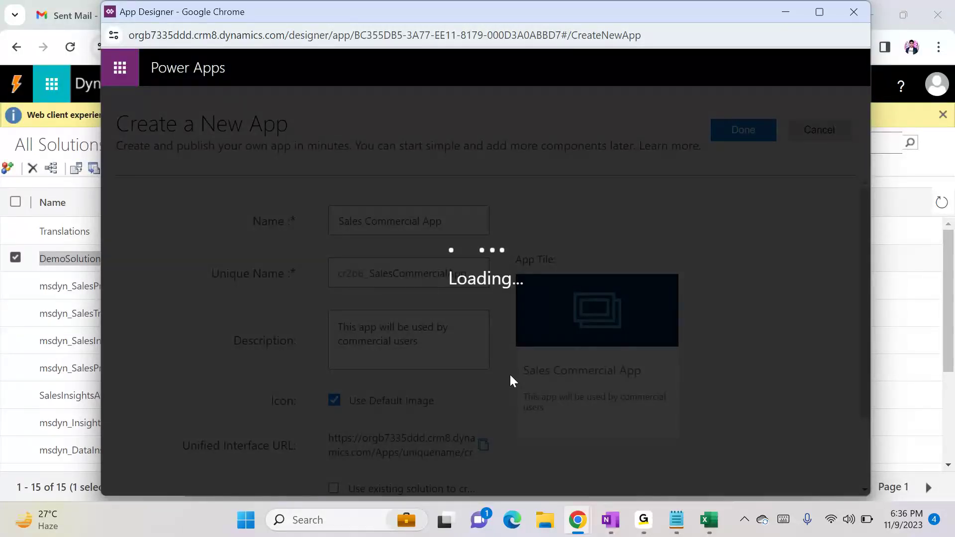
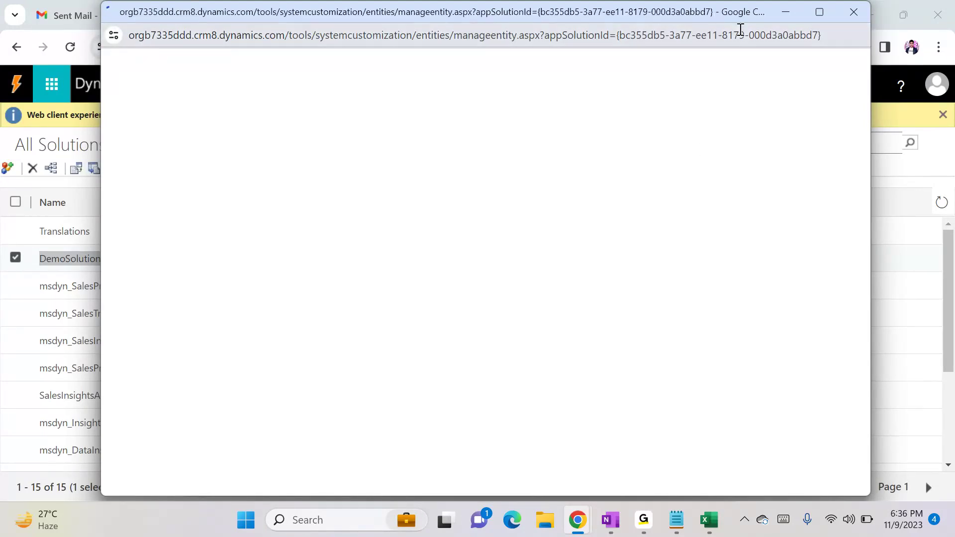
click(853, 11)
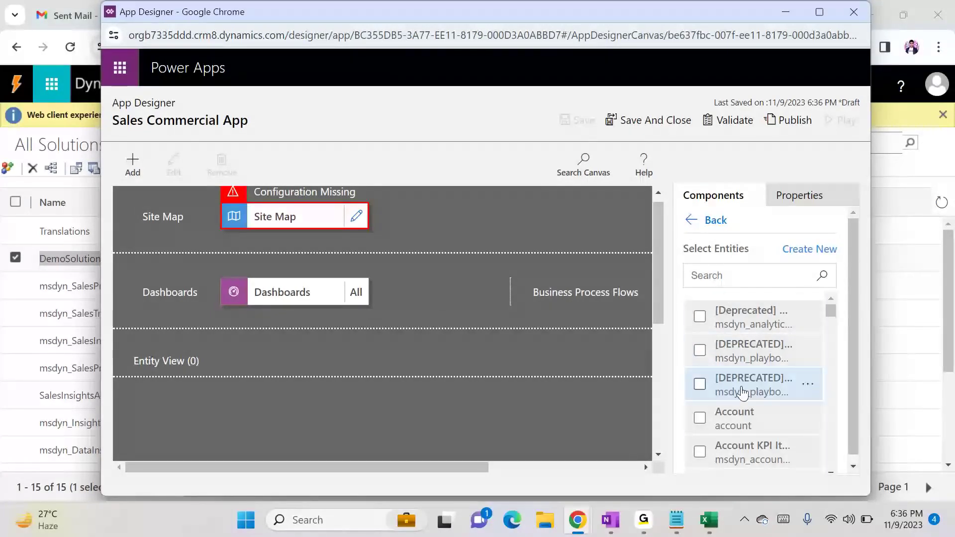
- Add the Account and Business Unit entities to the app, and maximize the designer window
click(702, 418)
scroll(712, 408, down, 7)
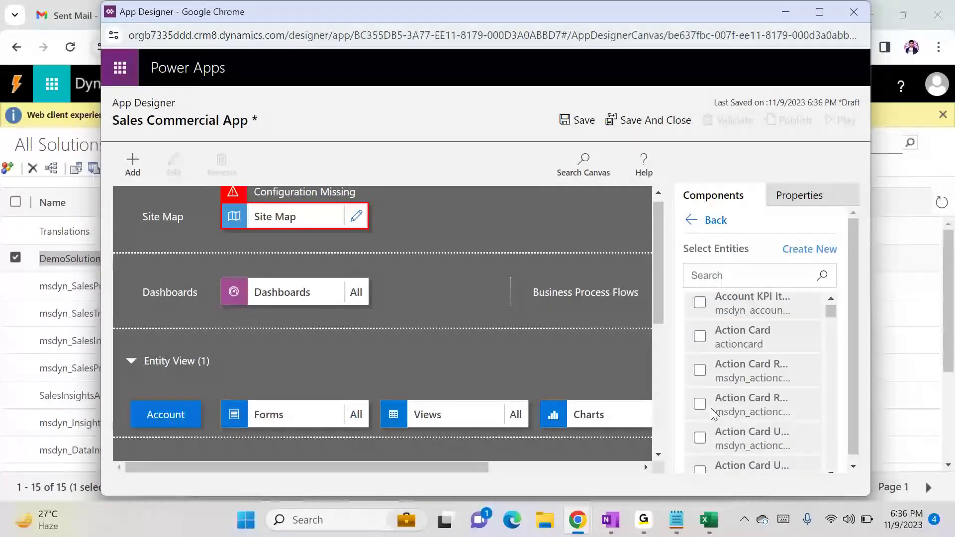
scroll(711, 408, down, 15)
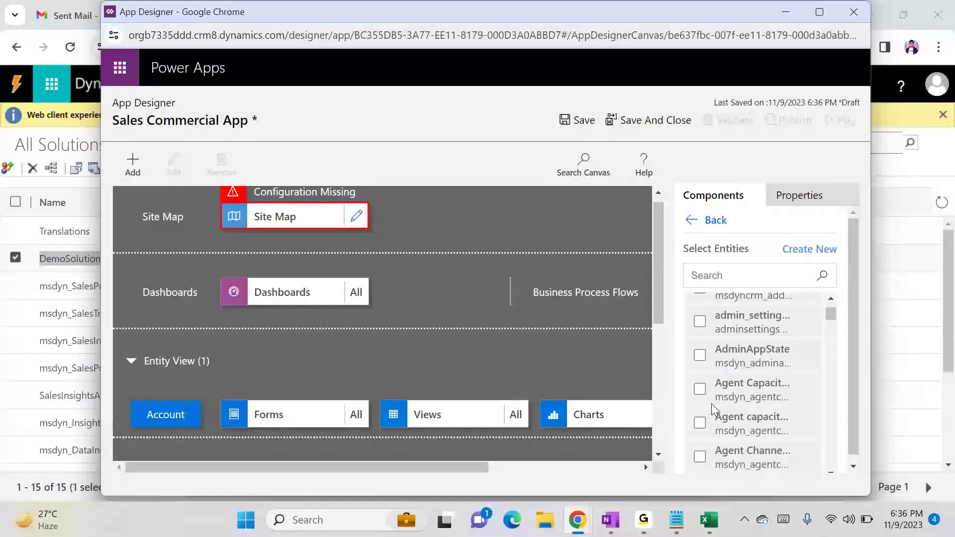
scroll(714, 409, down, 15)
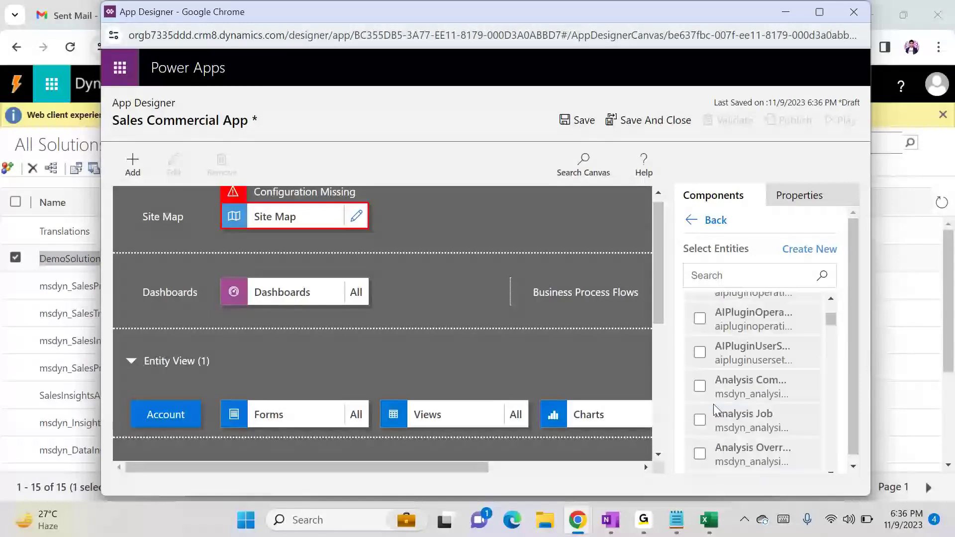
scroll(713, 407, down, 15)
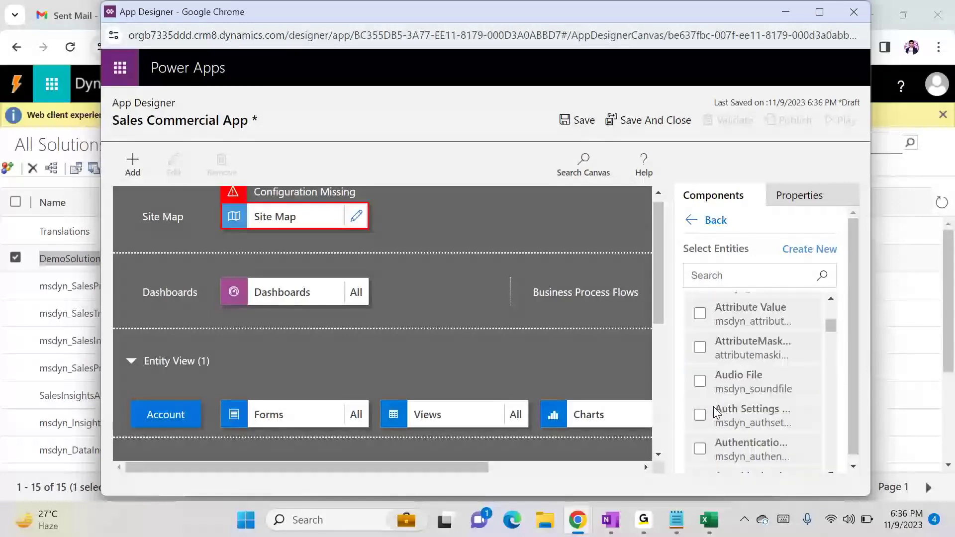
scroll(713, 406, down, 15)
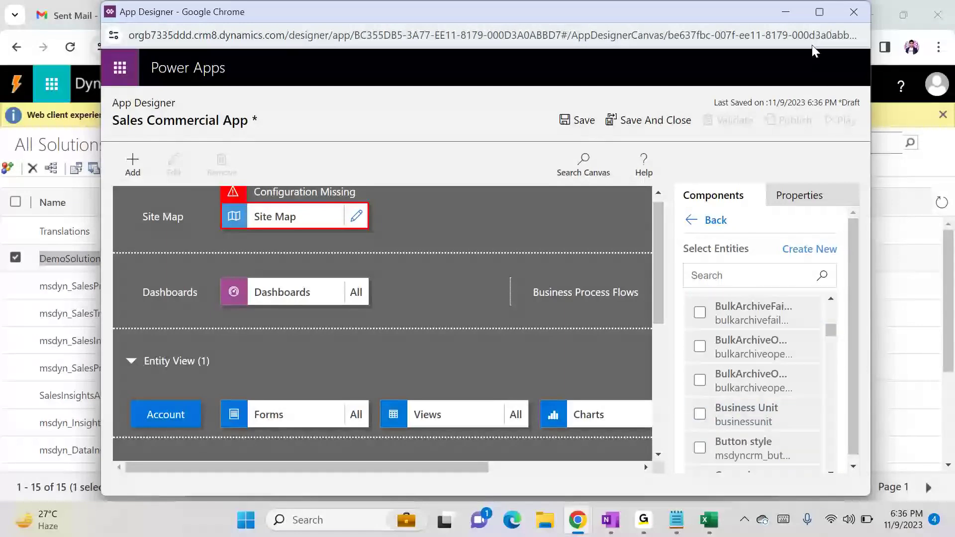
click(819, 12)
scroll(804, 378, down, 3)
scroll(804, 378, down, 3)
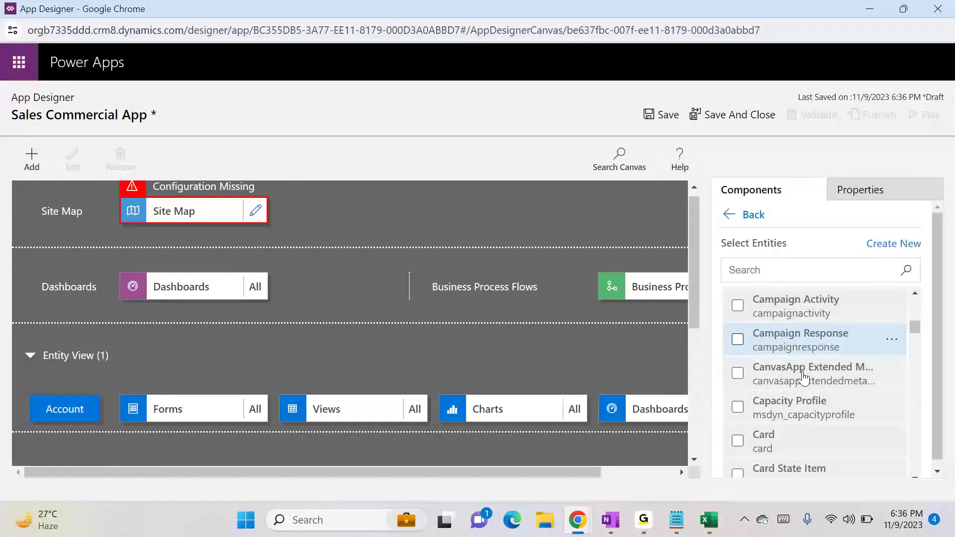
scroll(795, 375, up, 4)
click(739, 336)
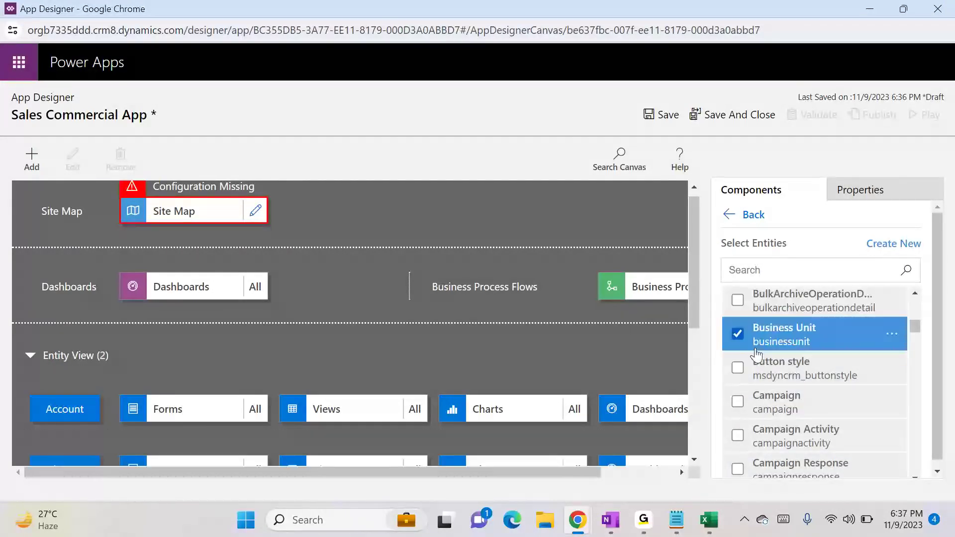
- Add the Campaign, Campaign Activity, Campaign Response and Case entities to the app
scroll(751, 368, down, 3)
scroll(749, 381, up, 3)
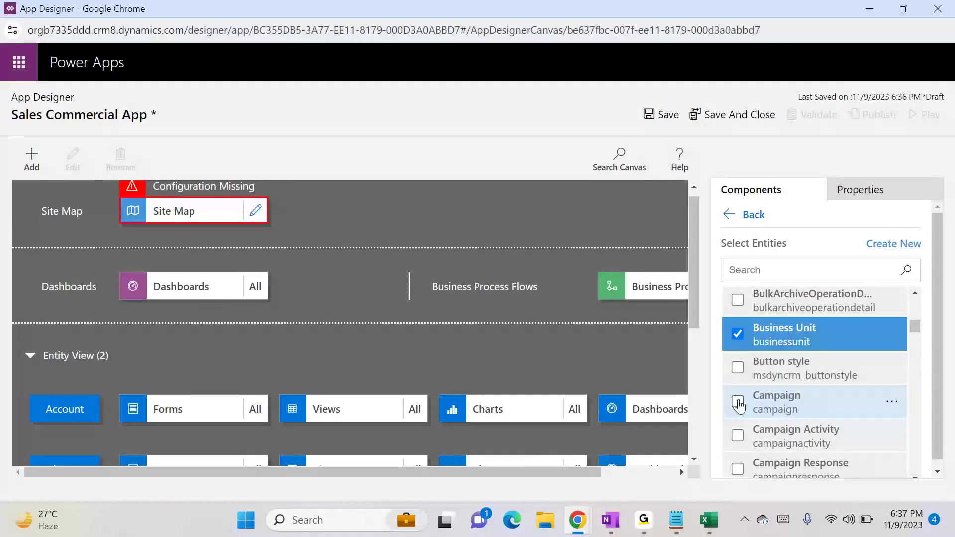
click(738, 402)
click(739, 437)
scroll(747, 429, down, 2)
click(737, 394)
scroll(741, 378, down, 3)
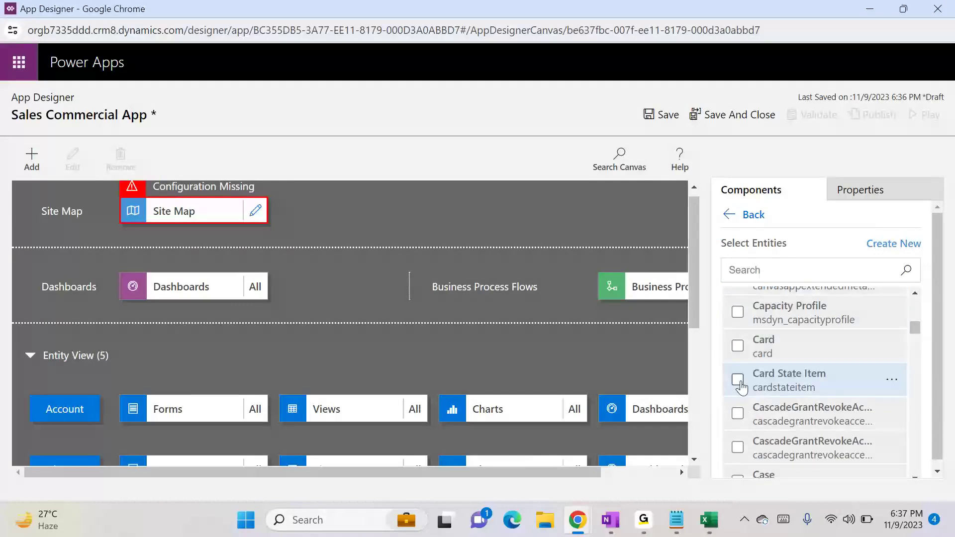
scroll(739, 381, down, 3)
click(737, 348)
- Add two entities whose names begin with "Con" to the app, including Contract
scroll(738, 353, down, 6)
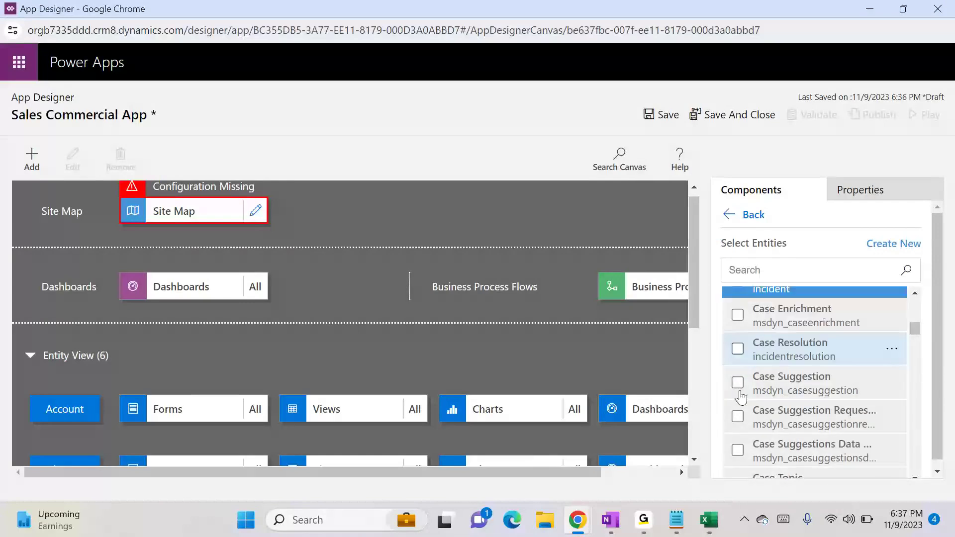
scroll(741, 398, down, 15)
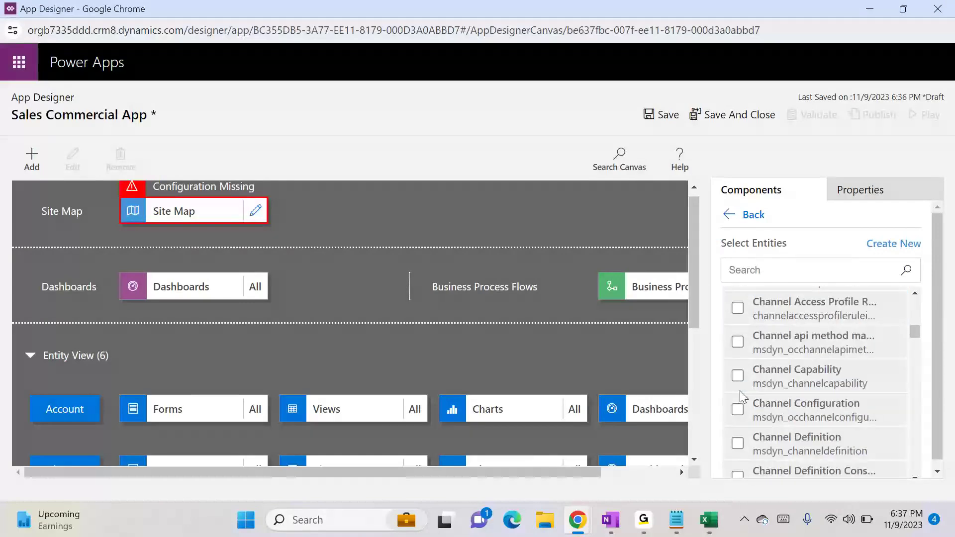
scroll(740, 397, down, 10)
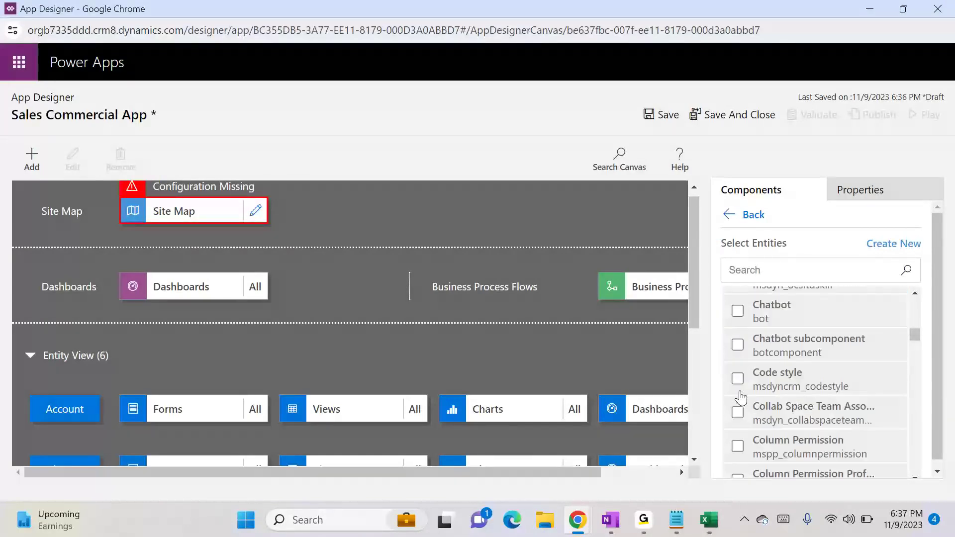
scroll(739, 390, down, 2)
scroll(739, 390, up, 5)
scroll(739, 392, down, 7)
scroll(739, 390, down, 5)
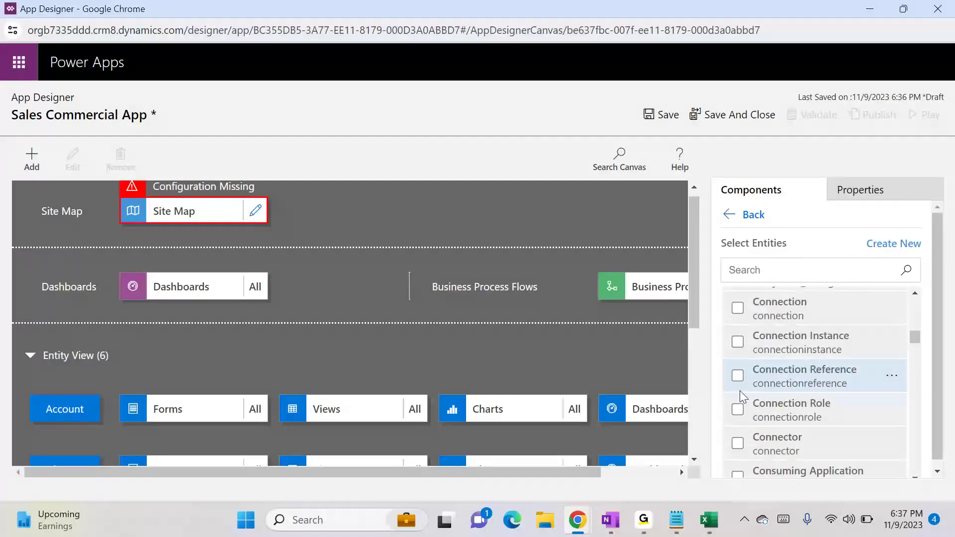
click(738, 363)
scroll(742, 370, down, 7)
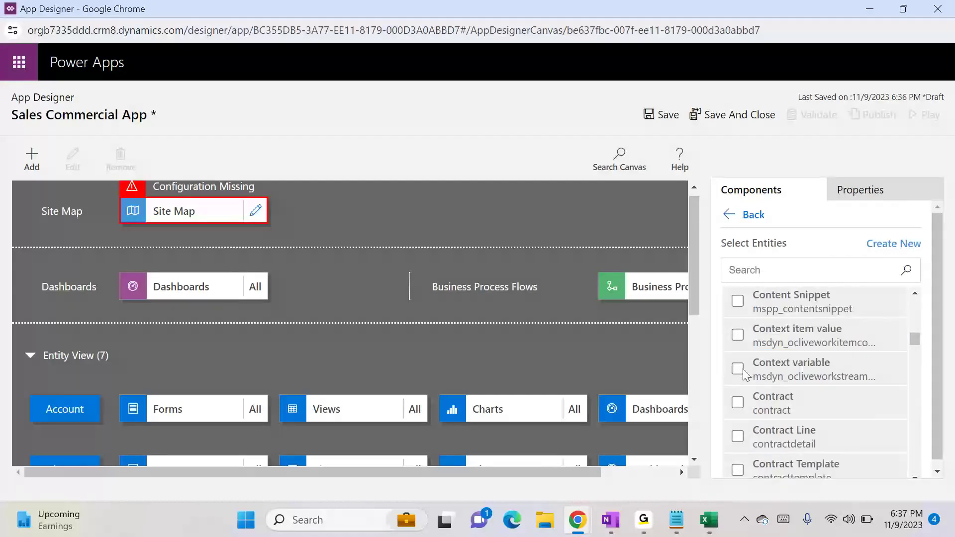
scroll(743, 368, up, 3)
scroll(742, 369, up, 1)
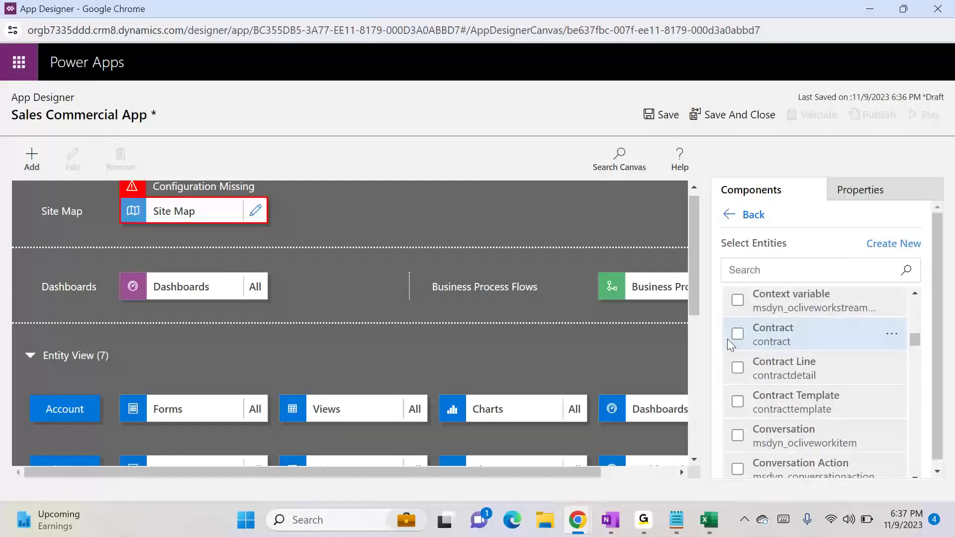
click(739, 334)
- Find the Lead entity in the entity list and add it to the app
scroll(736, 373, down, 10)
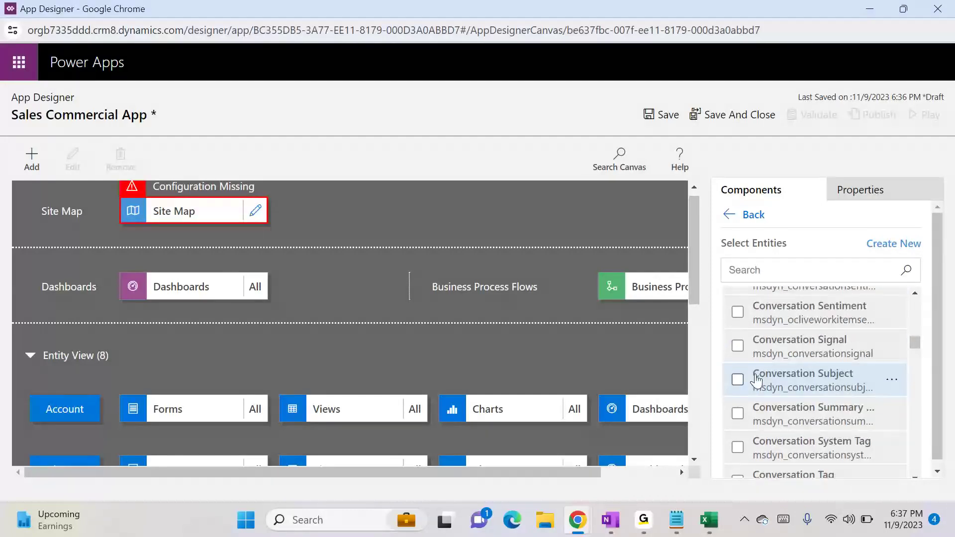
scroll(180, 376, down, 3)
scroll(834, 428, down, 10)
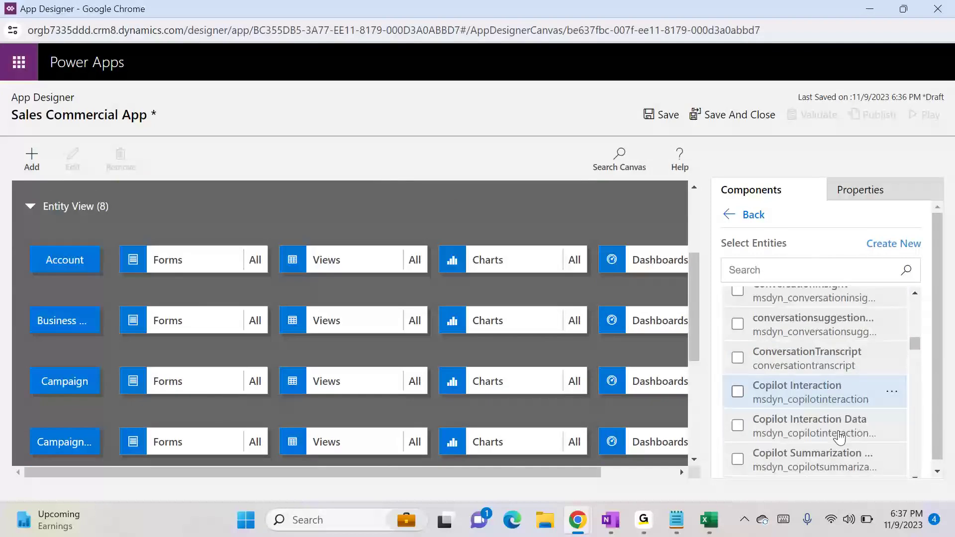
scroll(833, 428, down, 15)
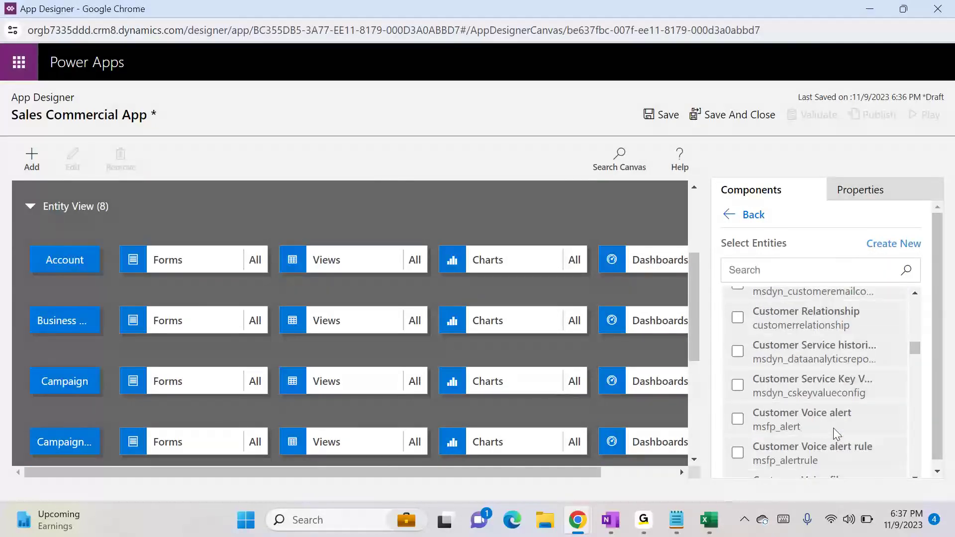
scroll(834, 432, down, 15)
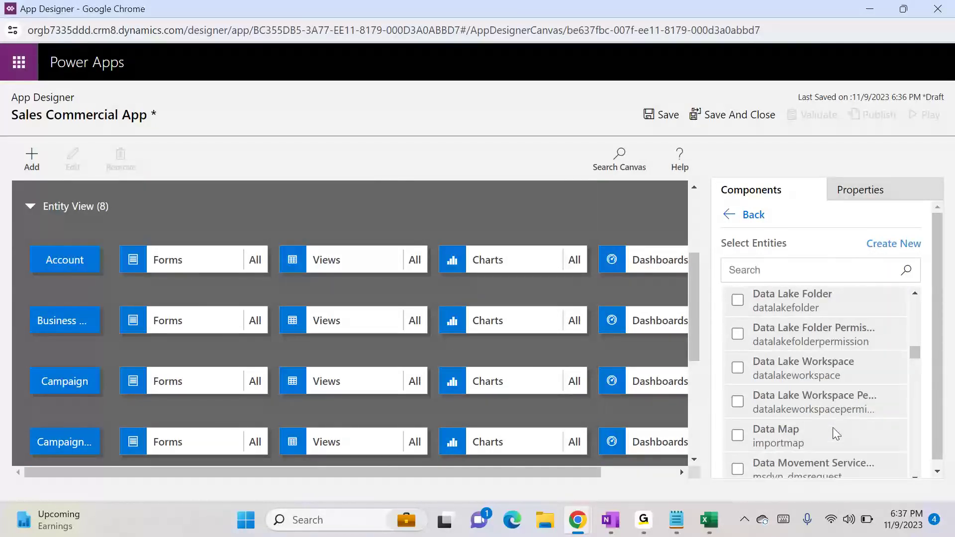
scroll(833, 428, down, 15)
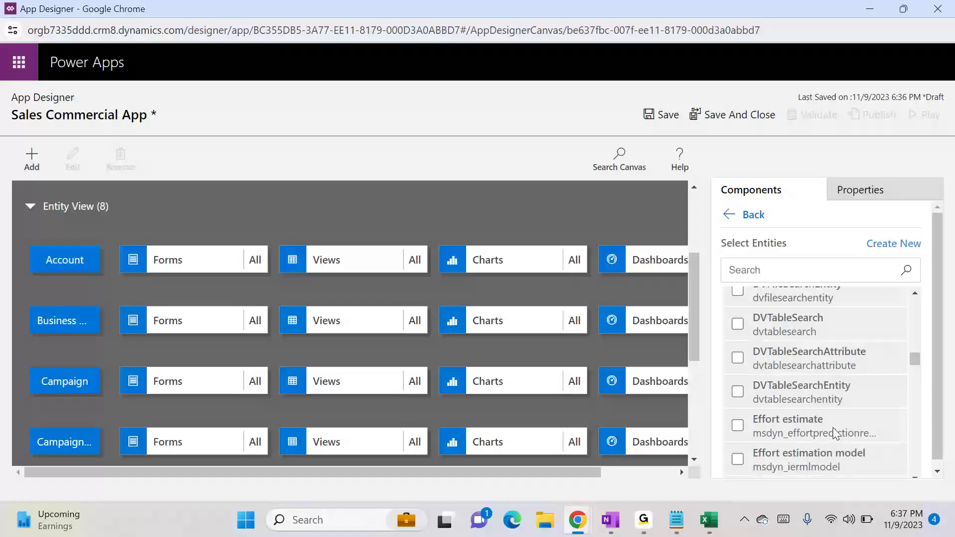
scroll(833, 434, down, 15)
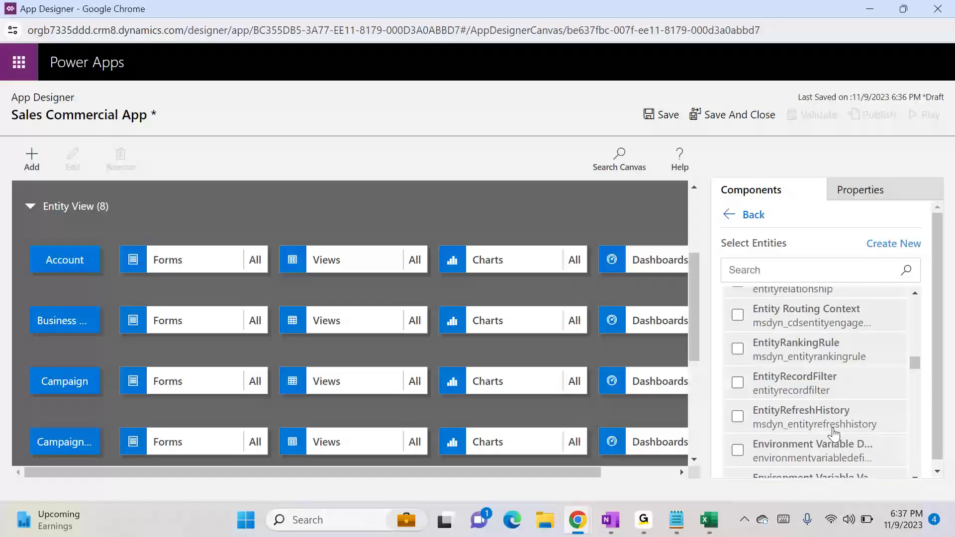
scroll(834, 434, down, 15)
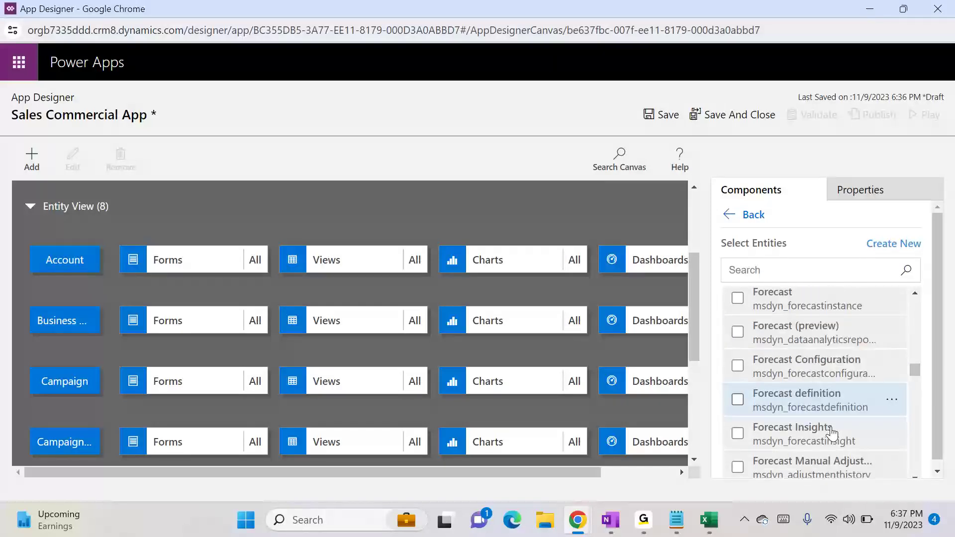
scroll(833, 434, down, 15)
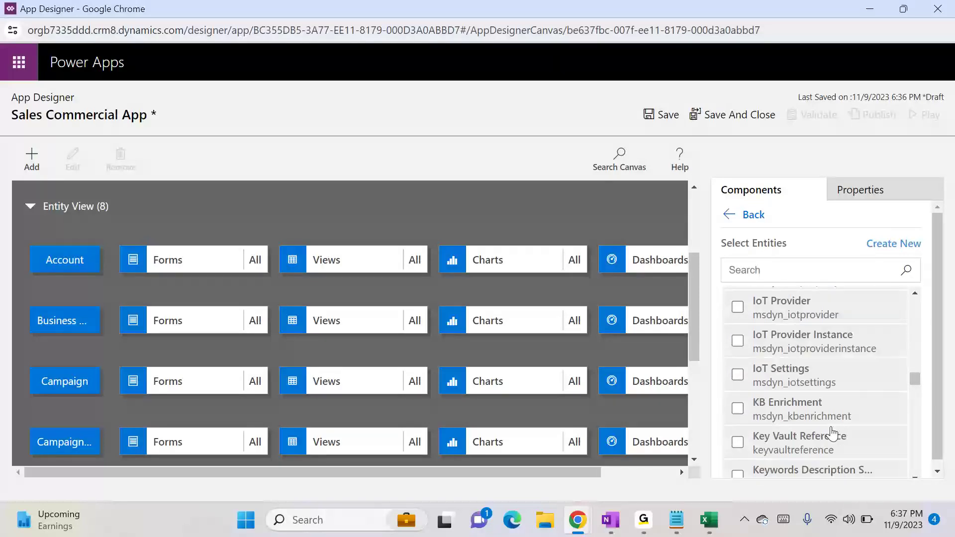
scroll(831, 434, down, 6)
scroll(810, 426, up, 6)
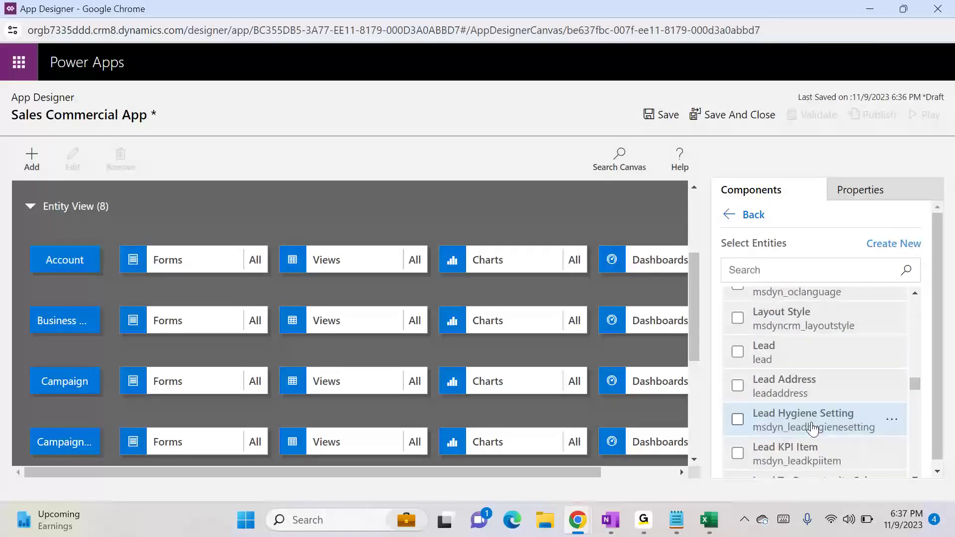
click(796, 354)
- Find the Opportunity entity in the entity list and add it to the app
scroll(819, 386, down, 15)
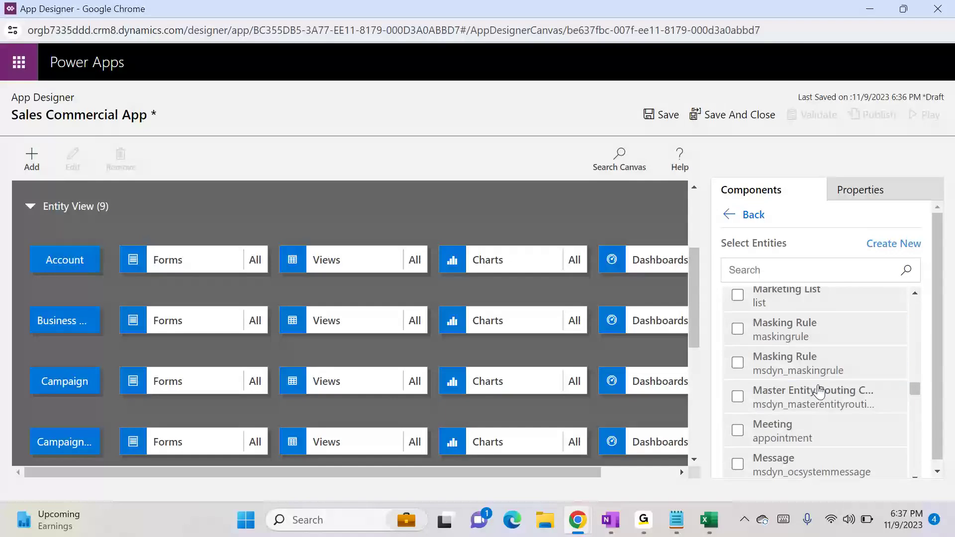
scroll(819, 391, down, 15)
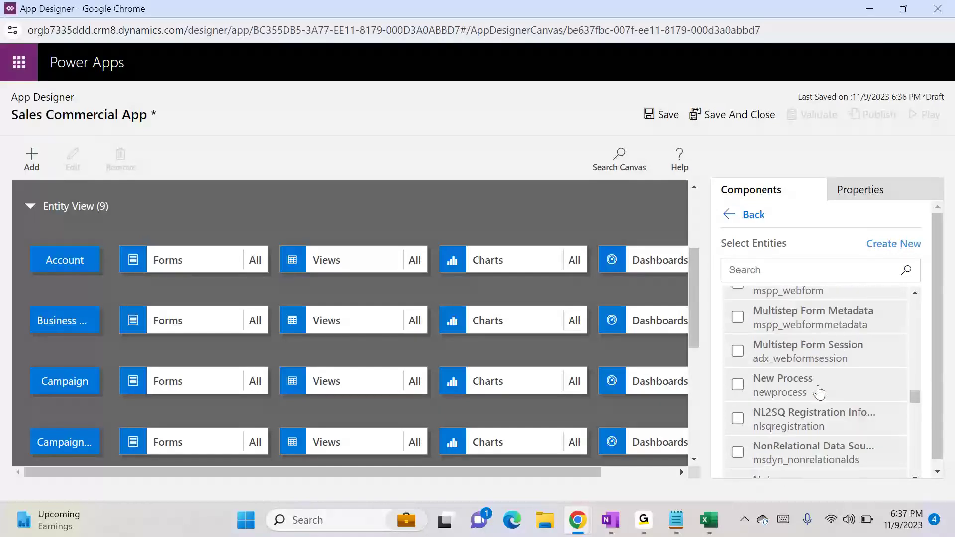
scroll(819, 393, down, 3)
scroll(818, 391, up, 6)
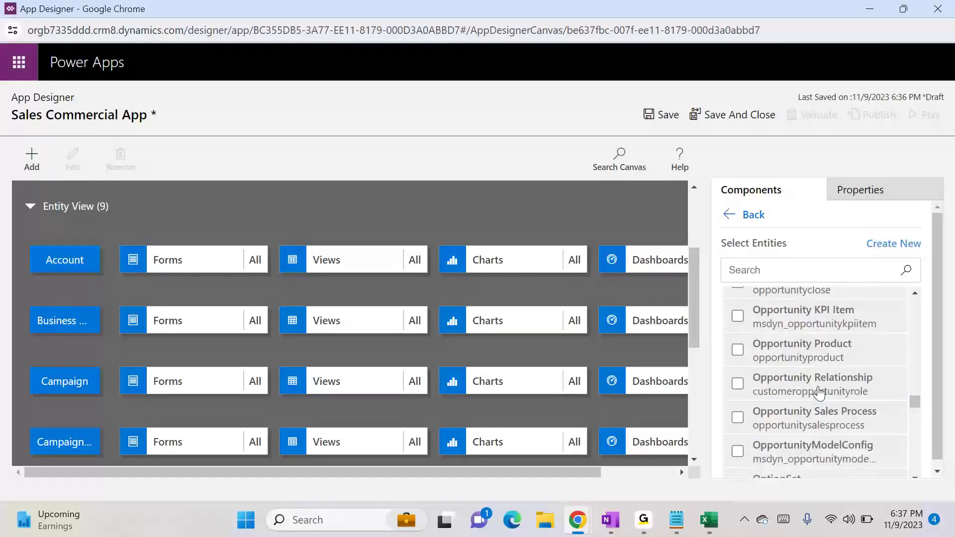
click(839, 423)
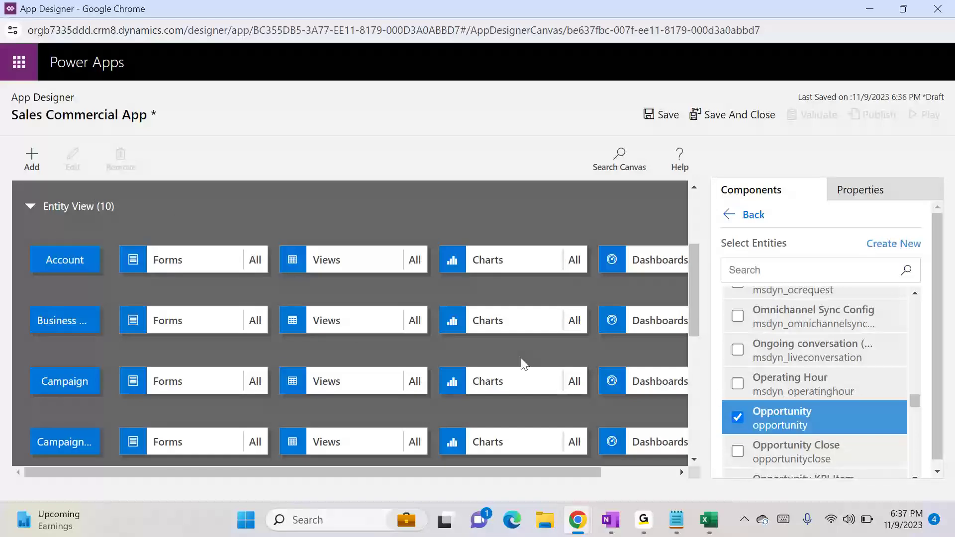
- Switch to the Dynamics 365 browser window and examine the list of dashboards in the Dynamics 365 — custom app
scroll(530, 348, up, 3)
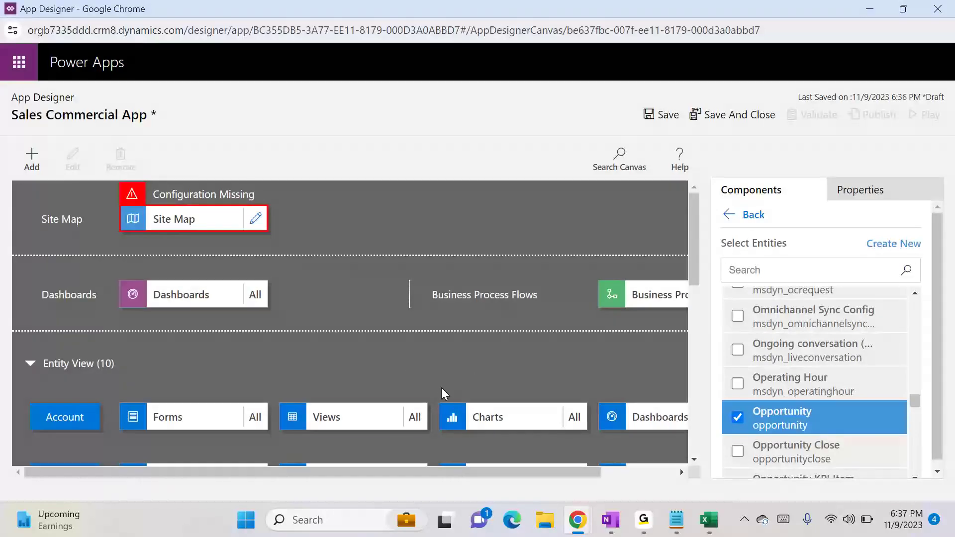
mouse_move(582, 520)
click(428, 438)
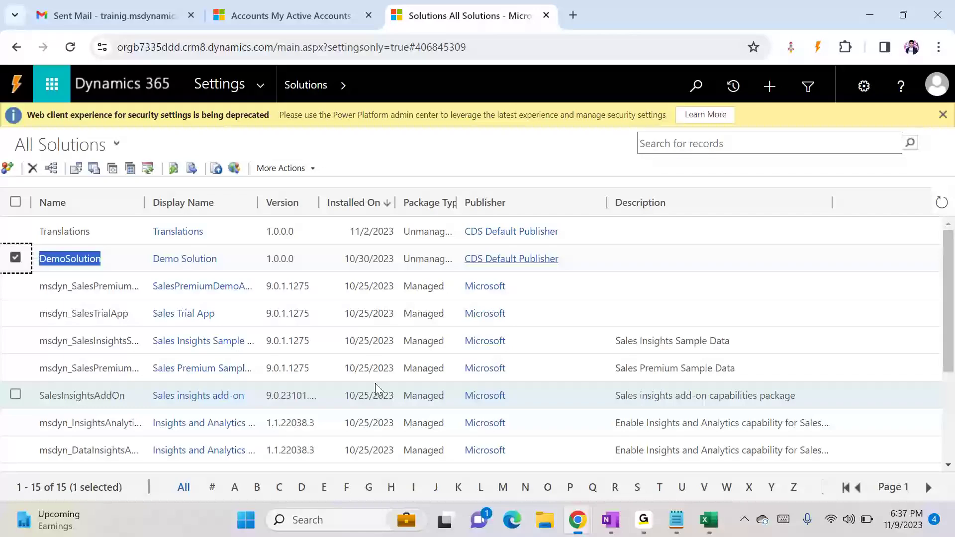
click(291, 15)
click(202, 85)
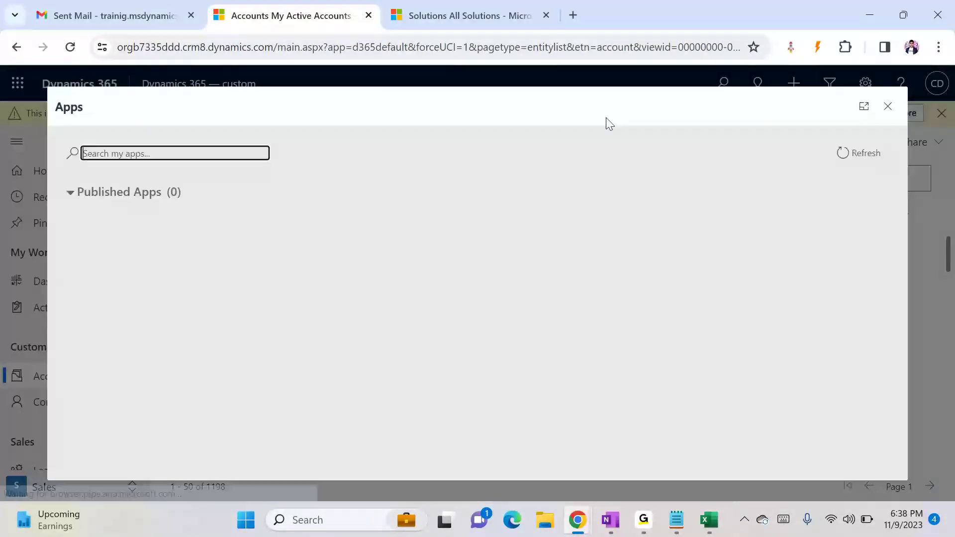
click(889, 105)
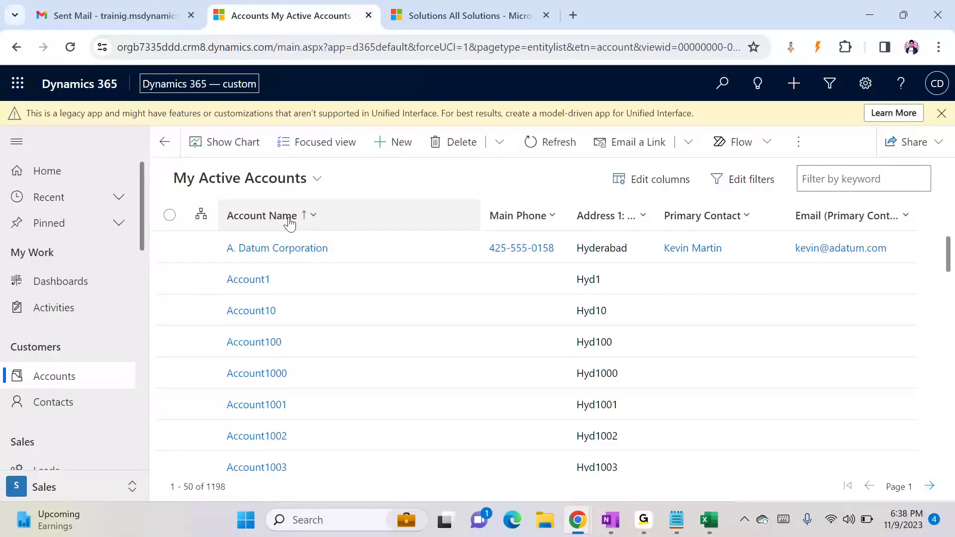
click(70, 282)
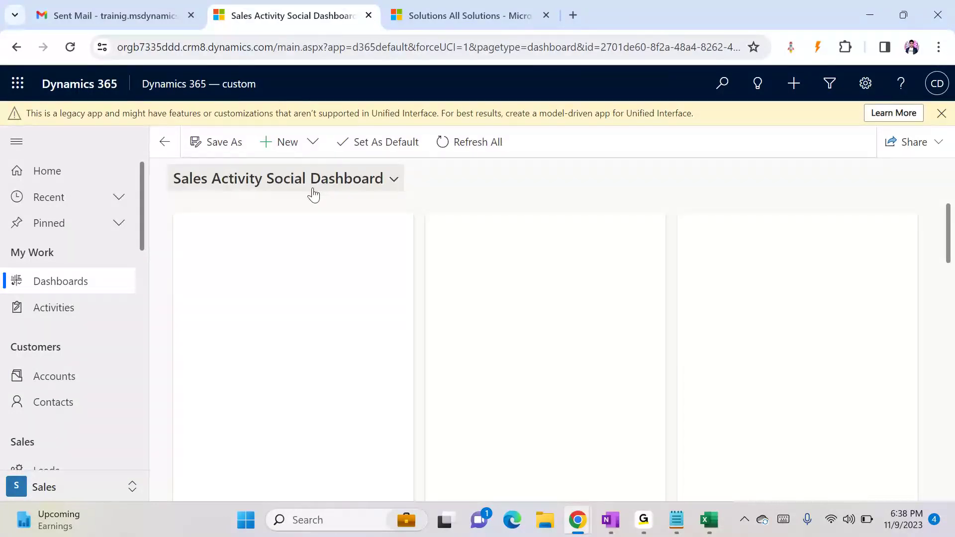
click(310, 186)
scroll(611, 444, down, 1)
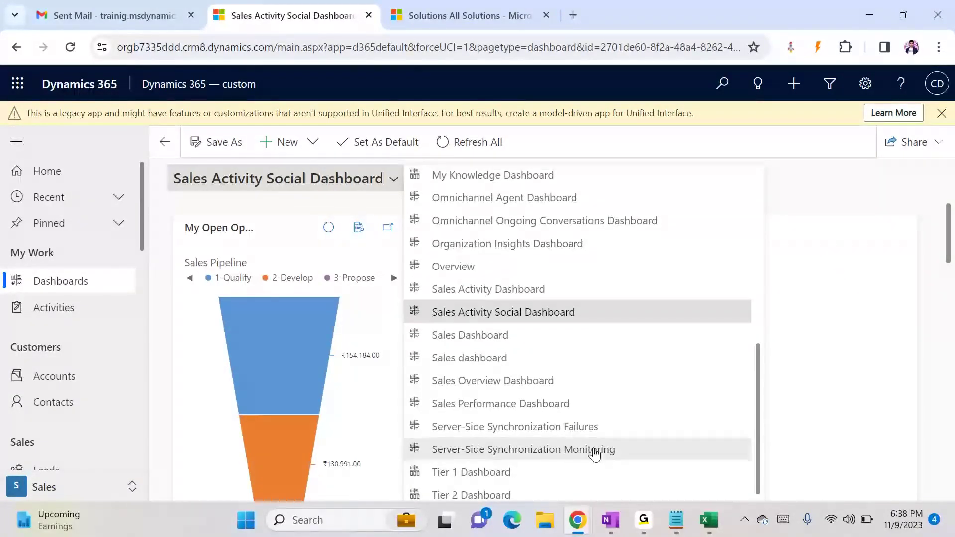
scroll(597, 452, up, 5)
- Open the Sales Hub app and examine which system dashboards it offers
click(159, 89)
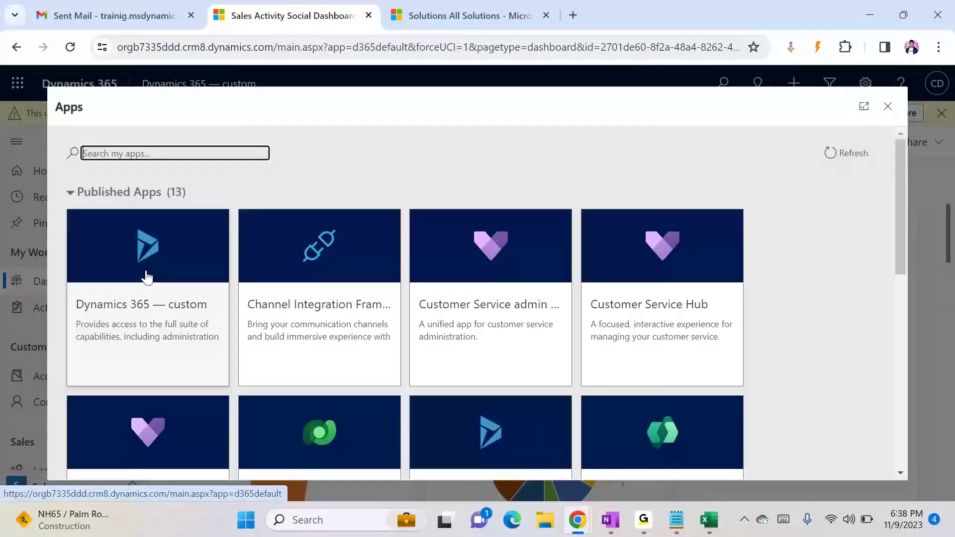
scroll(385, 338, down, 6)
click(291, 287)
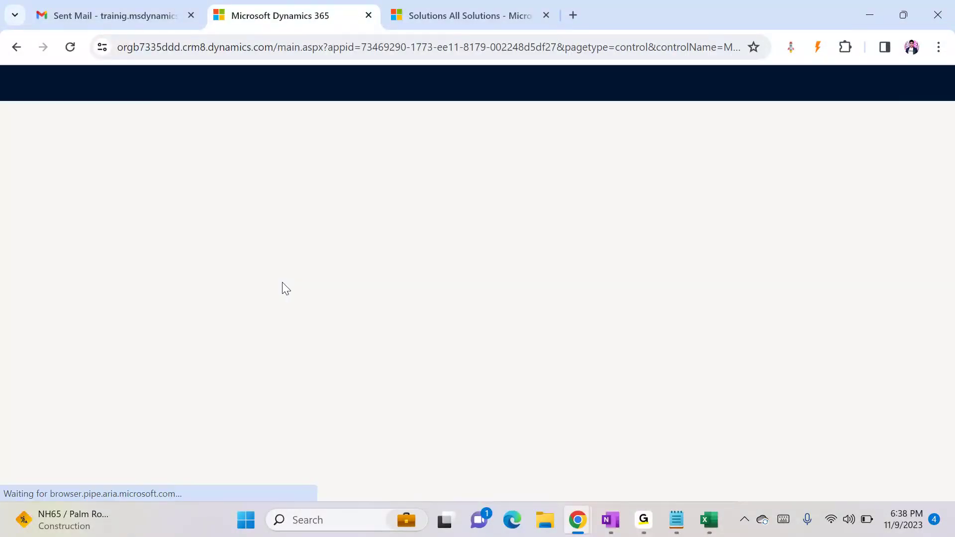
click(125, 302)
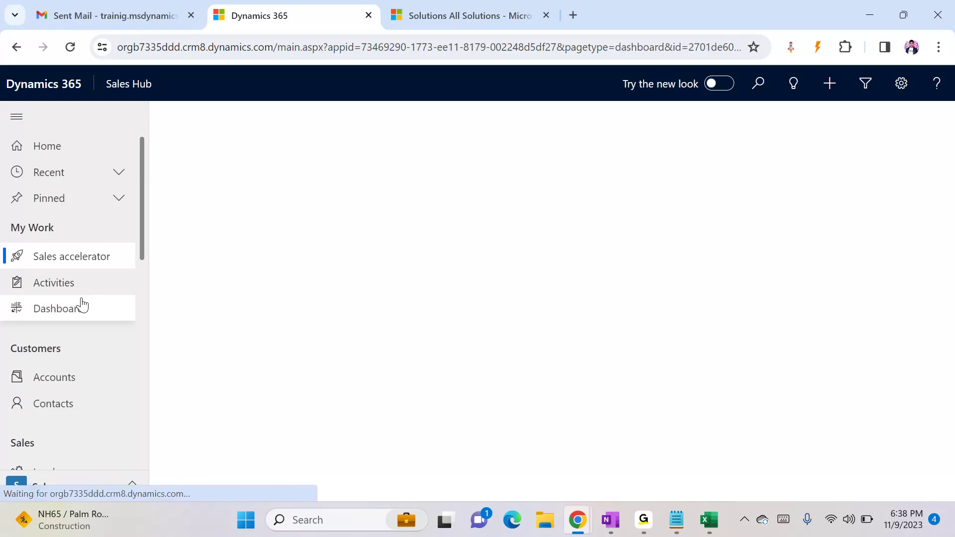
click(336, 163)
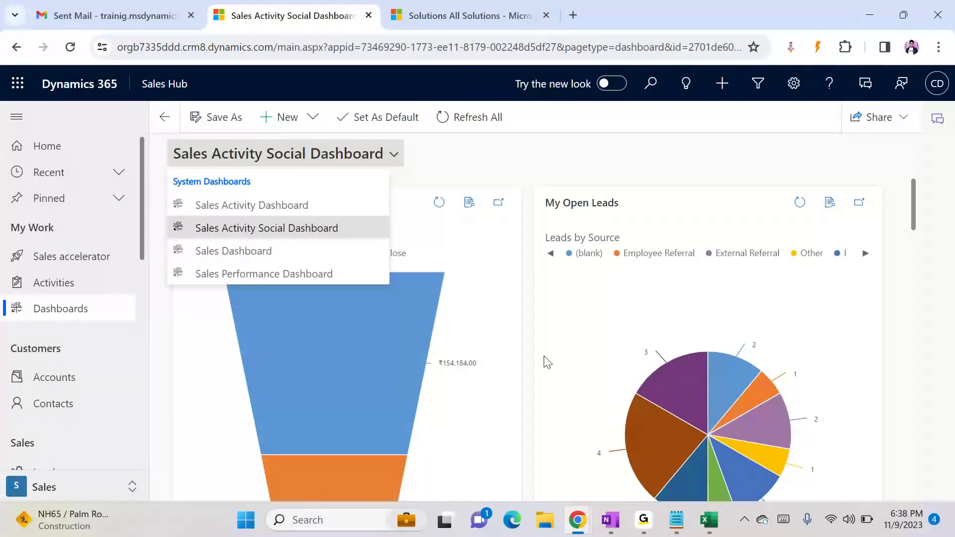
- Return to the App Designer and limit the Sales Commercial App's dashboards to the Customer Service Agent classic dashboard
key(alt+Tab)
click(201, 298)
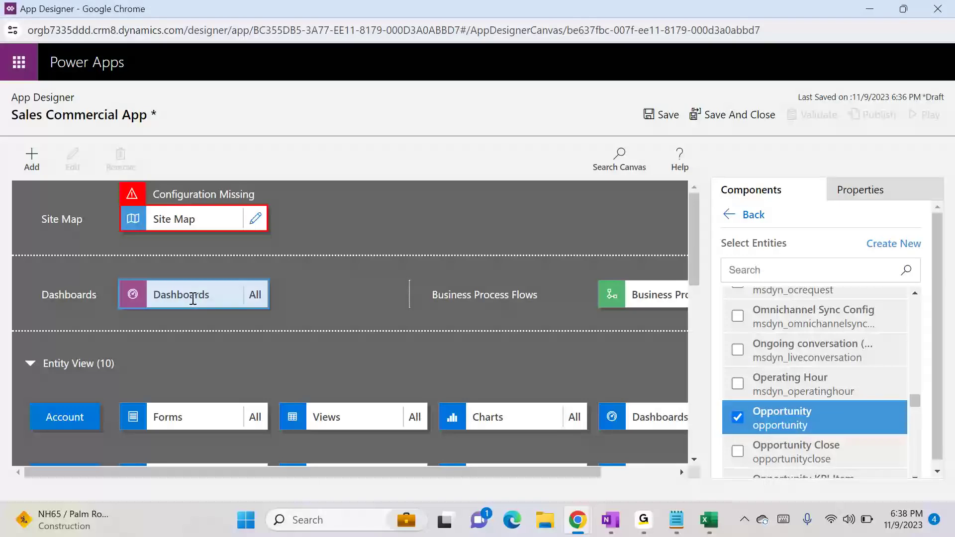
click(791, 347)
scroll(796, 359, down, 3)
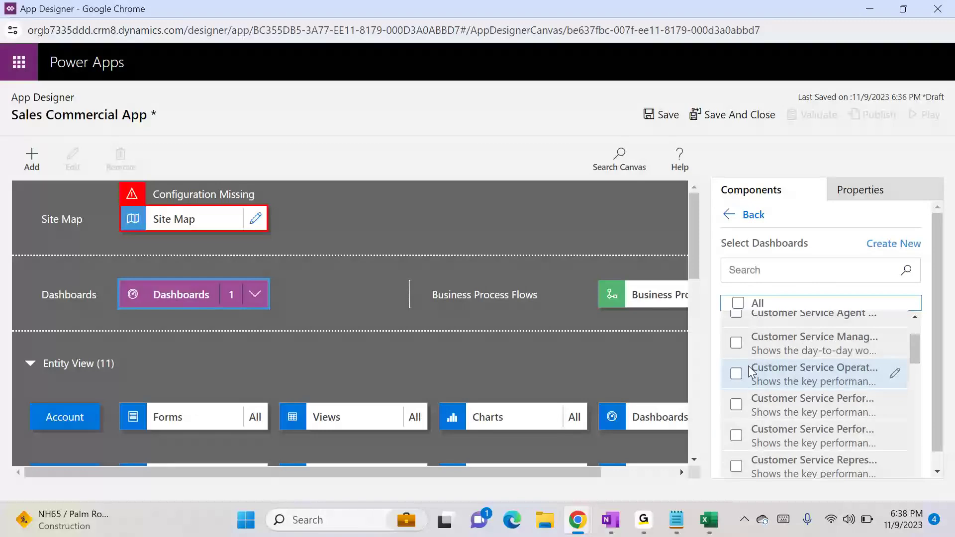
scroll(748, 366, up, 3)
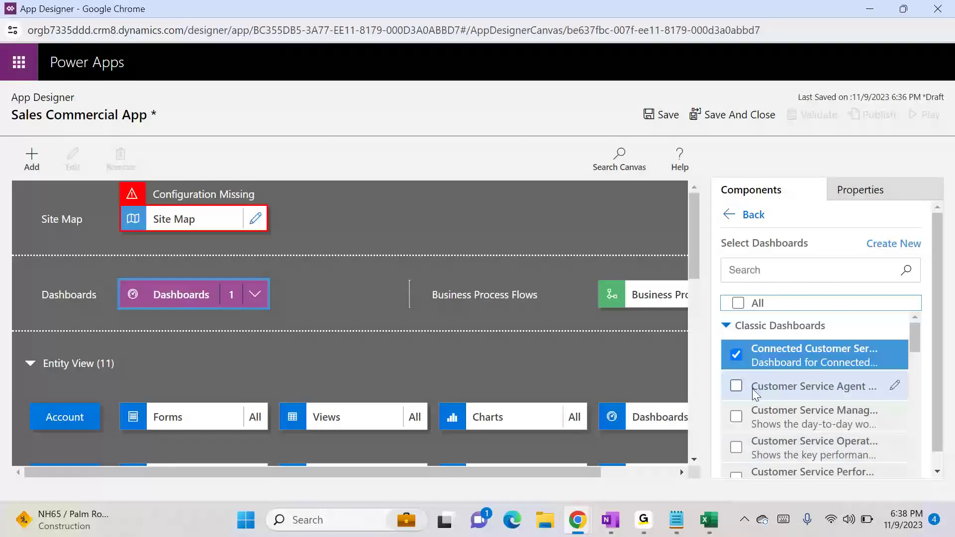
click(736, 368)
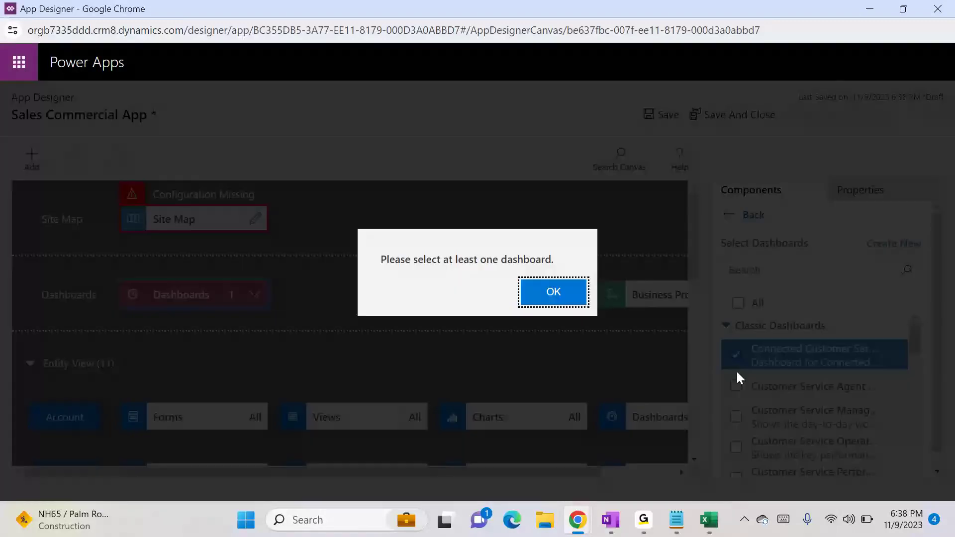
click(552, 291)
click(742, 387)
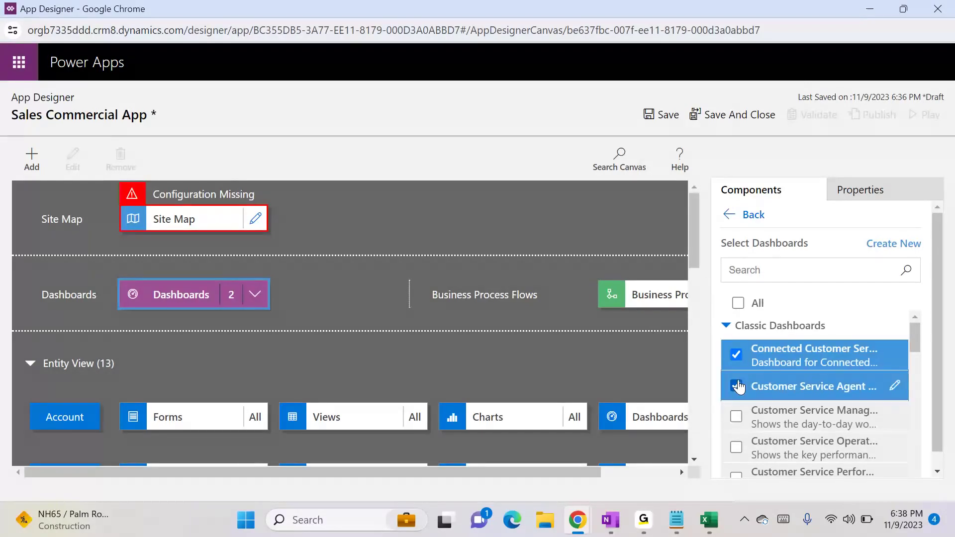
click(737, 356)
- Add the classic dashboard "Sales dashboard" to the app's selected dashboards
scroll(771, 438, down, 10)
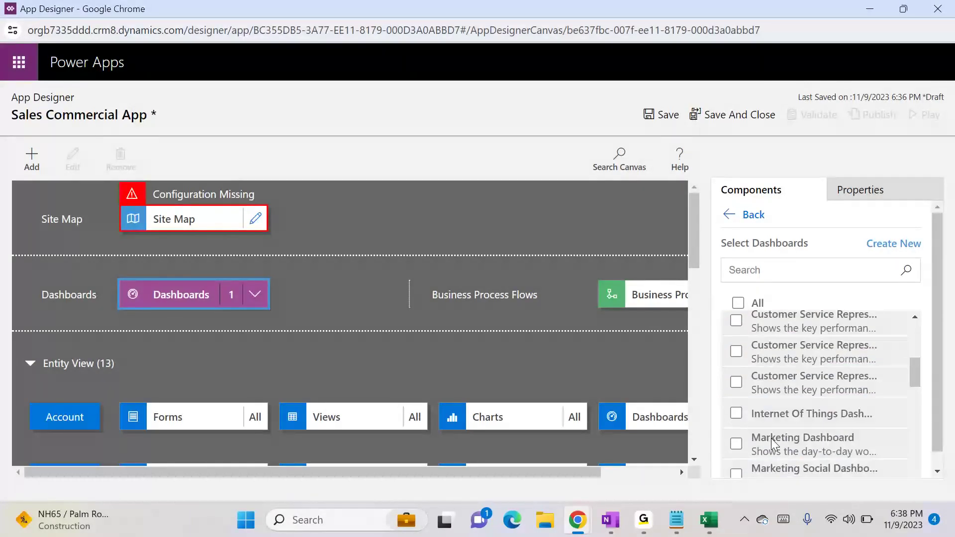
scroll(771, 437, down, 3)
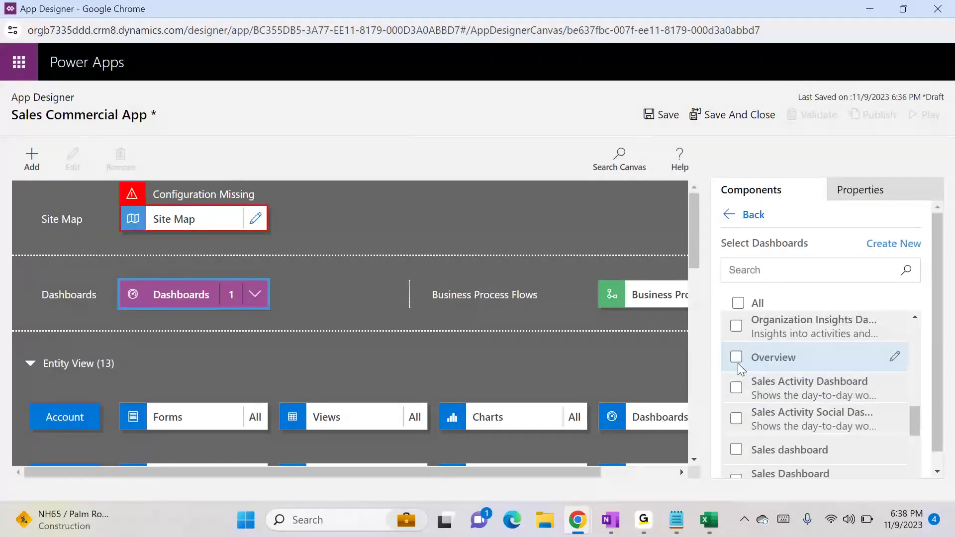
click(736, 450)
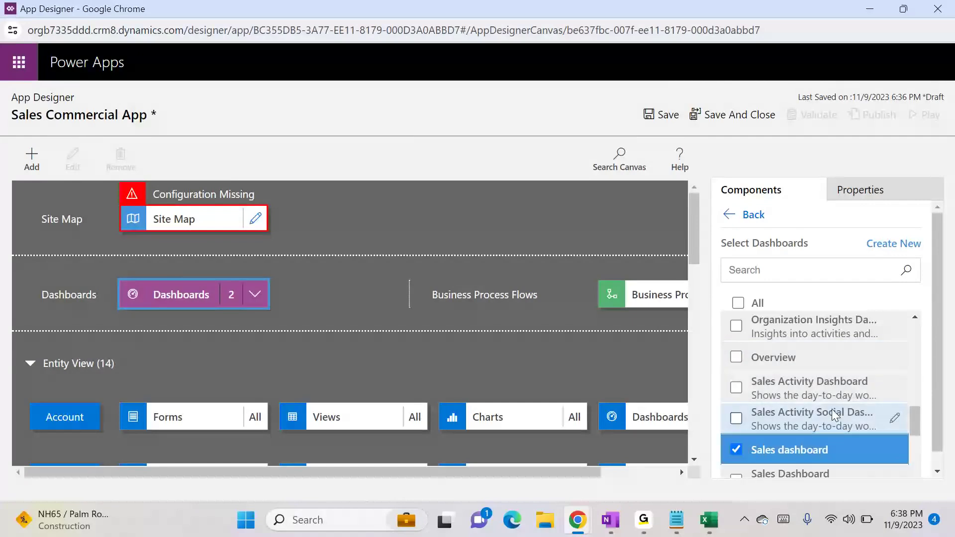
scroll(833, 413, down, 3)
scroll(821, 390, down, 3)
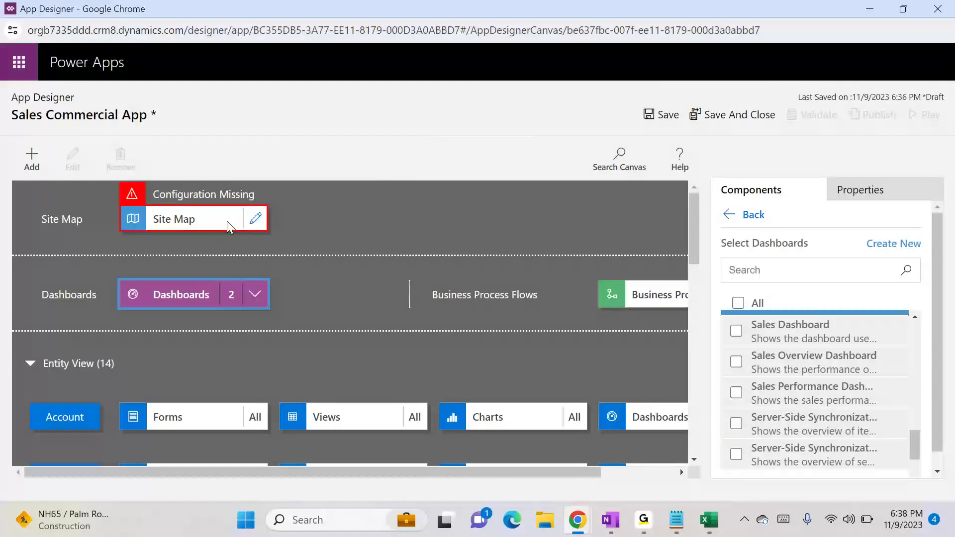
- Open the app's site map for editing, leaving the App Designer canvas without saving its changes
click(211, 214)
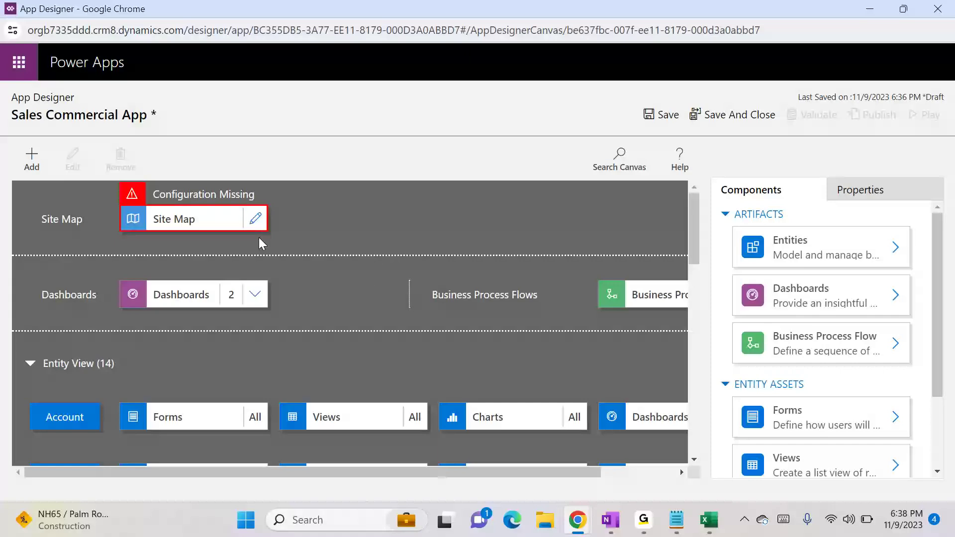
click(255, 220)
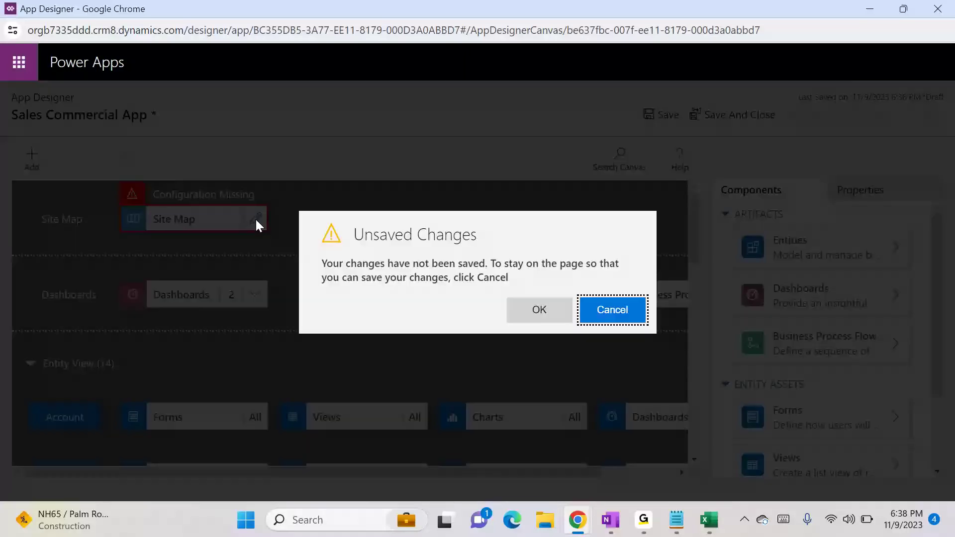
click(542, 308)
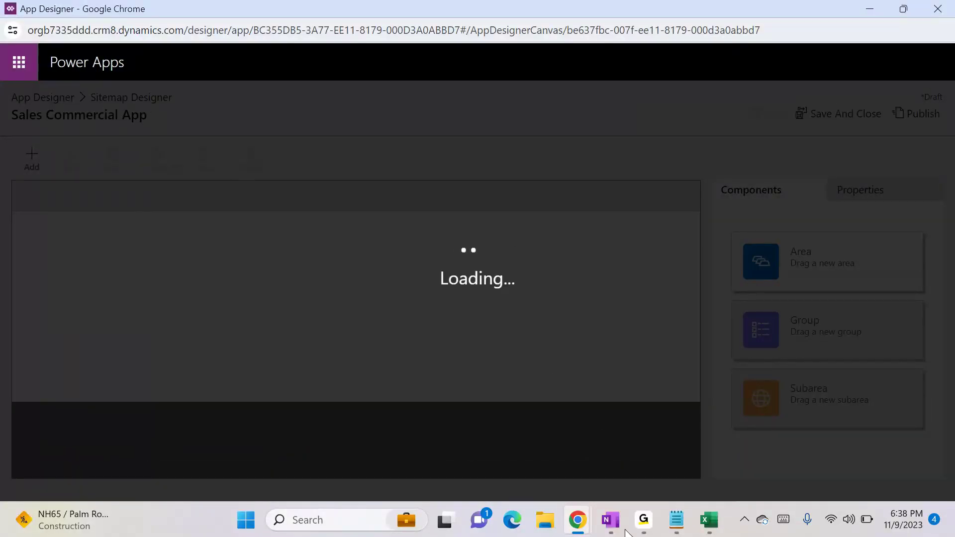
- Switch to Sales Hub and examine its areas and navigation groups, including App Settings, finishing in the Sales area
mouse_move(578, 517)
click(482, 486)
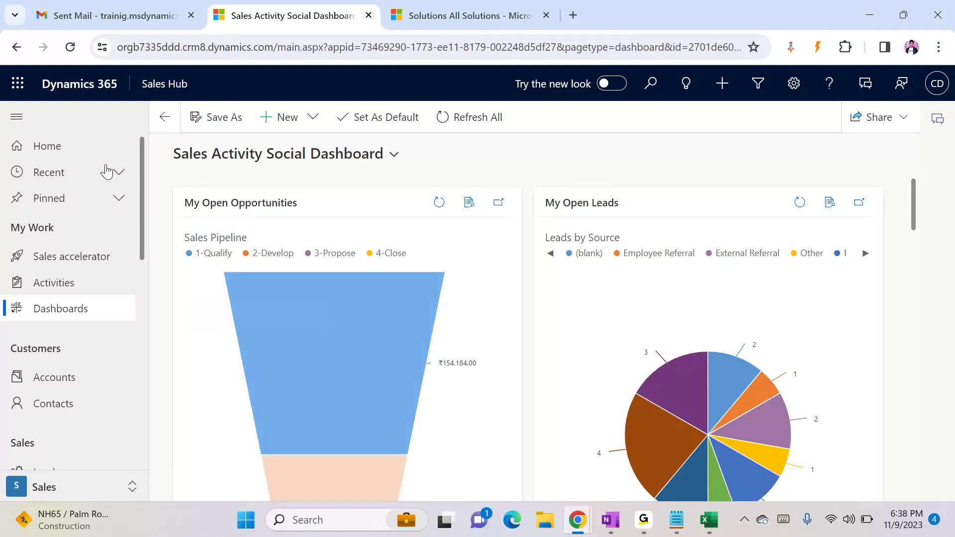
click(64, 487)
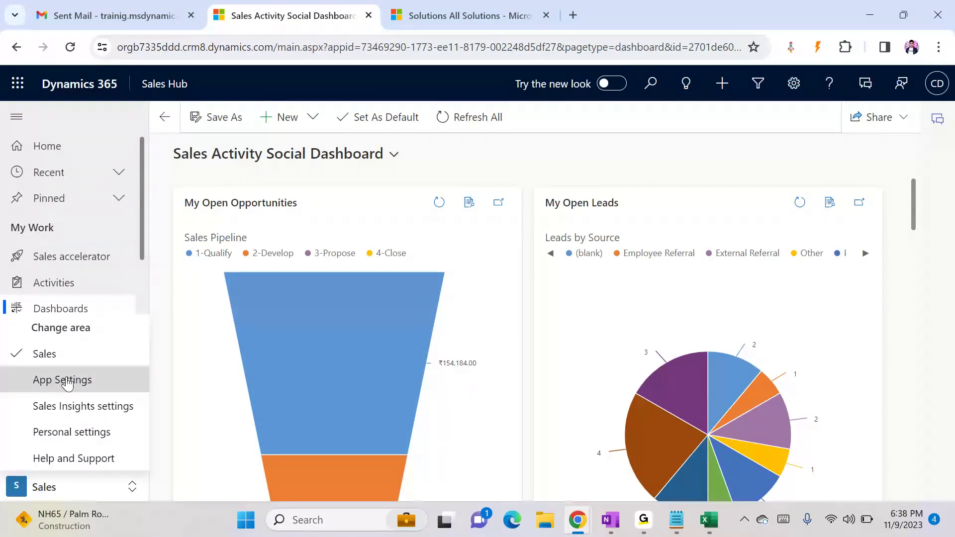
click(164, 289)
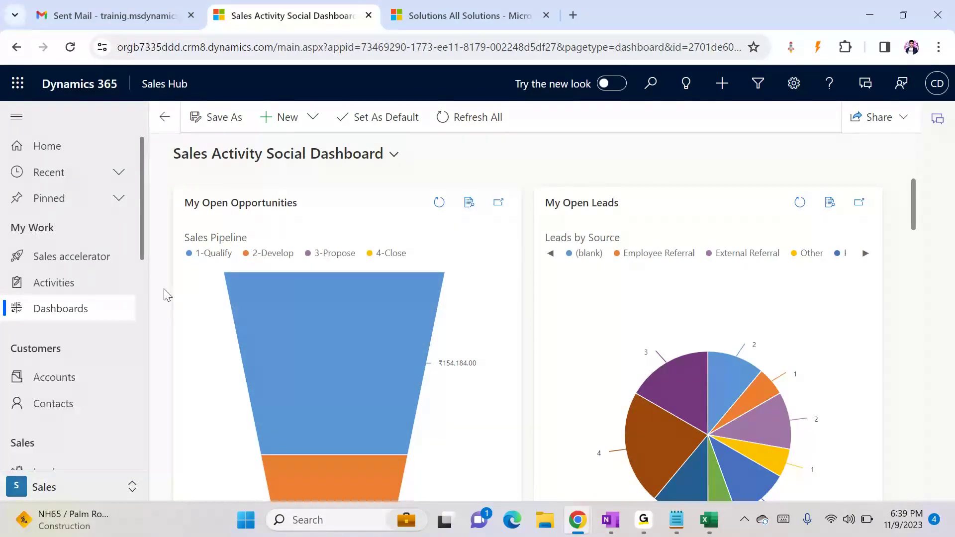
click(44, 489)
click(72, 379)
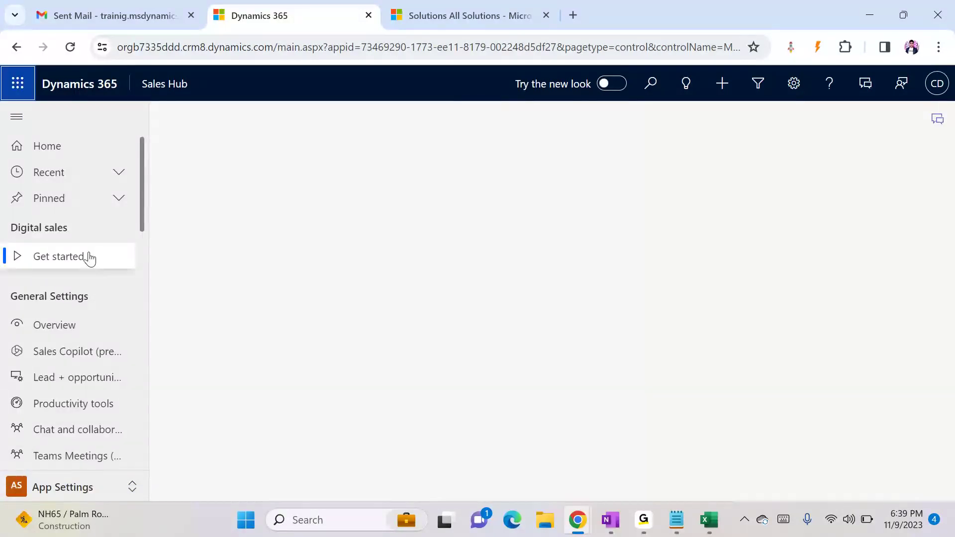
click(68, 486)
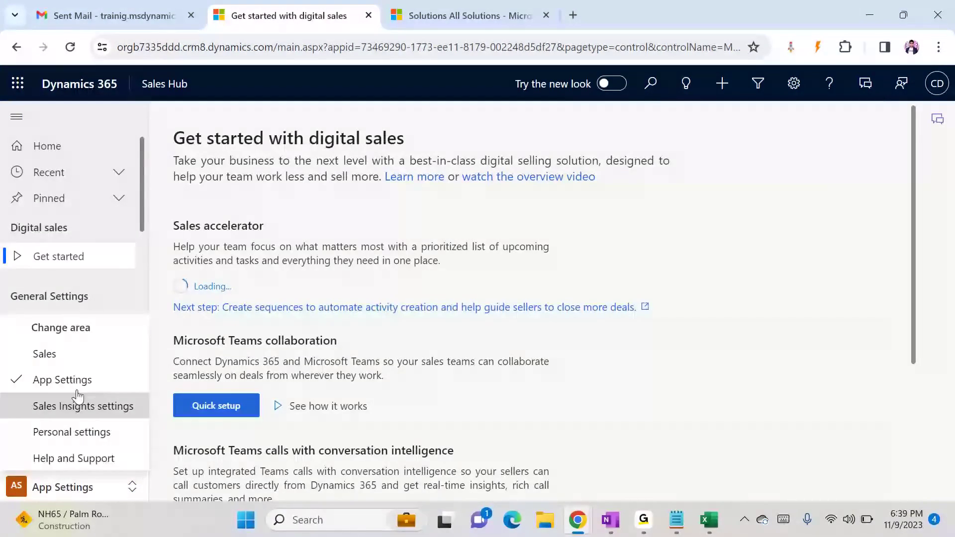
click(69, 362)
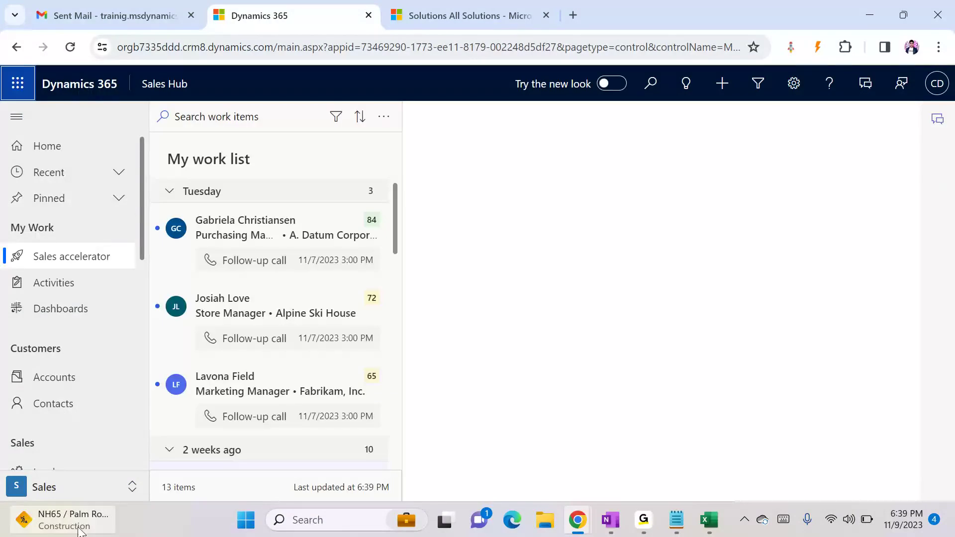
- Return to the Sitemap Designer and title the new area "Sales"
mouse_move(588, 511)
click(725, 470)
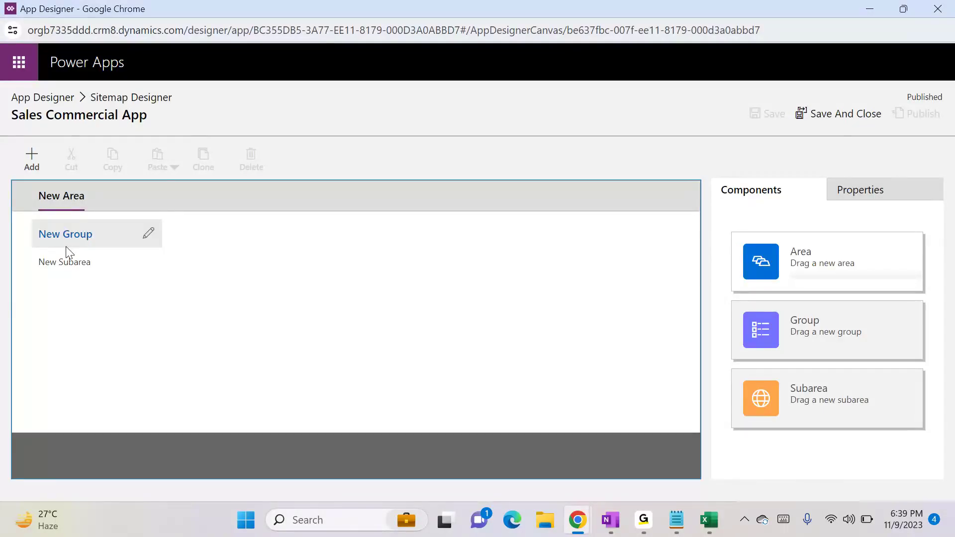
click(91, 207)
click(816, 294)
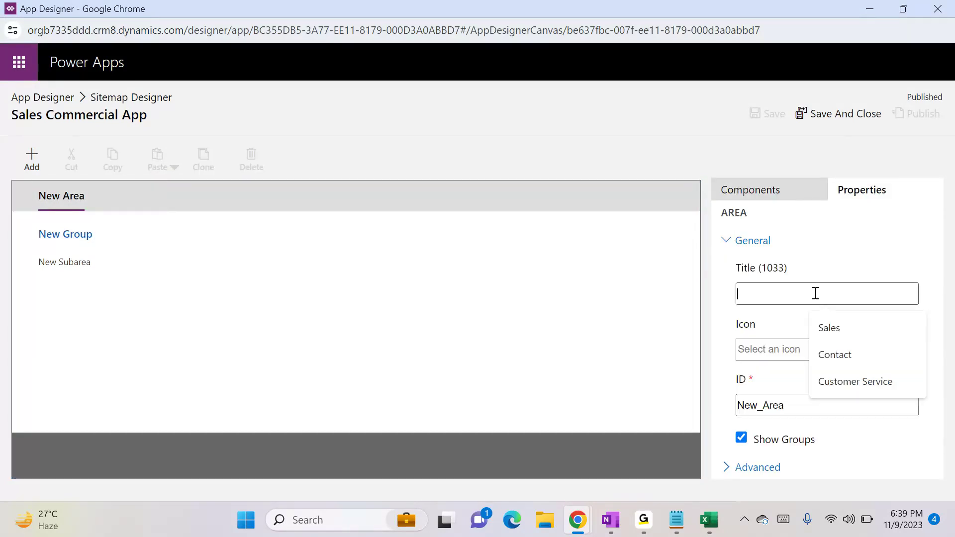
text(Sales)
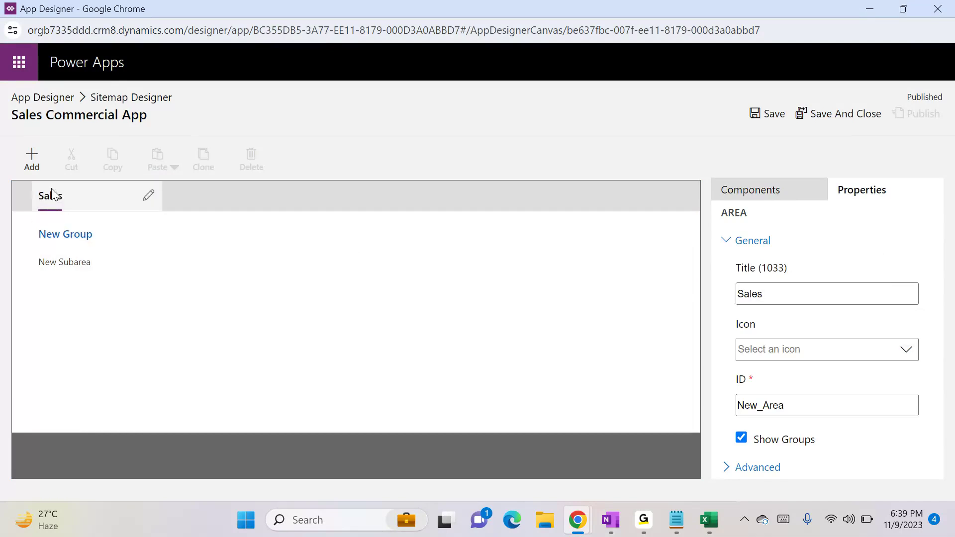
- Title the new group in the Sales area "Customers"
click(83, 236)
click(800, 292)
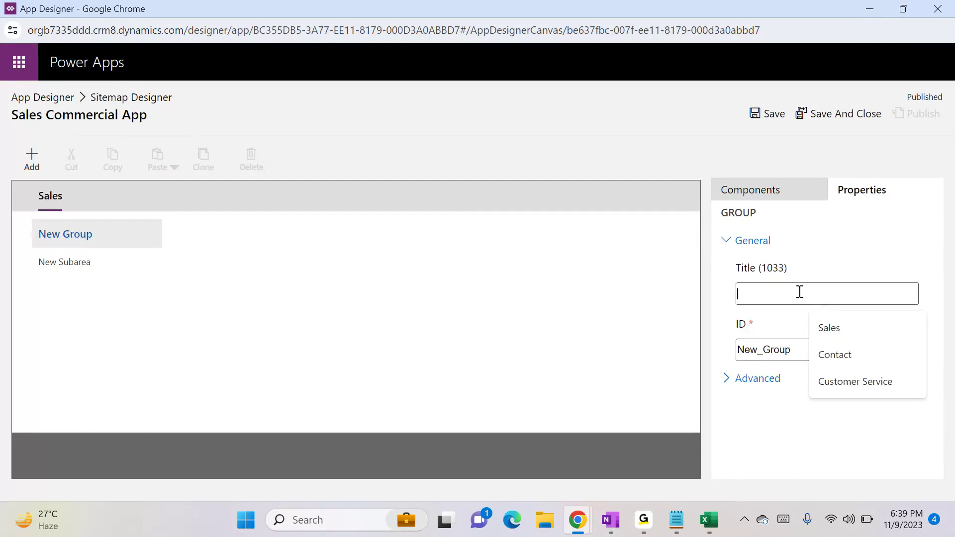
text(Customers)
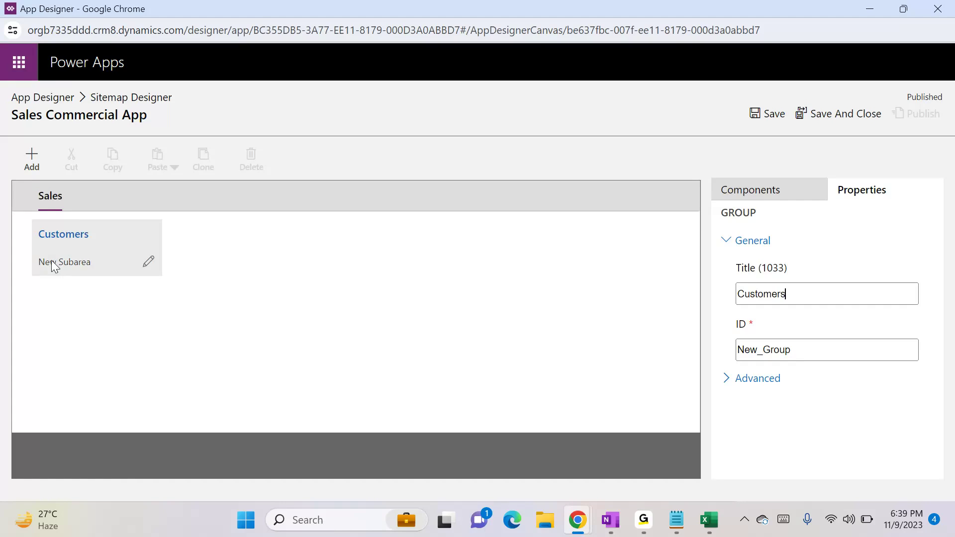
- Set the new subarea in the Customers group to type Entity, using the Account entity
click(127, 264)
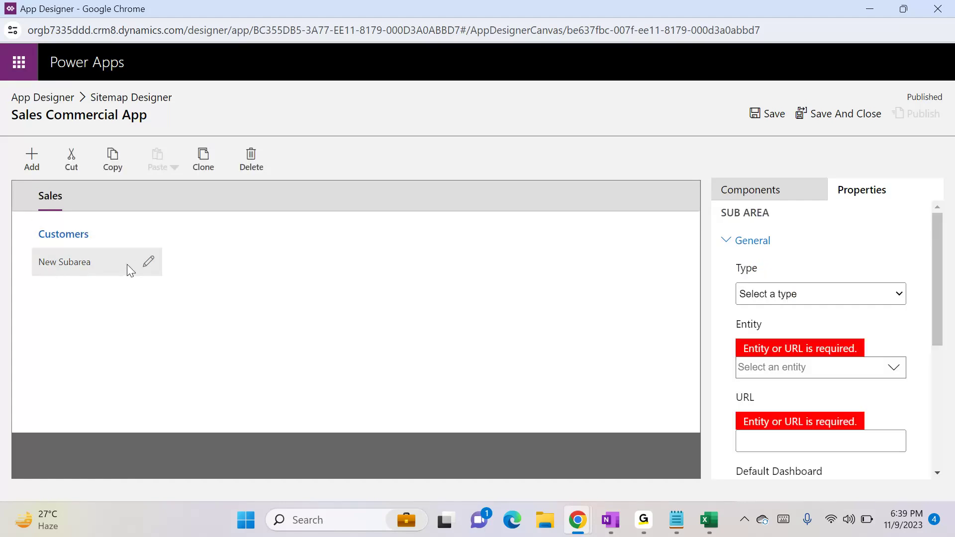
click(871, 294)
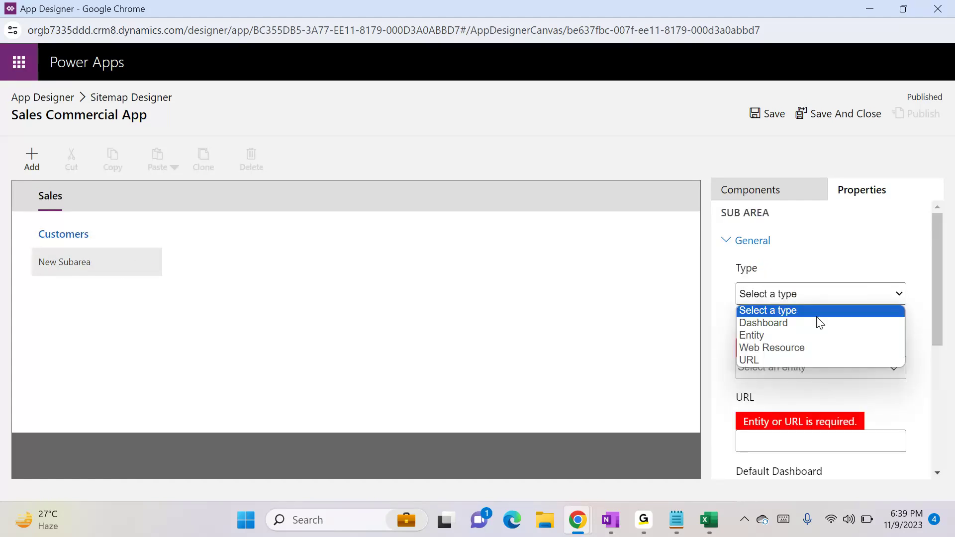
click(770, 337)
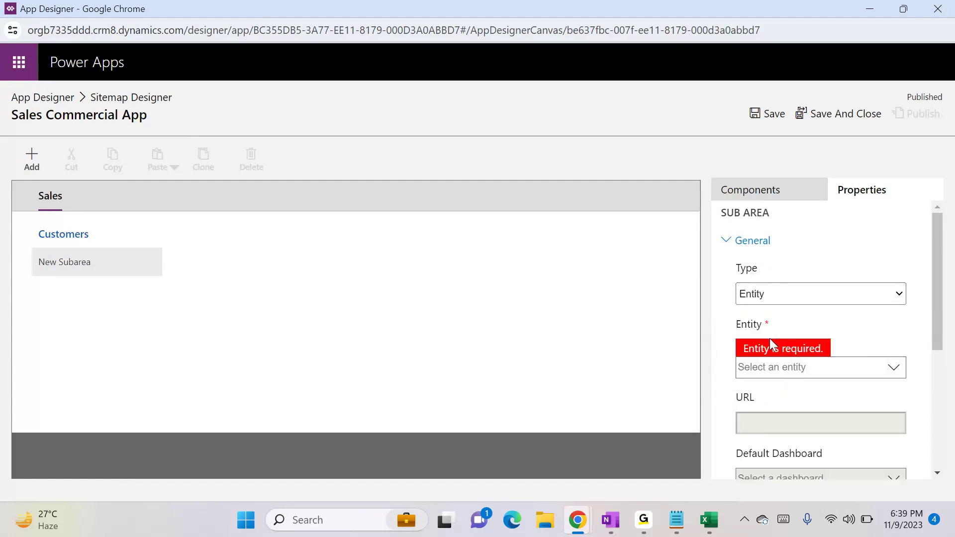
click(844, 376)
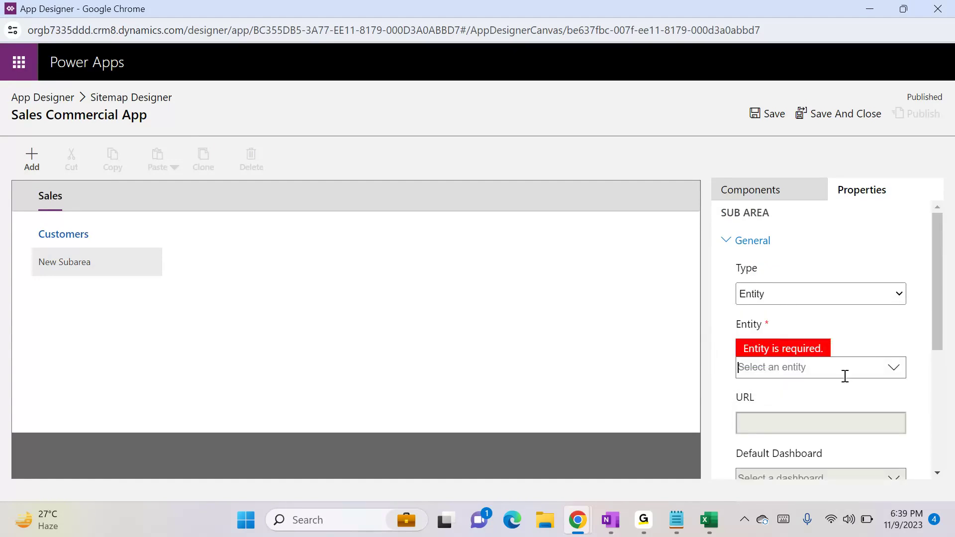
click(893, 370)
scroll(829, 416, down, 4)
scroll(819, 423, up, 3)
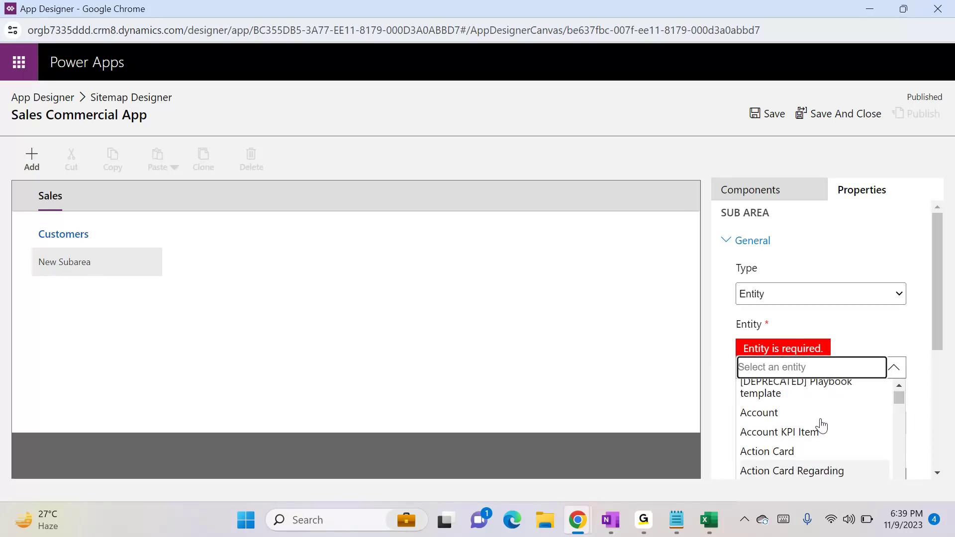
click(824, 404)
scroll(865, 413, down, 5)
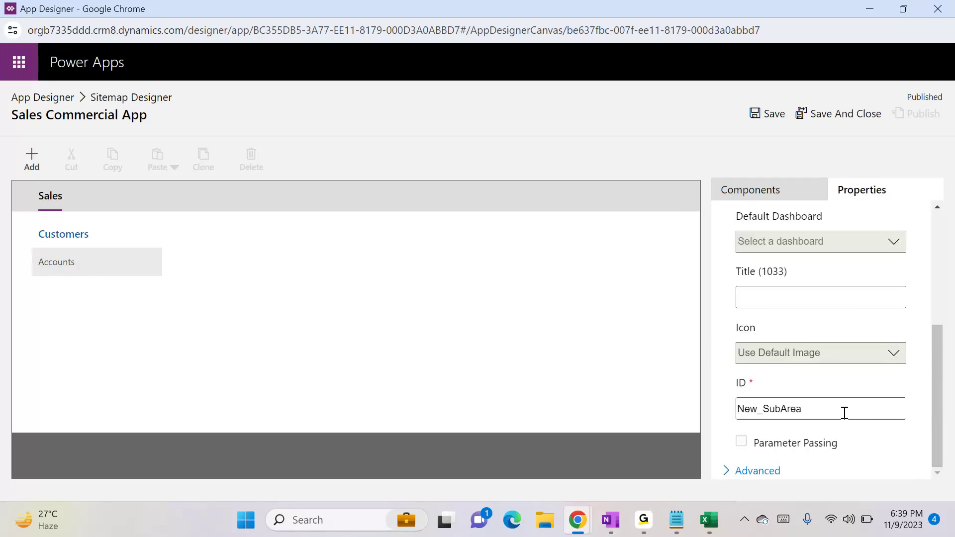
- Add a second subarea to the Customers group with type Entity and the Contact entity
click(88, 234)
click(31, 159)
click(40, 257)
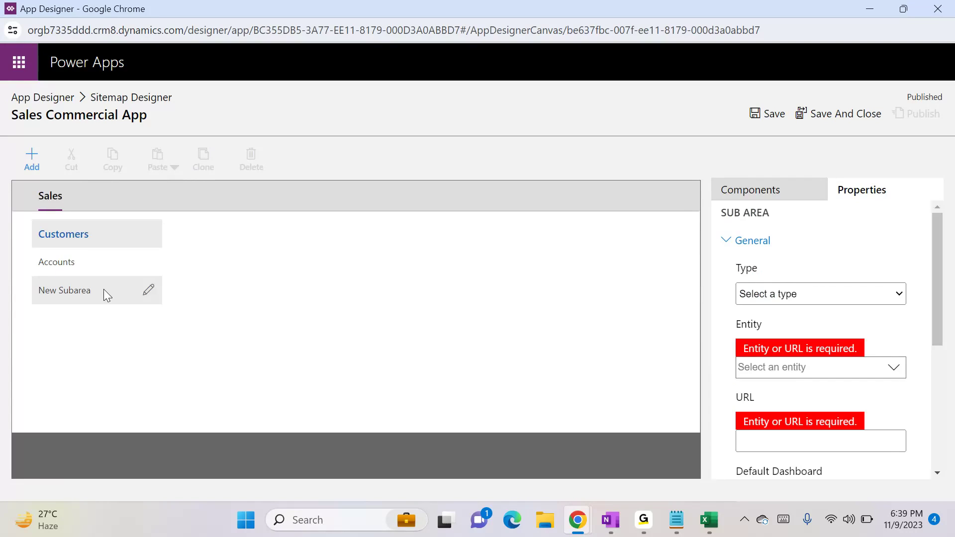
click(790, 298)
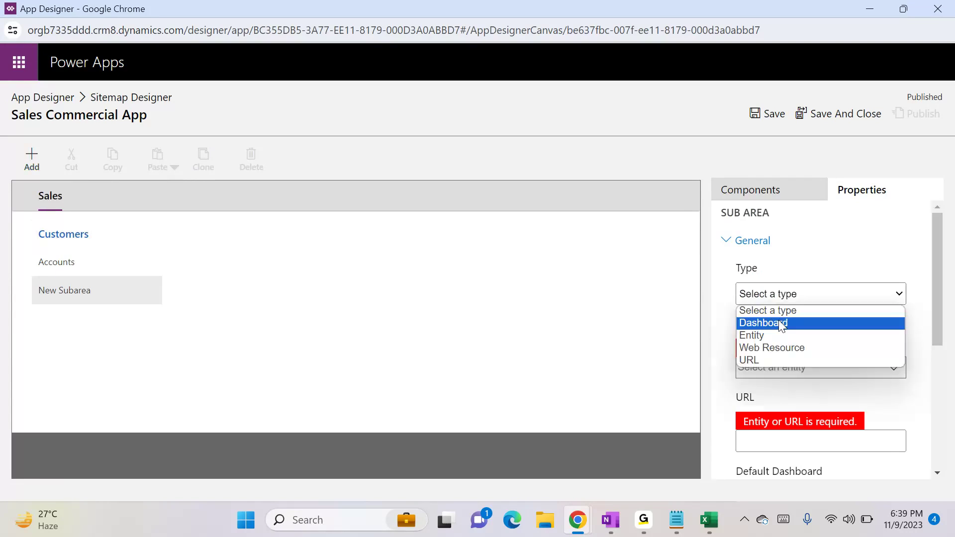
click(757, 337)
text(c)
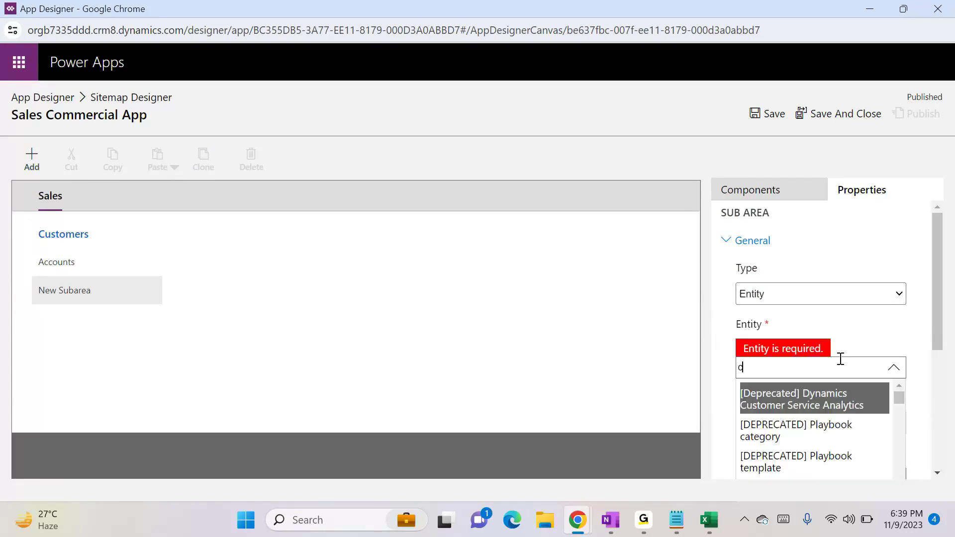
text(onta)
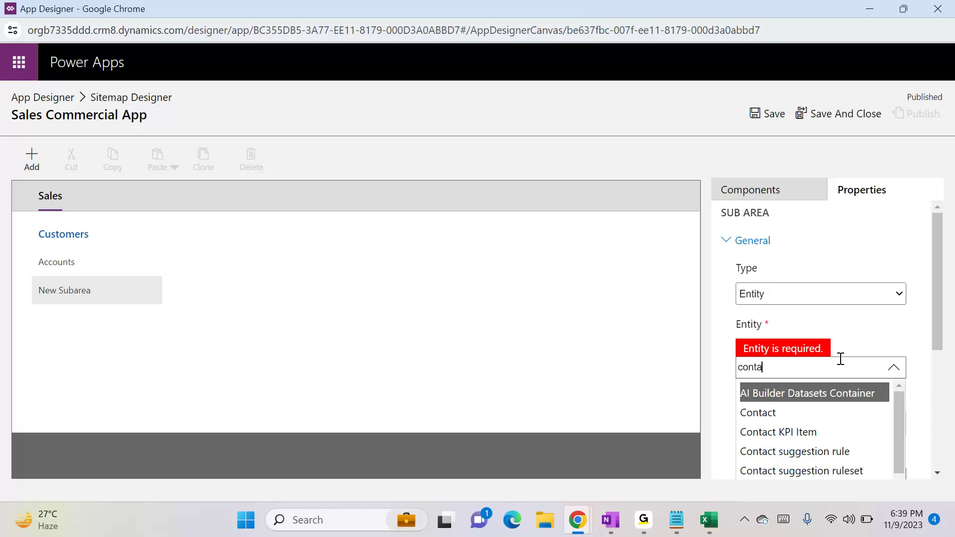
click(805, 409)
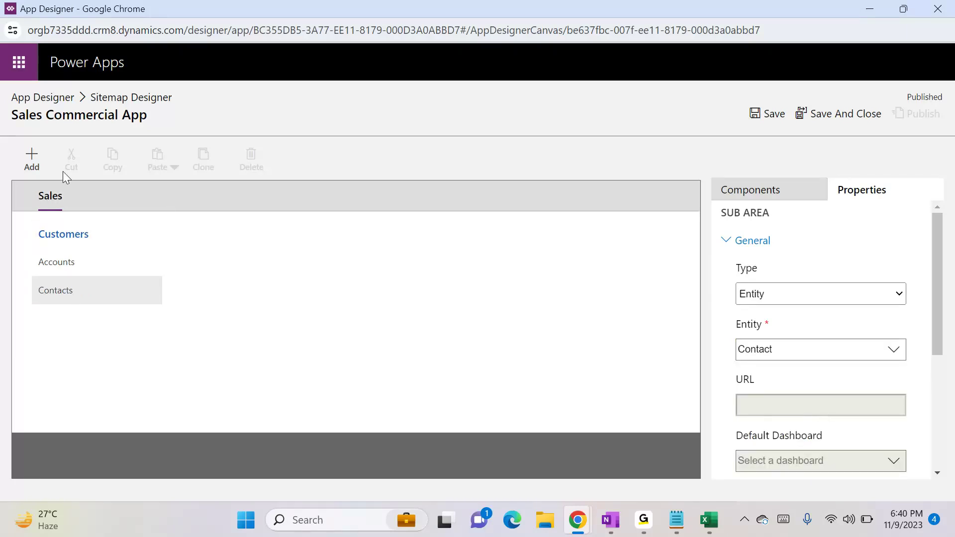
- Add a second group to the Sales area, dismissing the error report without sending it, and title the group "Deals"
click(32, 159)
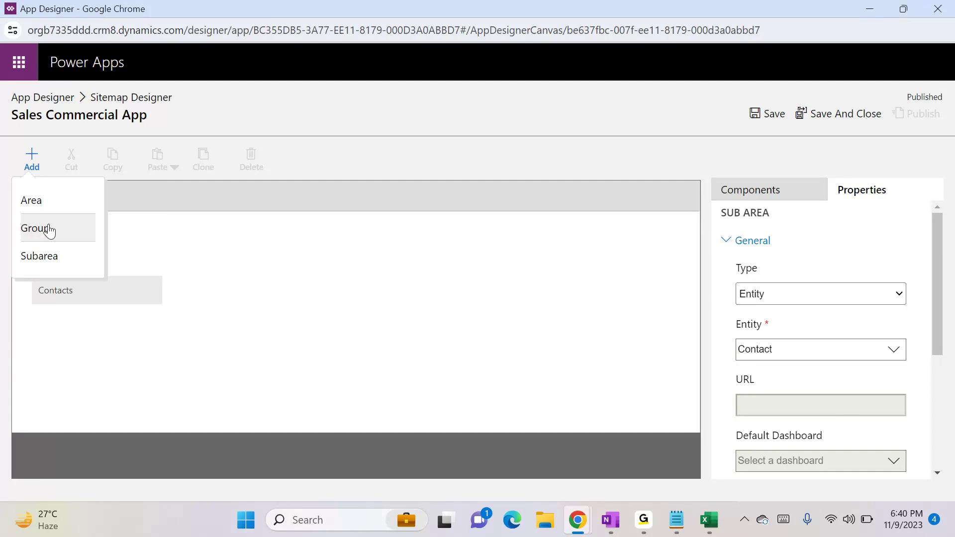
click(75, 228)
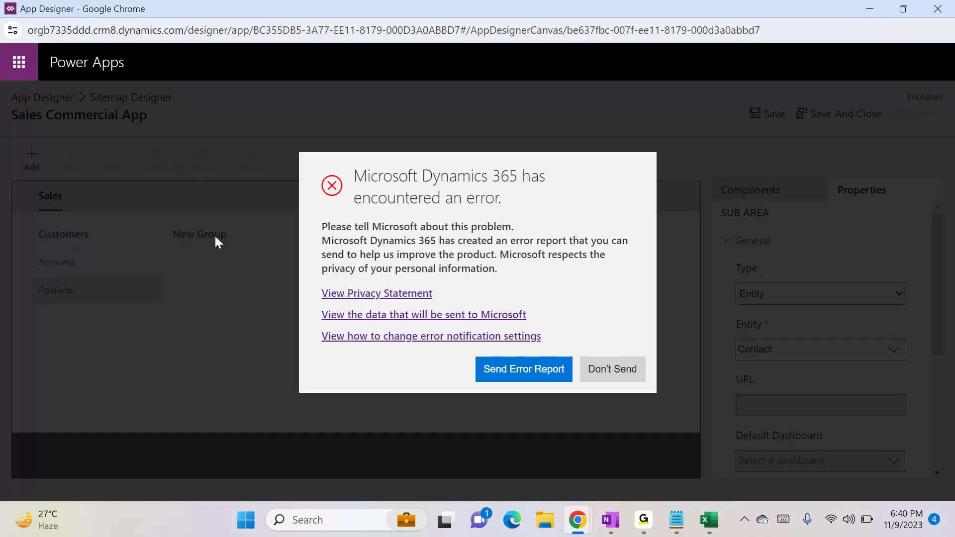
click(612, 370)
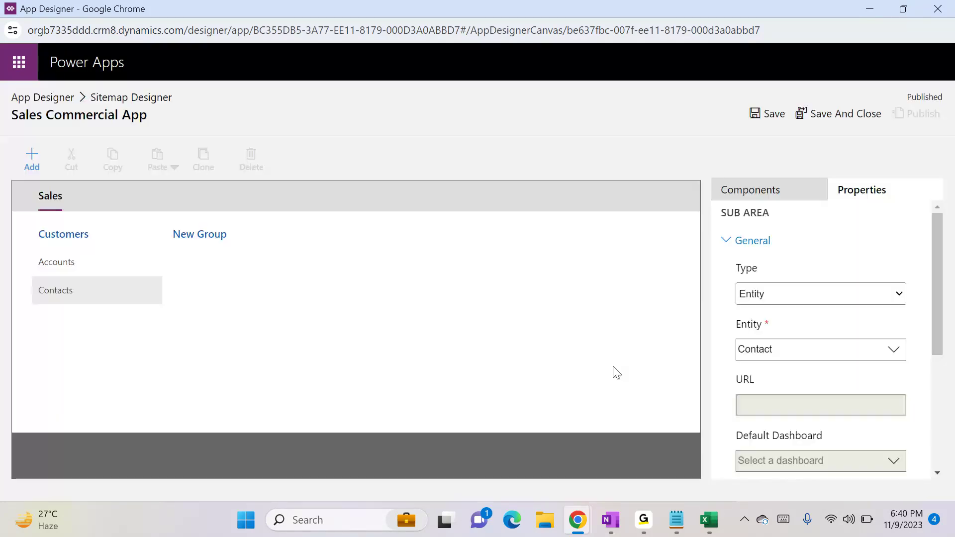
click(223, 235)
click(822, 300)
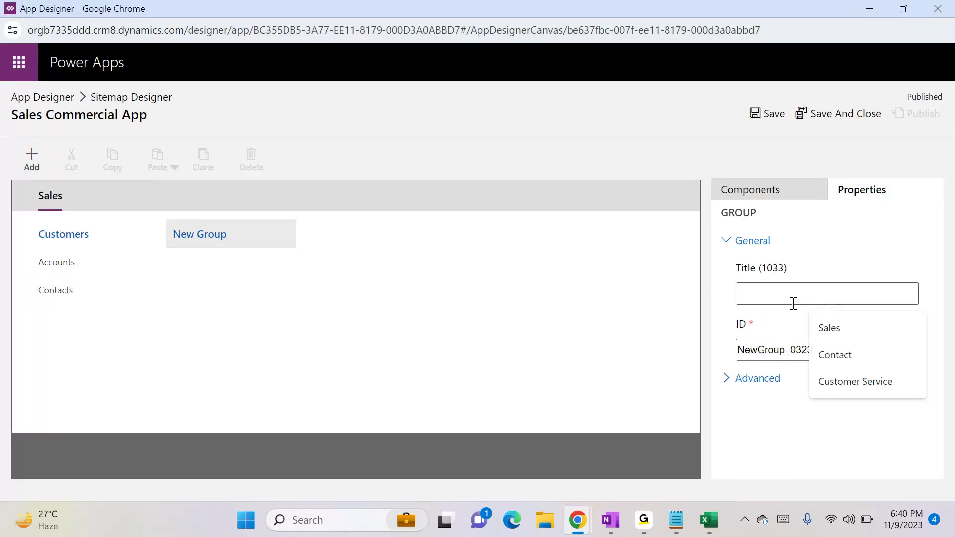
text(Deals)
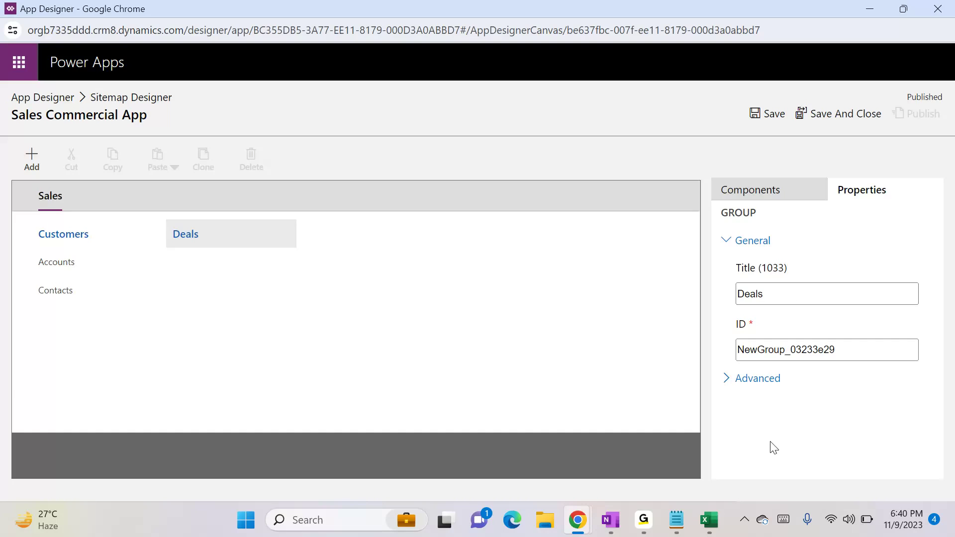
- Add a subarea to the Deals group with type Entity and the Lead Address entity
mouse_move(204, 252)
click(33, 161)
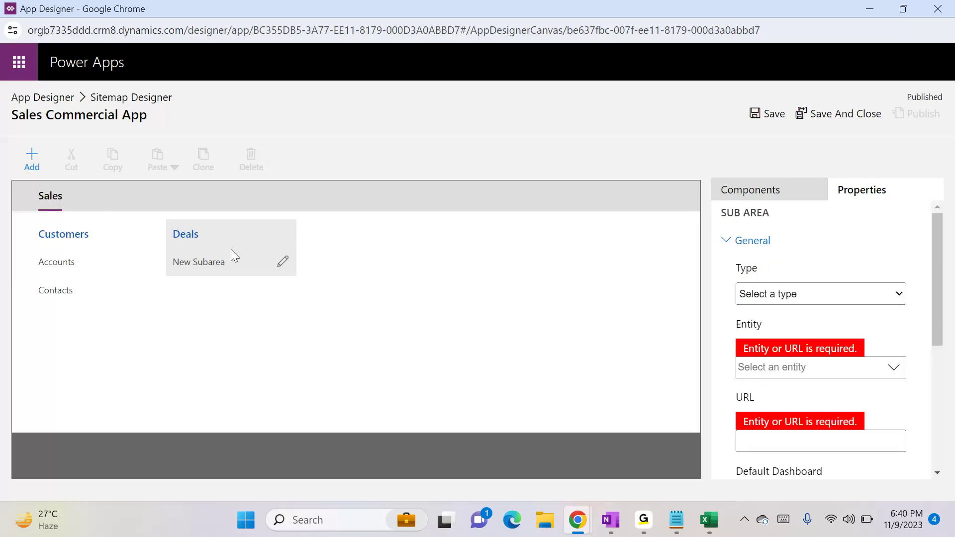
click(199, 232)
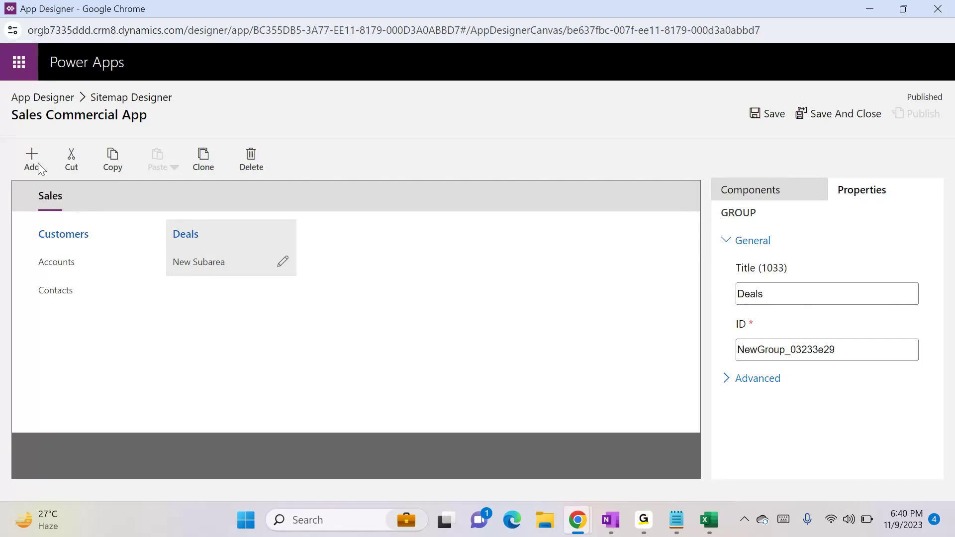
click(234, 264)
click(844, 300)
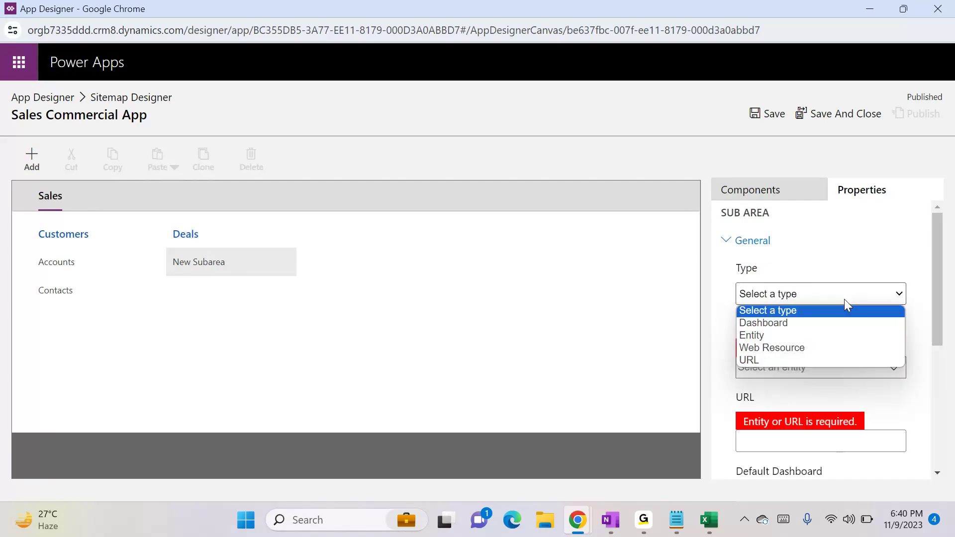
click(792, 331)
click(809, 359)
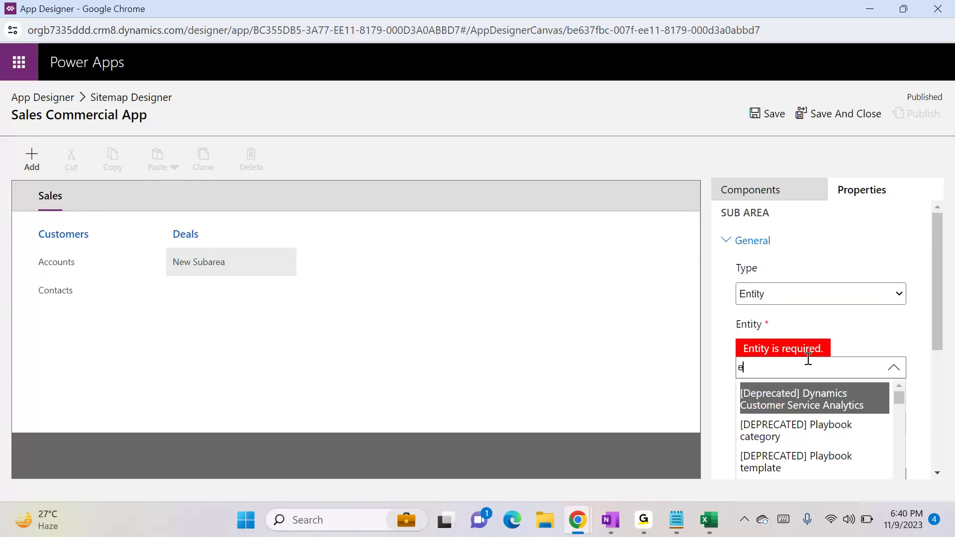
text(lea)
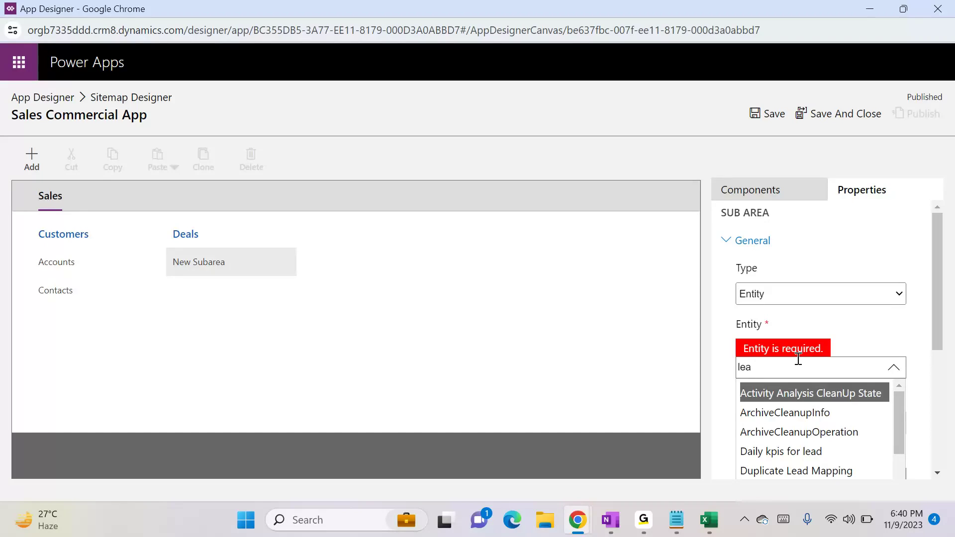
text(d)
click(797, 451)
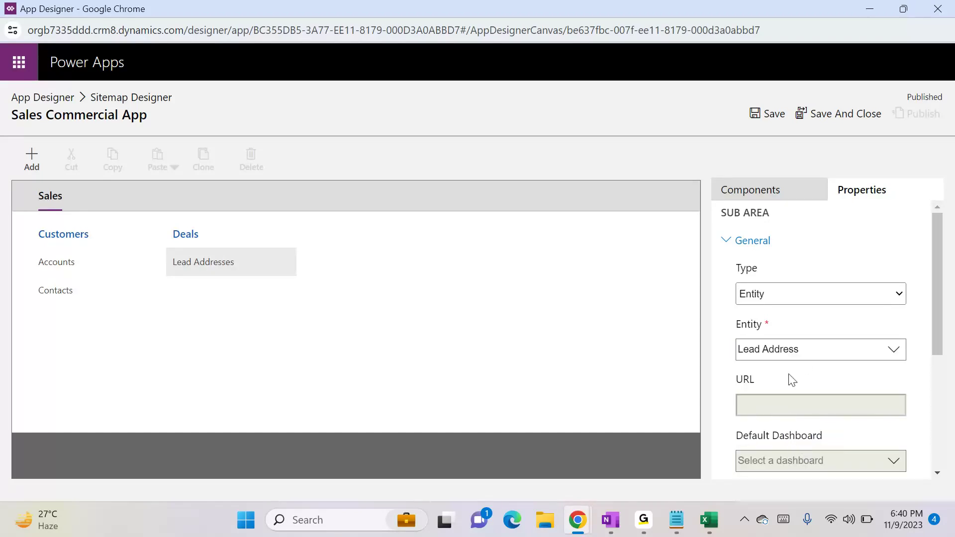
- Change the entity of the Deals group's subarea to Lead
click(804, 356)
click(894, 349)
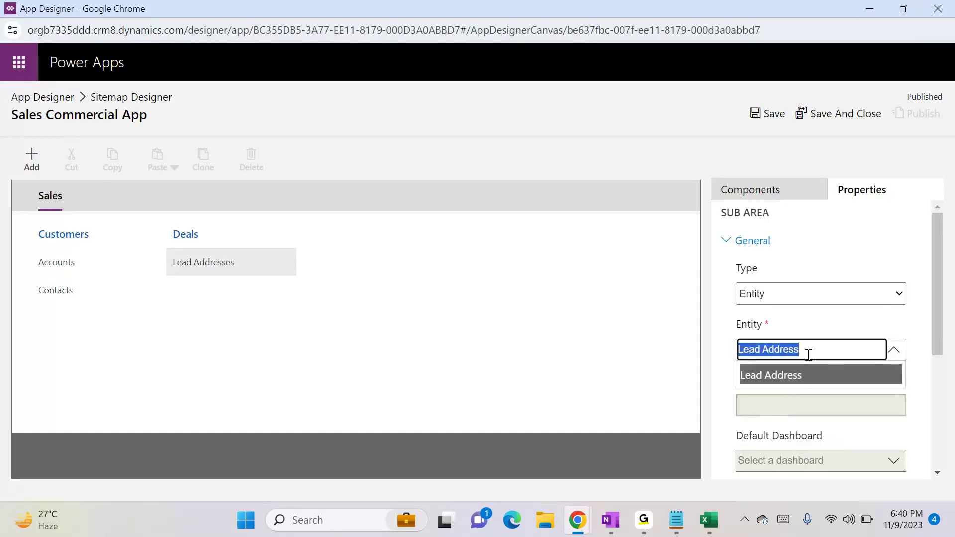
text(k)
key(BackSpace)
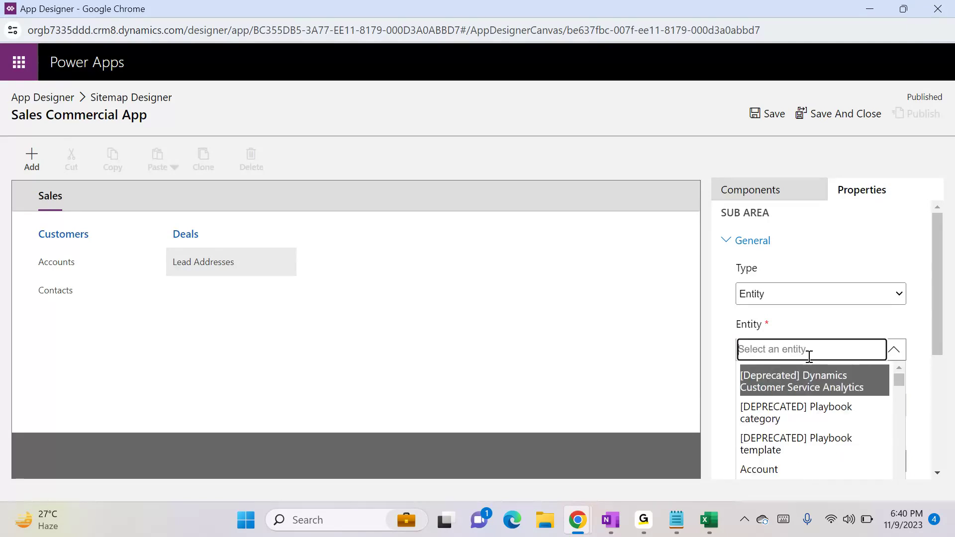
text(lead)
click(765, 418)
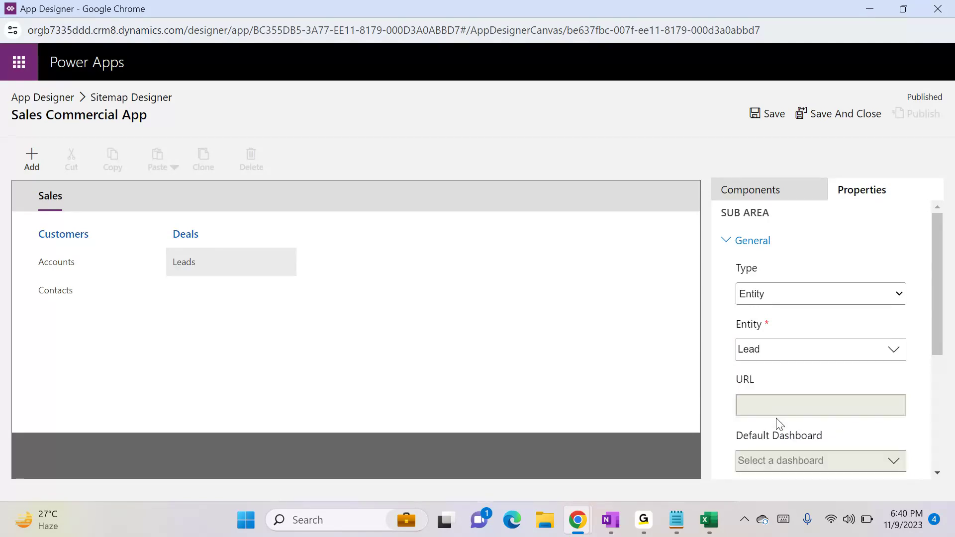
- Add a second subarea to the Deals group with type Entity and the Lead To Opportunity Sales Process entity
click(199, 237)
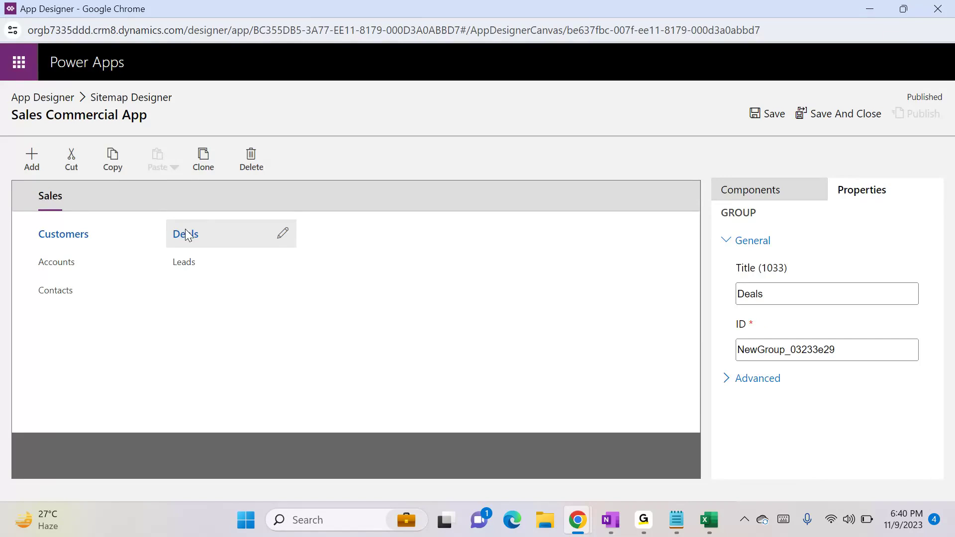
click(35, 165)
click(45, 263)
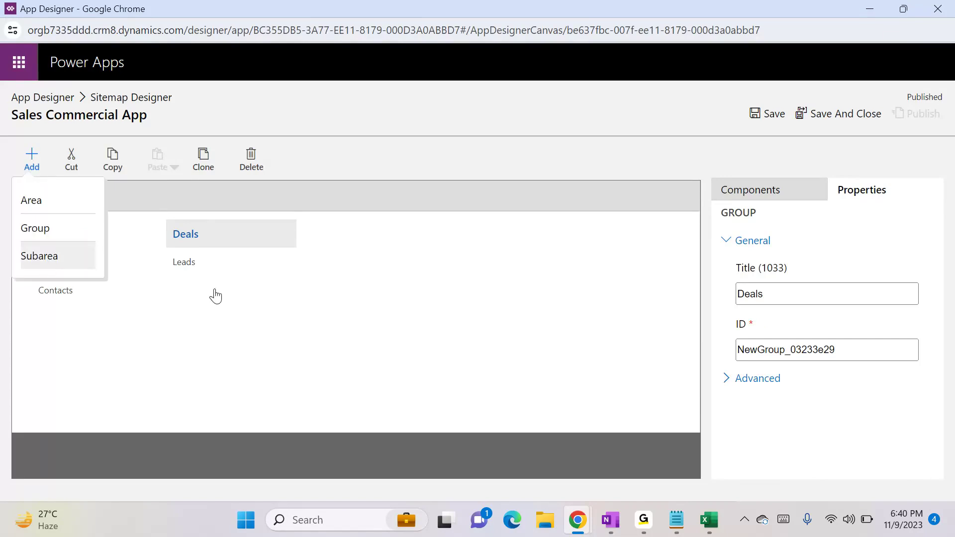
click(828, 293)
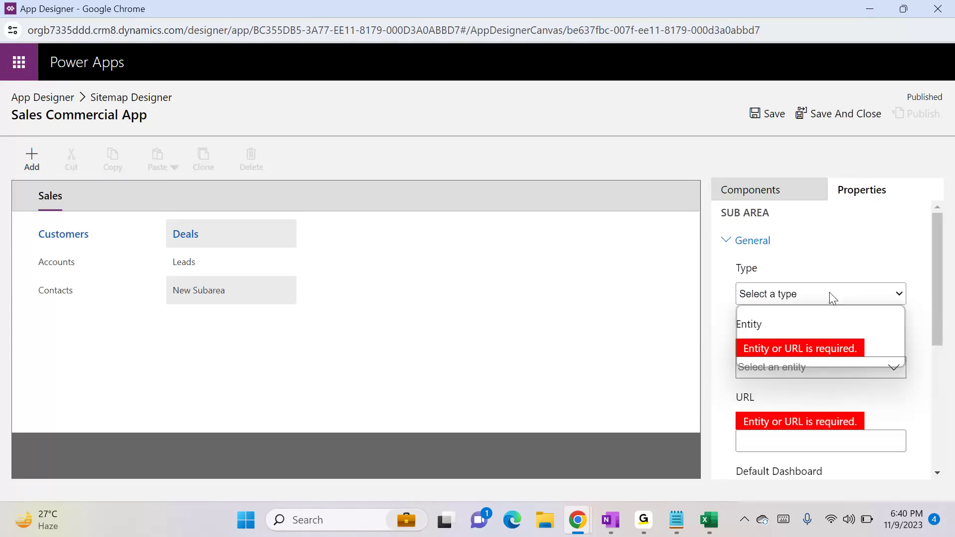
click(770, 335)
click(834, 370)
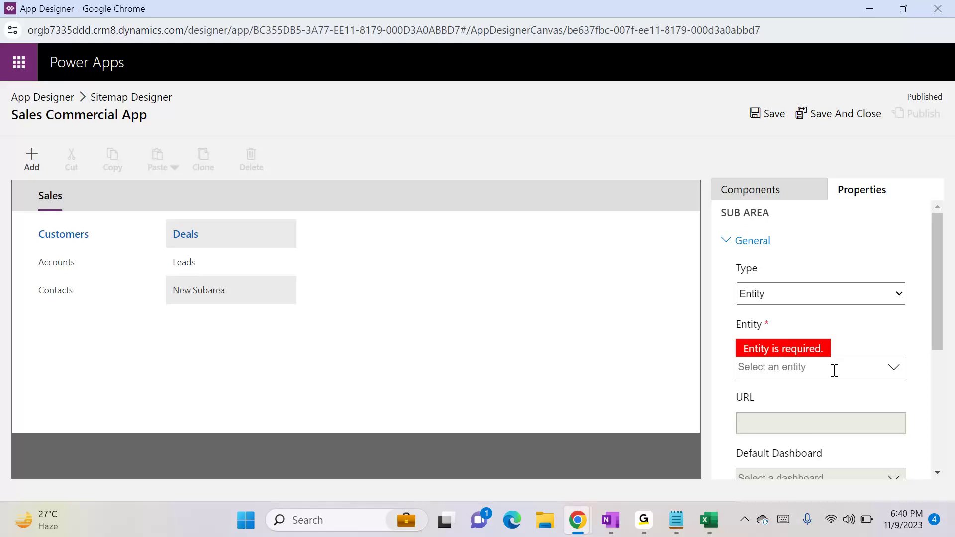
text(opp)
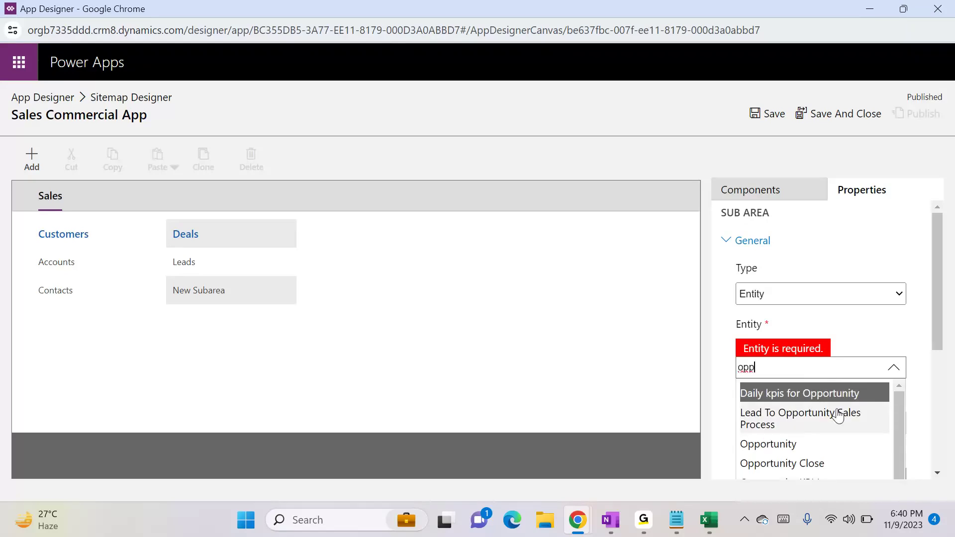
click(789, 428)
- Change the entity of the second Deals subarea to Opportunity
click(824, 347)
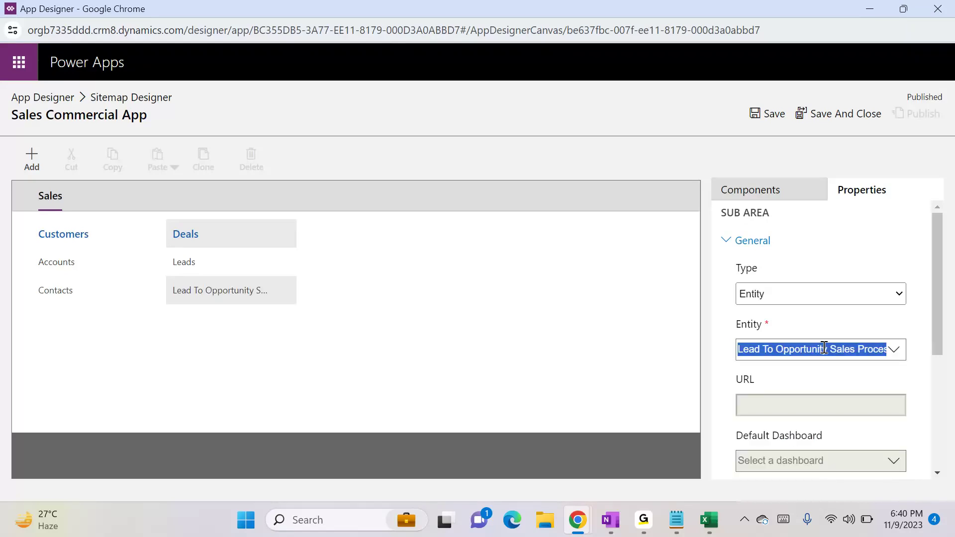
text(opp)
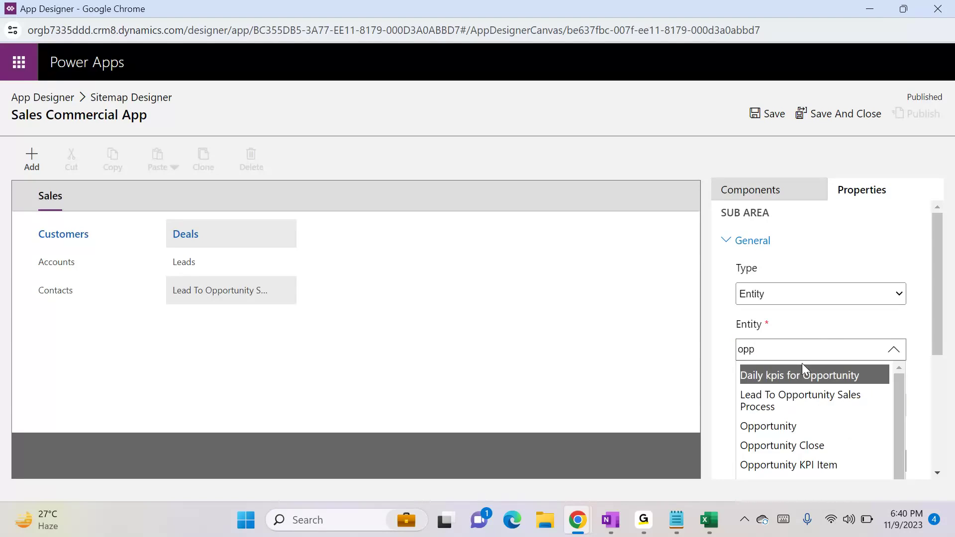
click(814, 426)
scroll(835, 437, down, 4)
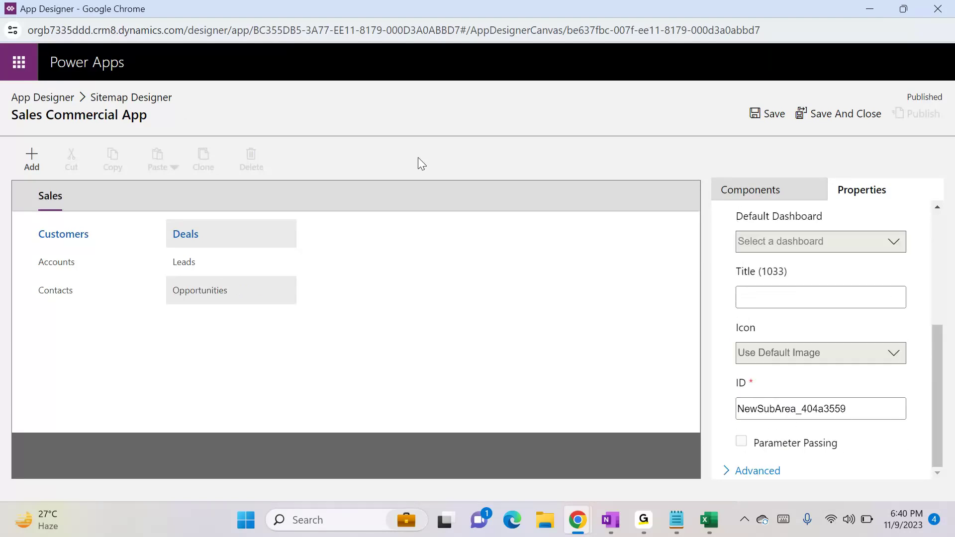
- Add a third group to the Sales area and title it Services
click(29, 157)
click(36, 226)
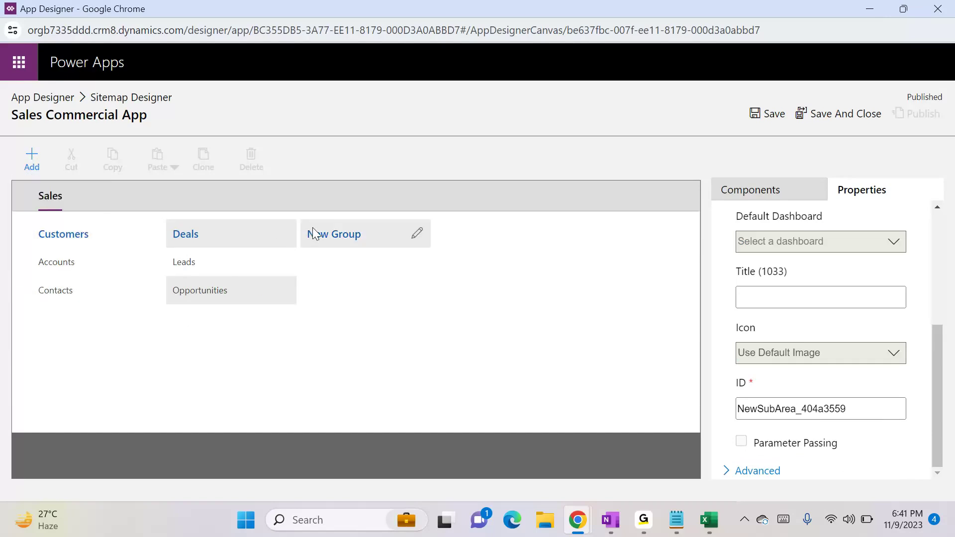
click(800, 298)
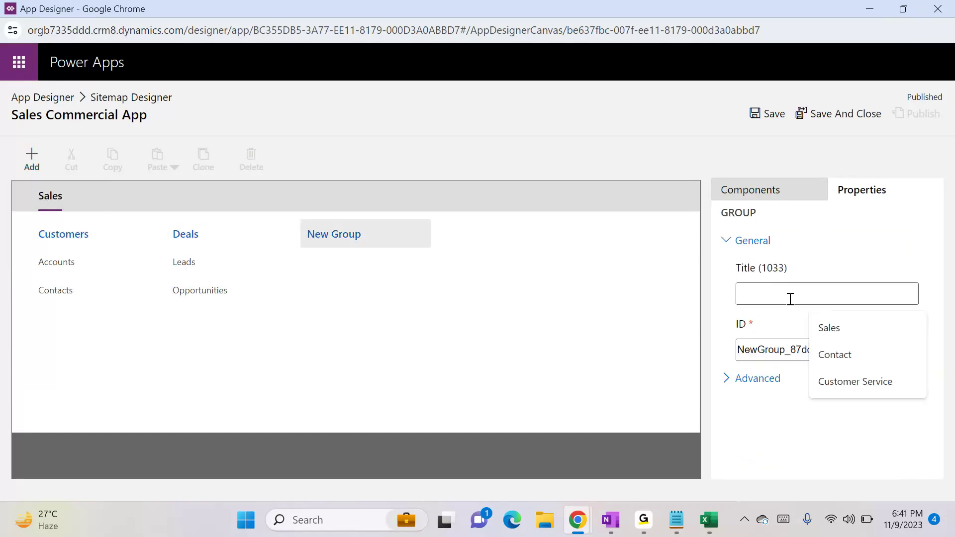
text(s)
key(BackSpace)
text(S)
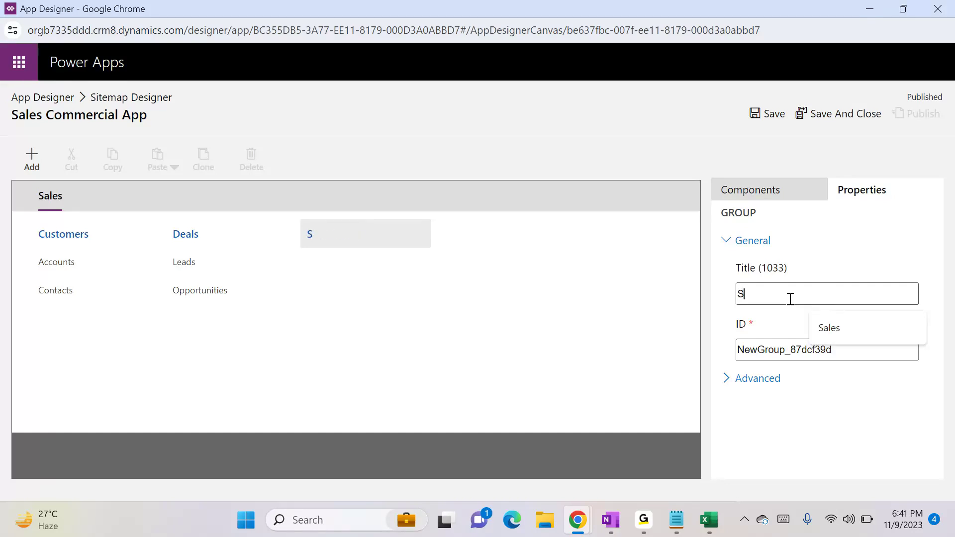
text(ervice)
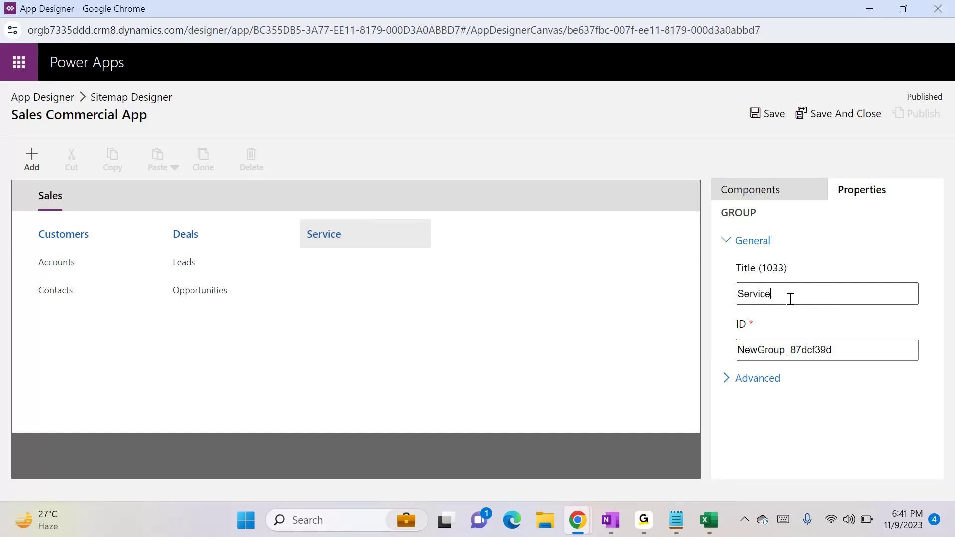
text(s)
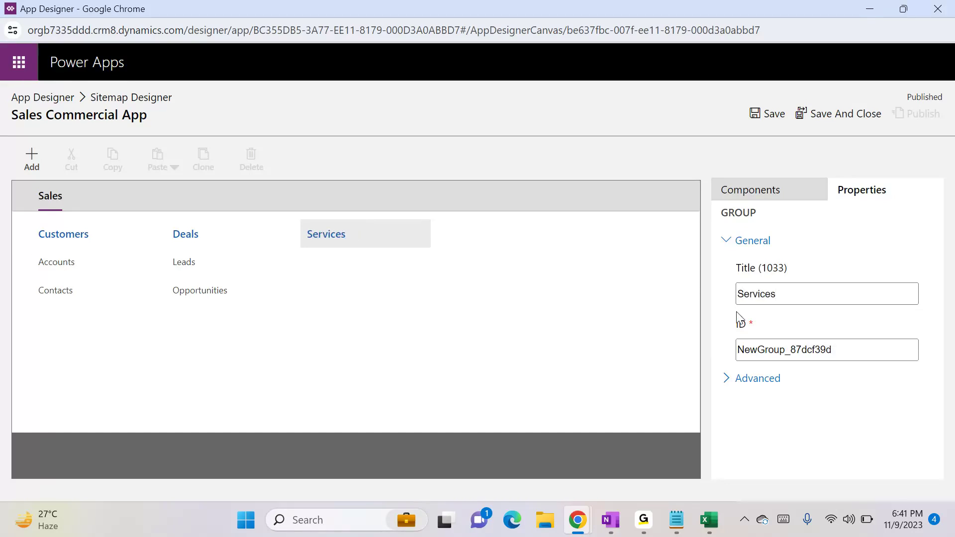
- Add a subarea to the Services group with type Entity and the Product Association entity
click(381, 232)
click(31, 155)
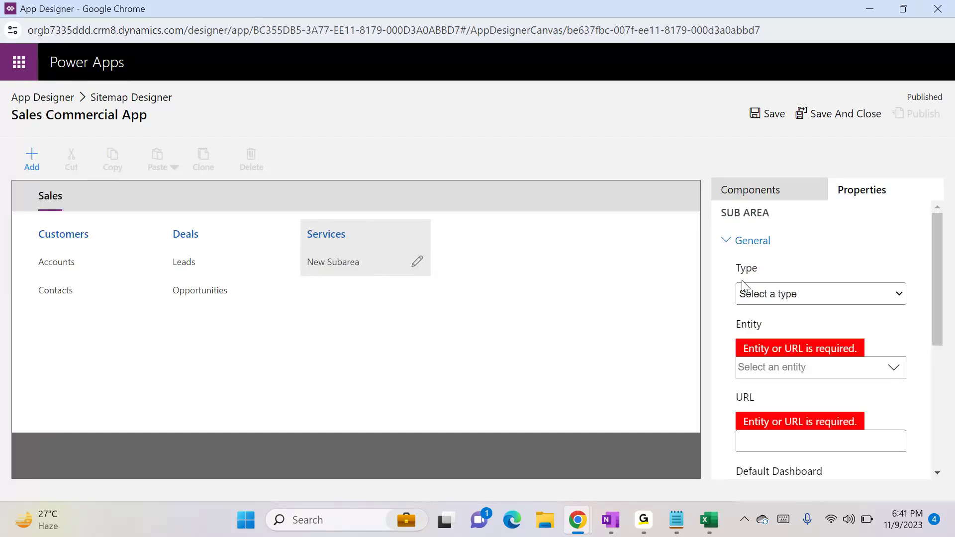
click(788, 295)
click(795, 333)
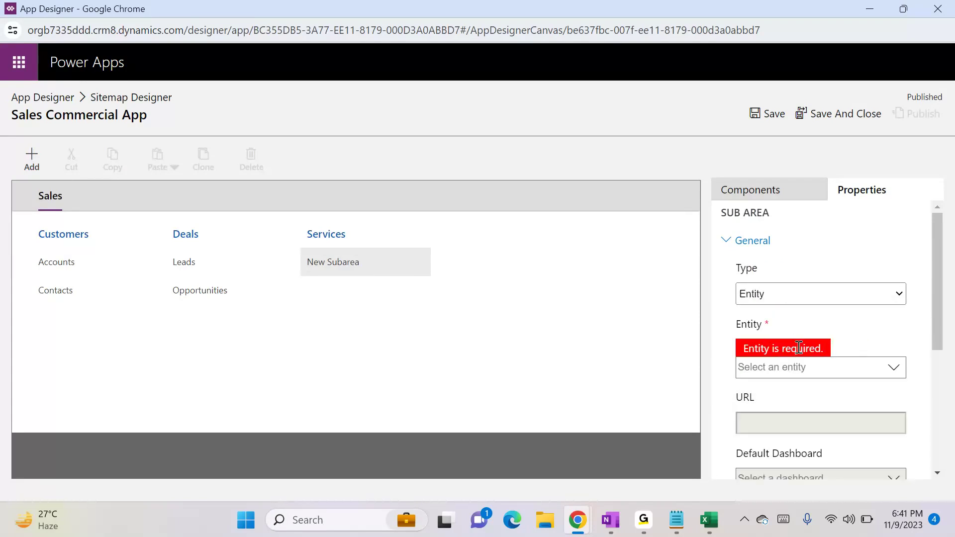
click(799, 354)
text(prod)
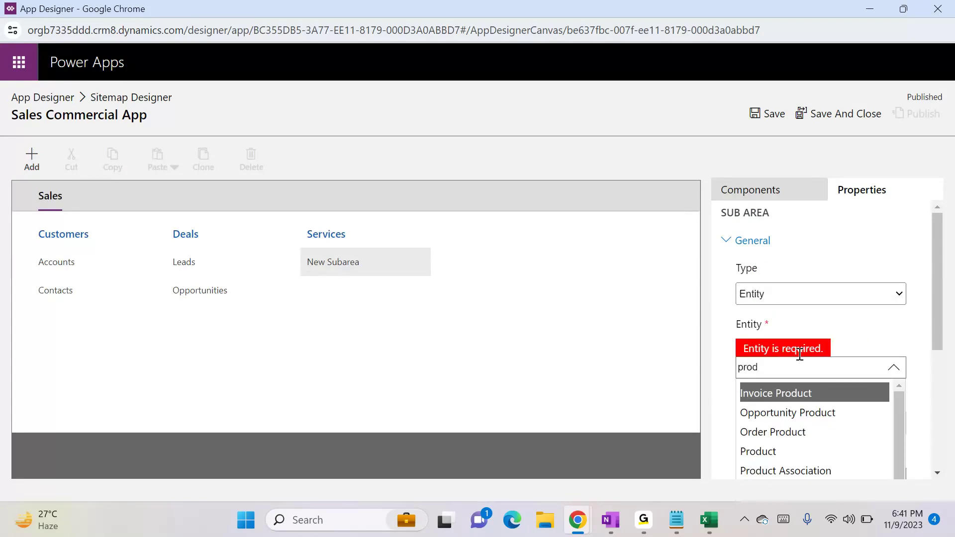
click(762, 469)
- Change the entity of the Services group's subarea to Product
click(839, 340)
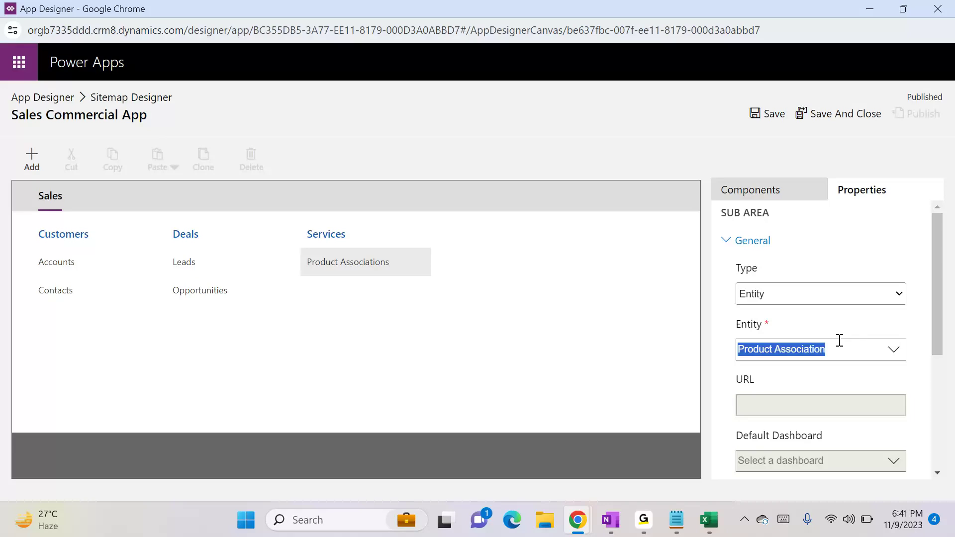
text(prodcu)
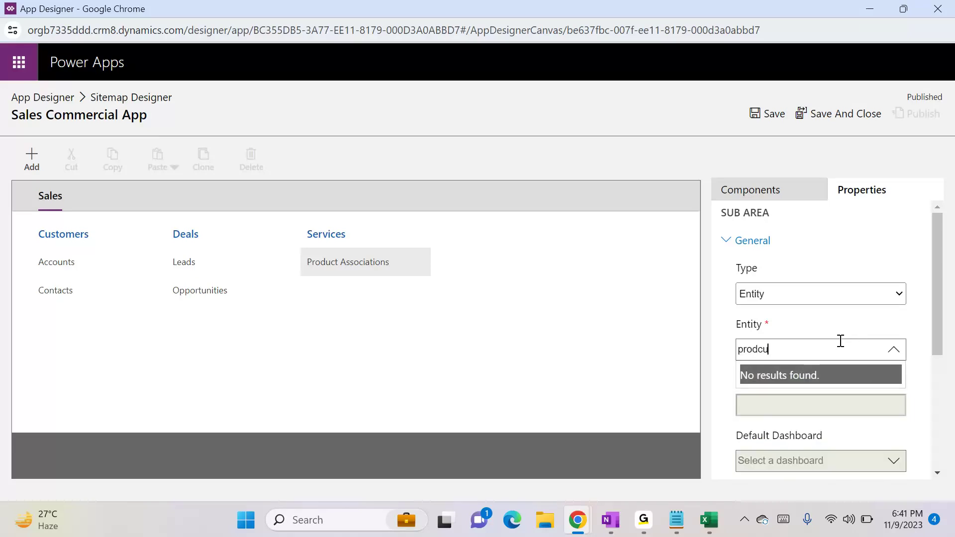
key(BackSpace)
key(BackSpace)
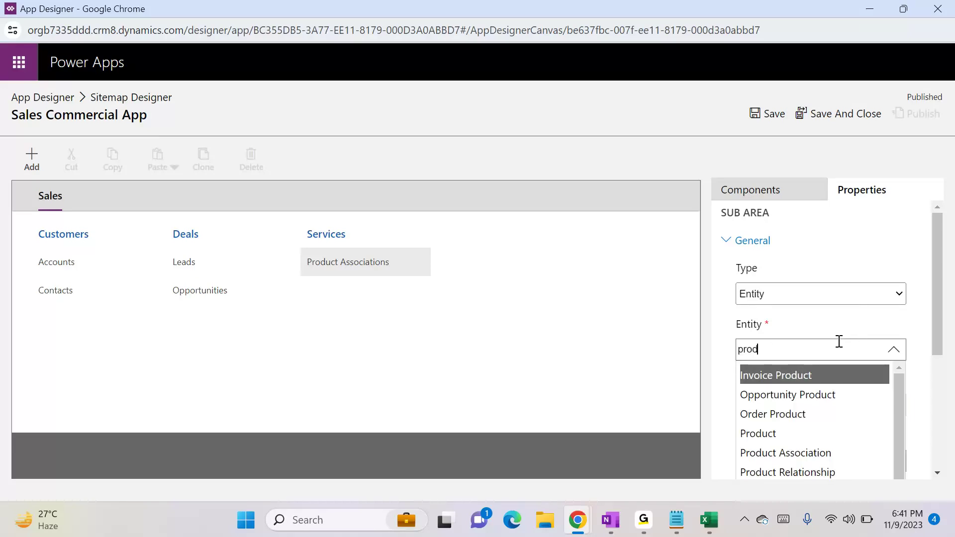
click(772, 434)
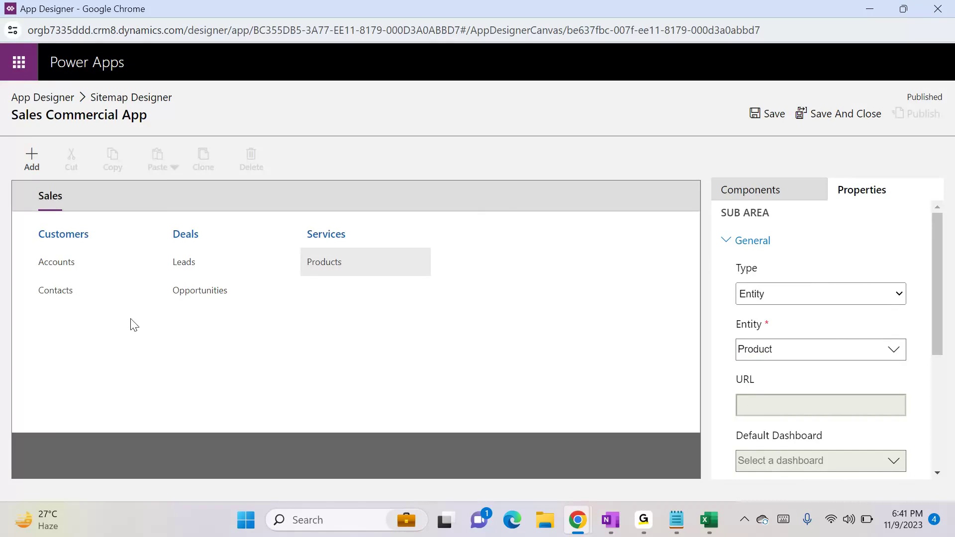
- Add a second area to the site map and title it Cinfidentails
click(31, 160)
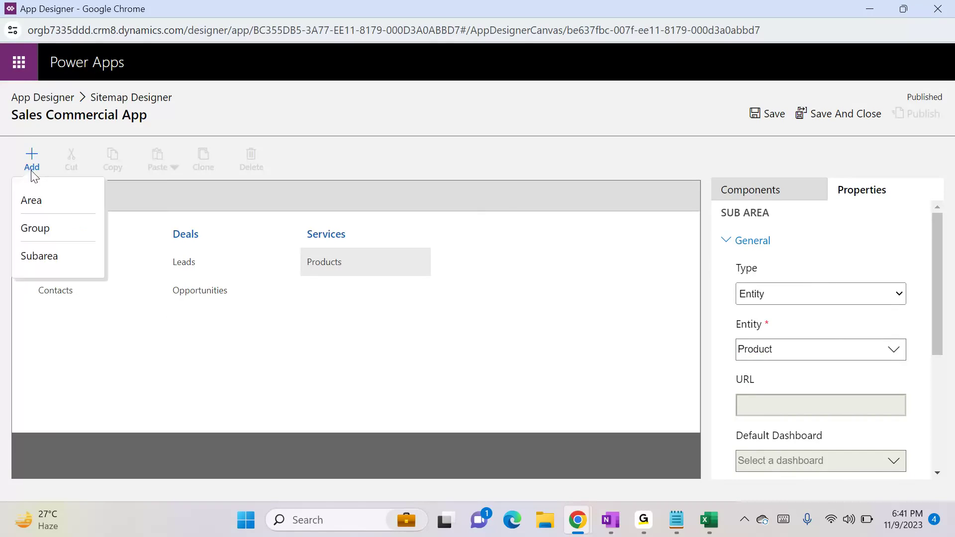
click(34, 201)
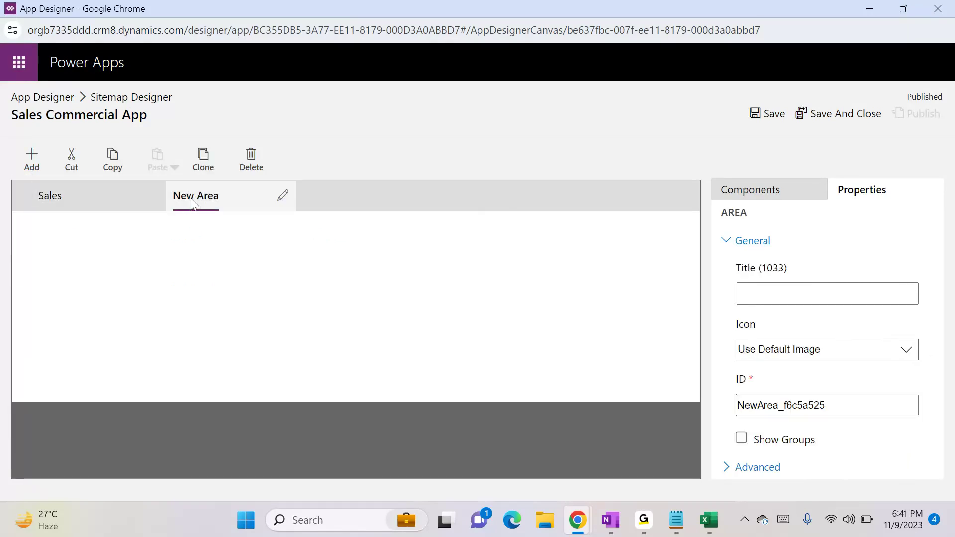
click(794, 285)
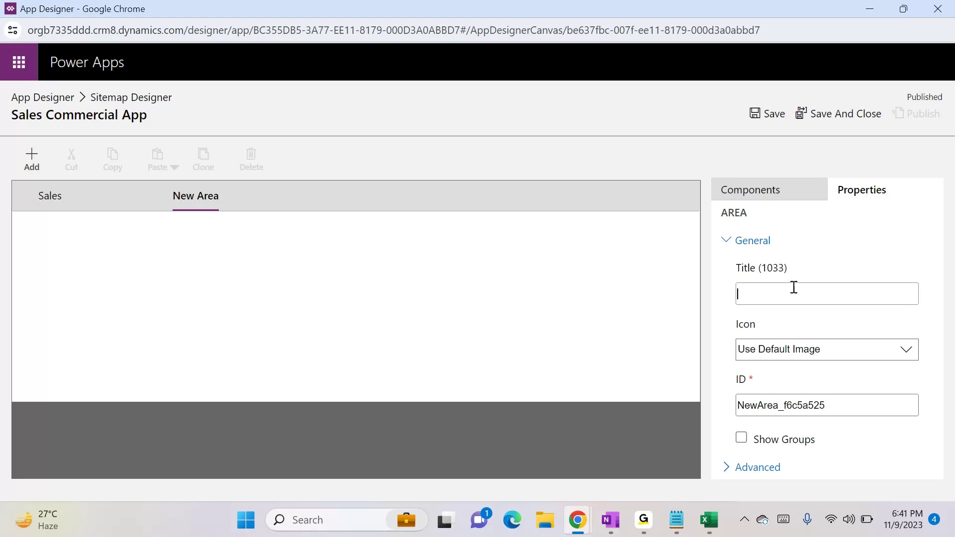
text(Set)
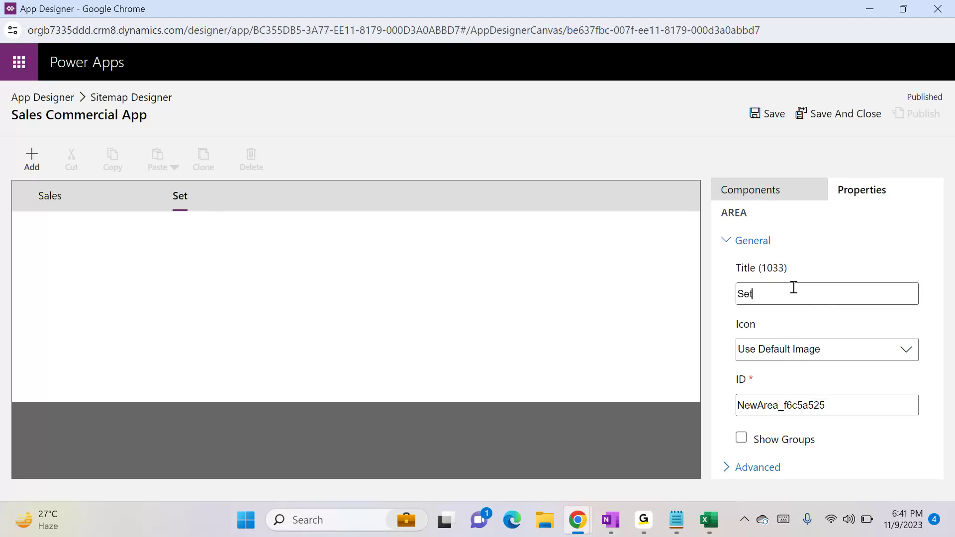
key(BackSpace)
text(Ci)
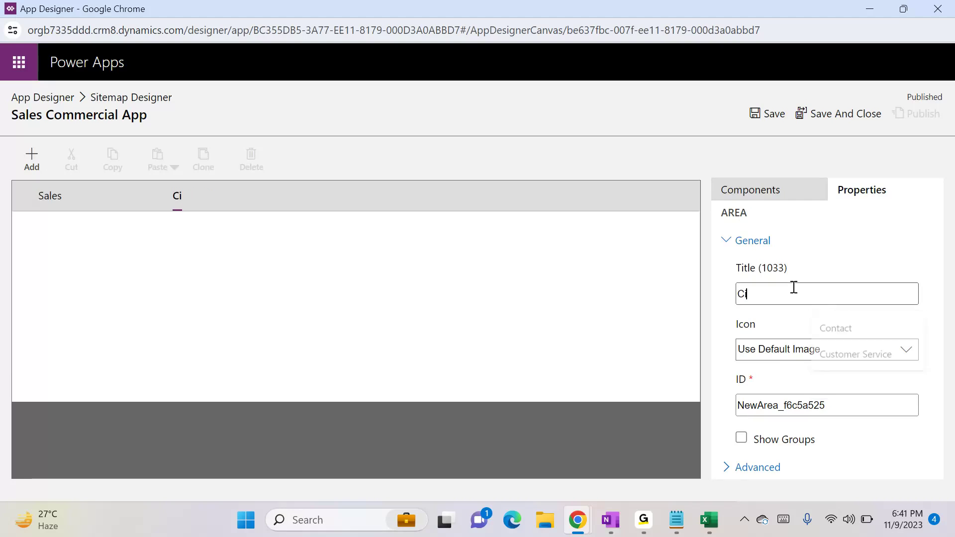
text(nfidentails)
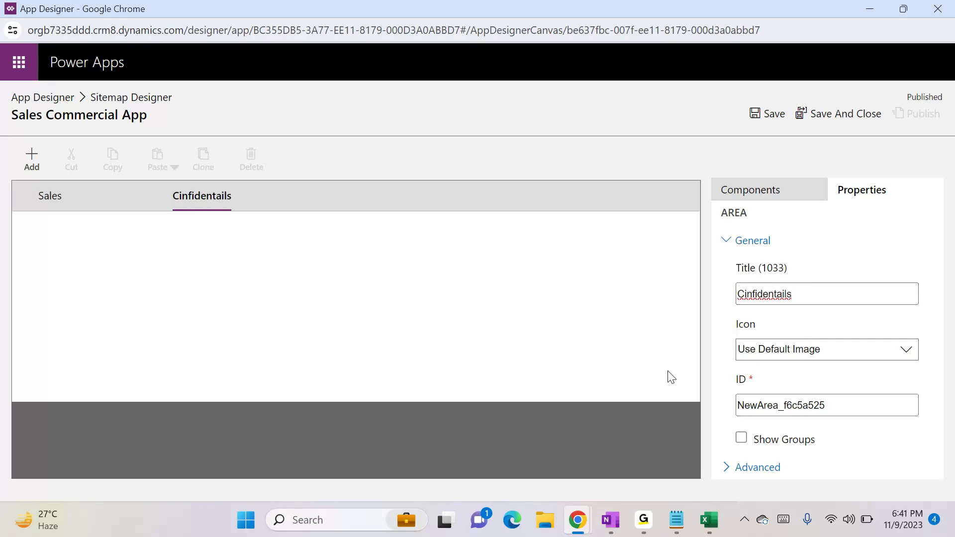
- Add a group to the Cinfidentails area and title it Contracts
click(232, 198)
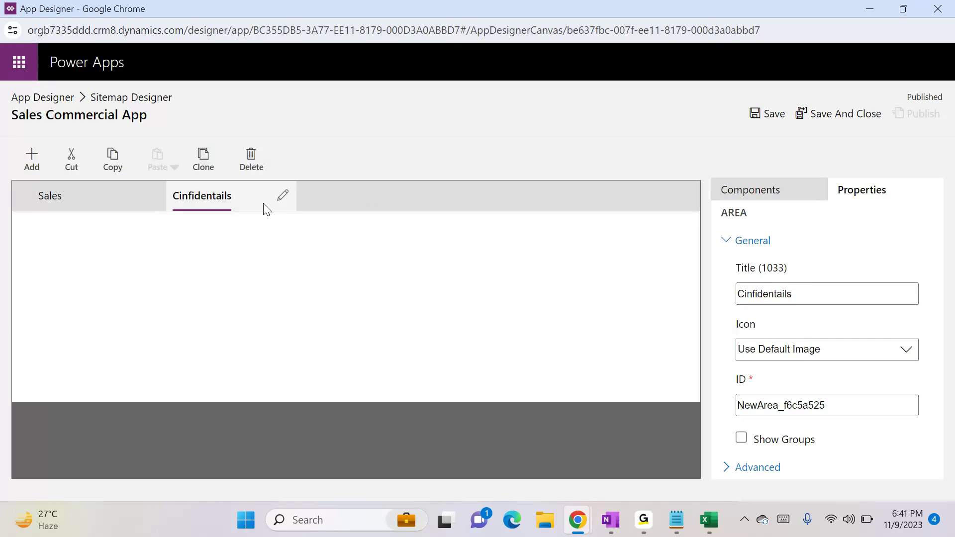
click(33, 163)
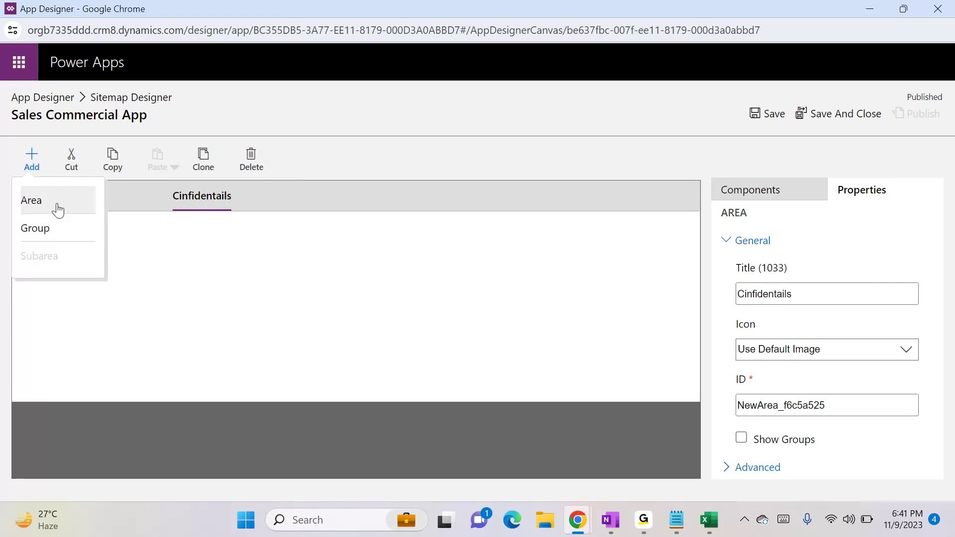
click(64, 226)
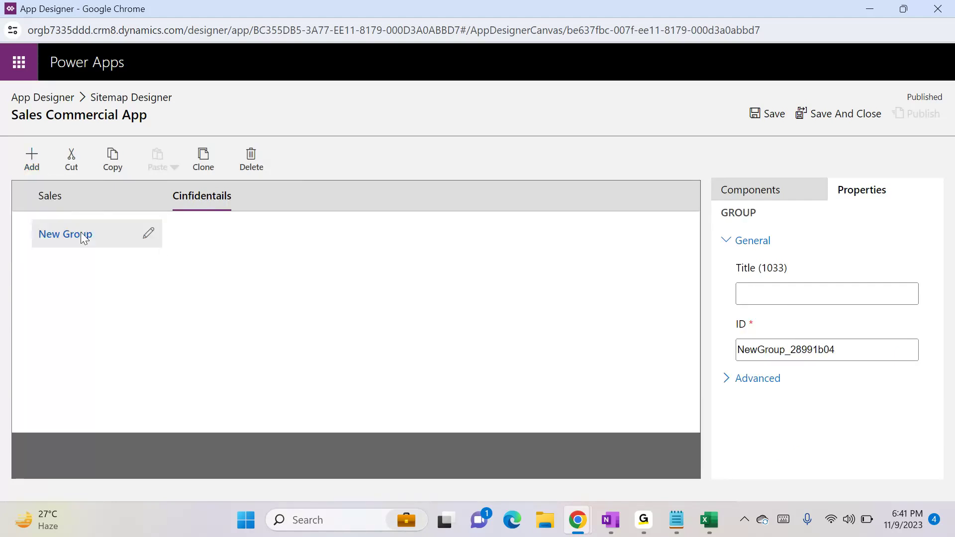
click(774, 289)
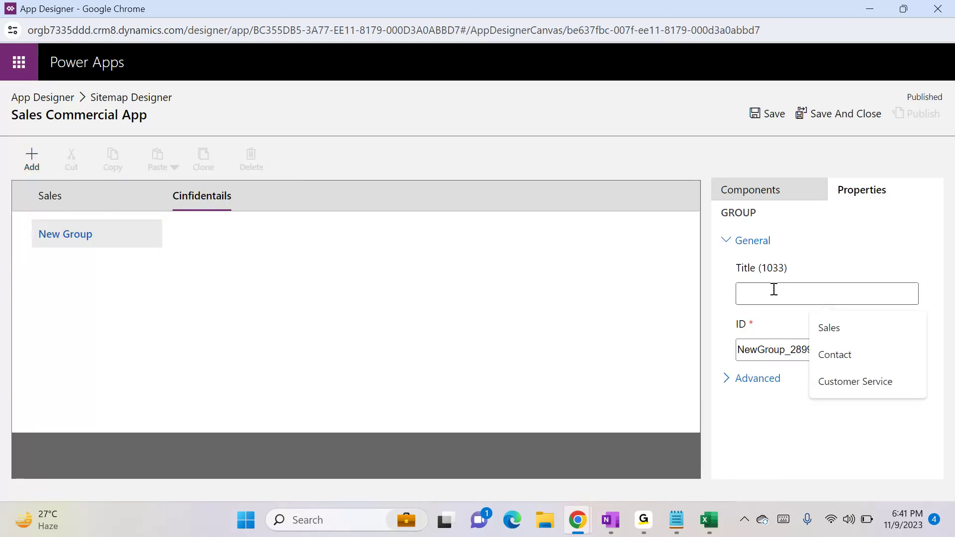
text(Contracts)
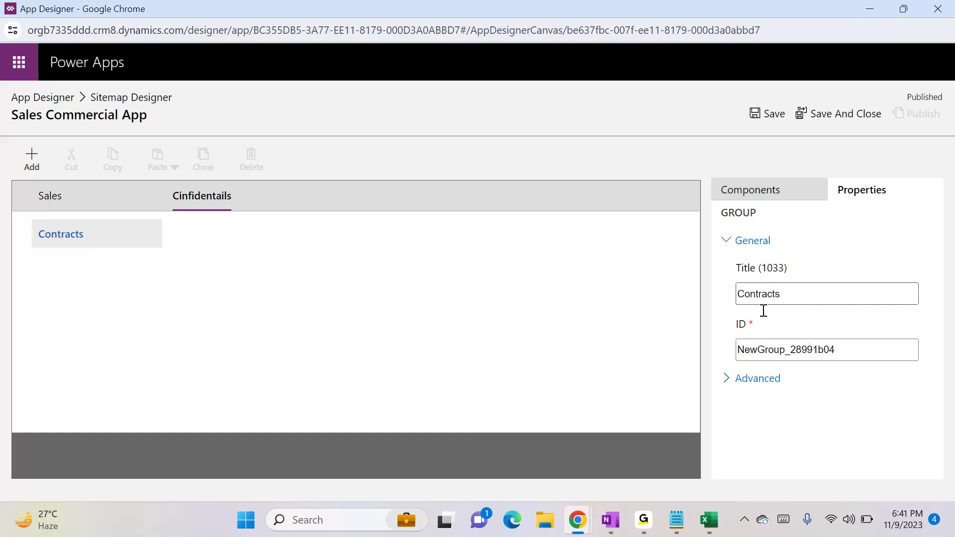
- Add a subarea to the Contracts group with type Entity and the Contract entity
click(90, 240)
click(20, 161)
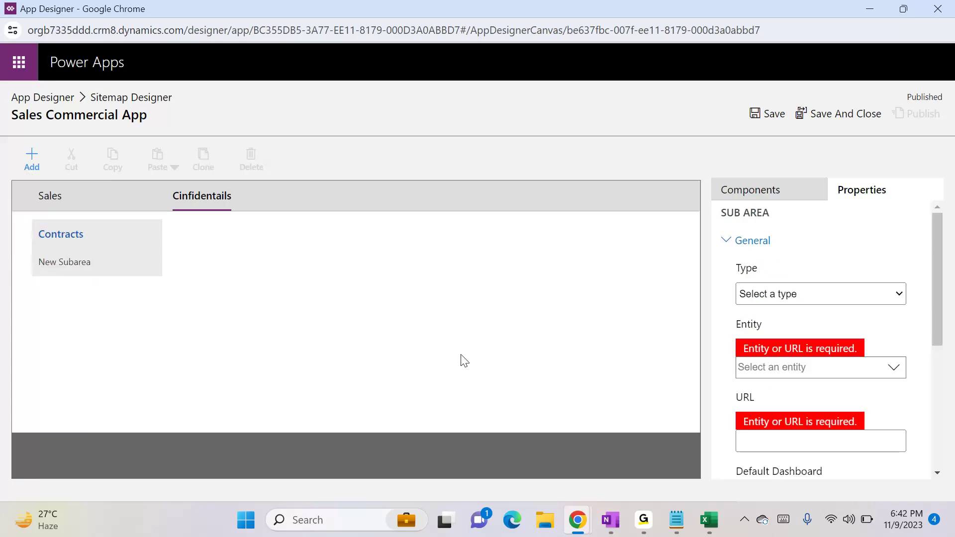
click(807, 293)
click(760, 335)
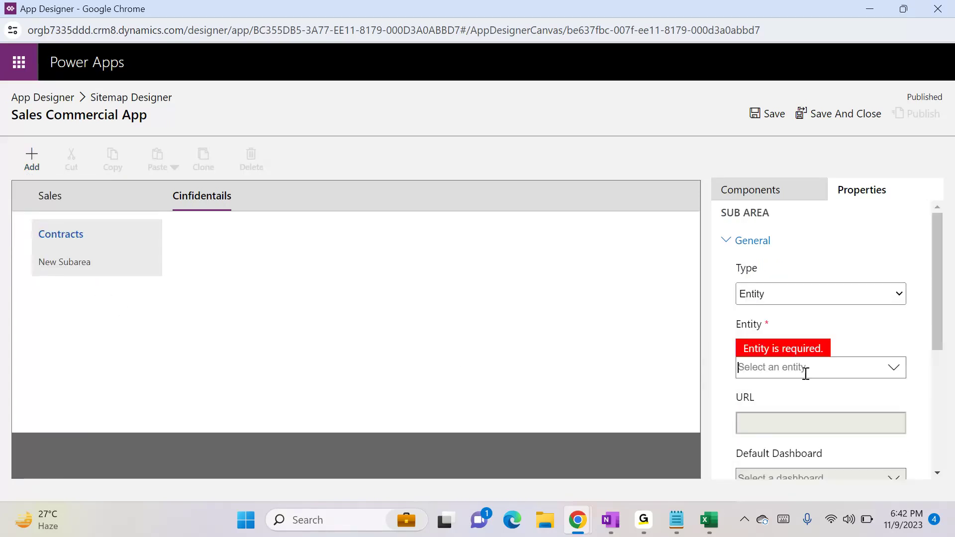
click(804, 371)
text(Contracts)
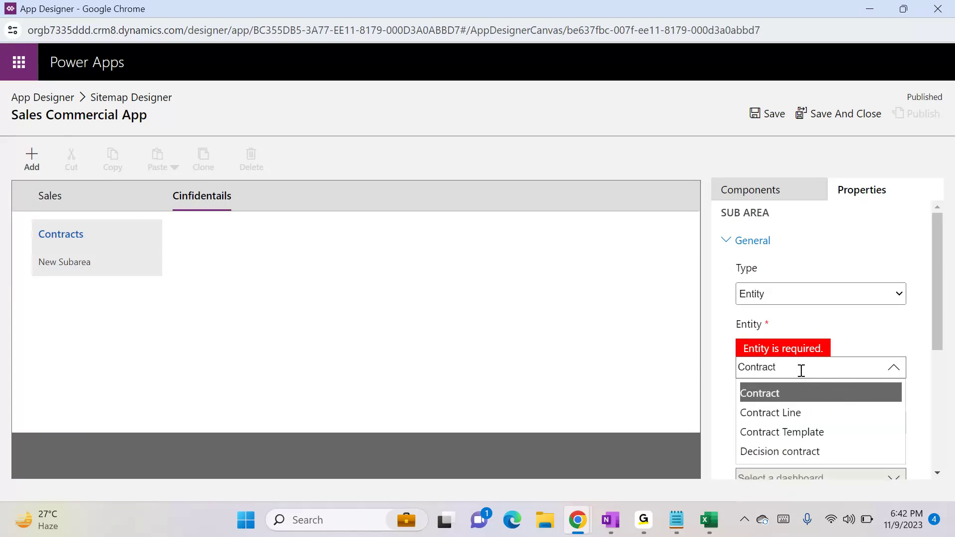
click(786, 392)
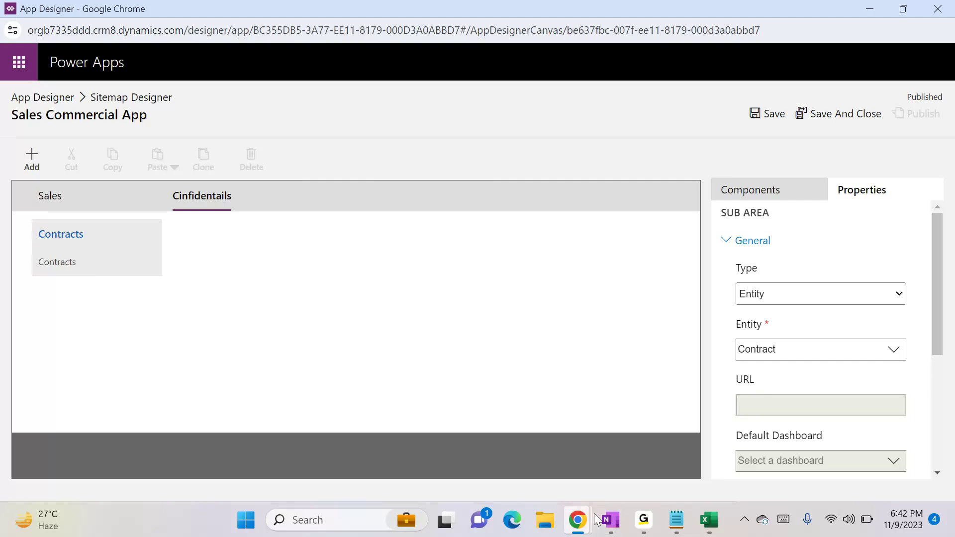
- Switch to the Dynamics 365 Sales Hub window and examine its area list and the My Work and Customers groups
click(578, 521)
click(408, 449)
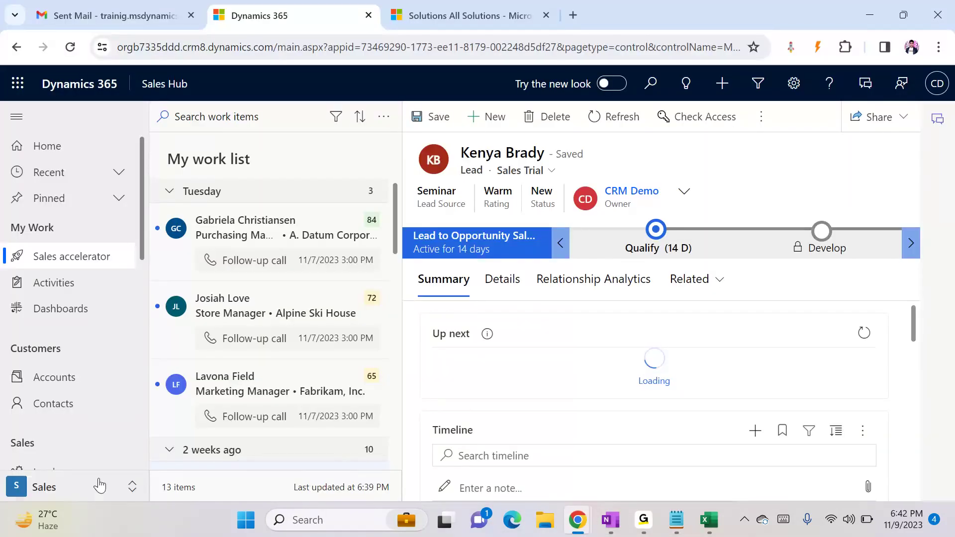
click(61, 490)
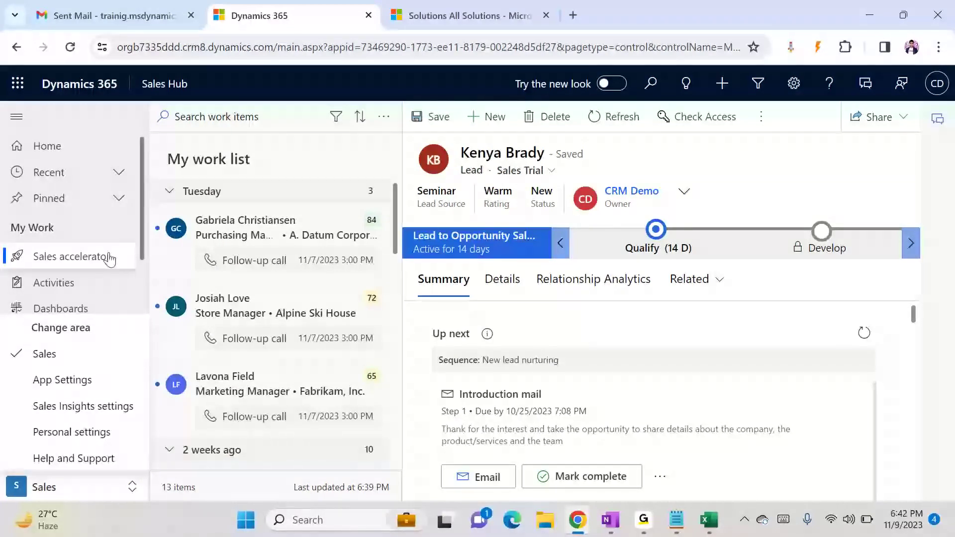
double_click(37, 227)
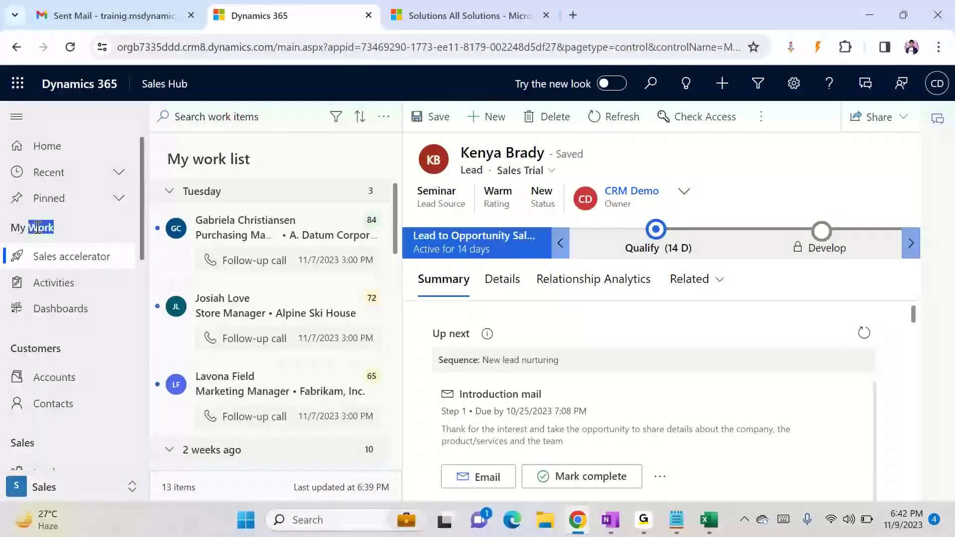
double_click(46, 342)
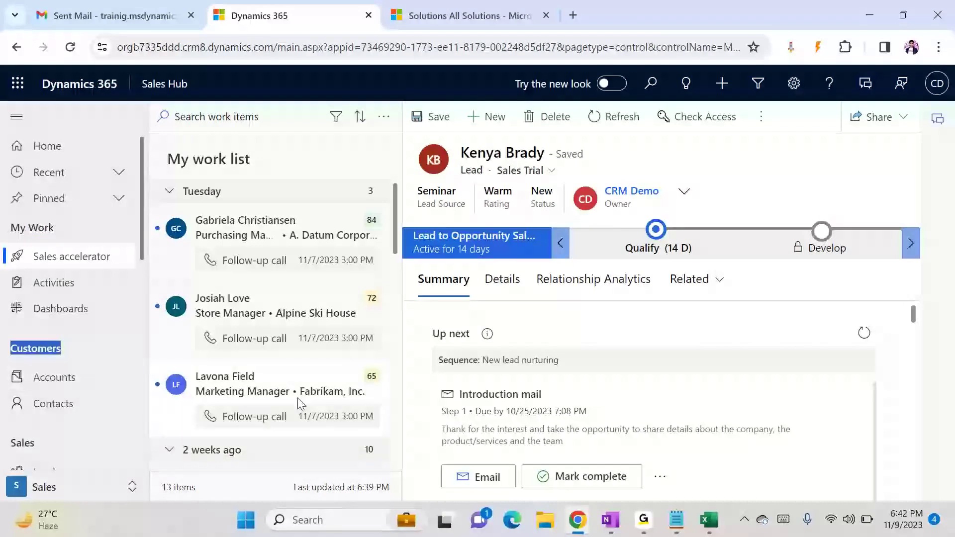
- Return to the Sitemap Designer window, then save and publish the Sales Commercial App's site map
key(alt+Tab)
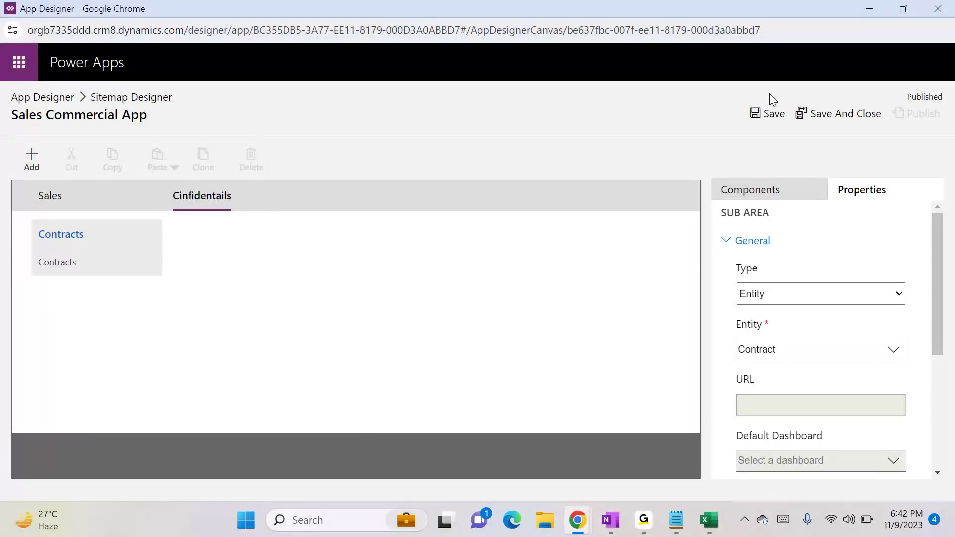
click(756, 114)
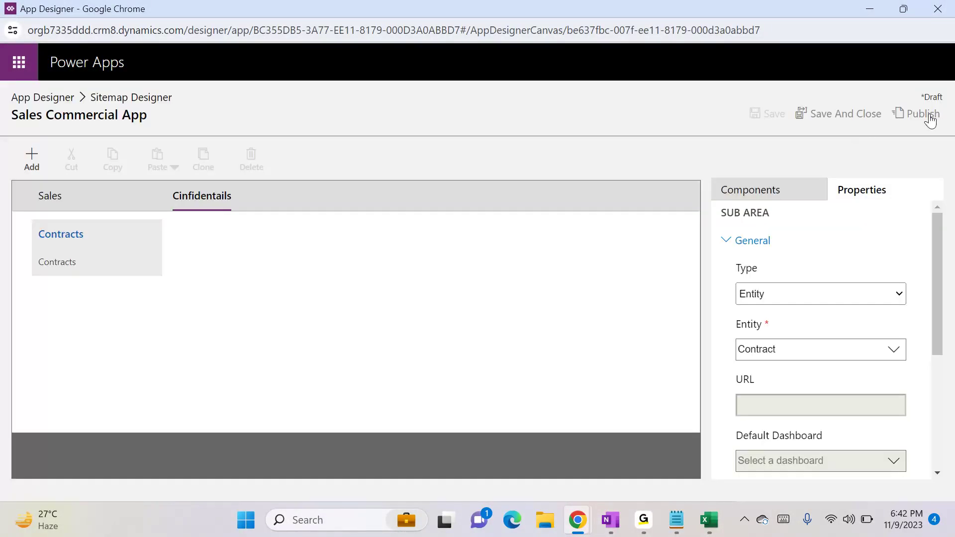
click(930, 115)
- Switch to the Dynamics 365 Sales Hub window, open its app list and check the Sales Commercial App among the apps being edited
click(869, 8)
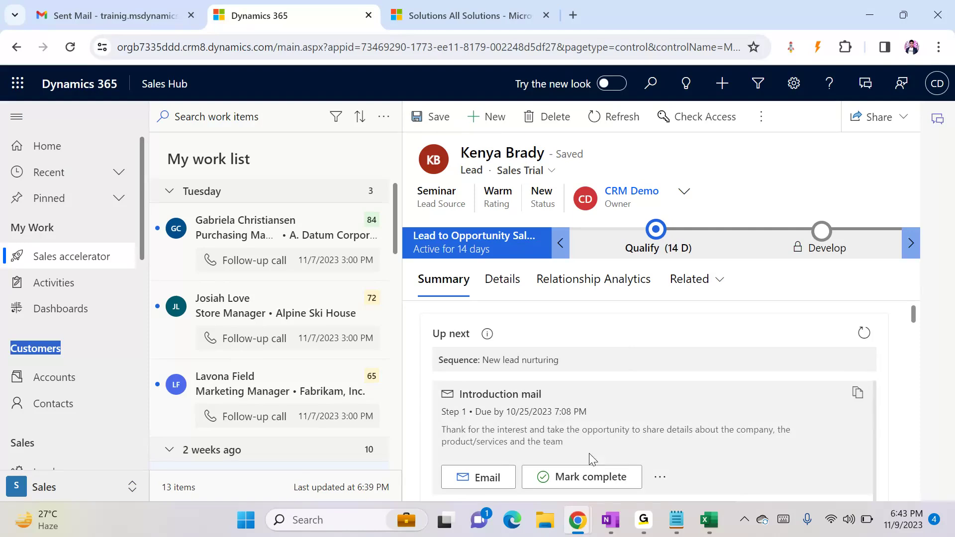
click(71, 87)
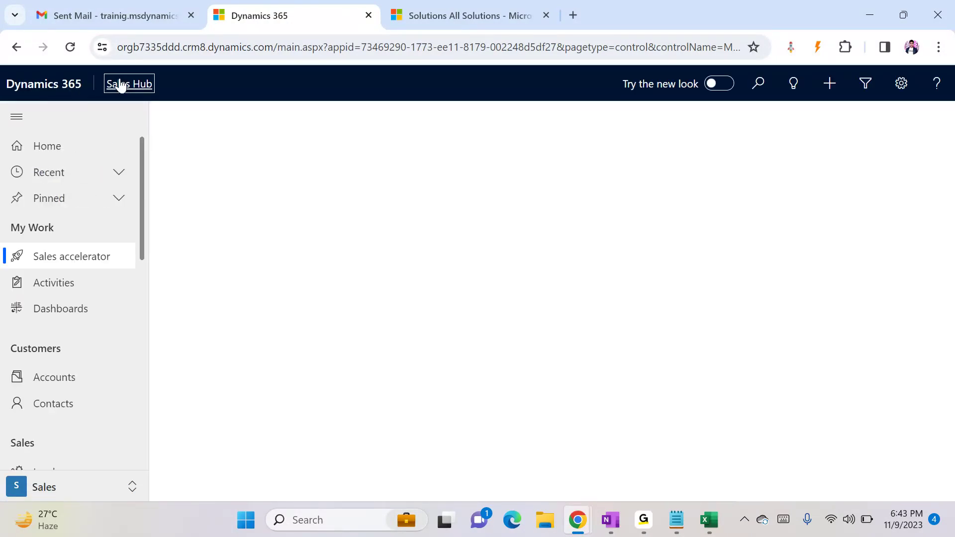
click(120, 86)
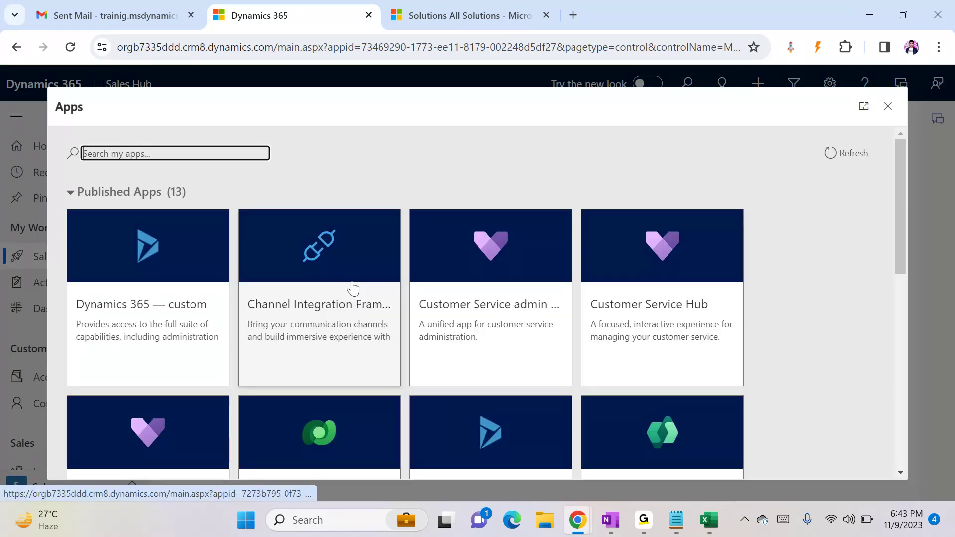
scroll(386, 390, down, 5)
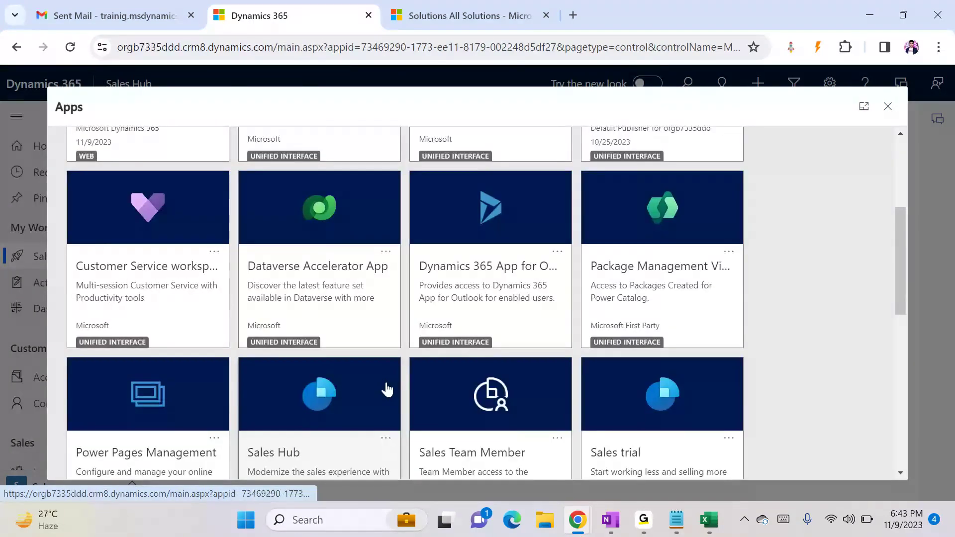
scroll(387, 390, down, 3)
scroll(404, 396, down, 2)
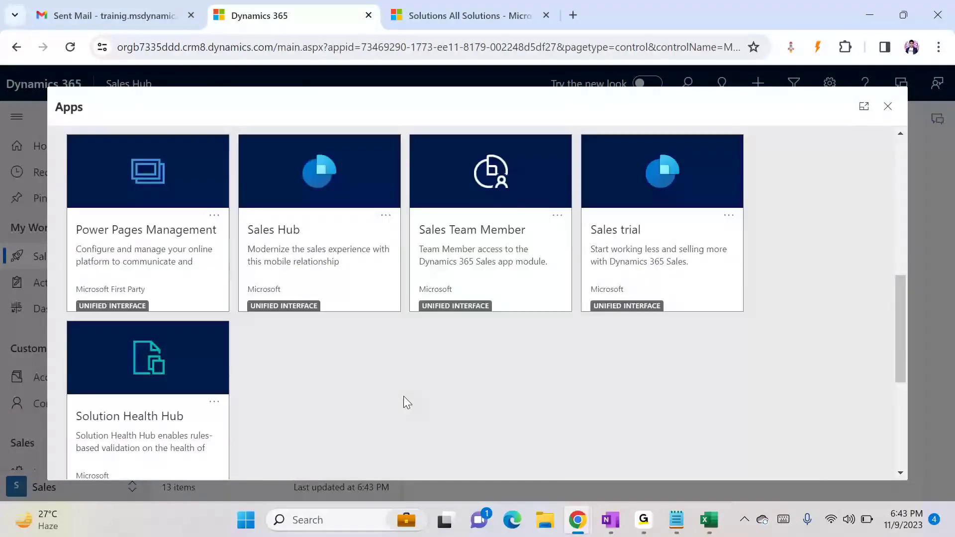
scroll(404, 396, down, 5)
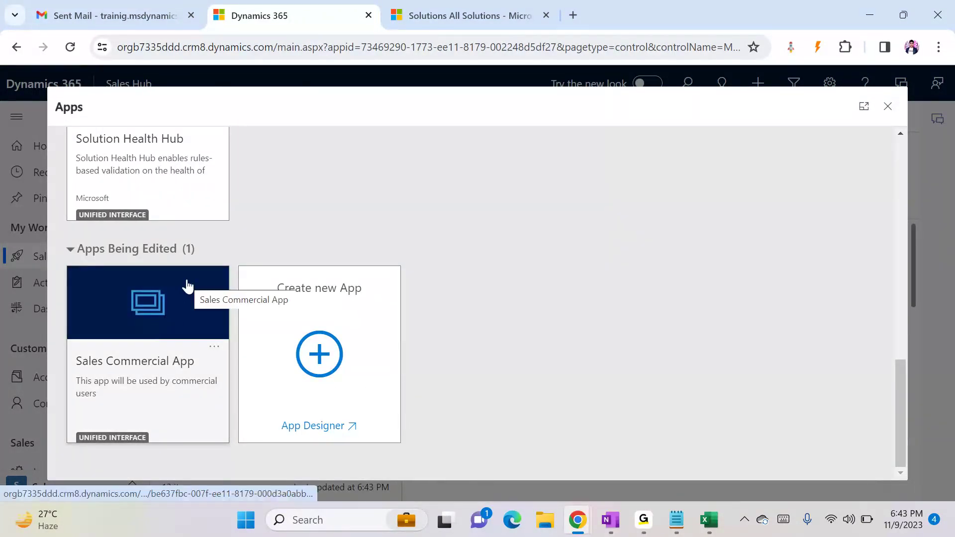
click(149, 322)
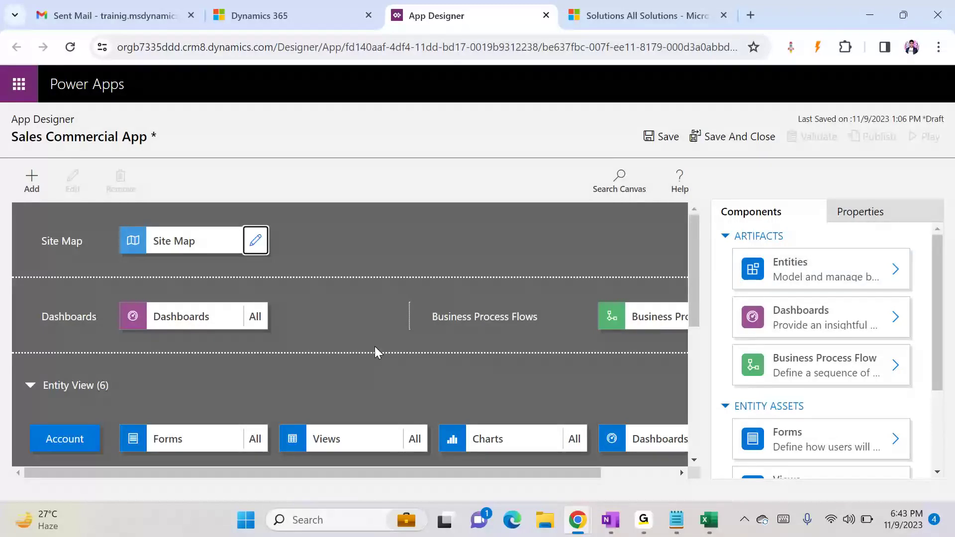
click(546, 16)
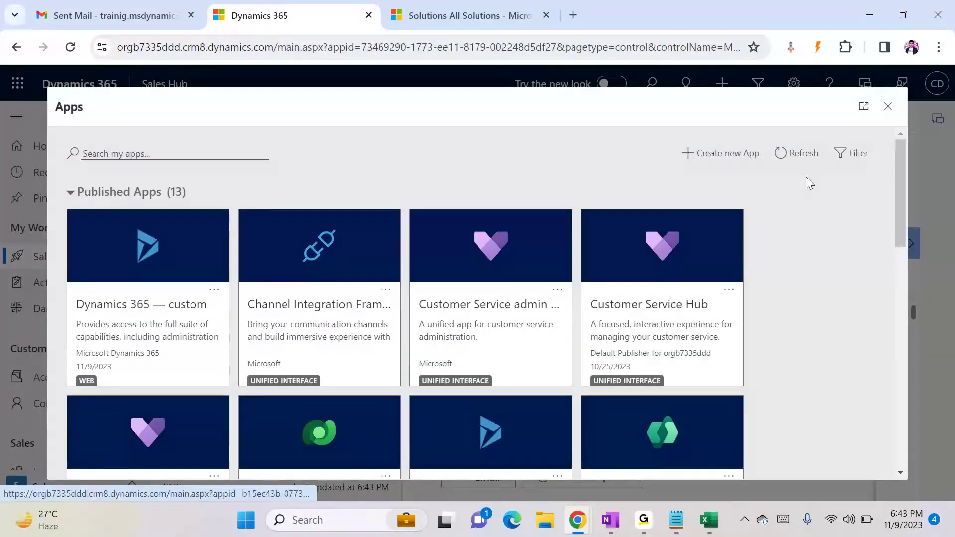
- Refresh the app list and open the Sales Commercial App from the apps being edited in App Designer
click(818, 150)
scroll(554, 309, down, 9)
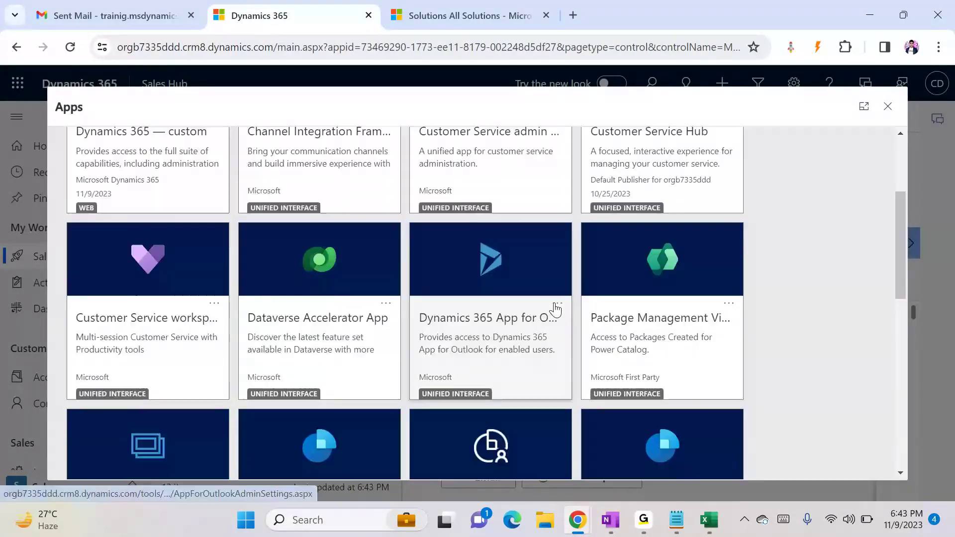
scroll(554, 309, down, 5)
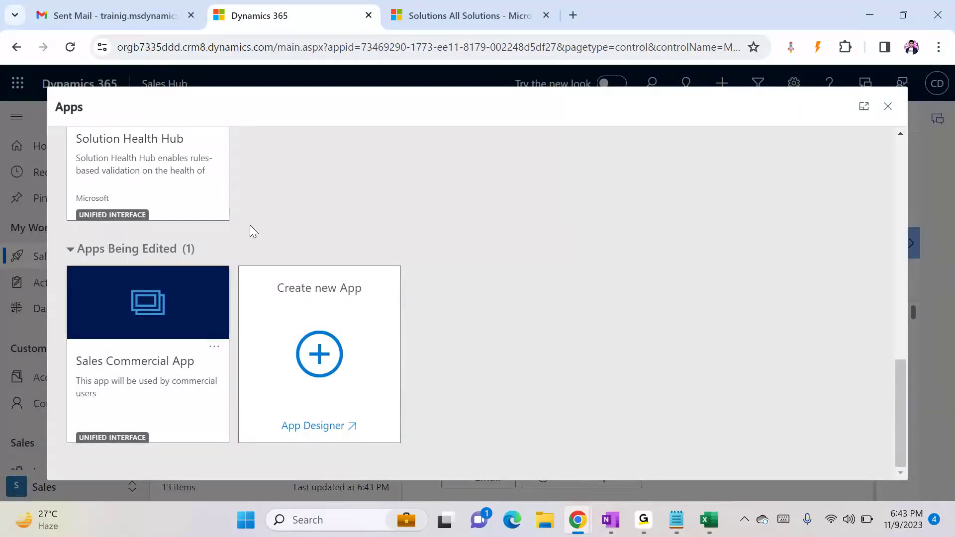
click(155, 334)
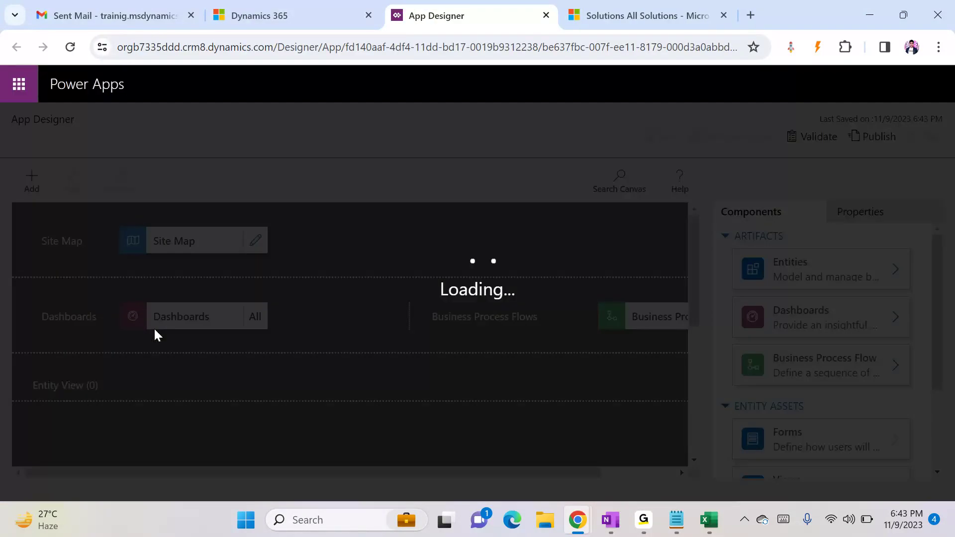
- Save and publish the Sales Commercial App in App Designer, and close the separate Sitemap Designer window
scroll(526, 418, down, 6)
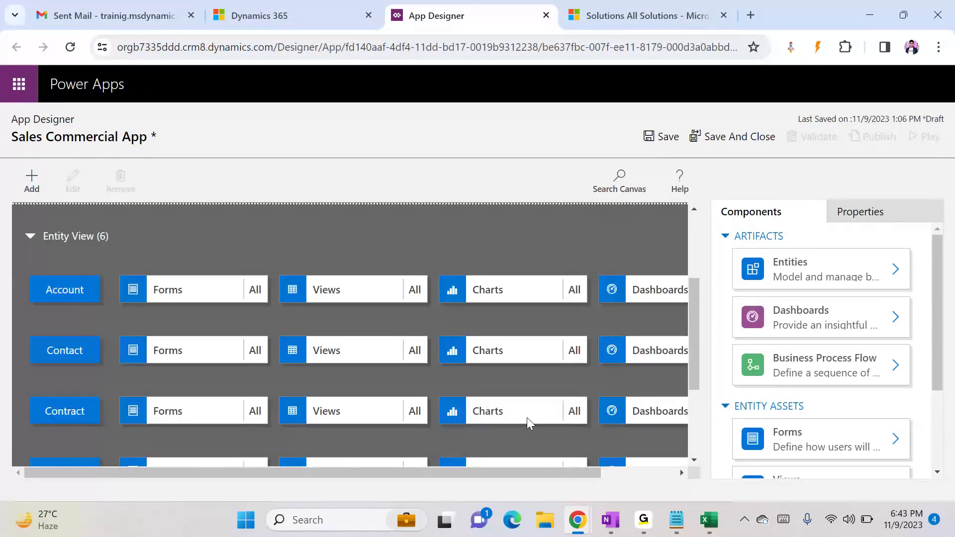
click(668, 136)
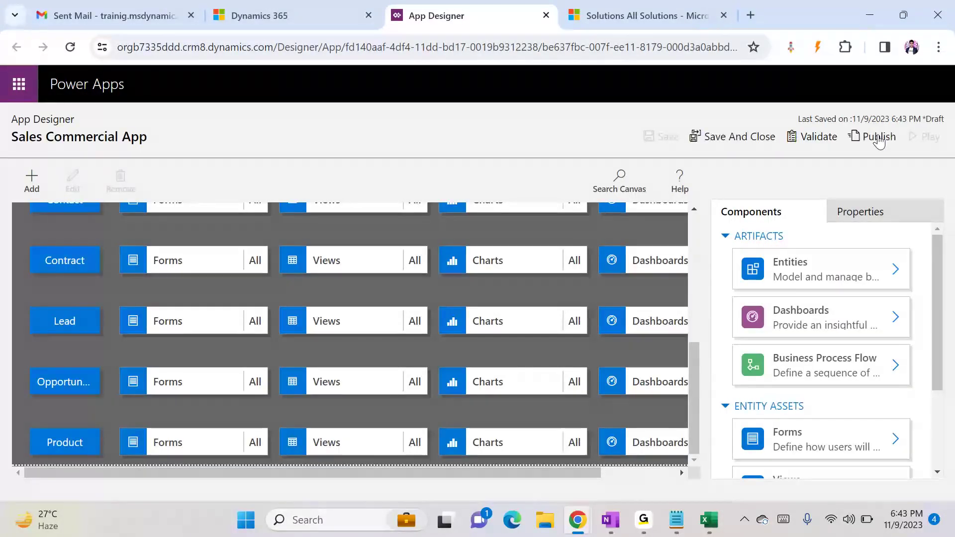
click(878, 137)
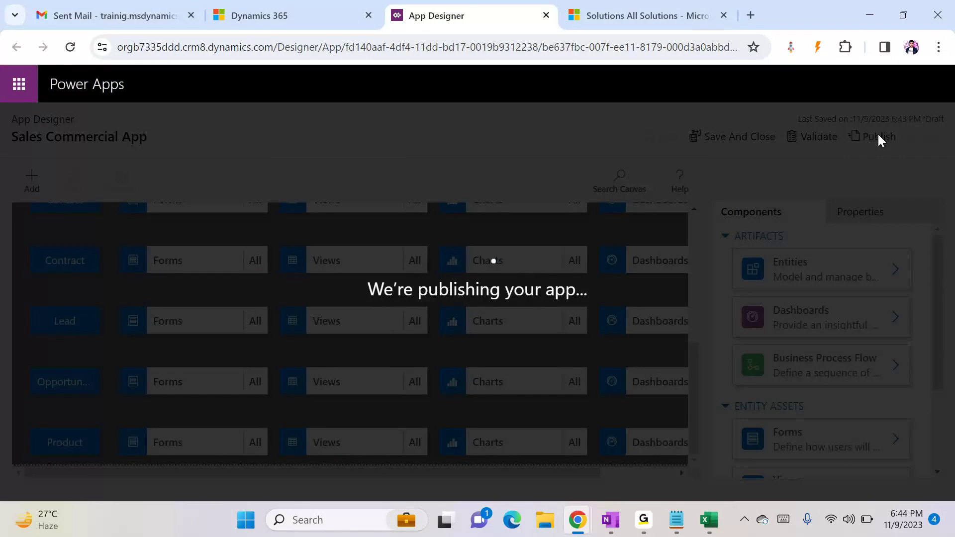
mouse_move(577, 520)
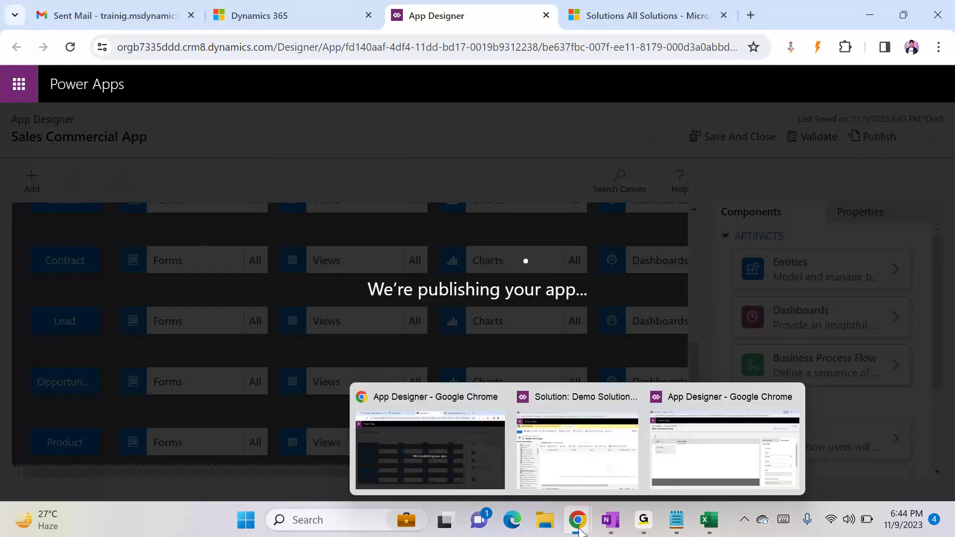
click(693, 464)
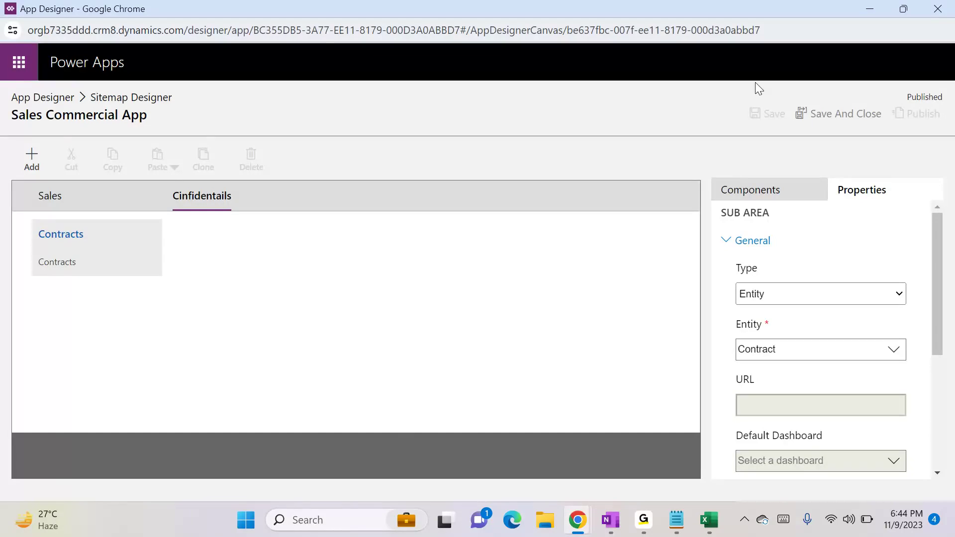
click(937, 8)
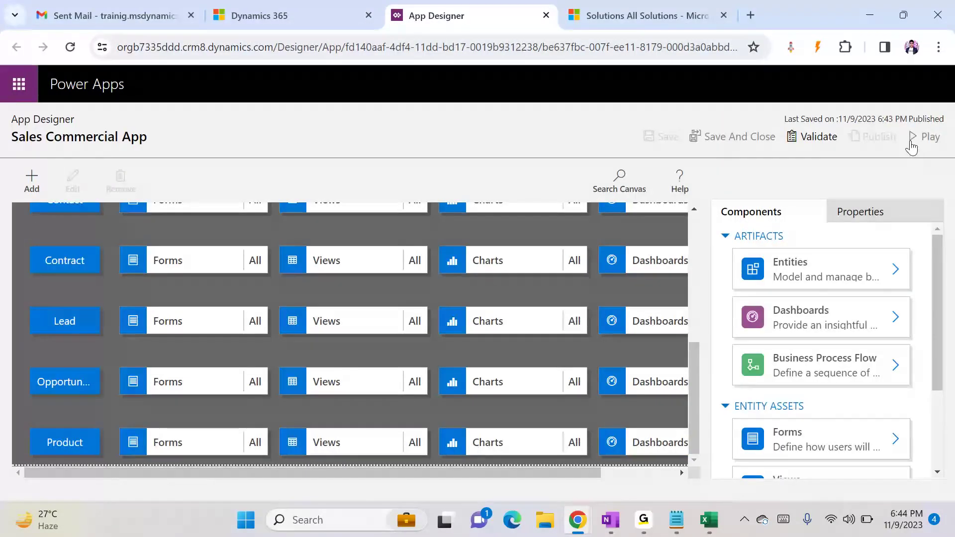
- Return to the Dynamics 365 app list, refresh it and open the published Sales Commercial App
click(284, 19)
scroll(771, 244, up, 10)
click(791, 153)
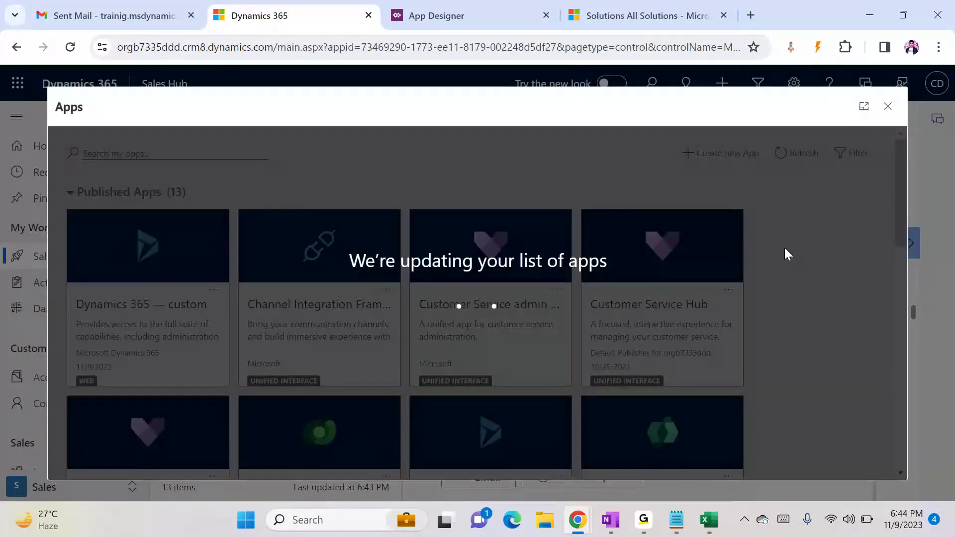
scroll(774, 261, down, 10)
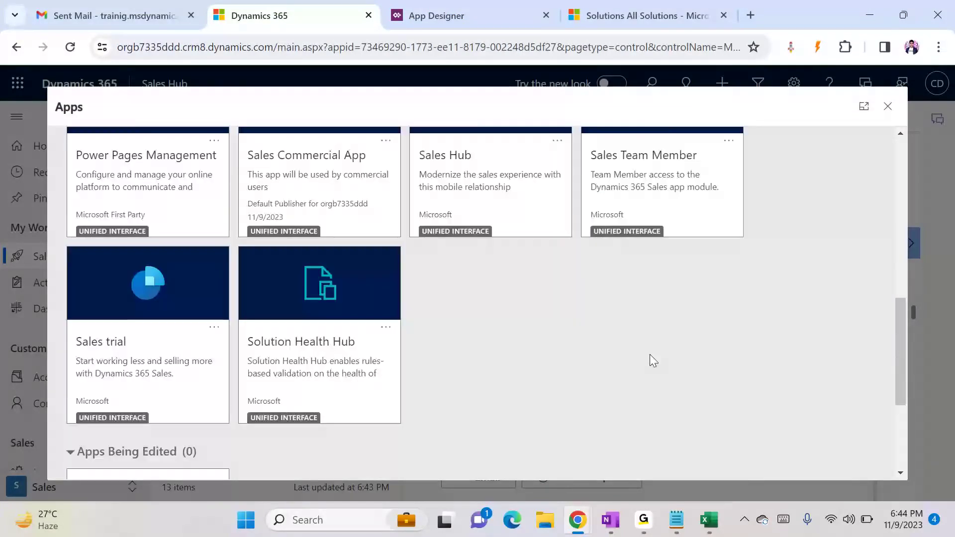
scroll(634, 363, up, 2)
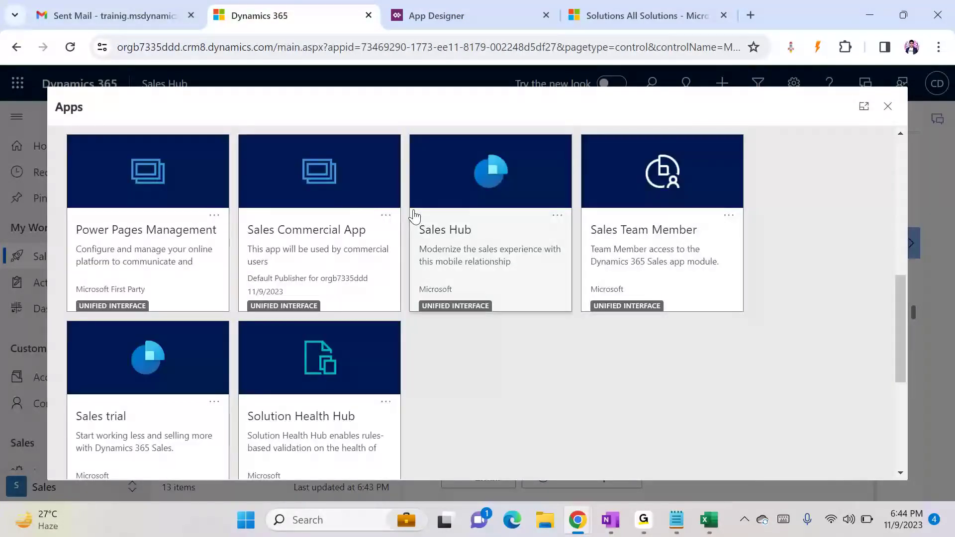
click(300, 202)
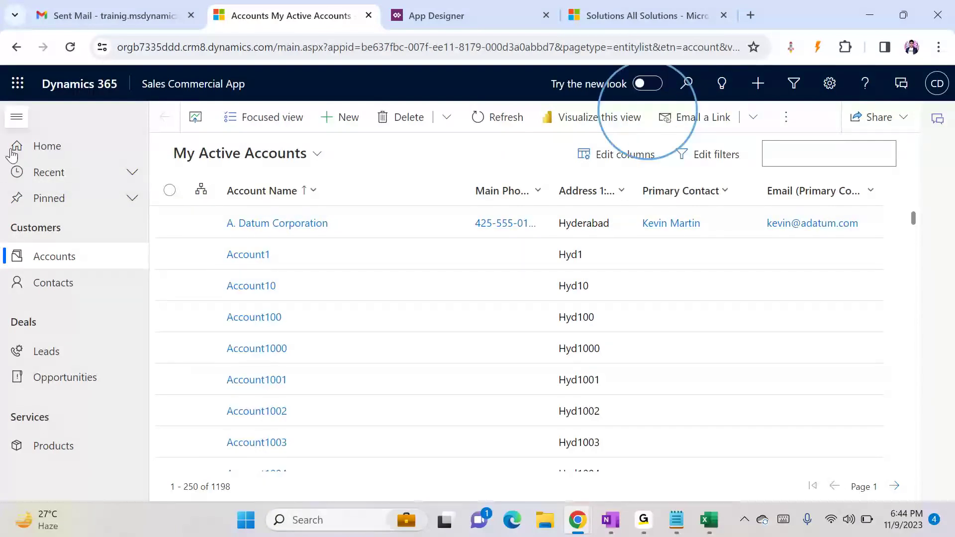
- Examine the Sales Commercial App's navigation groups, and locate and reopen the app in the list of published apps
click(15, 118)
click(15, 122)
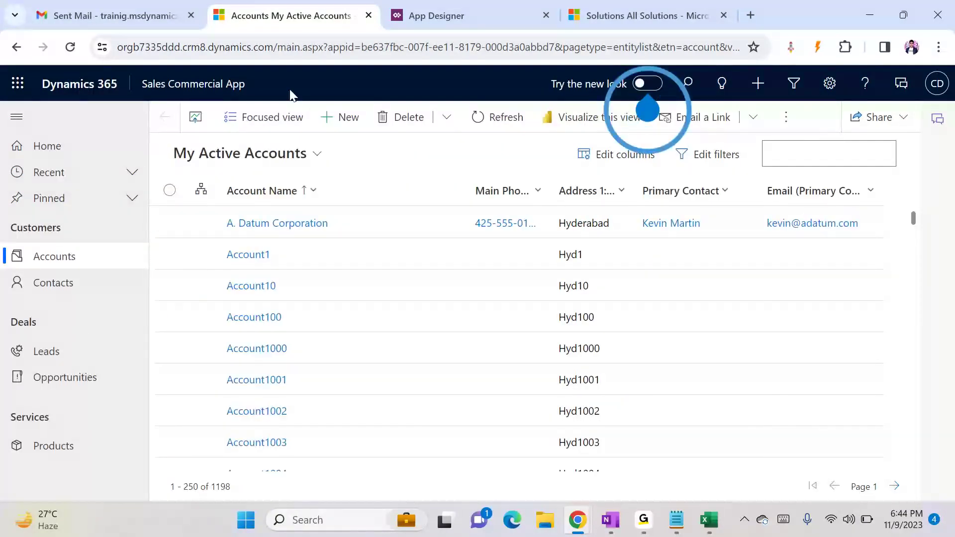
click(229, 85)
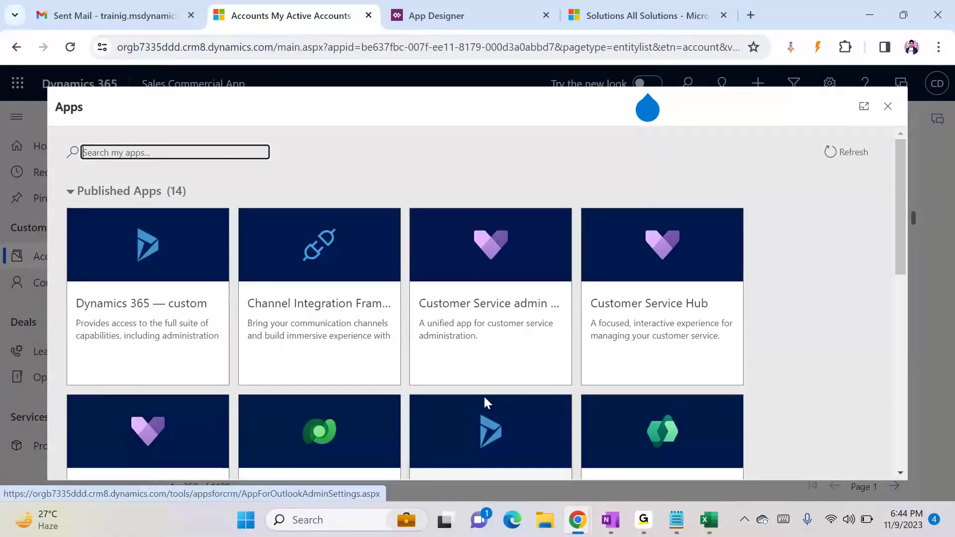
scroll(429, 401, down, 10)
scroll(209, 367, up, 3)
click(318, 248)
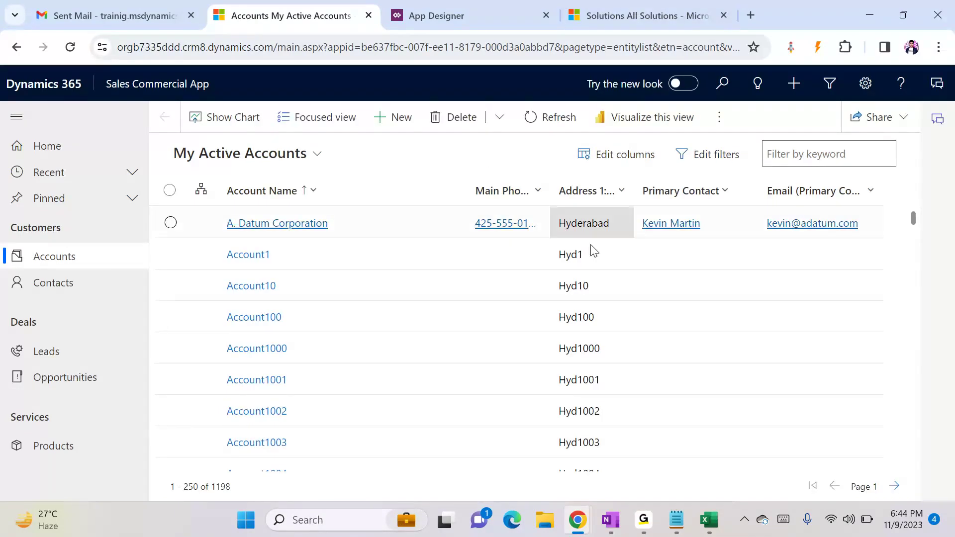
- Switch to the Dynamics 365 Settings page, open the Security area's user list and show the Enabled Users view
click(616, 15)
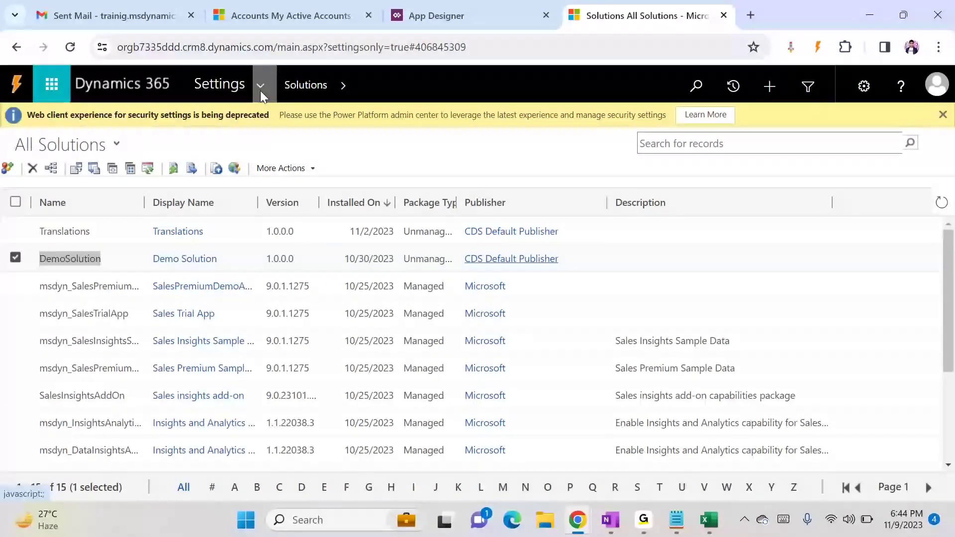
click(261, 89)
click(384, 254)
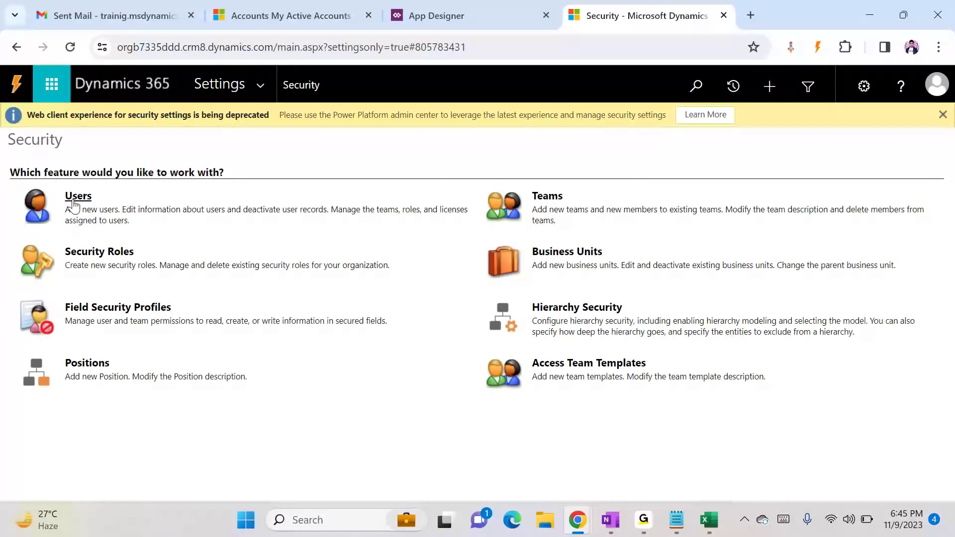
click(74, 198)
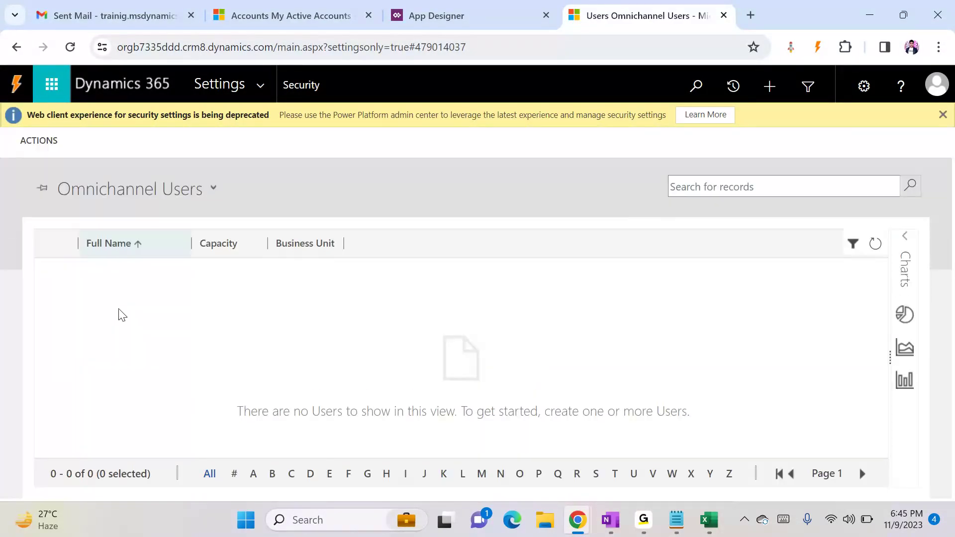
click(139, 195)
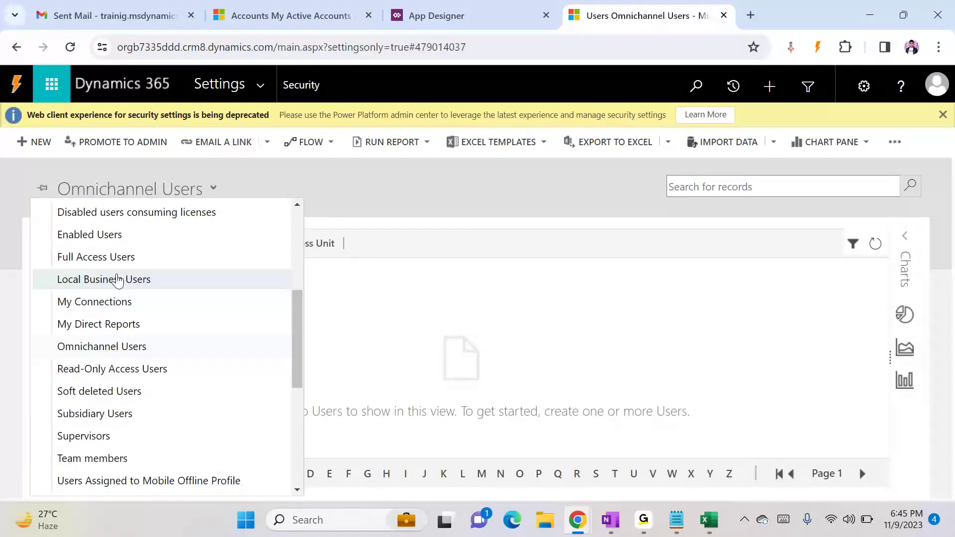
click(135, 236)
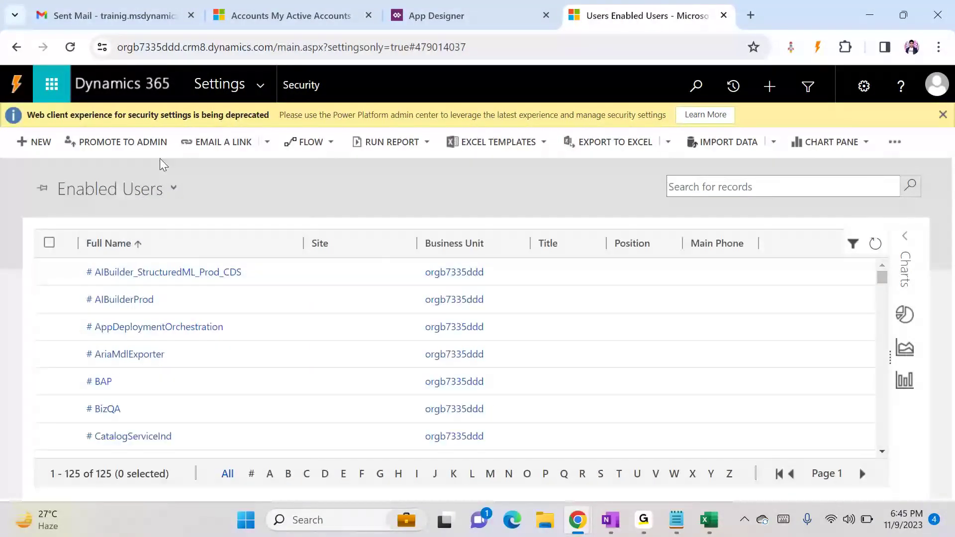
- Start creating a new user from the Enabled Users list and open the Add a user form in the Microsoft 365 admin center
click(39, 141)
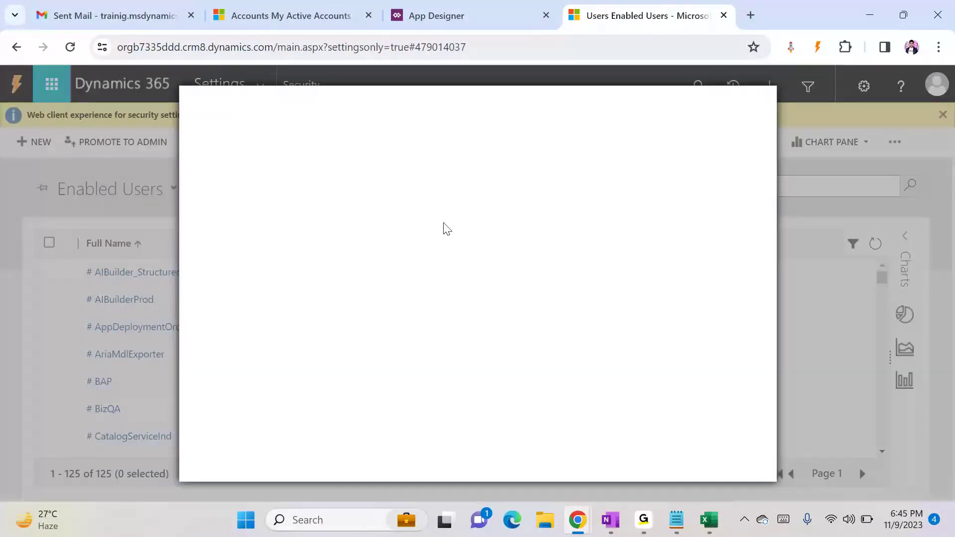
click(649, 468)
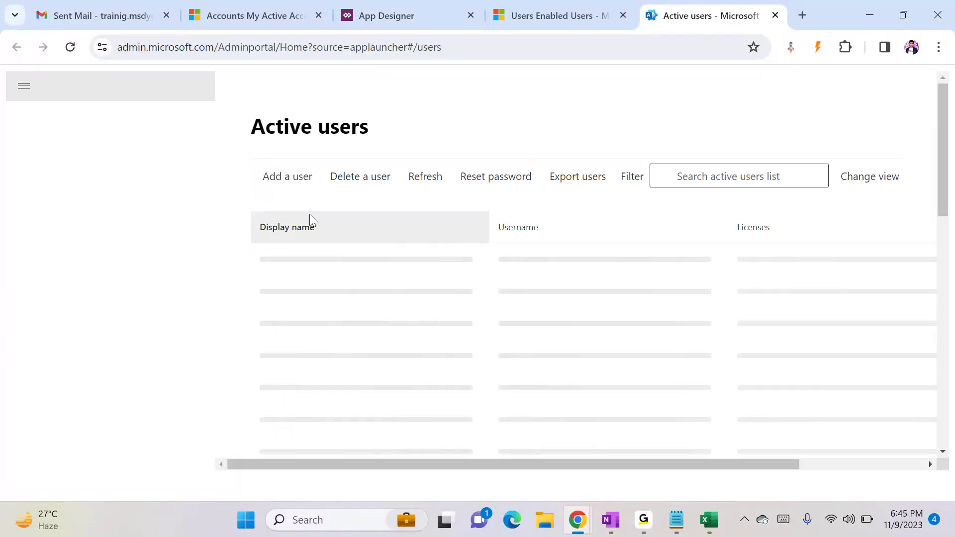
click(293, 212)
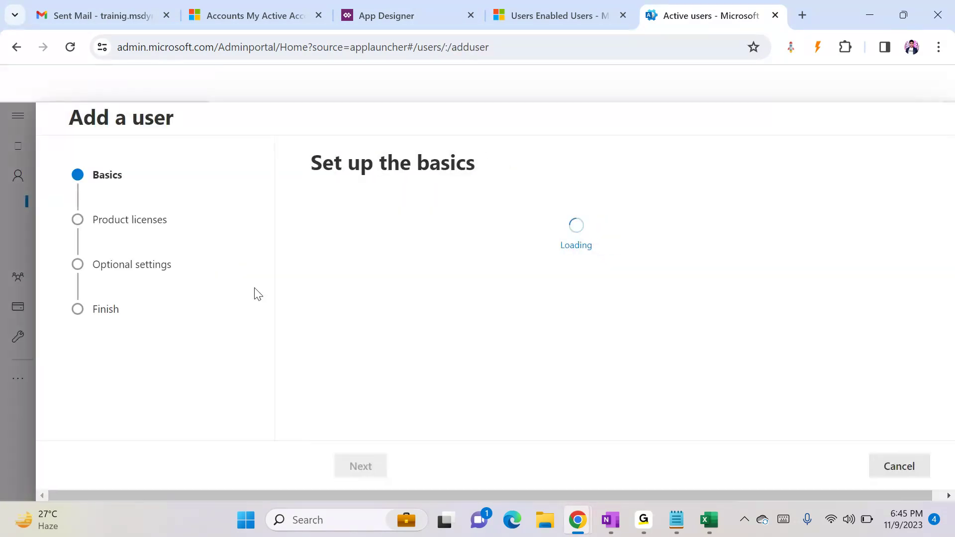
- Fill in the new user's basics with first name Demo, last name 1, display name Demo 1 and username demo1
click(390, 301)
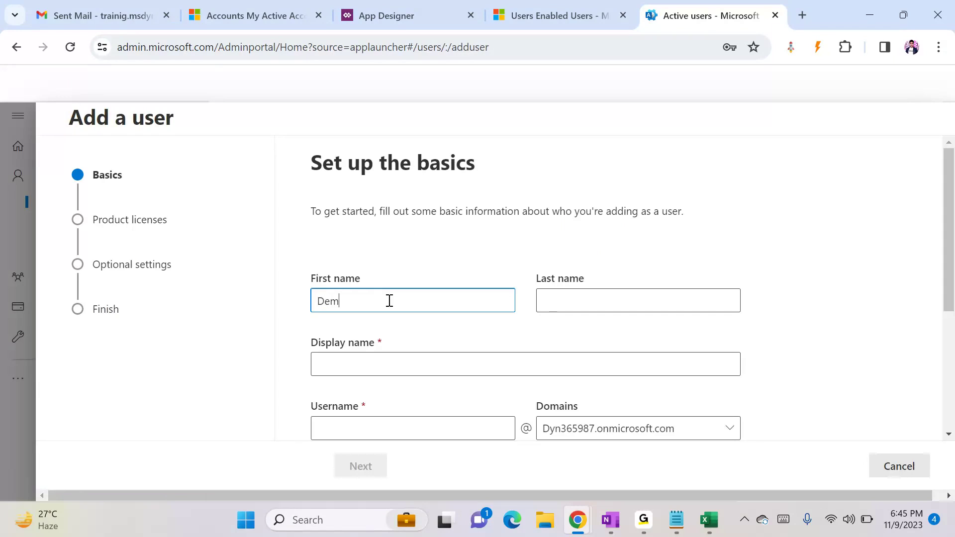
key(Tab)
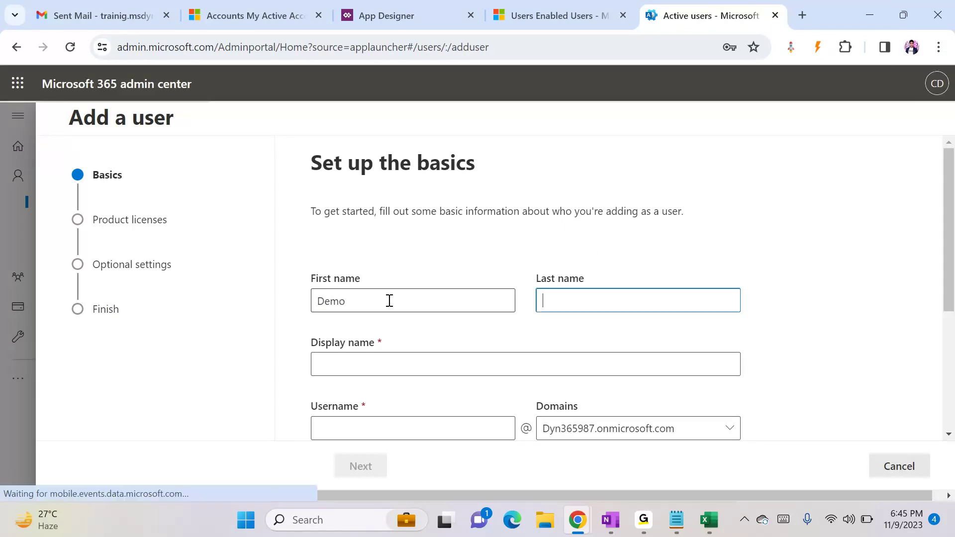
text(1)
click(373, 361)
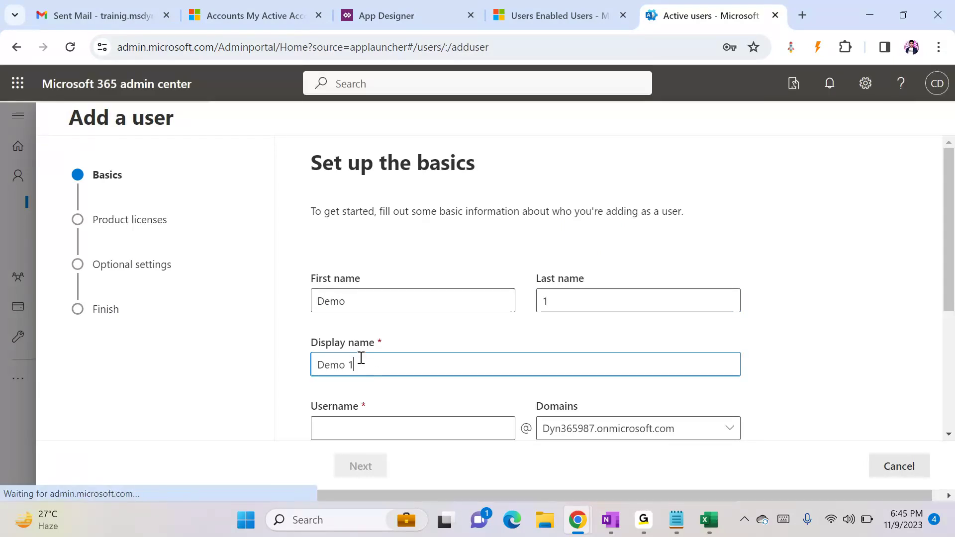
click(347, 423)
text(demo1)
scroll(368, 427, down, 5)
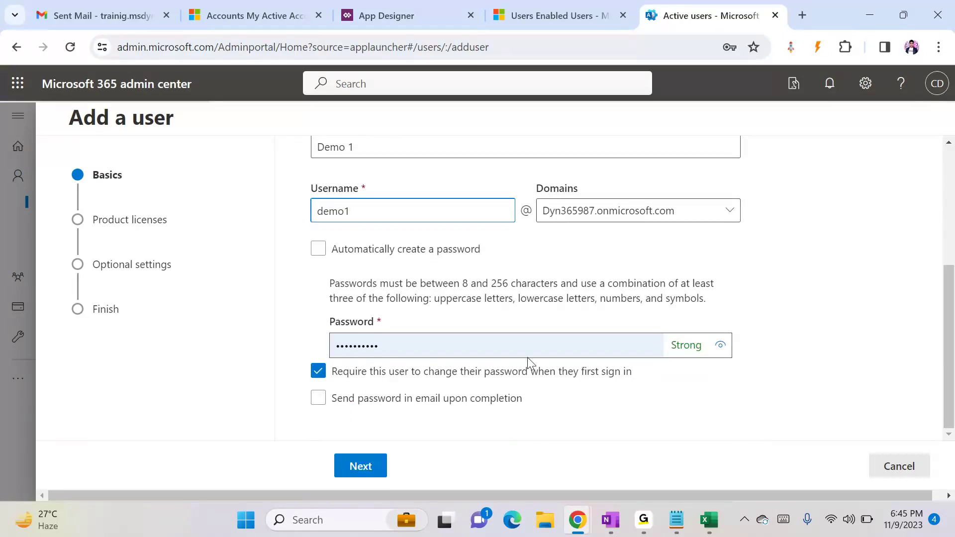
- Replace the prefilled password with a custom account password for the new user and continue to the product licenses
click(474, 352)
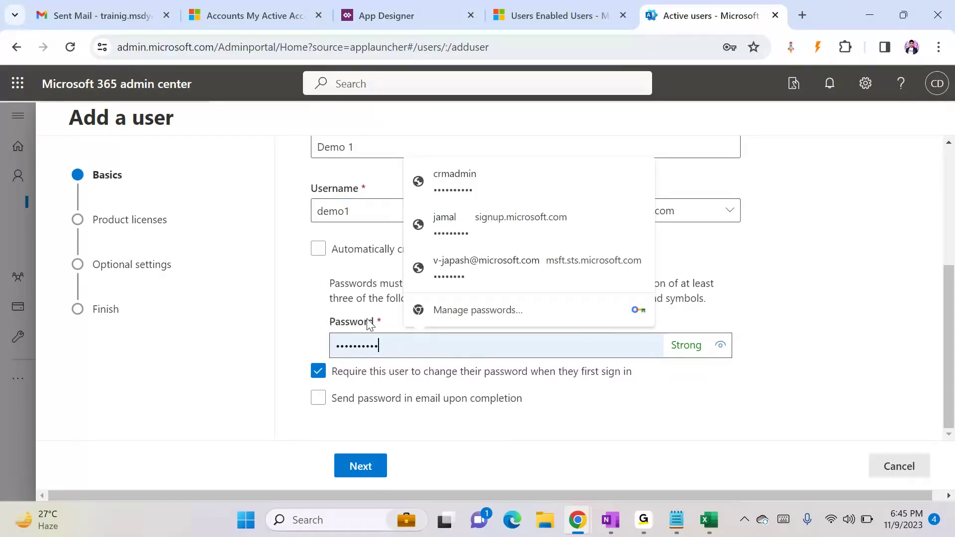
key(ctrl+a)
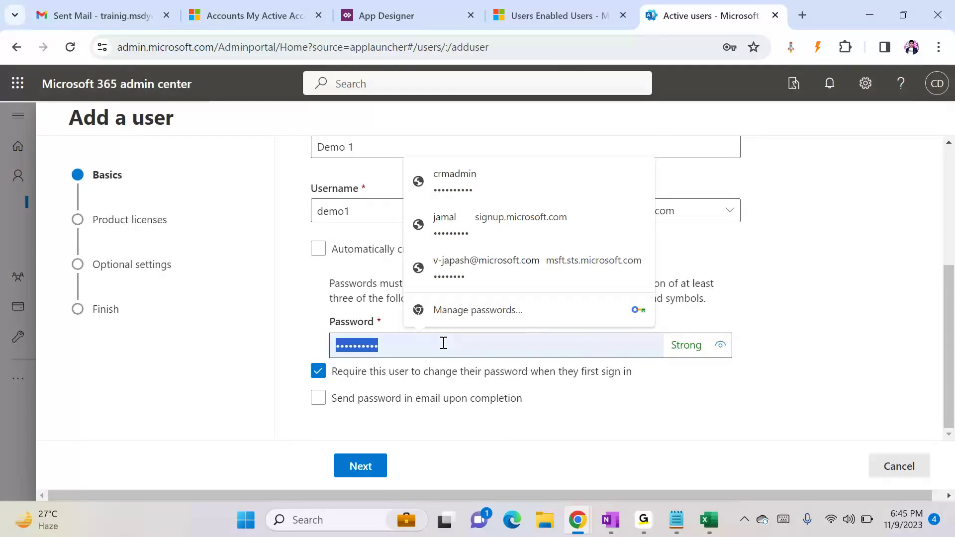
text(•••••)
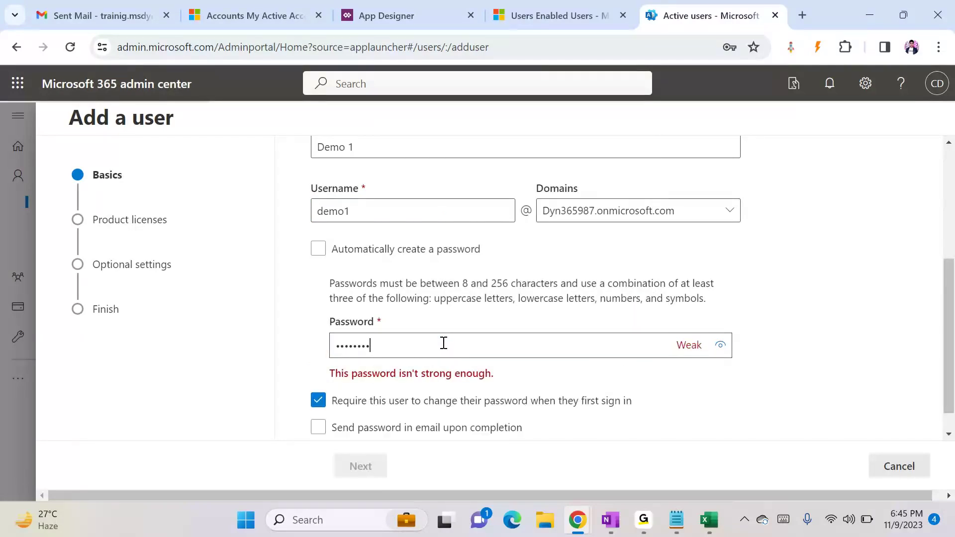
text(•)
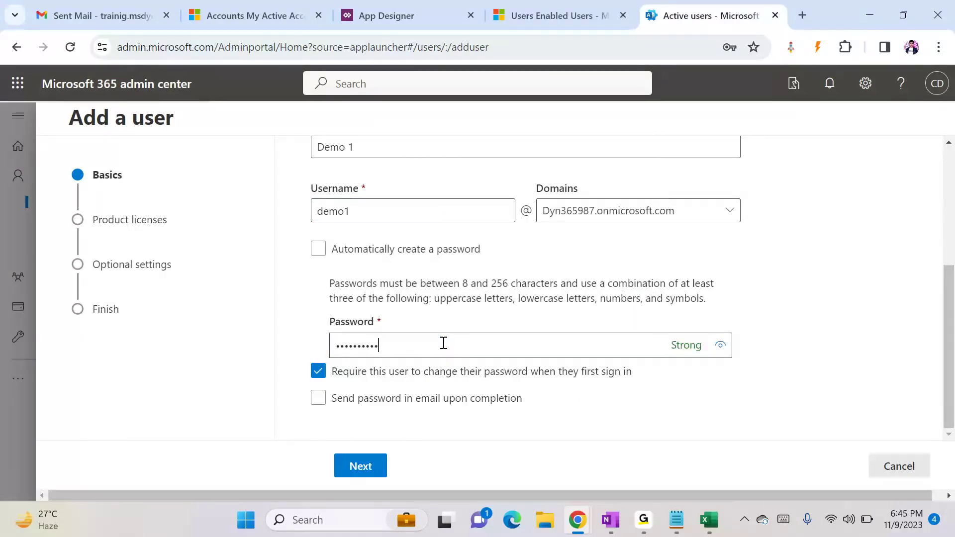
click(363, 467)
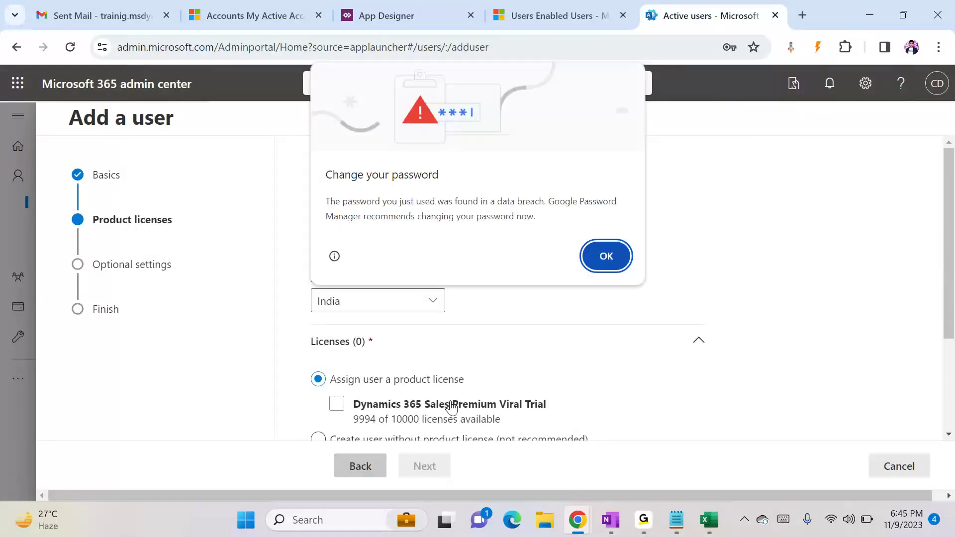
- Dismiss the browser's password warning, assign the Dynamics 365 Sales Premium Viral Trial license and continue to the review with default optional settings
click(613, 261)
click(338, 405)
scroll(517, 364, down, 3)
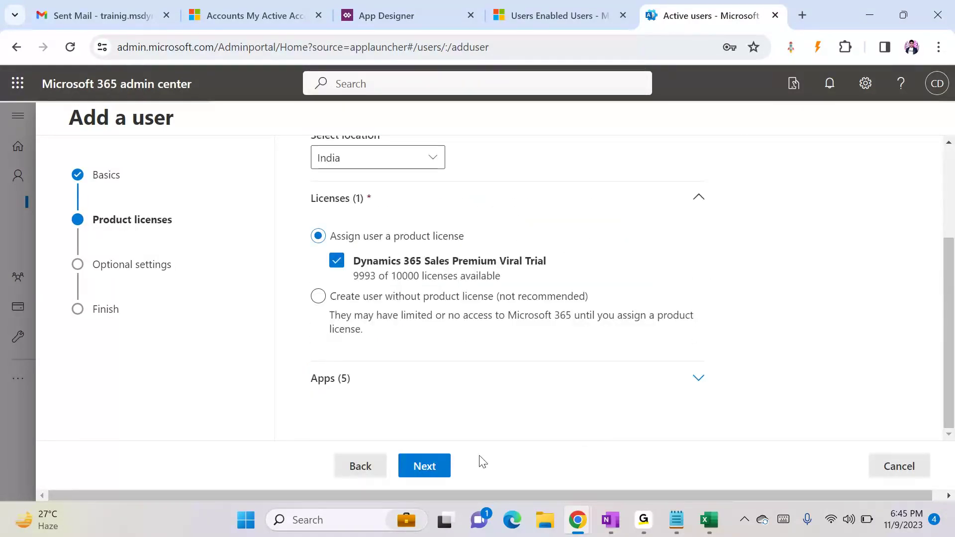
click(438, 465)
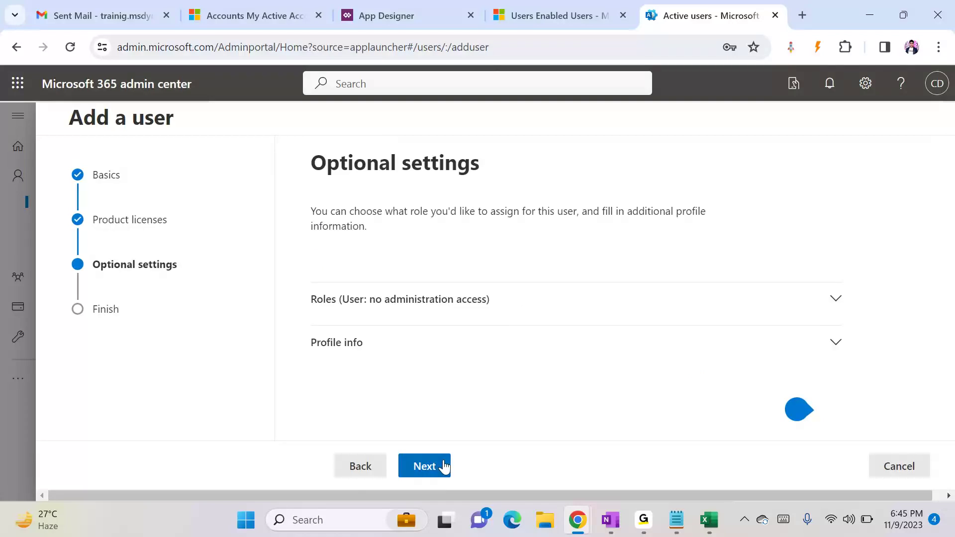
click(434, 468)
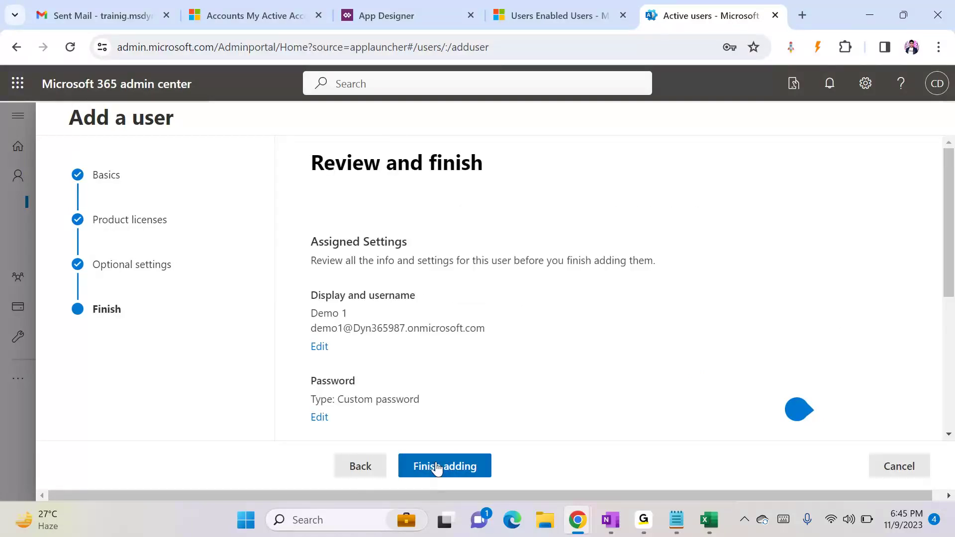
- Copy the new user's sign-in address into the Notepad notes, then finish adding the user and close the form
drag(312, 332, 491, 328)
key(ctrl+c)
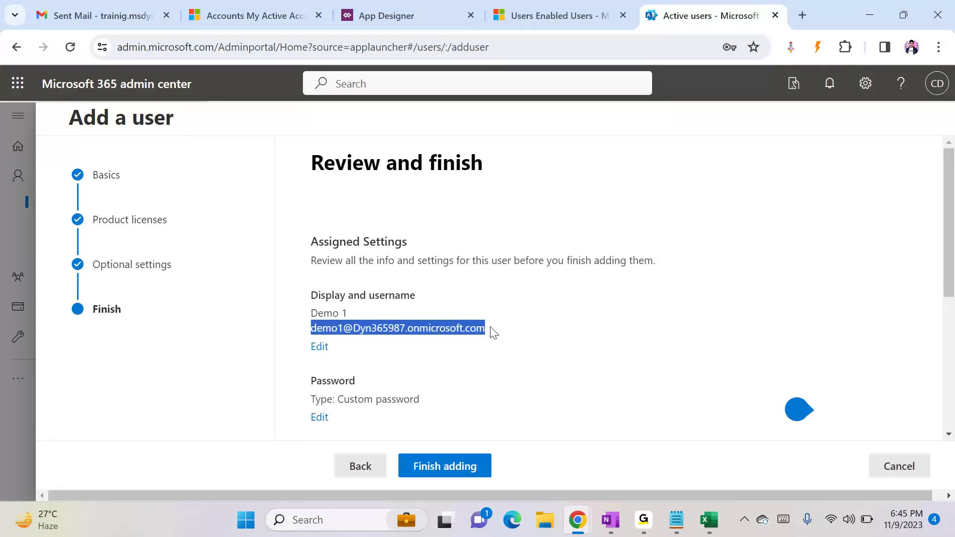
click(677, 520)
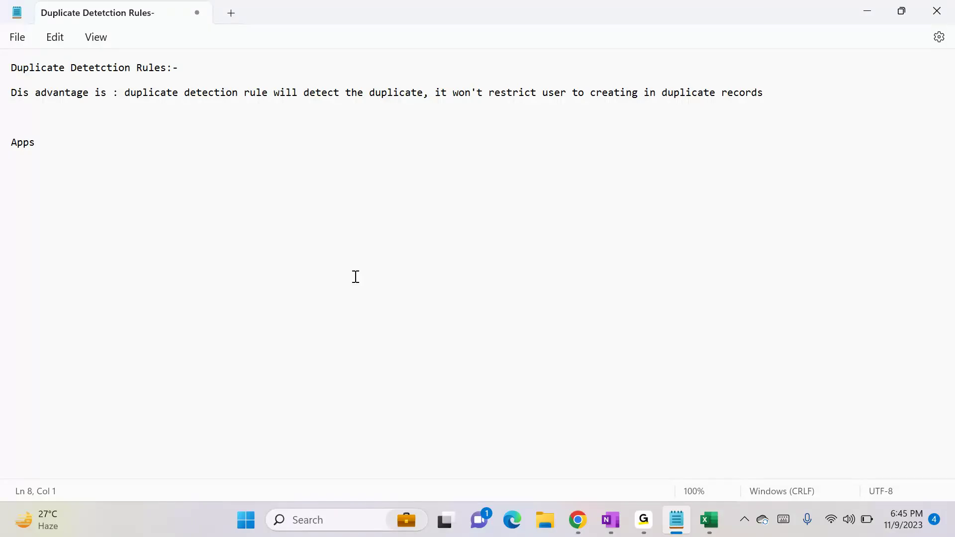
key(ctrl+v)
key(alt+Tab)
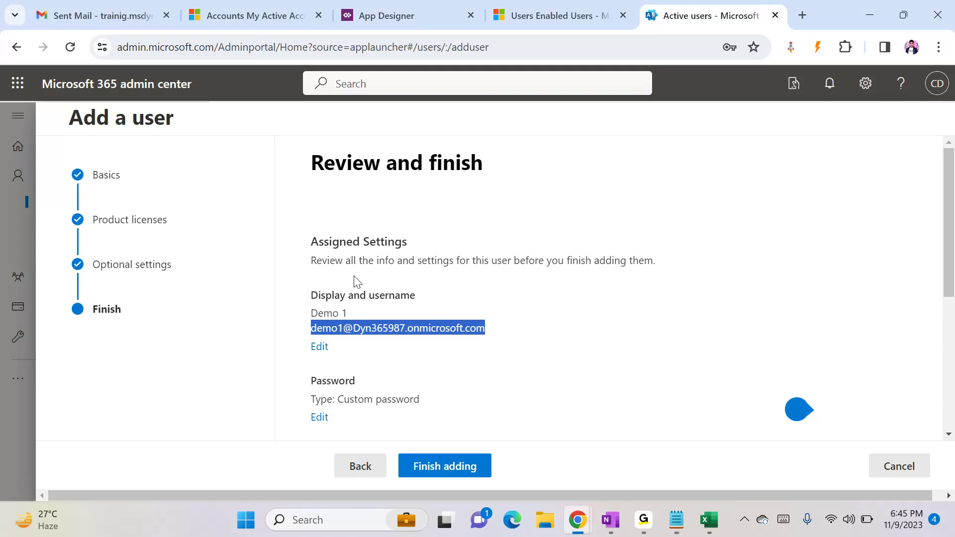
click(452, 468)
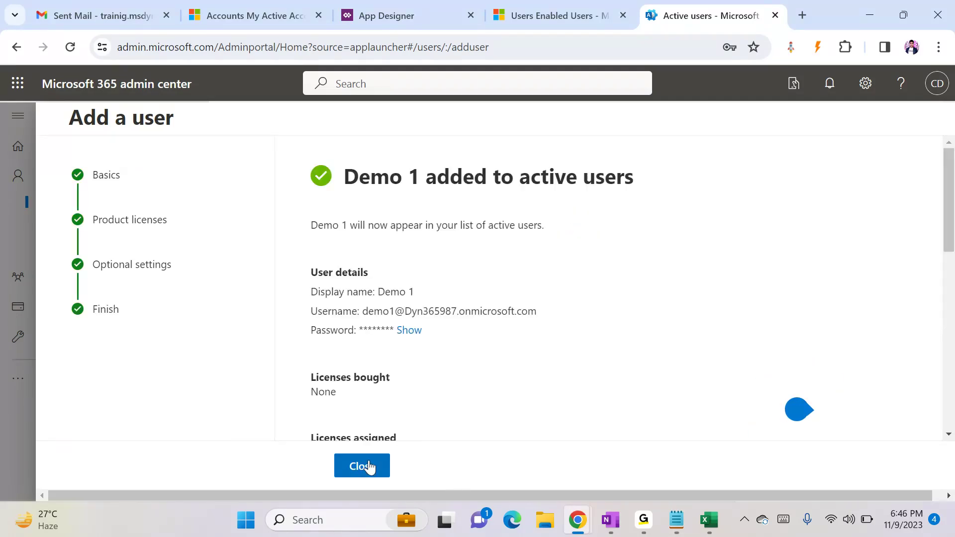
click(368, 468)
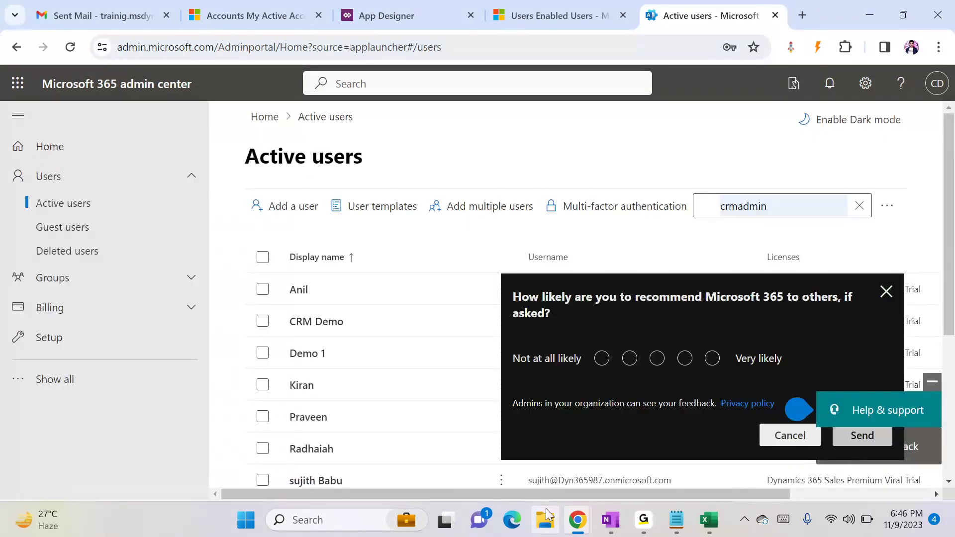
- Open an incognito window and load the base URL orgb7335ddd.crm8.dynamics.com copied from the Sales Commercial App page
mouse_move(575, 520)
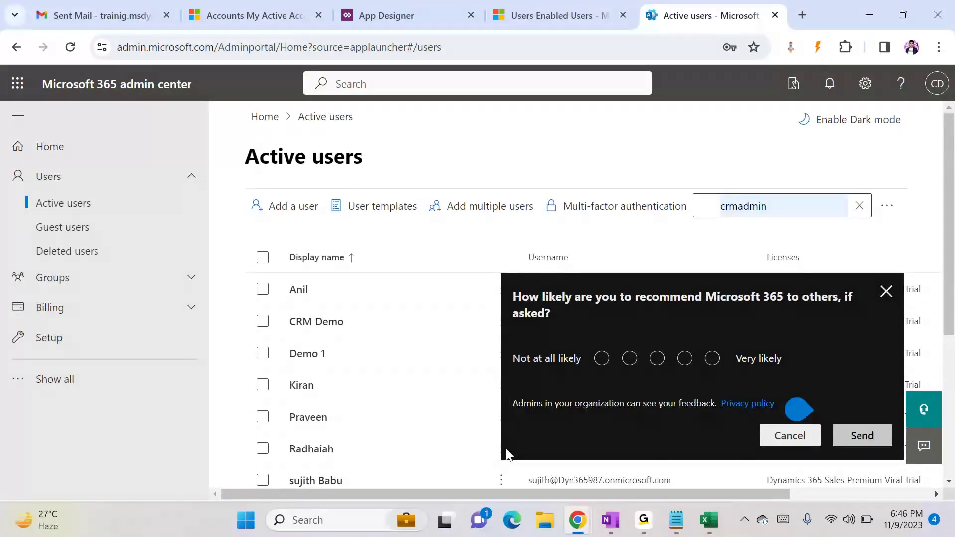
key(ctrl+shift+n)
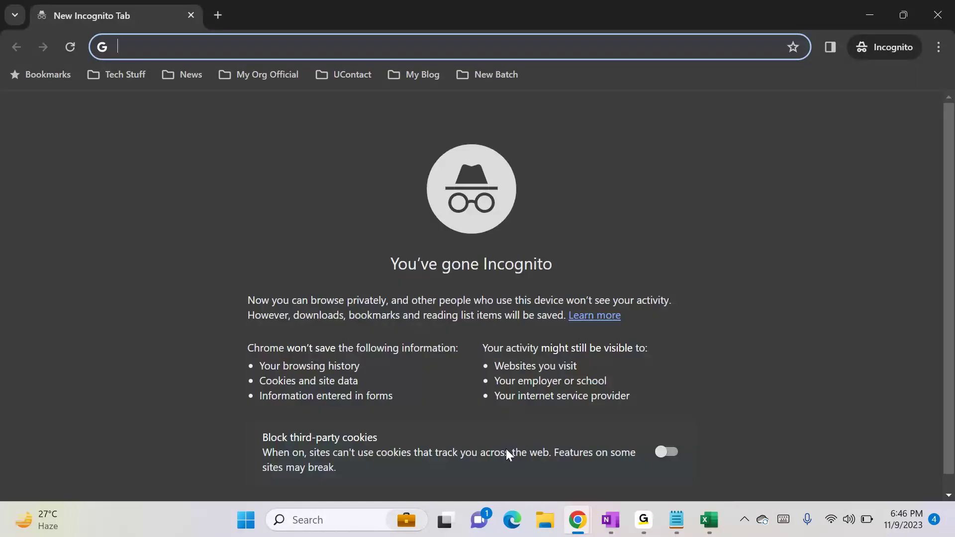
key(alt+Tab)
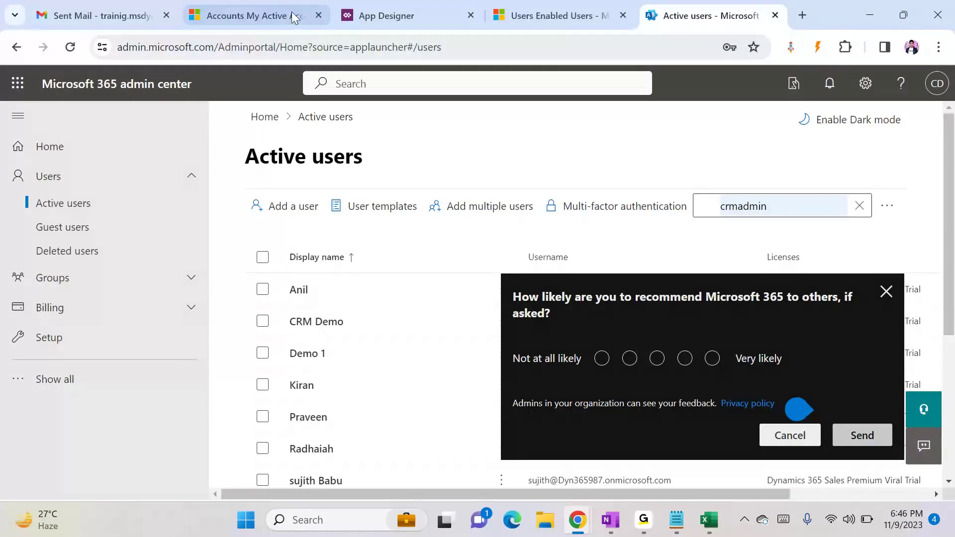
click(241, 15)
drag(273, 47, 122, 52)
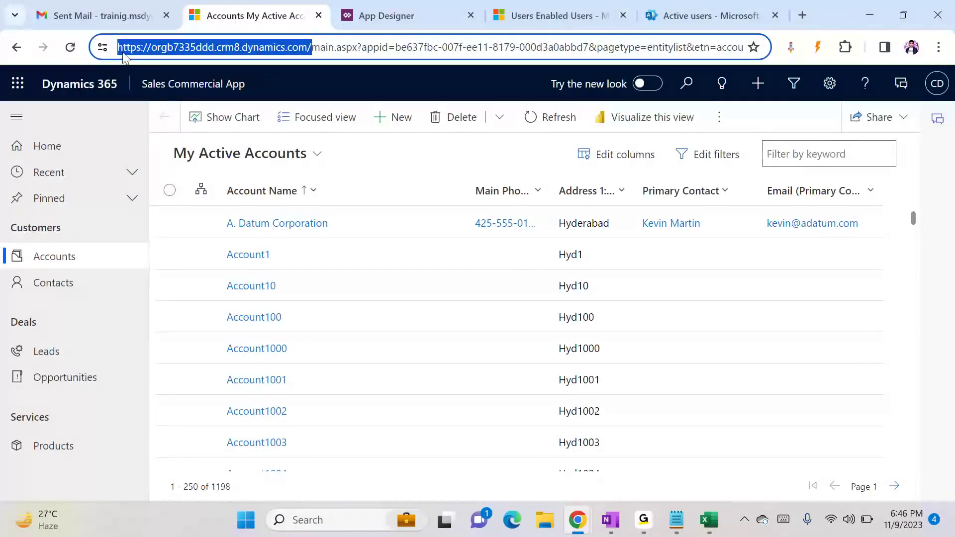
key(ctrl+c)
key(alt+Tab)
key(ctrl+v)
click(226, 82)
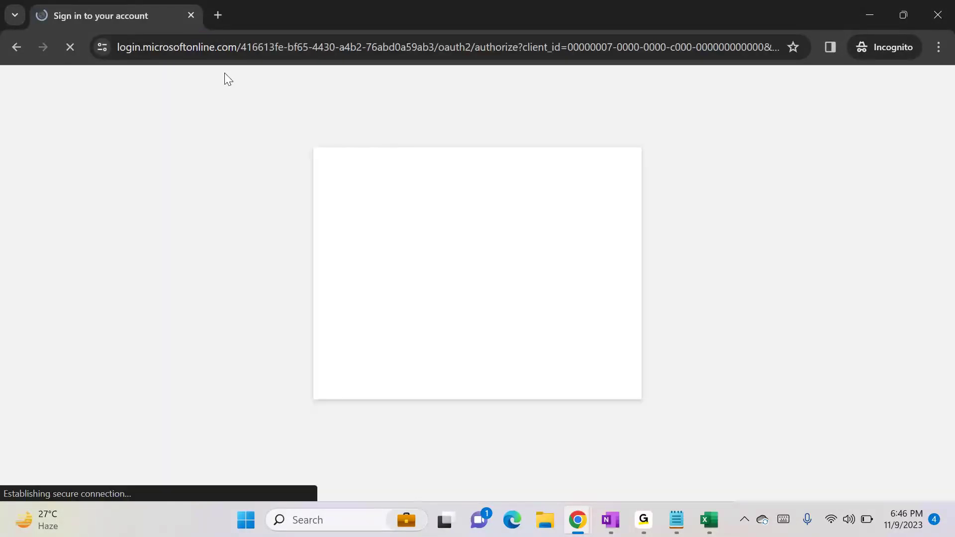
- Take the new user's sign-in address from the Notepad notes and submit it on the incognito window's Microsoft sign-in page
key(alt+Tab)
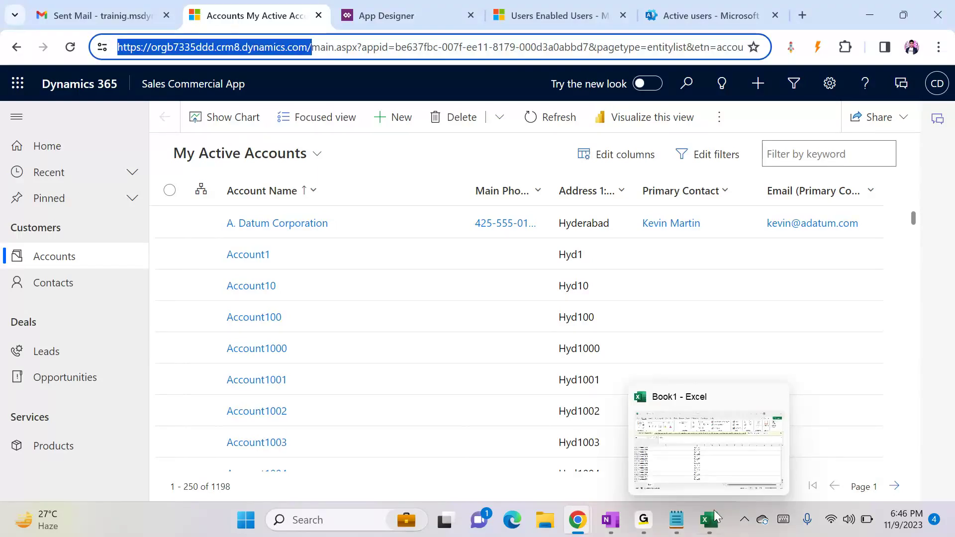
click(680, 518)
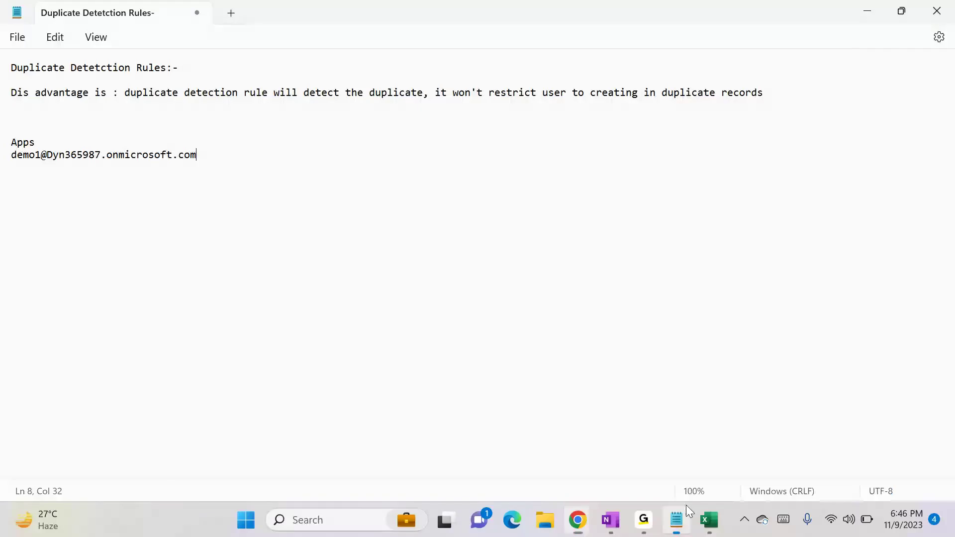
triple_click(225, 157)
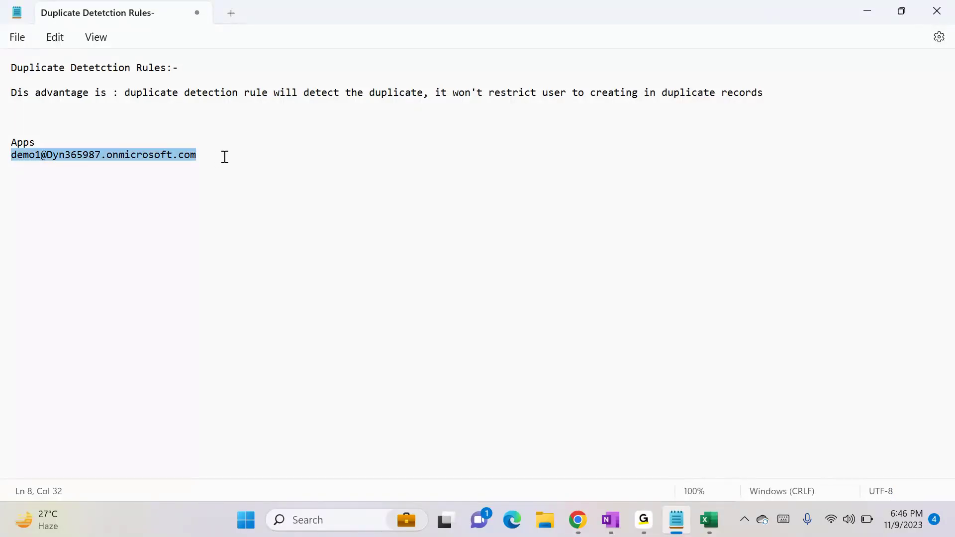
key(alt+Tab)
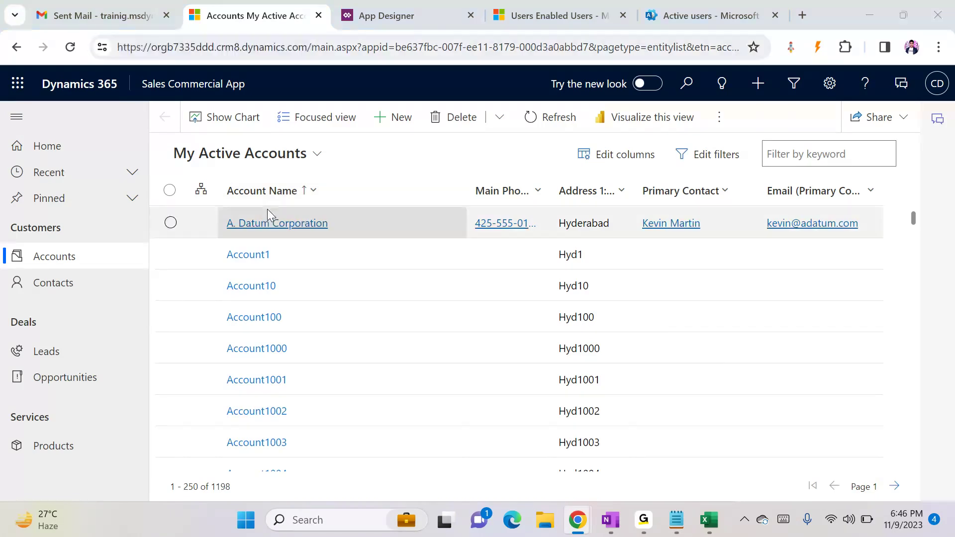
key(alt+Tab)
key(alt+Tab)
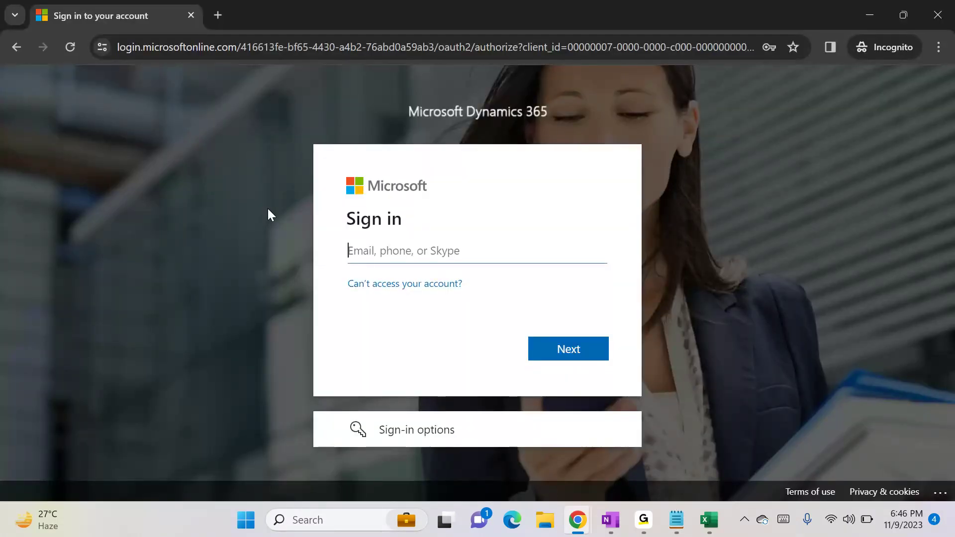
key(ctrl+v)
key(Return)
- Enter the new user's account password and sign in
text(•••••••)
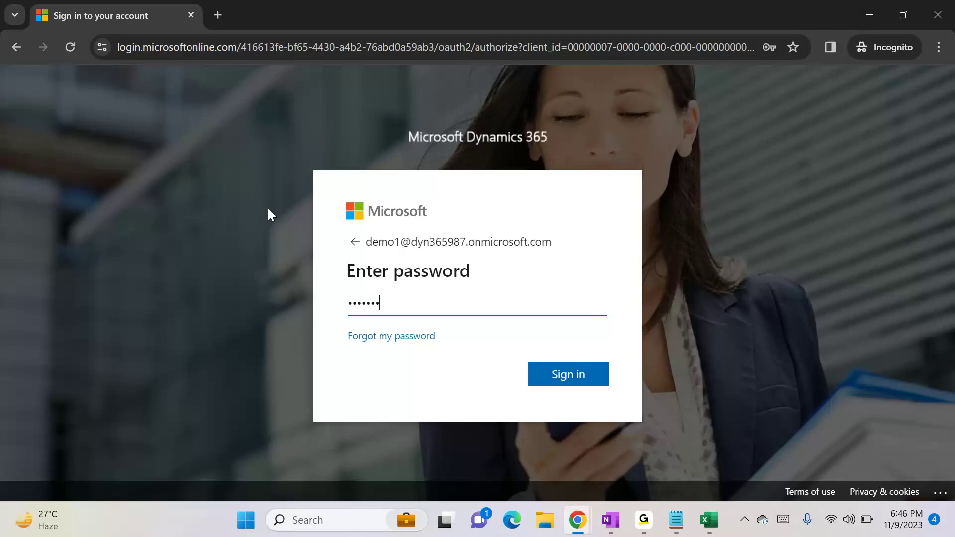
text(•••)
key(Return)
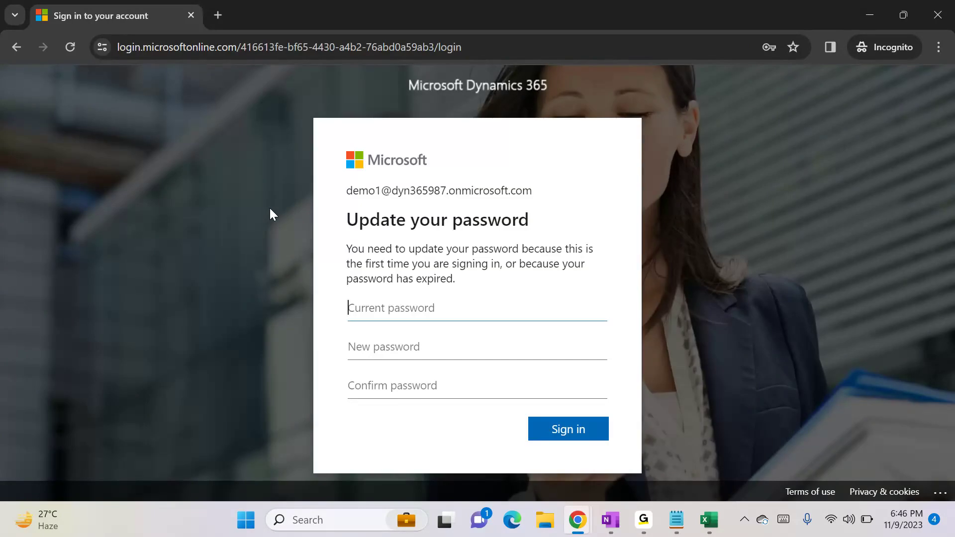
- Update the account password by entering the current and new passwords, and postpone the Microsoft Authenticator setup
text(••••••••••)
key(Tab)
text(•)
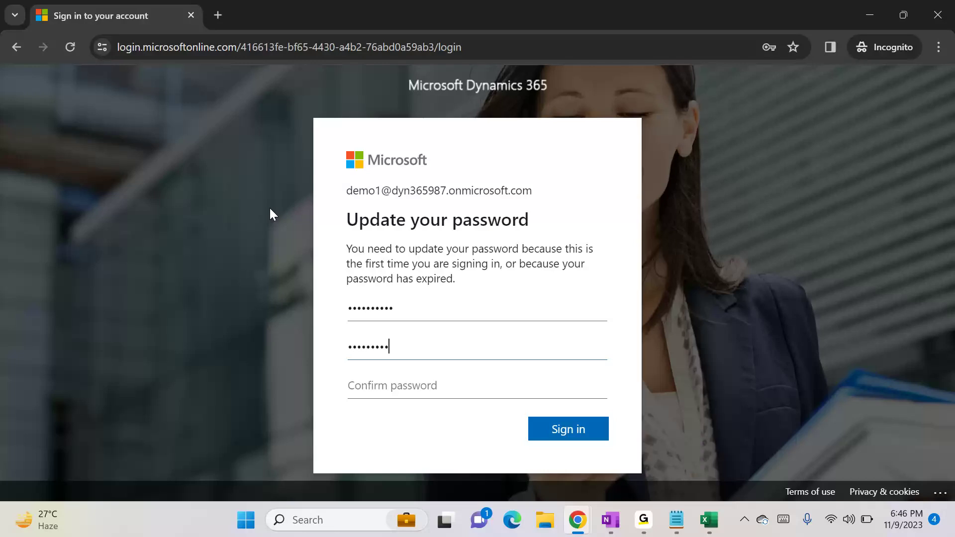
text(•)
key(Return)
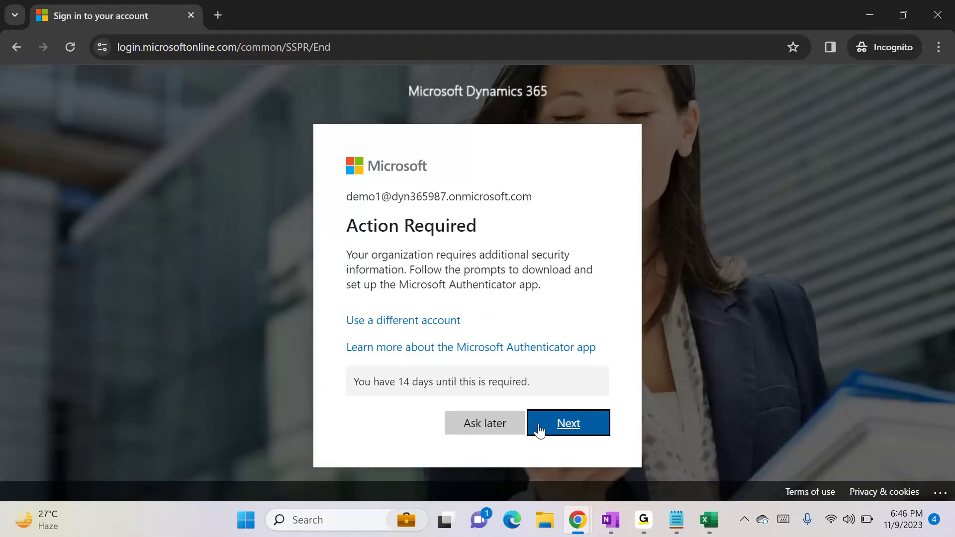
click(496, 426)
click(572, 391)
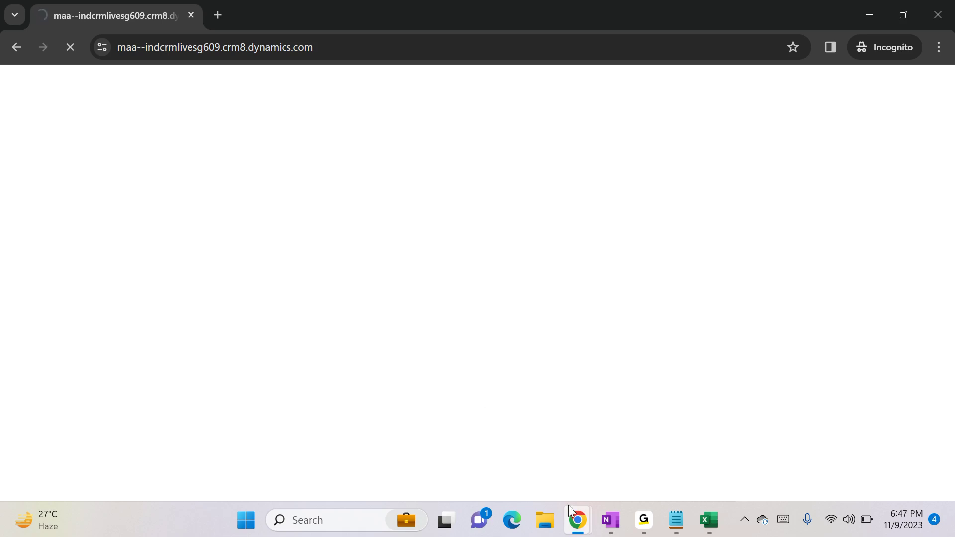
- Check which account is signed in to the Sales Commercial App window, and return to the new user's incognito window
click(434, 421)
click(935, 86)
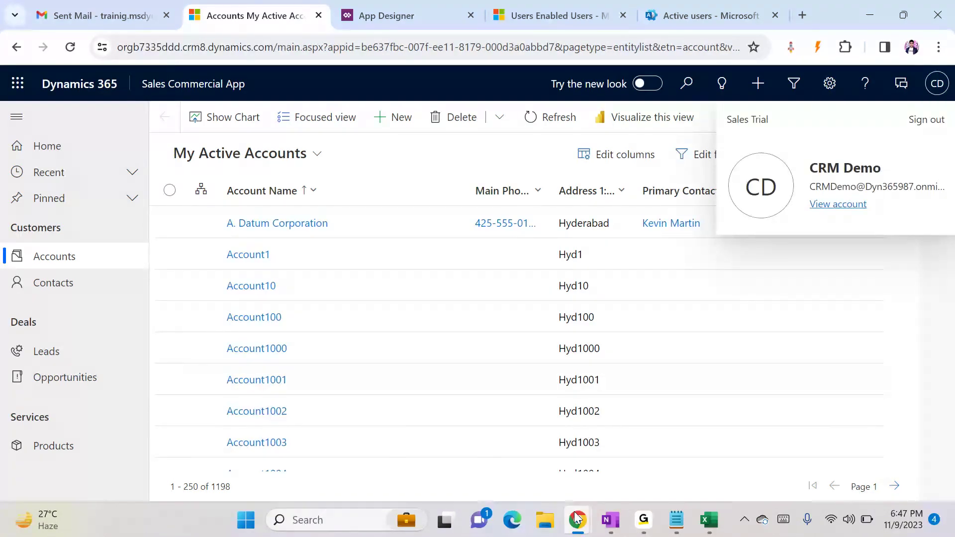
mouse_move(577, 519)
click(742, 428)
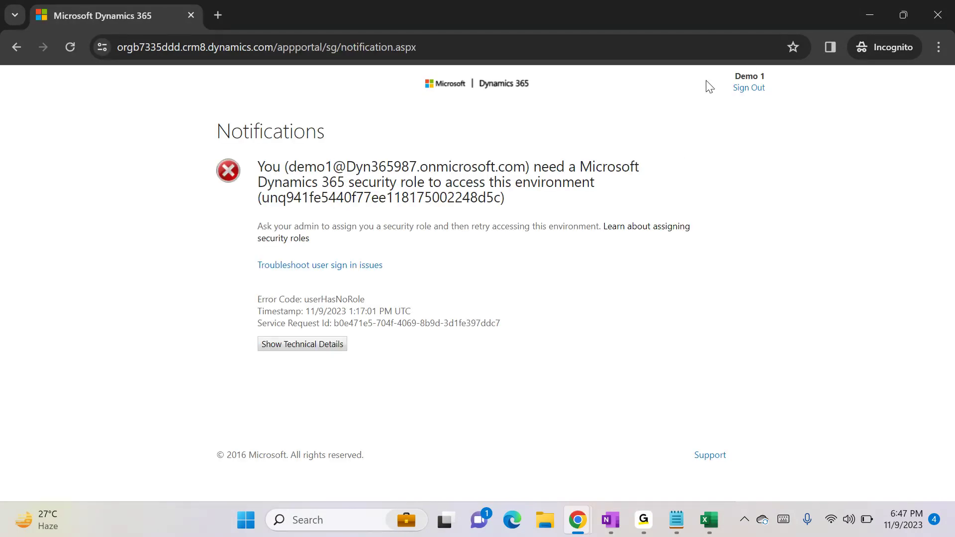
mouse_move(590, 526)
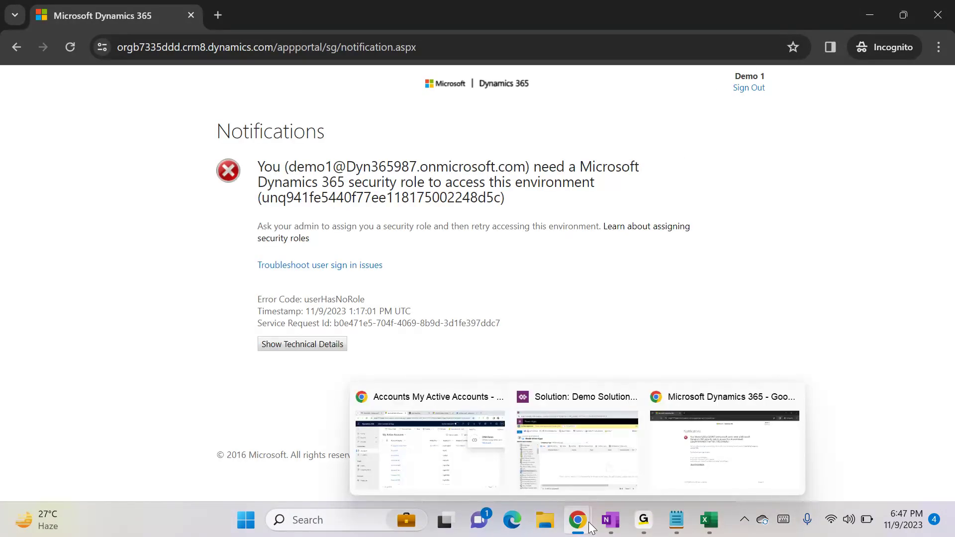
- Return to the enabled users list in the admin browser window and search it for "demo"
mouse_move(457, 463)
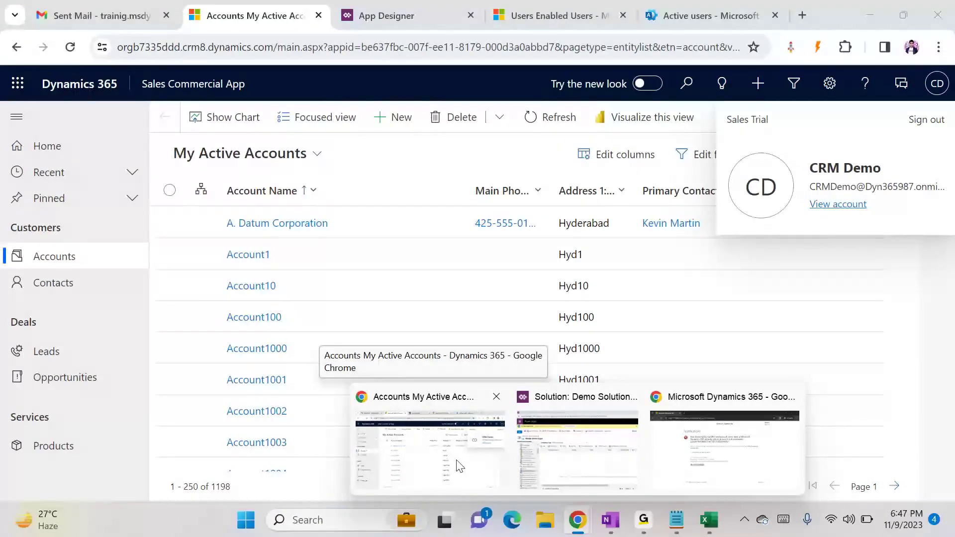
click(456, 466)
click(605, 15)
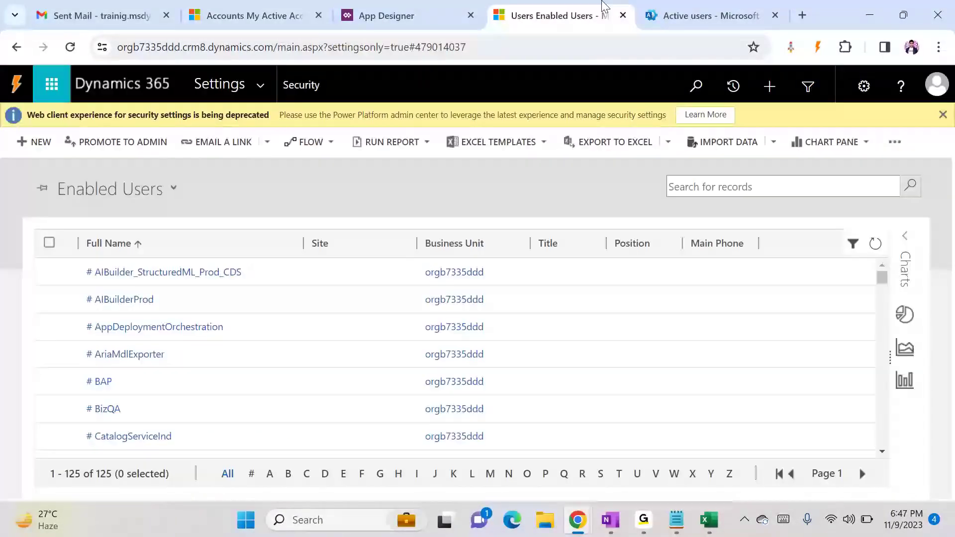
click(807, 185)
text(demo)
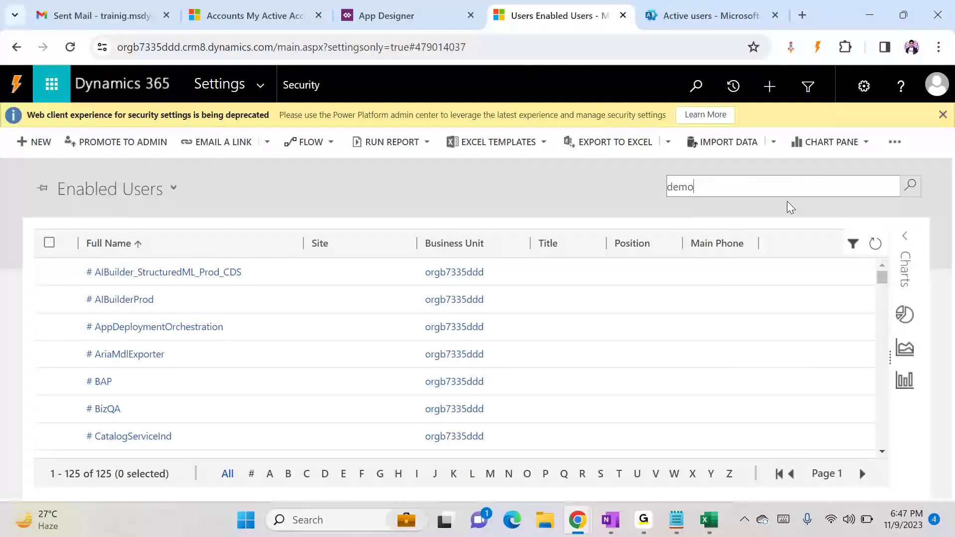
key(Return)
- Assign the Sales Manager security role to the new demo user
click(49, 299)
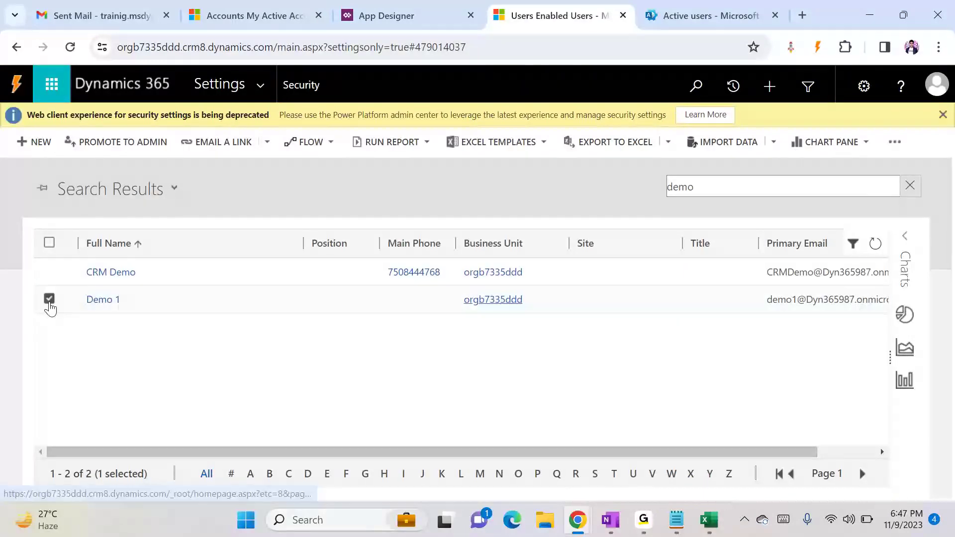
click(428, 139)
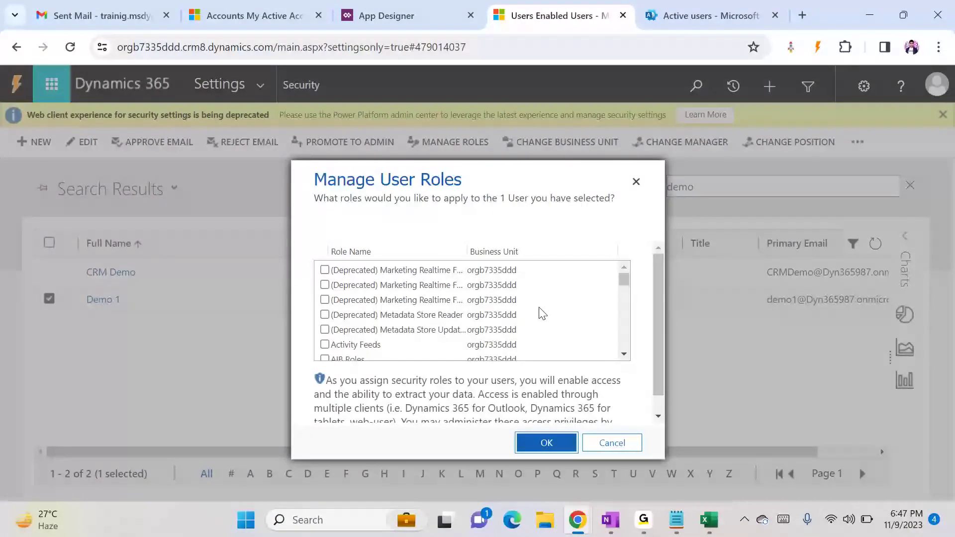
key(ctrl+f)
text(sales)
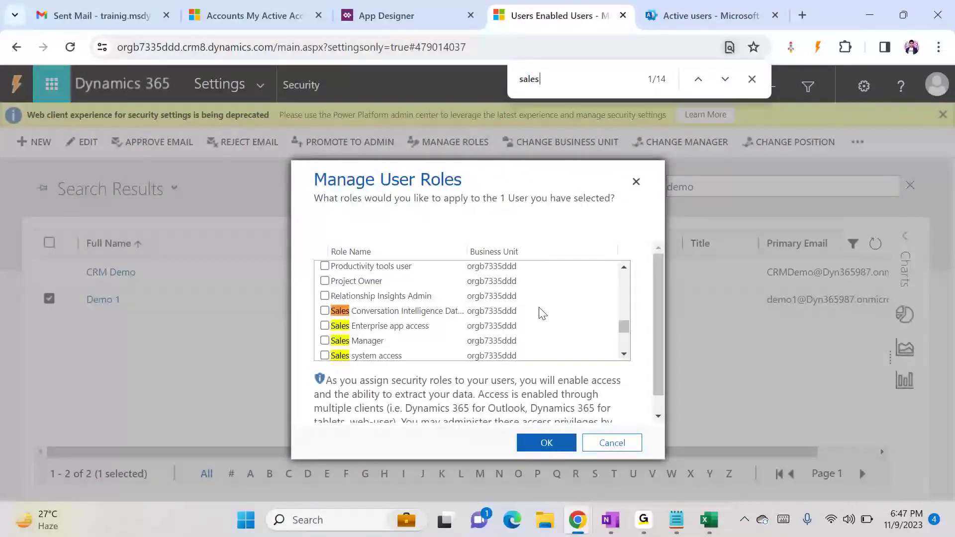
text( man)
click(324, 340)
click(547, 445)
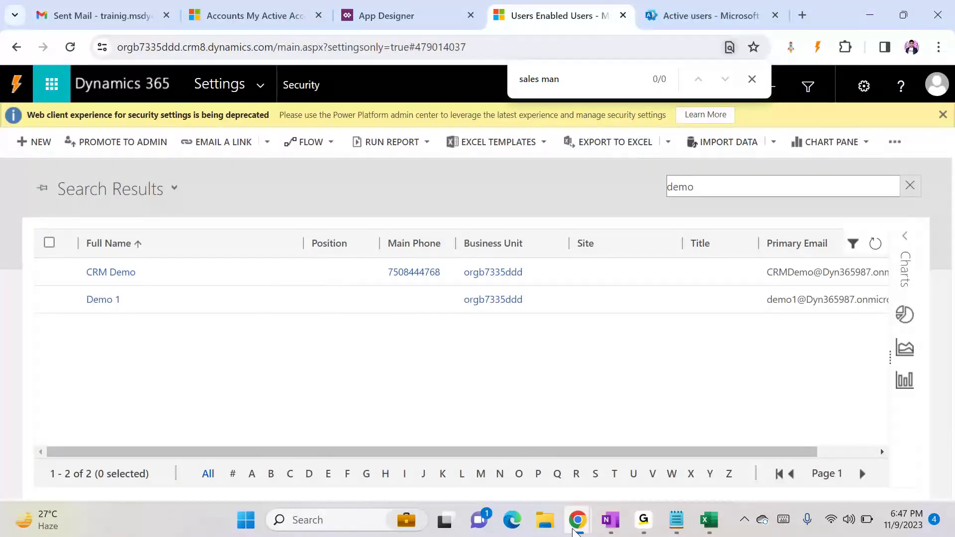
- Switch to the new user's incognito window and reload the Dynamics 365 page several times to retry access
mouse_move(590, 519)
click(676, 412)
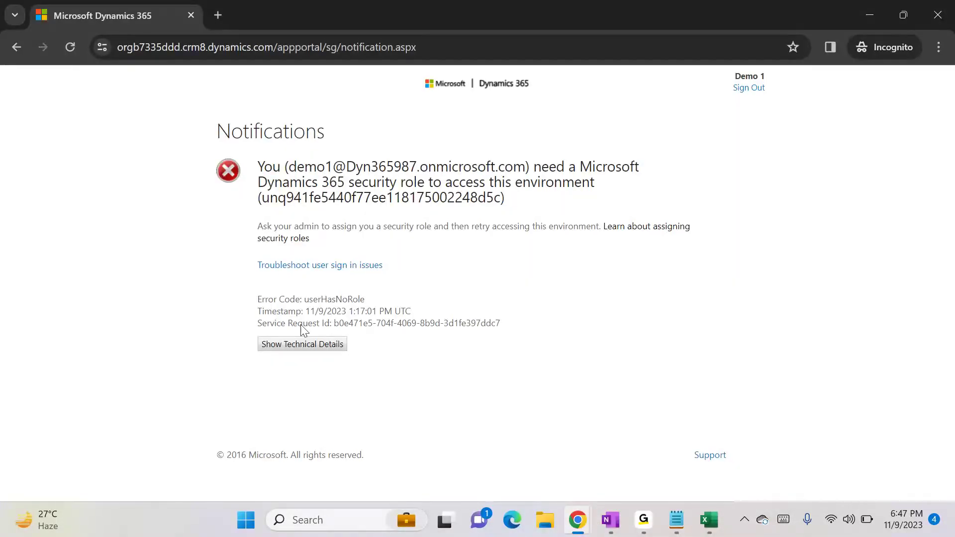
click(70, 46)
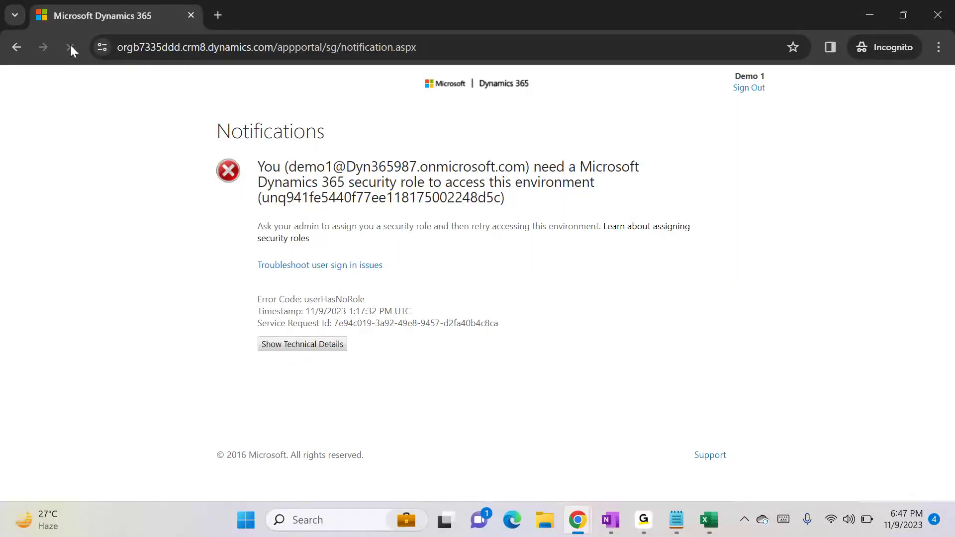
click(70, 41)
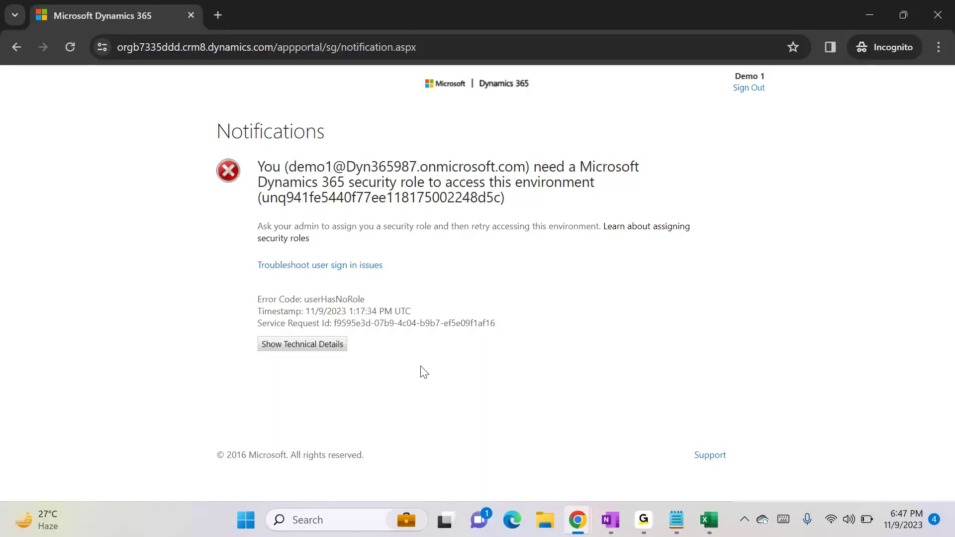
key(F5)
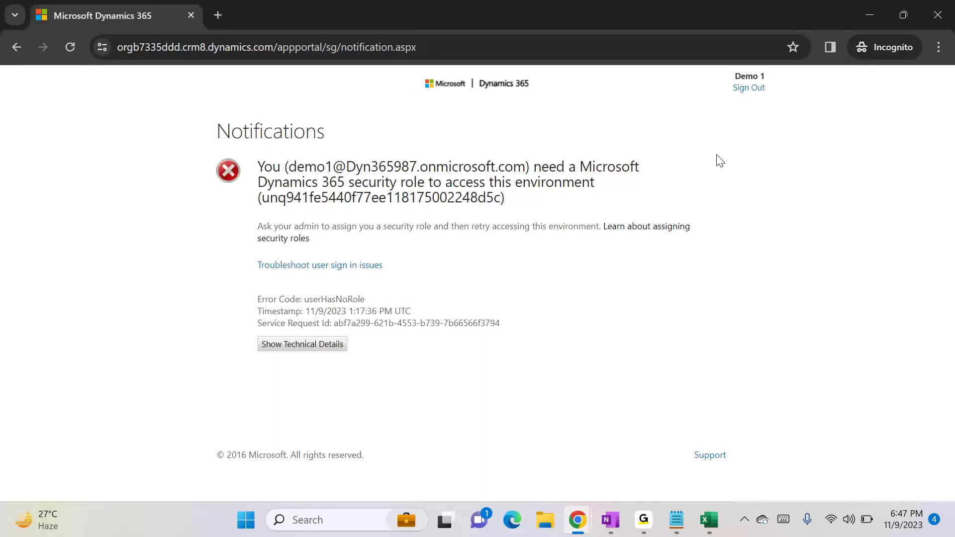
- Sign the new user out of Dynamics 365, sign back in with the account password, and stay signed in
click(751, 88)
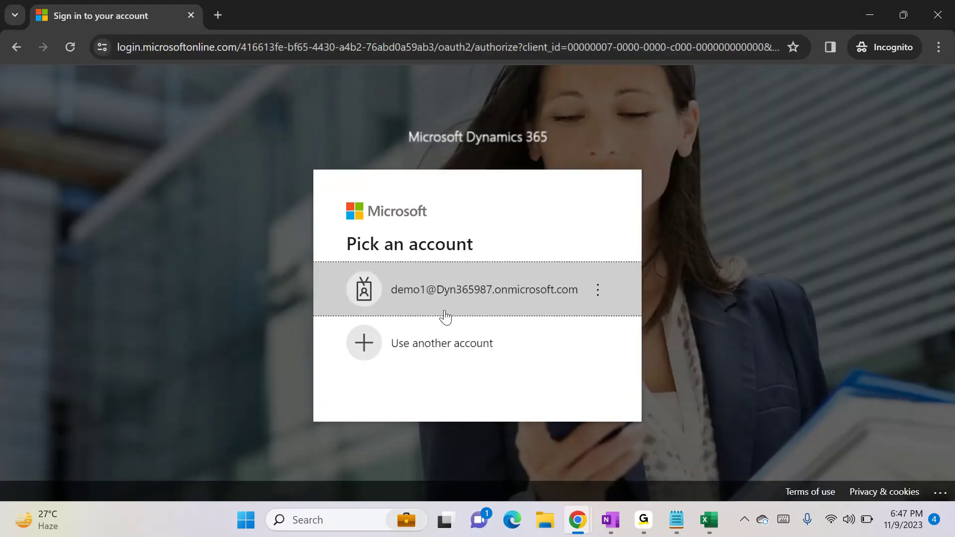
click(440, 289)
text(•)
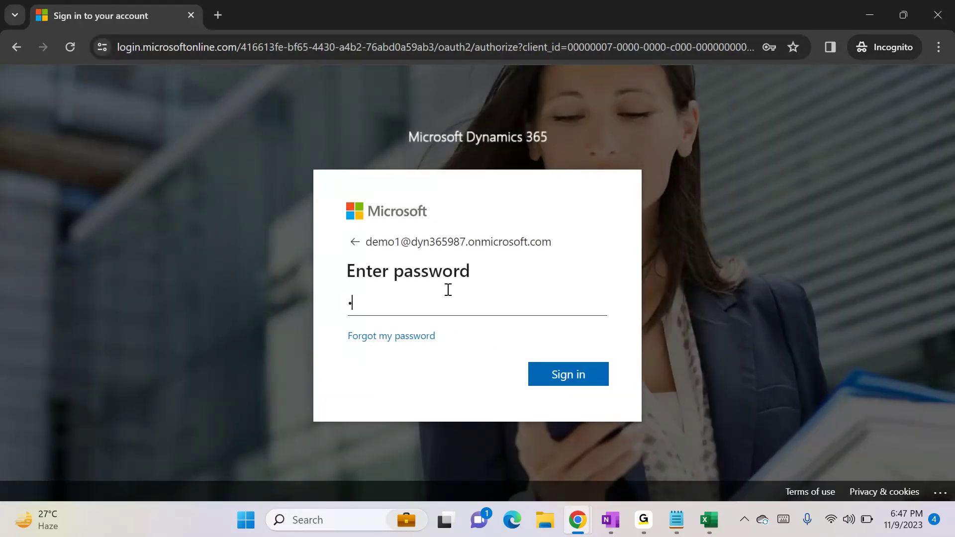
text(••••••••)
key(Return)
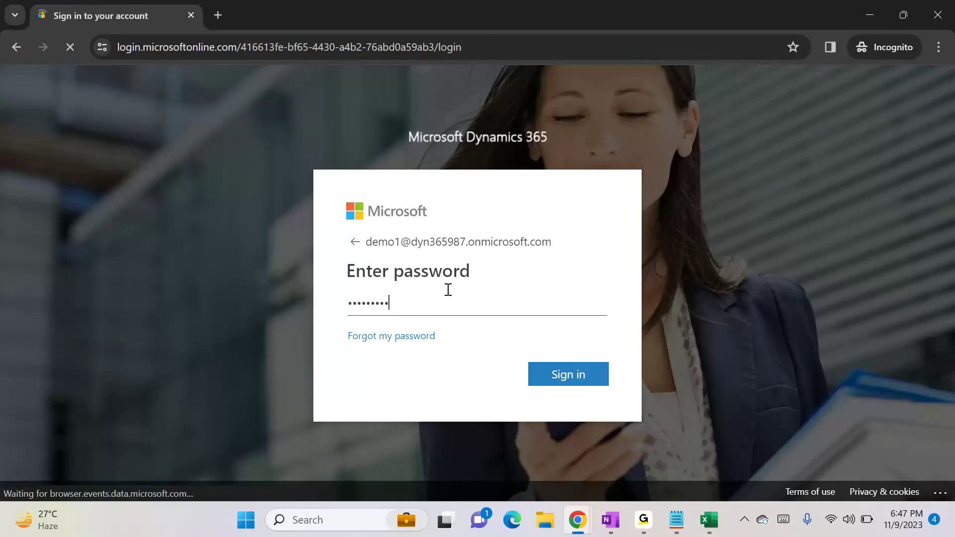
click(549, 380)
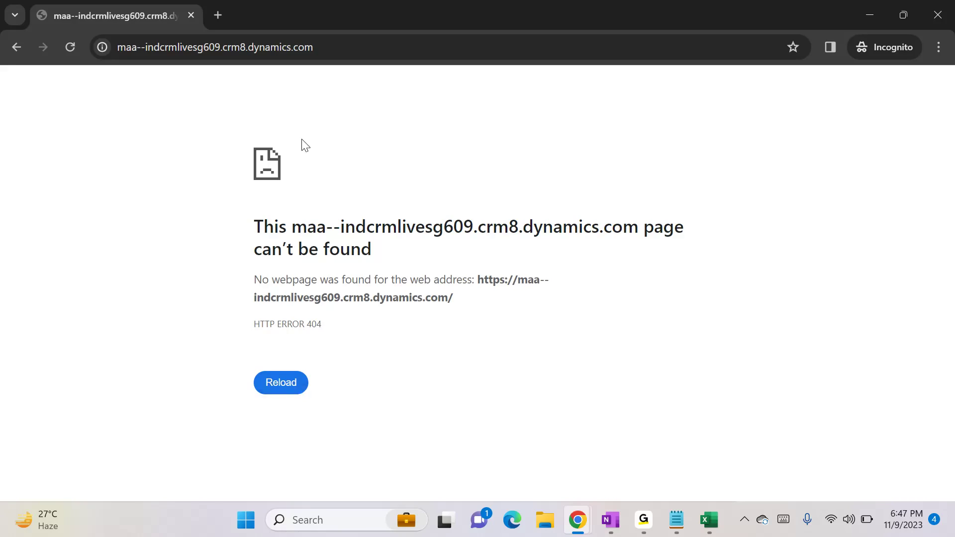
mouse_move(584, 527)
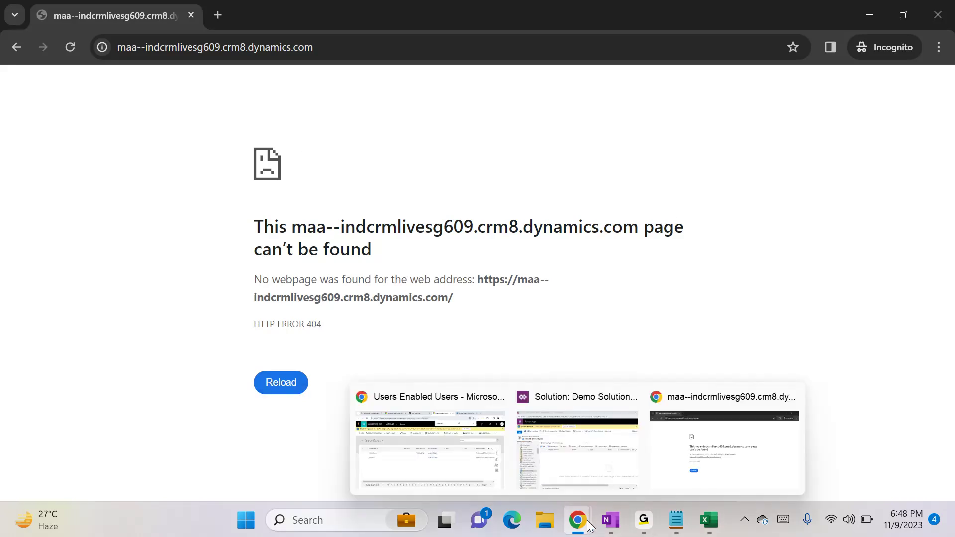
click(412, 428)
click(269, 49)
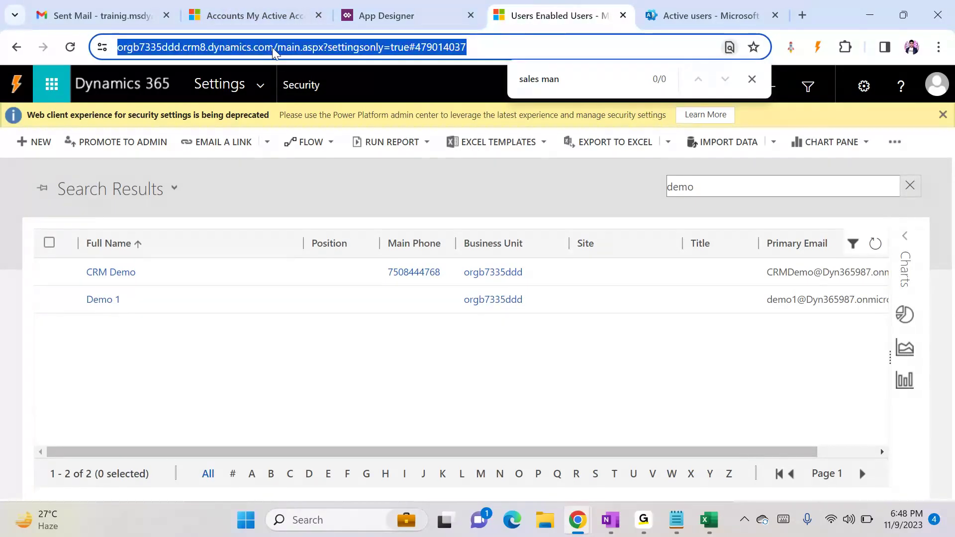
click(273, 46)
key(shift+Home)
key(ctrl+c)
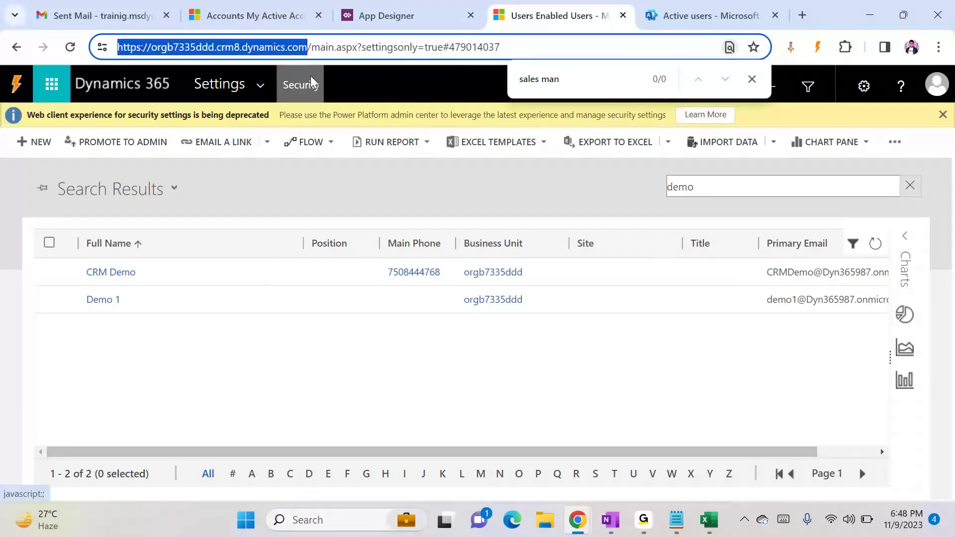
key(alt+Tab)
click(264, 48)
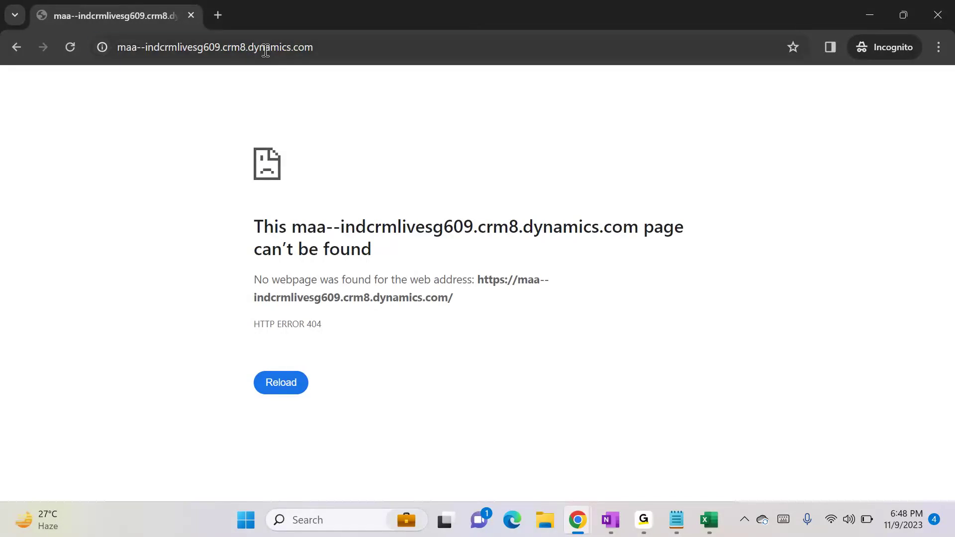
key(ctrl+v)
key(Return)
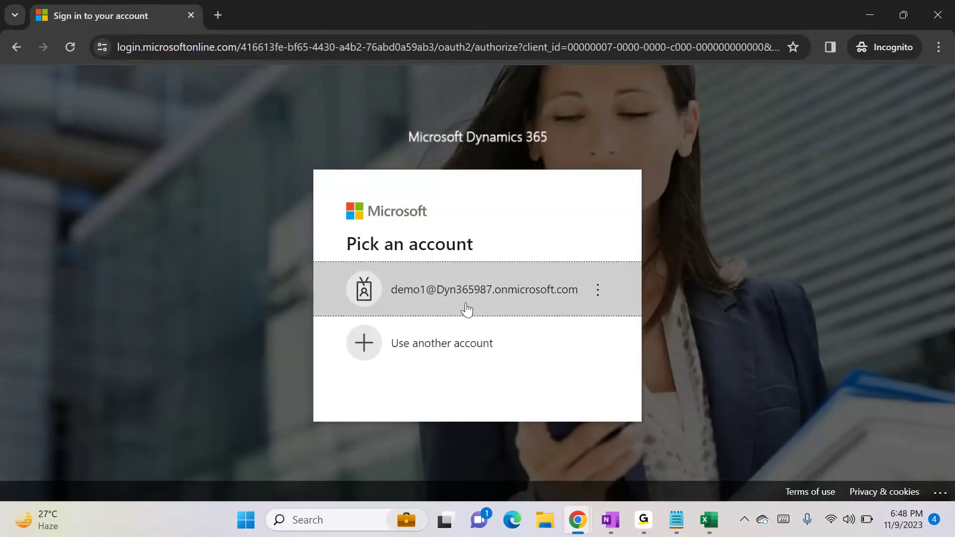
- Choose the new user's account, enter the account password, and accept staying signed in to Dynamics 365
click(465, 312)
text(•••)
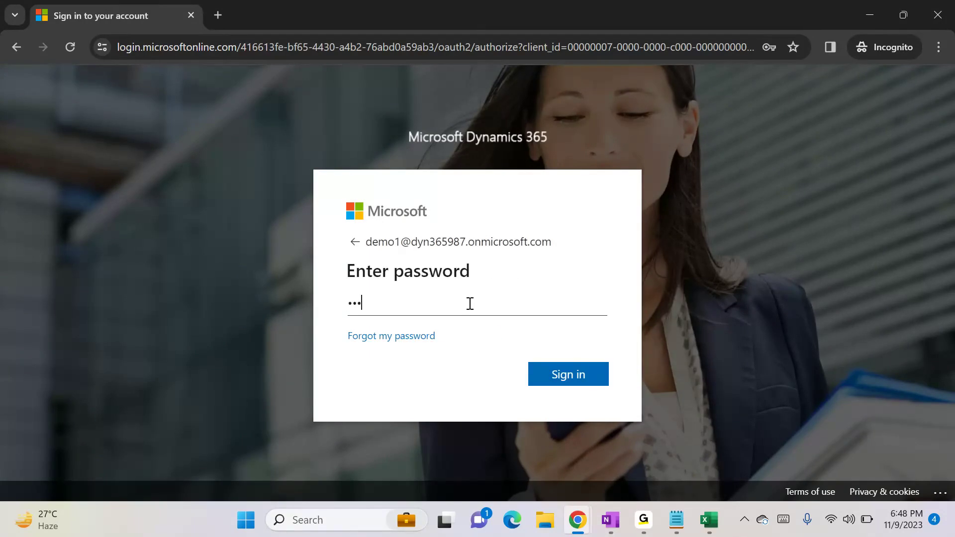
key(Return)
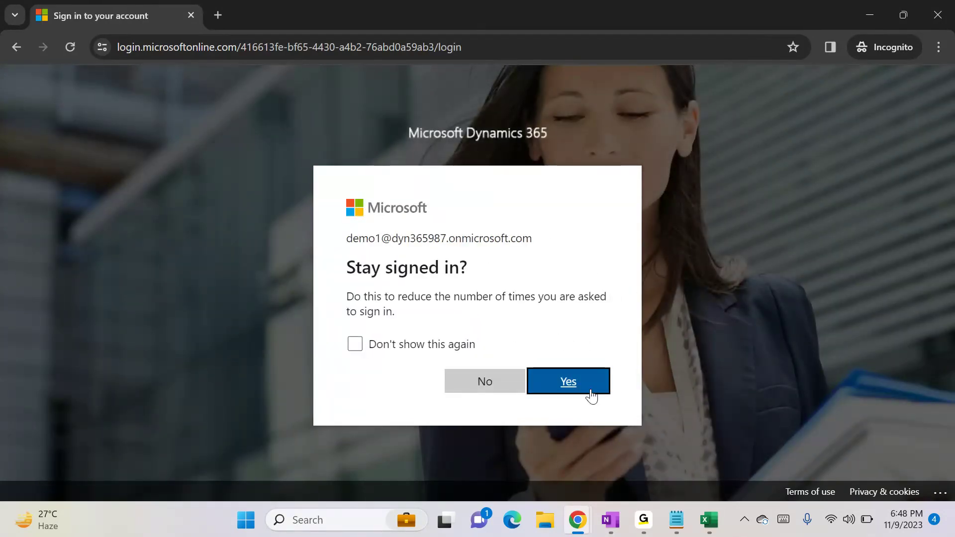
click(591, 395)
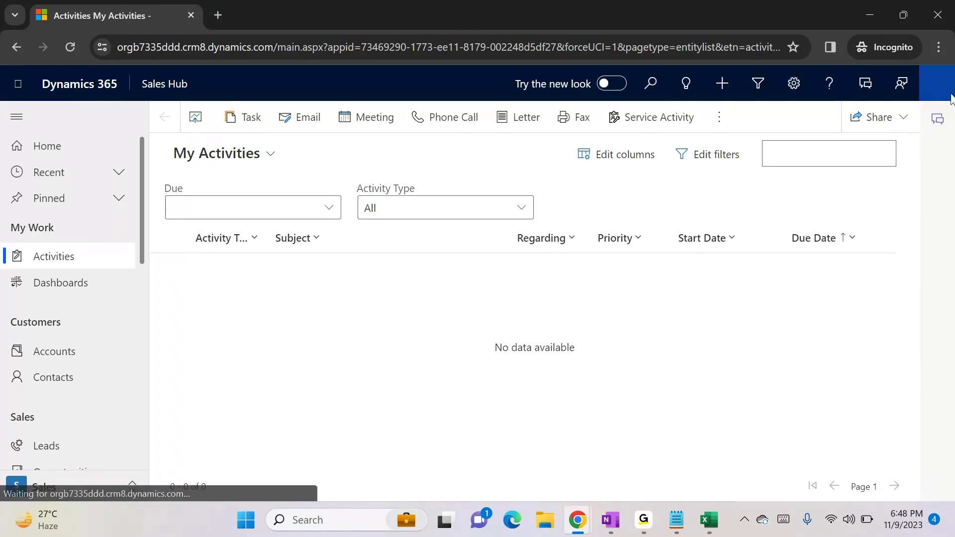
- Check which published apps the new user can open from Sales Hub, and close the app list
click(938, 85)
click(165, 85)
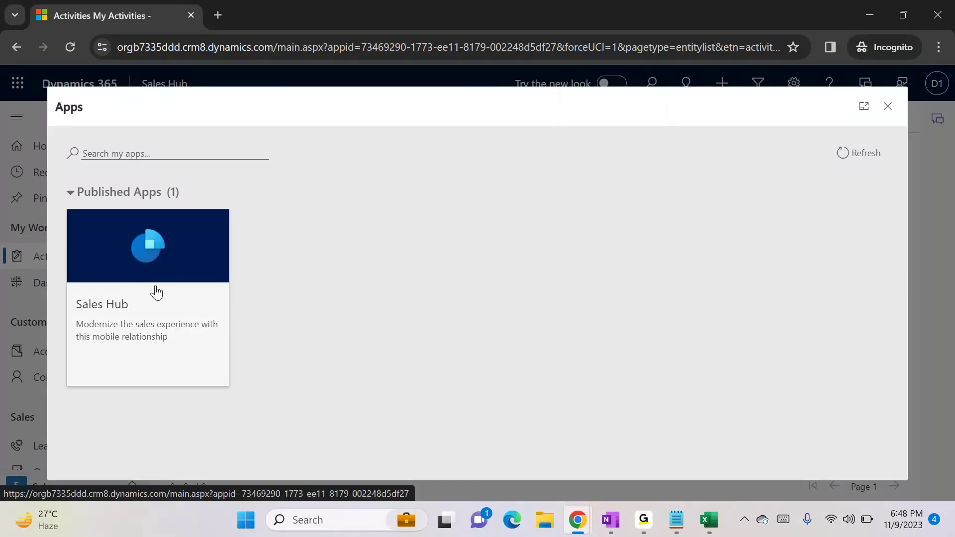
click(887, 106)
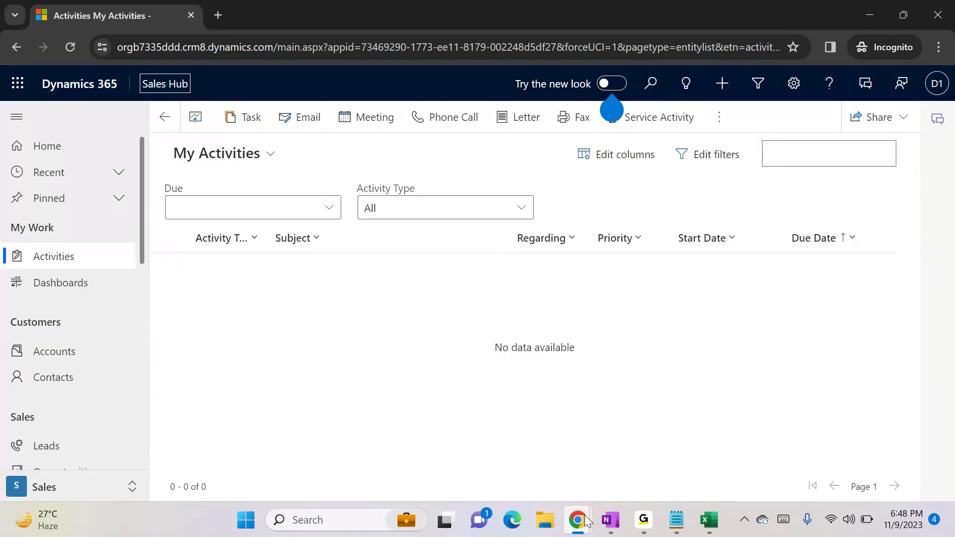
- In the admin window, open the role management settings of the Sales Commercial App from the app list
mouse_move(577, 519)
click(365, 442)
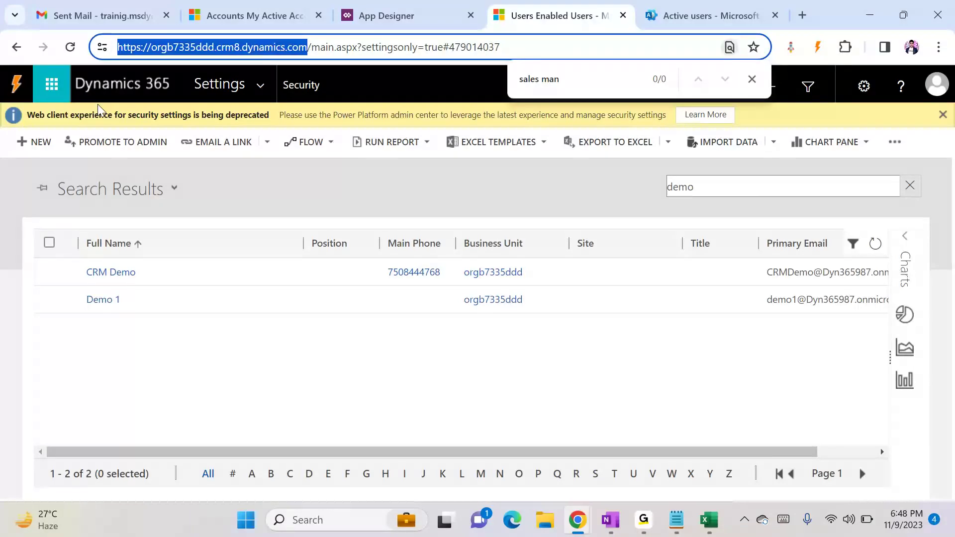
click(283, 11)
click(212, 92)
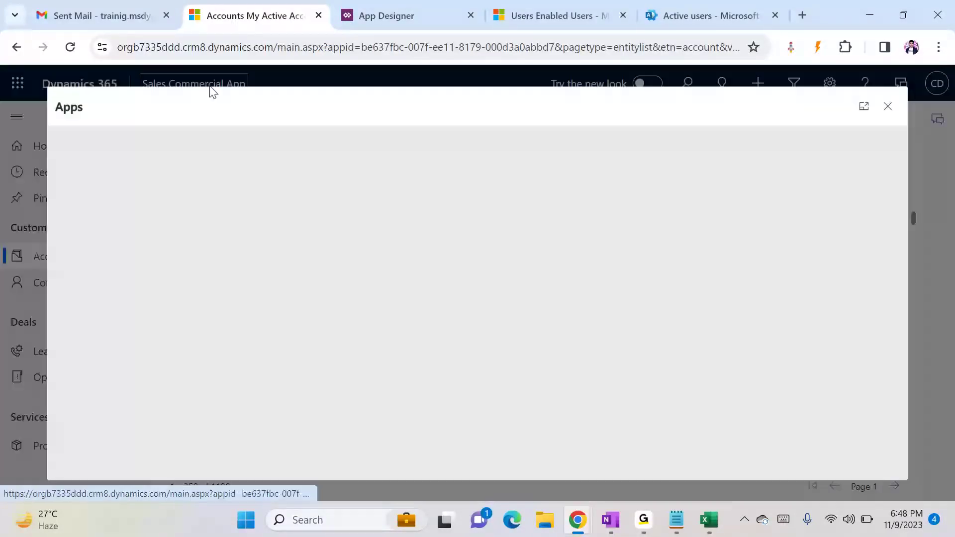
scroll(394, 371, down, 5)
scroll(394, 371, down, 3)
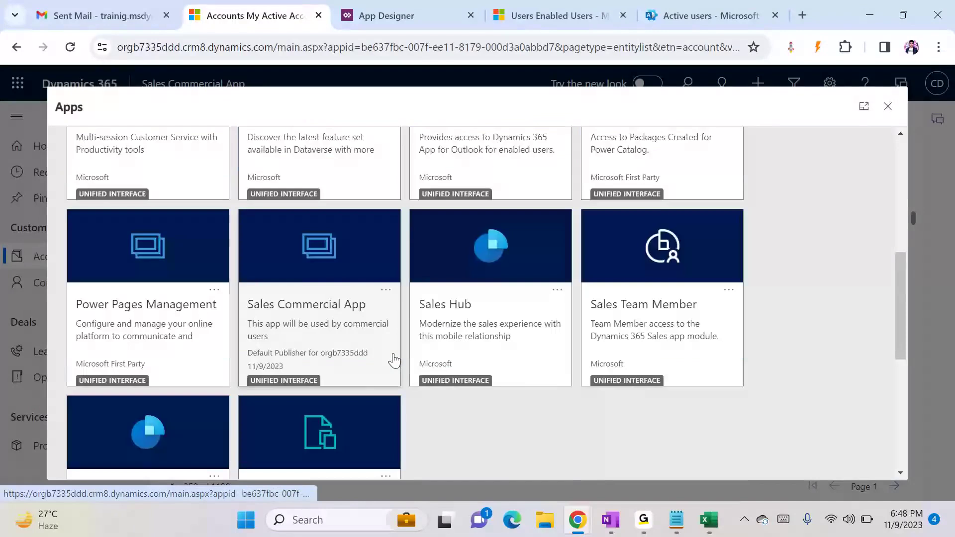
click(386, 291)
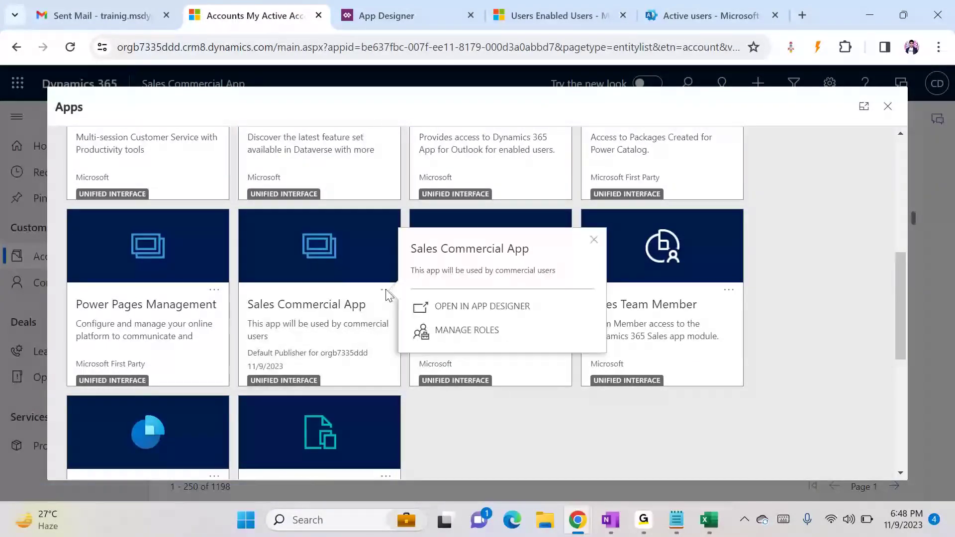
click(441, 326)
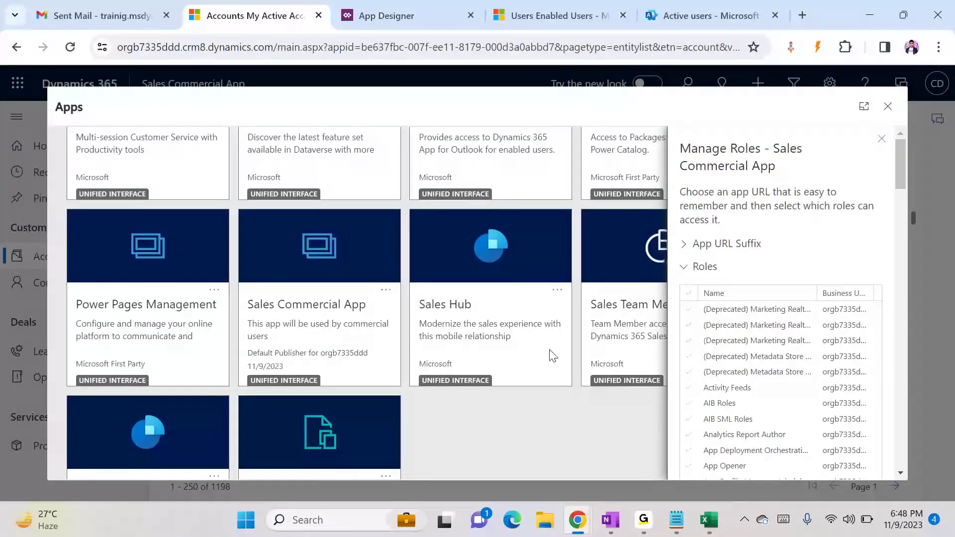
- Add the Sales Manager role to the roles that can access the Sales Commercial App and save
scroll(866, 271, down, 10)
scroll(881, 332, down, 20)
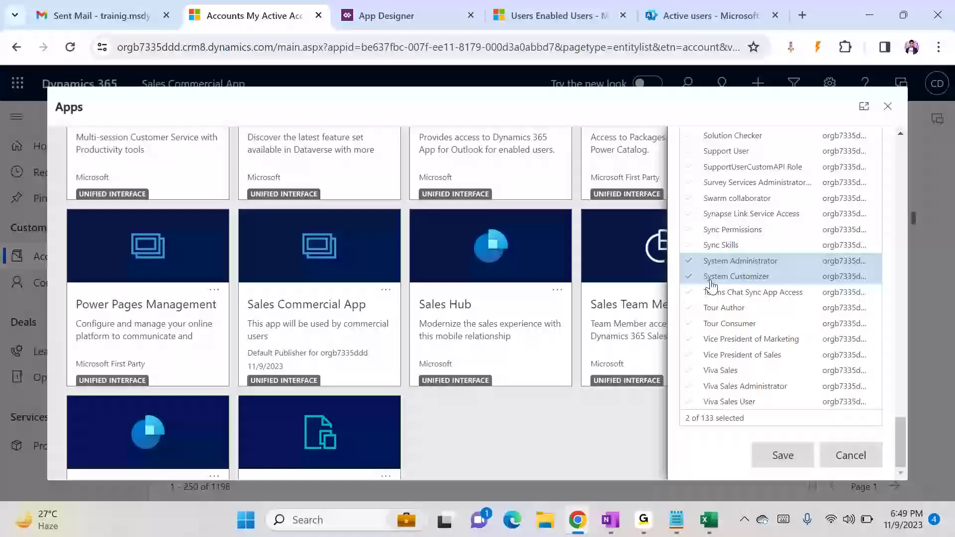
drag(902, 438, 900, 377)
click(691, 334)
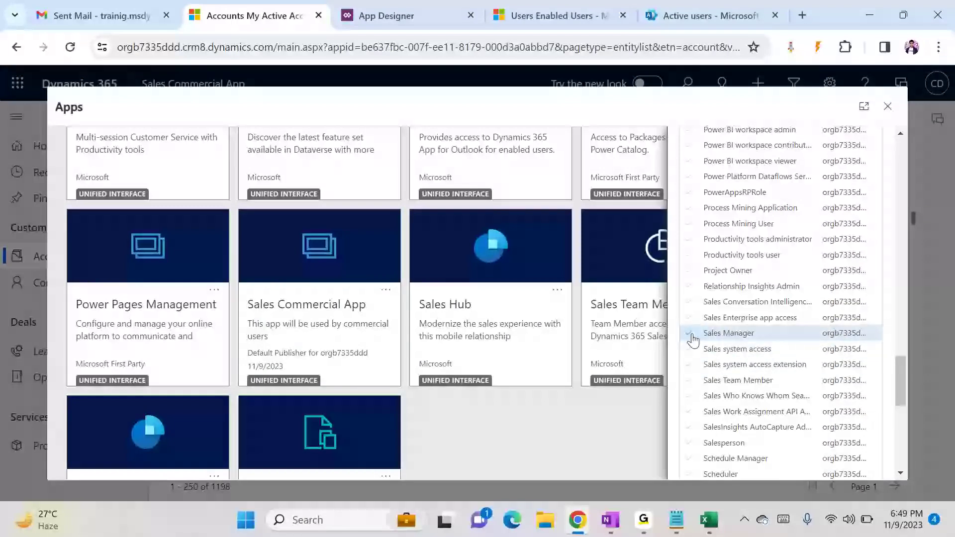
scroll(878, 406, down, 10)
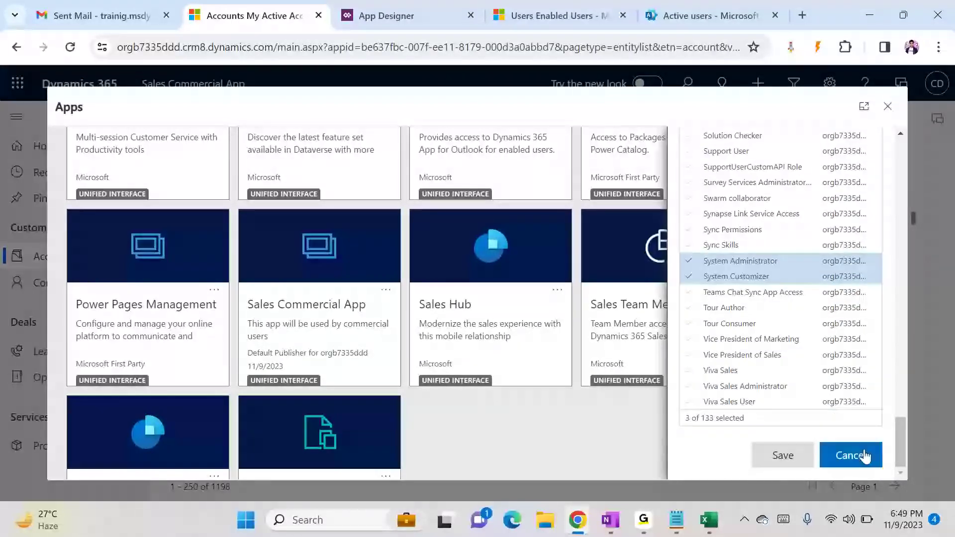
click(788, 455)
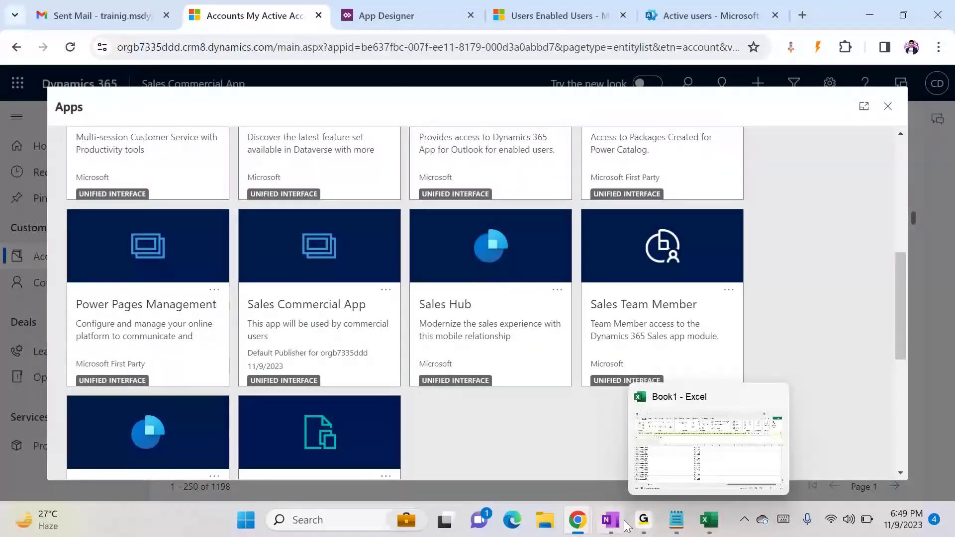
- Switch to the new user's incognito window and open the Sales Commercial App from the published apps
mouse_move(577, 520)
click(654, 482)
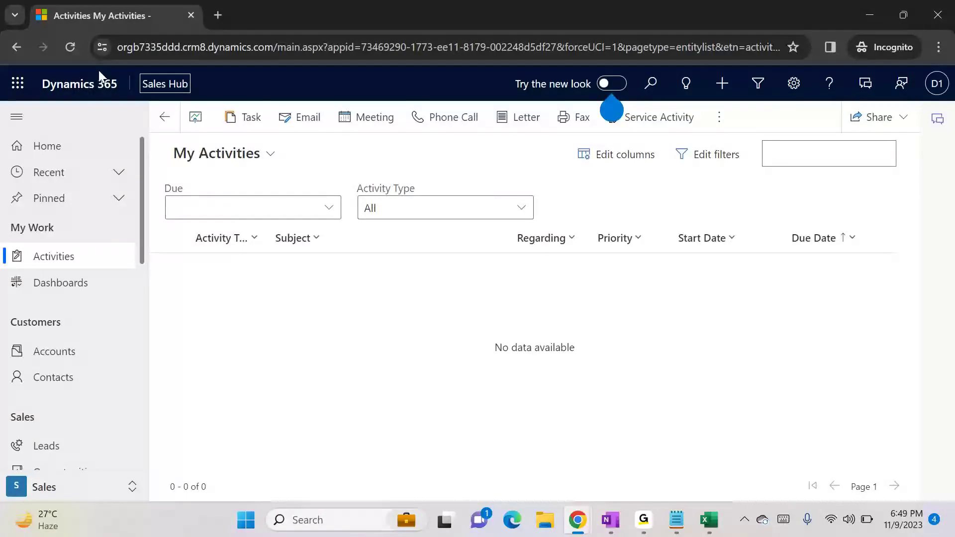
click(144, 85)
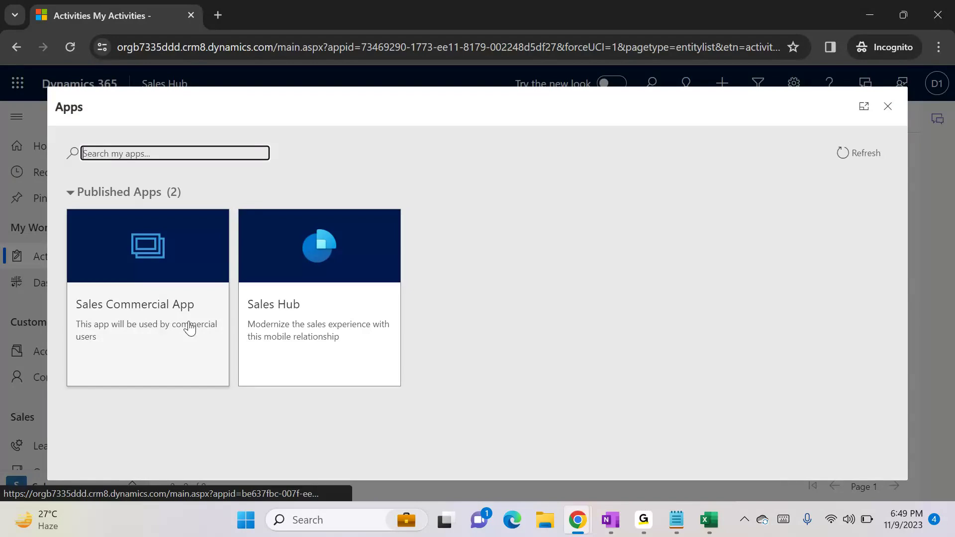
click(172, 328)
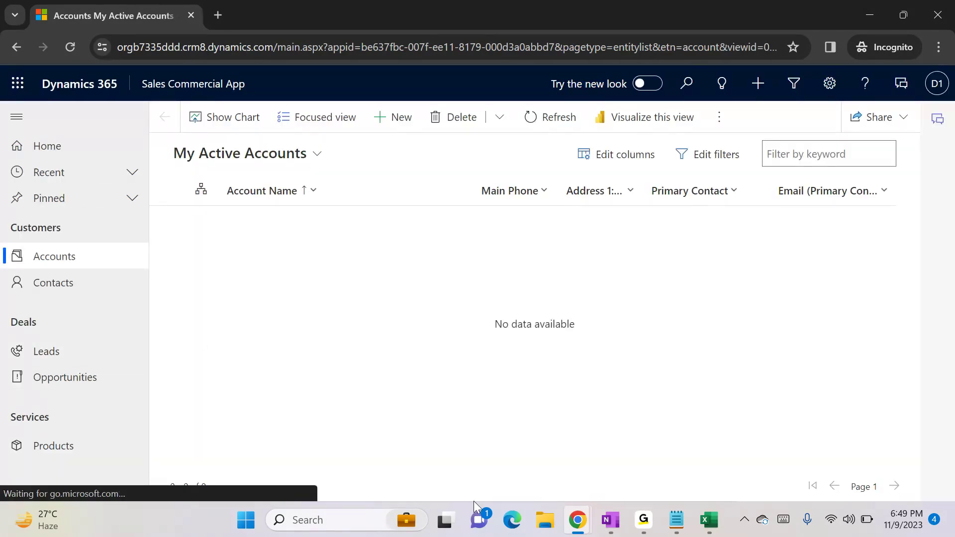
- In the Notepad notes, add the line "Model Driven App--> Entities, Dashboard, Sitemap" below the demo user's account
click(678, 522)
click(259, 158)
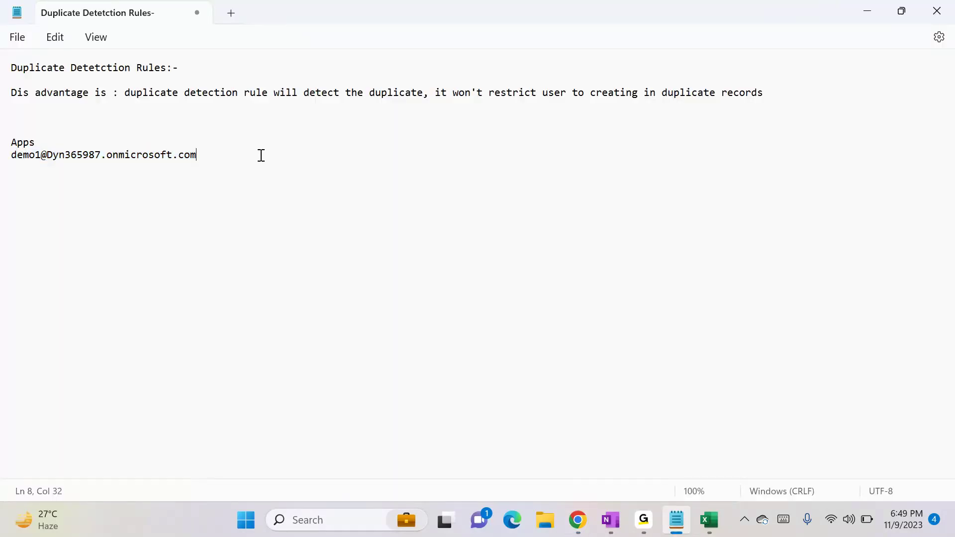
key(Return)
key(Return)
text(Model Driven)
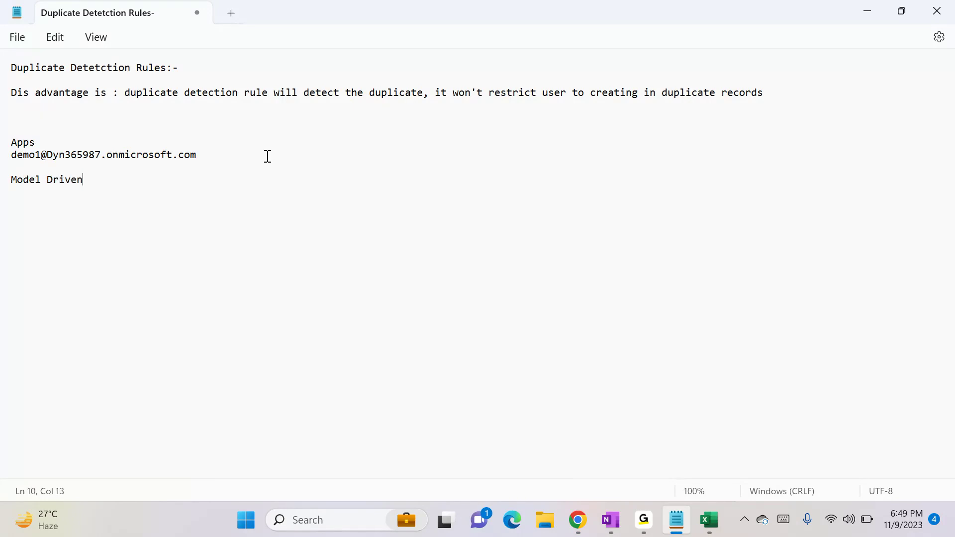
text( App--> Entities, Dashboa)
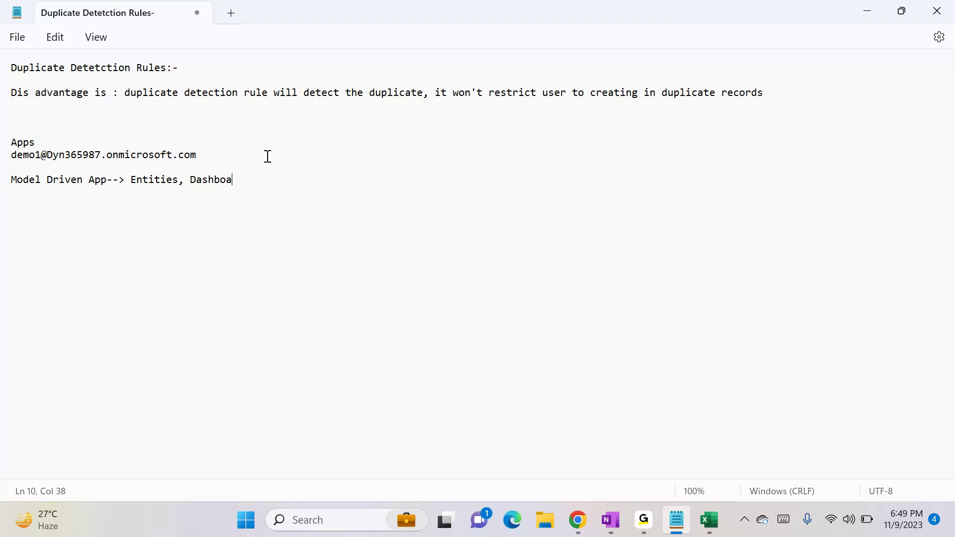
text(Sitemap)
- Add the line "Sitemap--> Area--> Group--> Sub area" below it and highlight the word Dashboard in the notes
key(Return)
key(Return)
text(Sitemap--> )
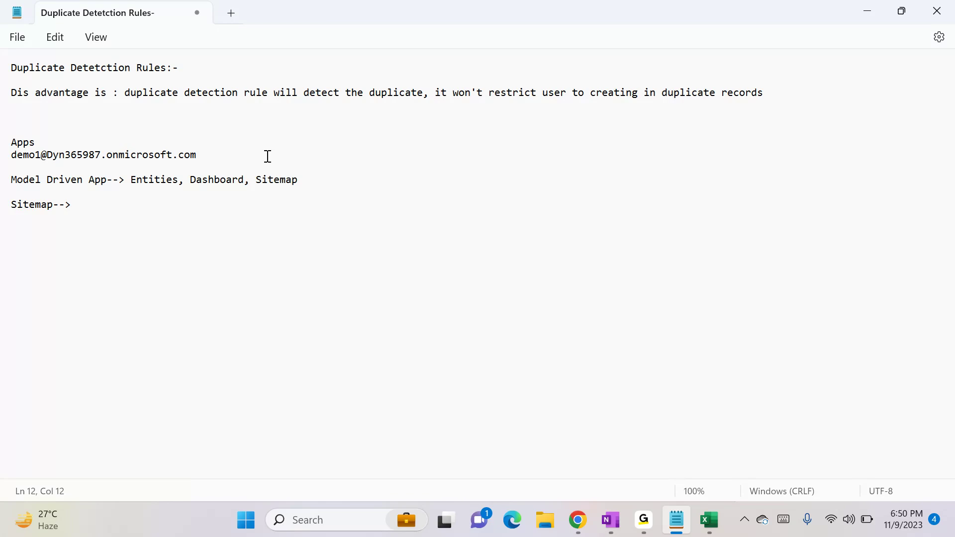
text(Area--> Group--> Sub area)
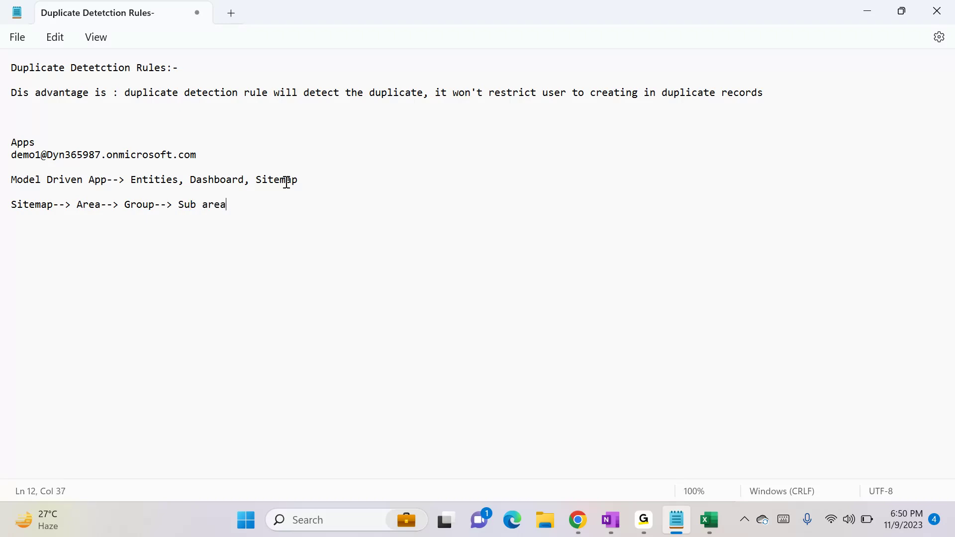
double_click(193, 180)
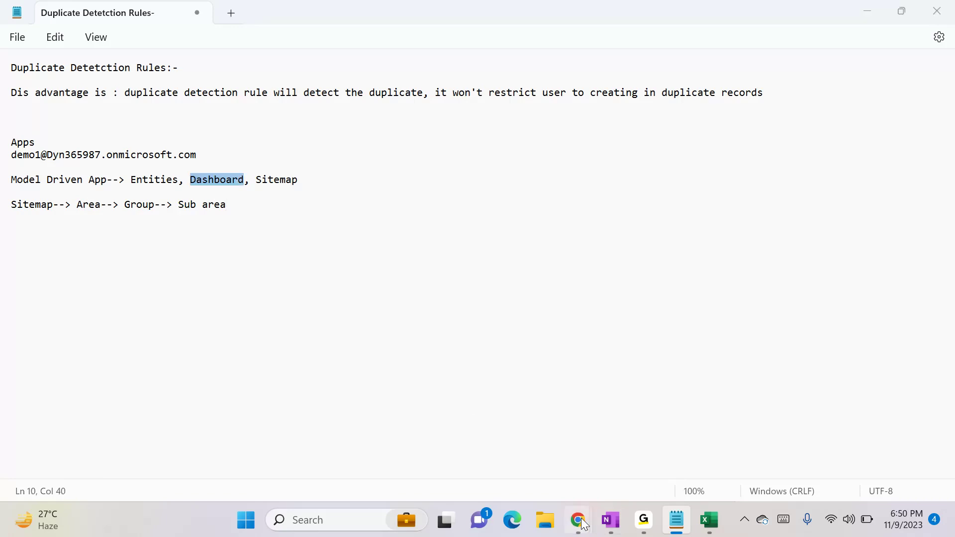
- In the admin's browser window, open the Sales Commercial App and check the available account views
mouse_move(584, 525)
click(463, 462)
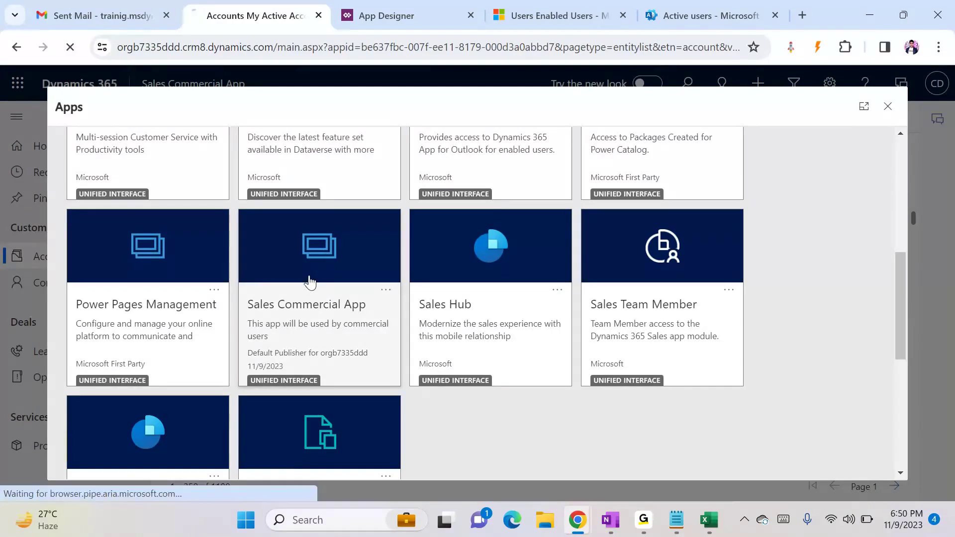
click(351, 304)
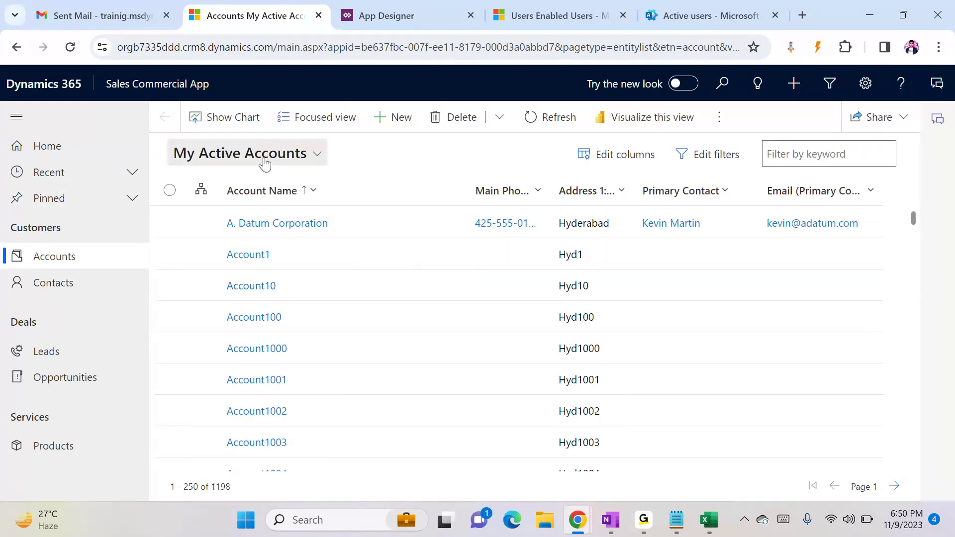
click(244, 153)
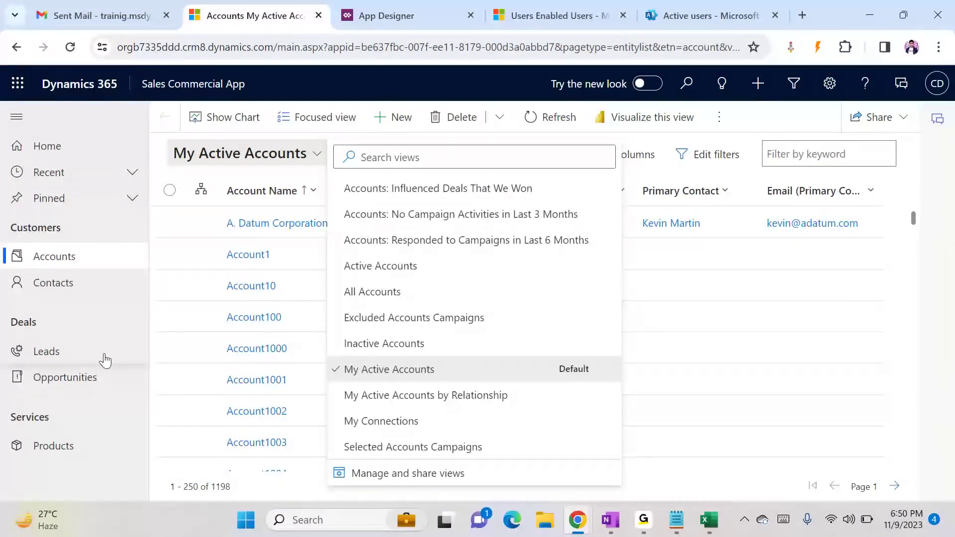
click(110, 174)
click(104, 172)
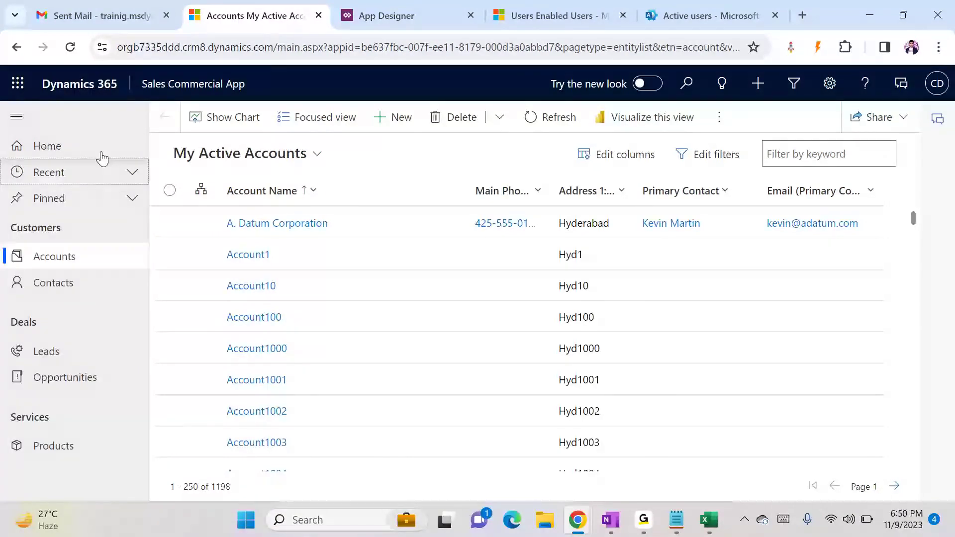
- Switch to App Designer, open the Sales Commercial App's site map for editing, and check which elements can be added
click(403, 27)
scroll(441, 361, up, 5)
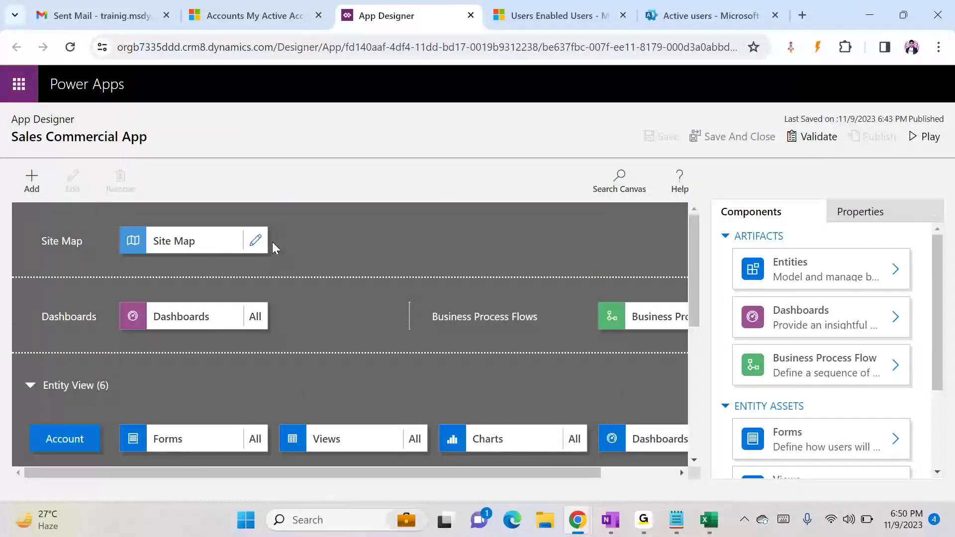
click(256, 241)
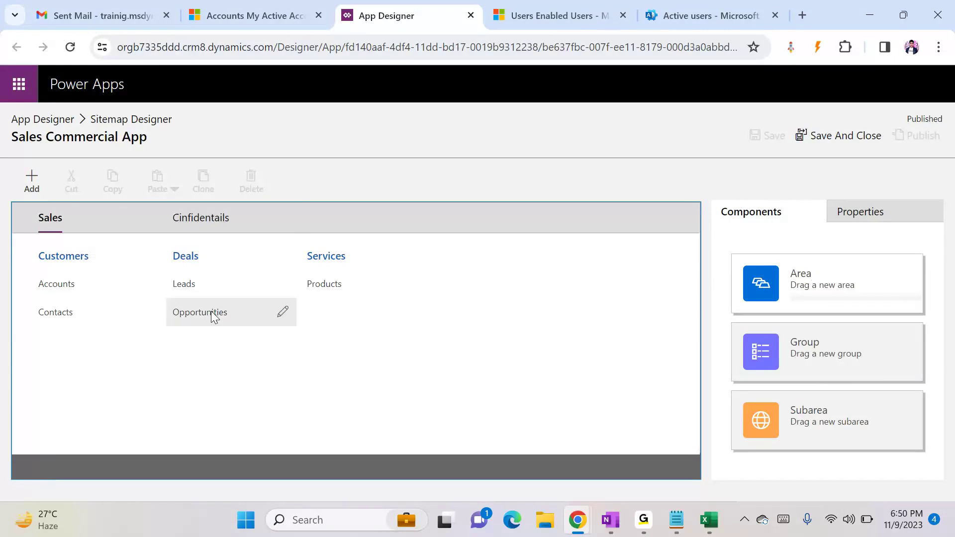
click(41, 189)
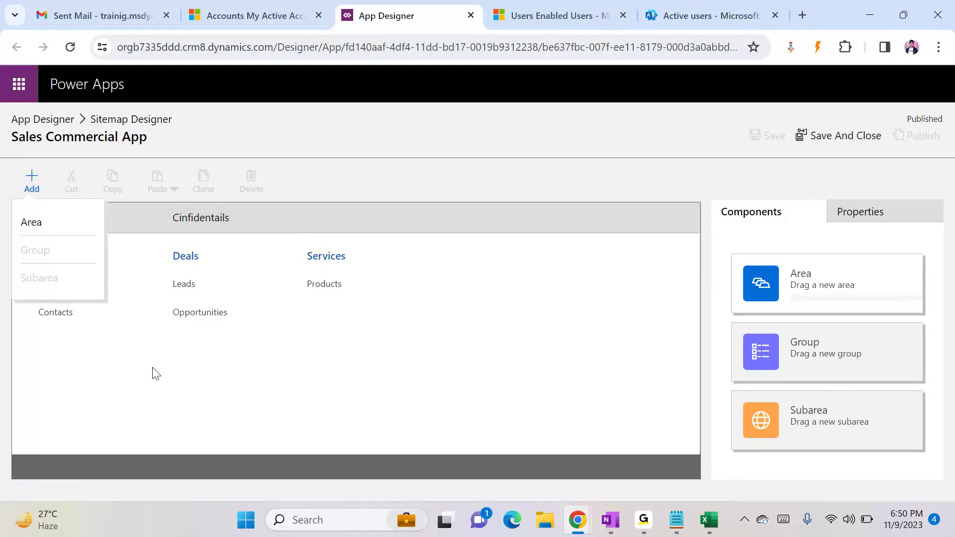
click(143, 246)
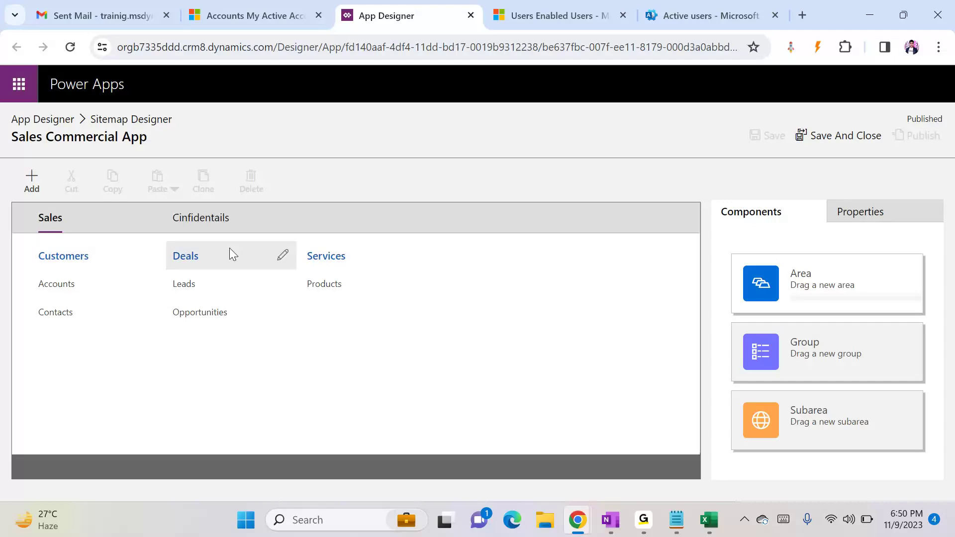
- Add a subarea to the Customers group, set its type to Dashboard, and check the default dashboard choices
click(102, 259)
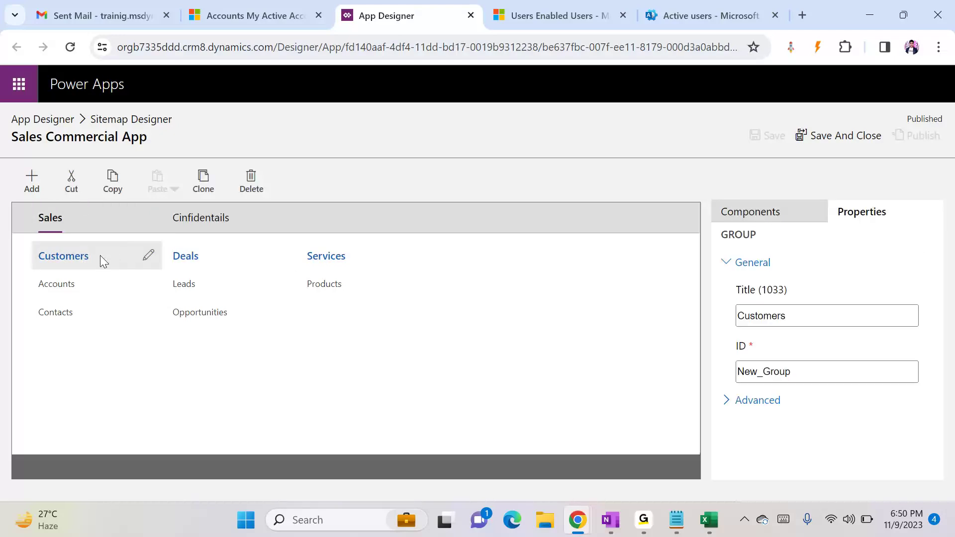
click(34, 185)
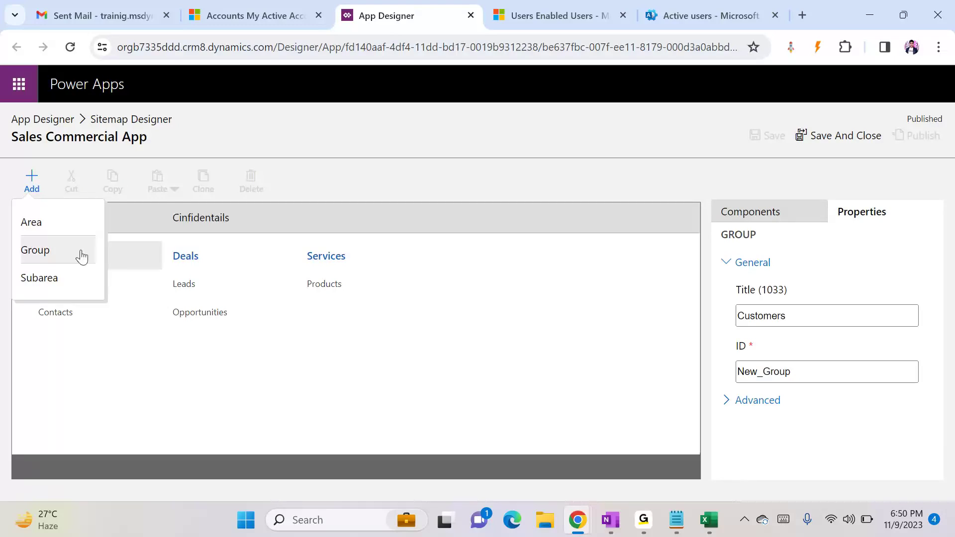
click(48, 285)
click(803, 319)
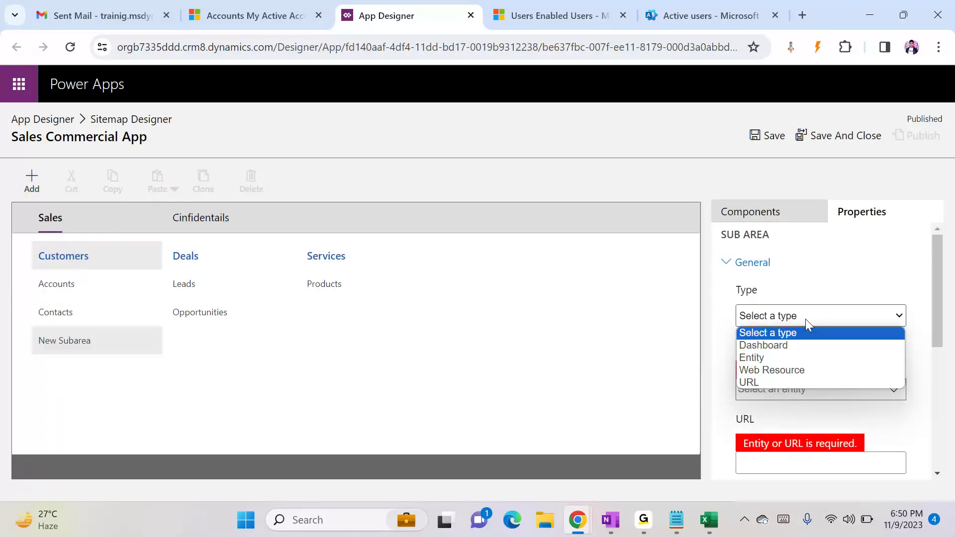
click(766, 345)
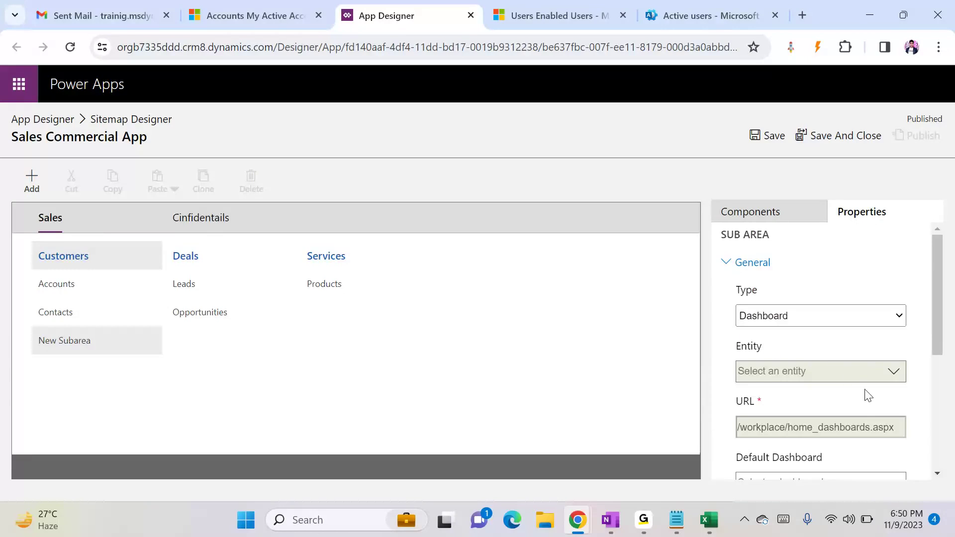
scroll(891, 391, down, 5)
scroll(895, 393, up, 3)
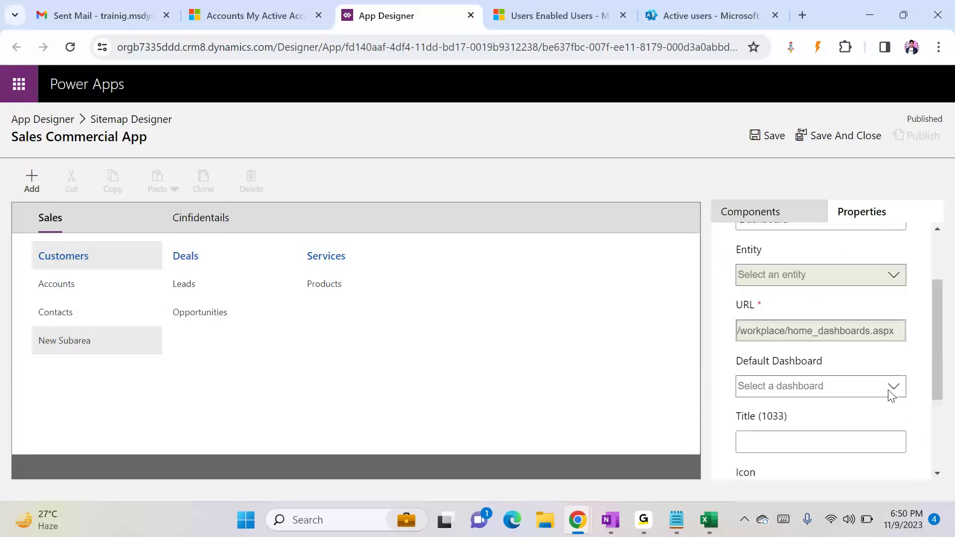
click(895, 393)
scroll(831, 283, up, 3)
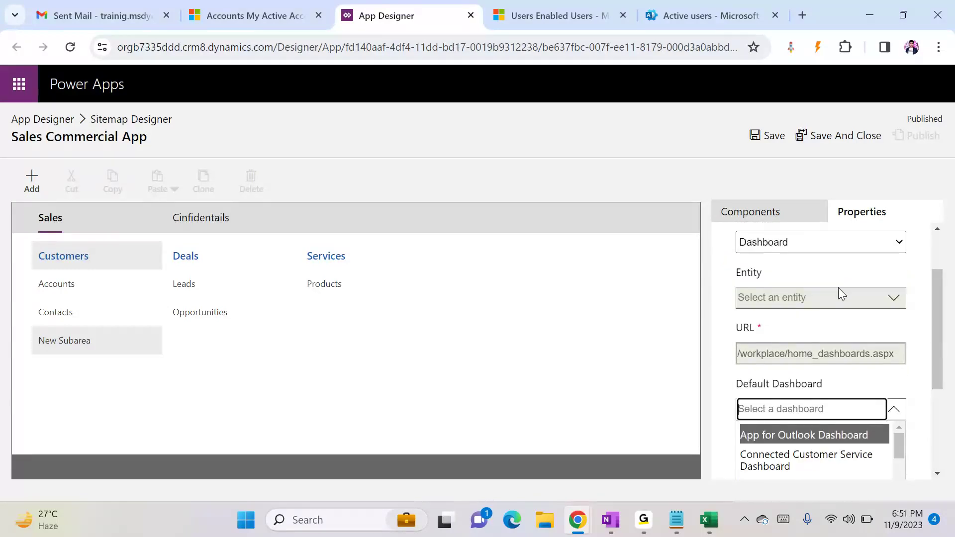
- Set the new subarea's type to Entity, search the entities for "das", and clear the search
click(848, 318)
click(783, 358)
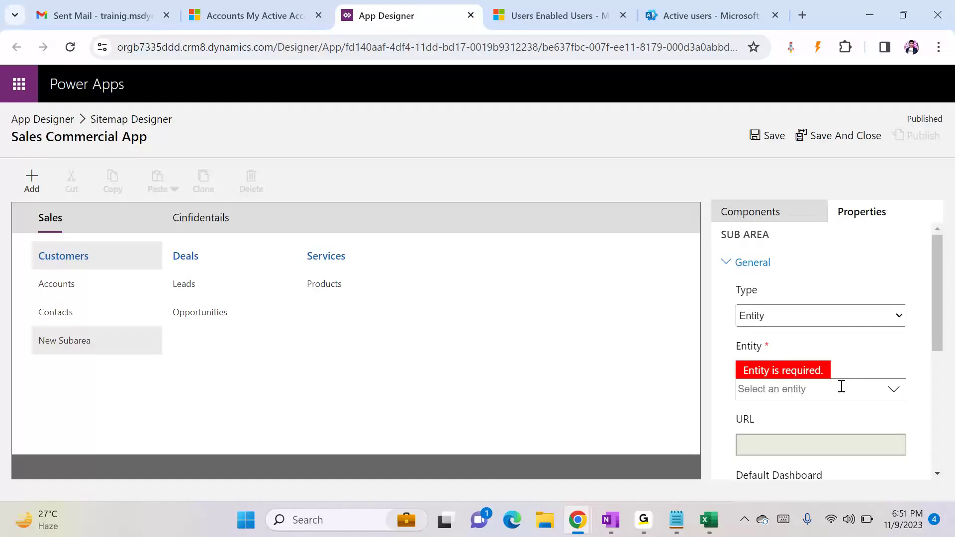
click(841, 389)
text(ds)
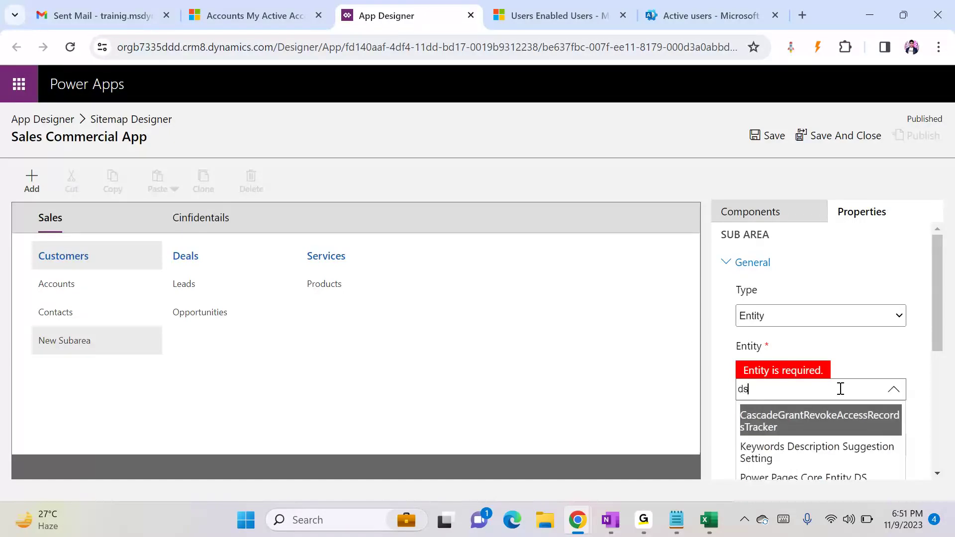
key(BackSpace)
text(as)
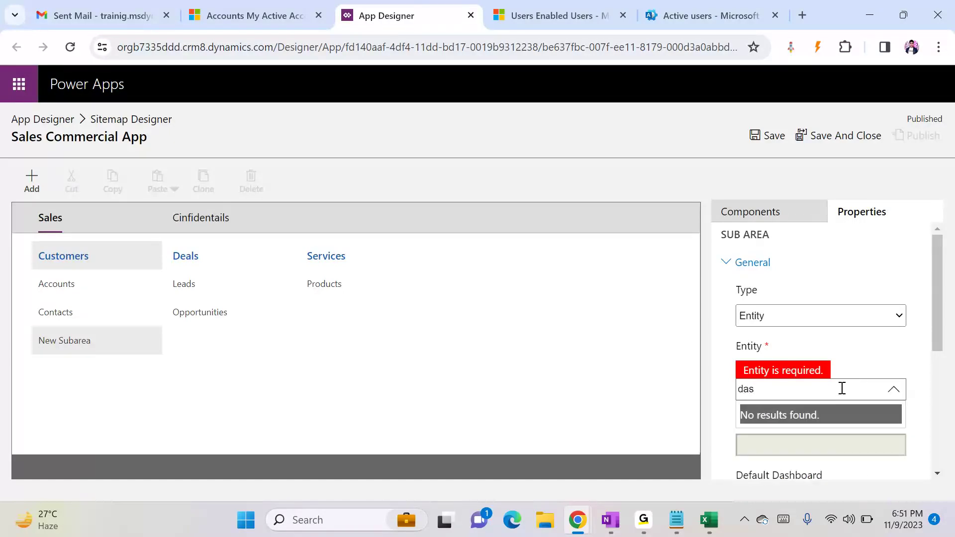
key(BackSpace)
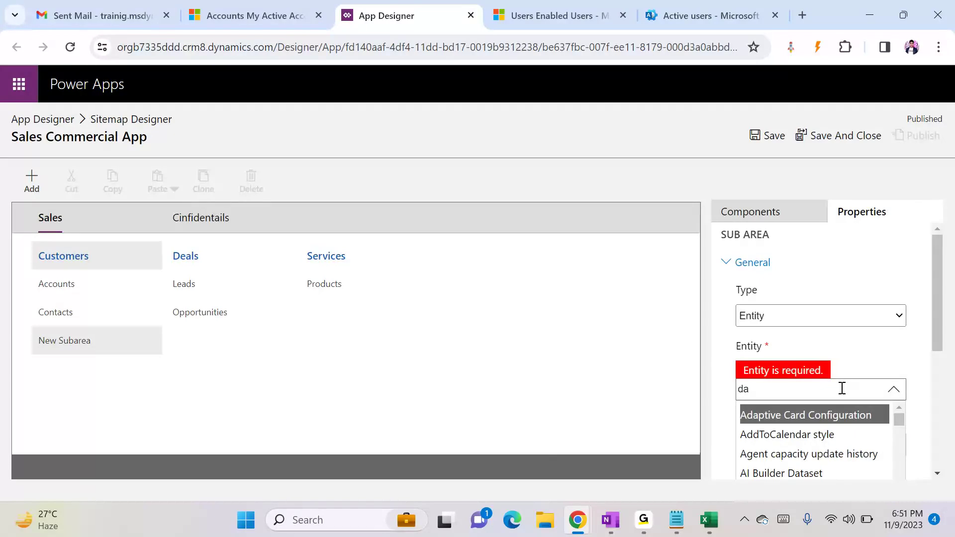
text(s)
key(BackSpace)
key(BackSpace)
key(BackSpace)
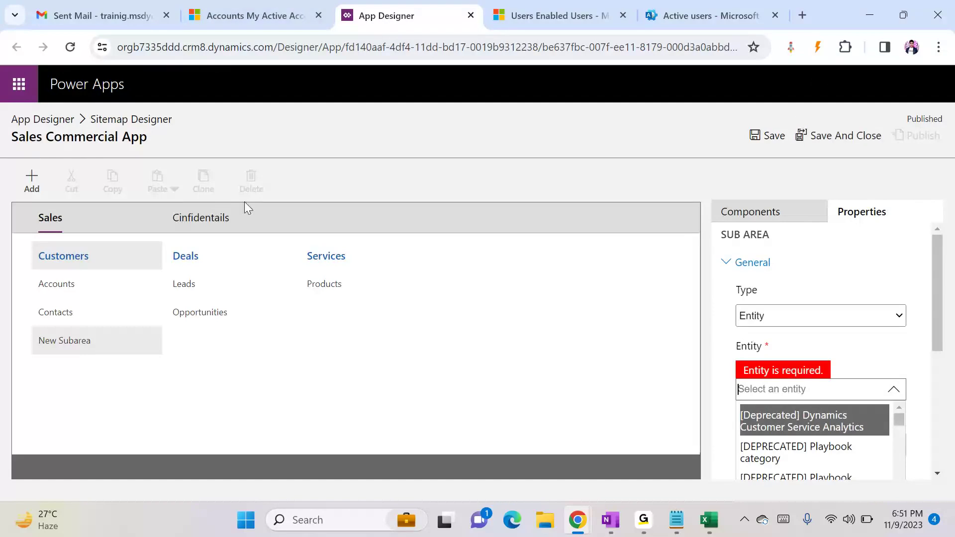
- Leave the sitemap designer discarding the unsaved changes, and open the selection of dashboards included in the app
click(49, 120)
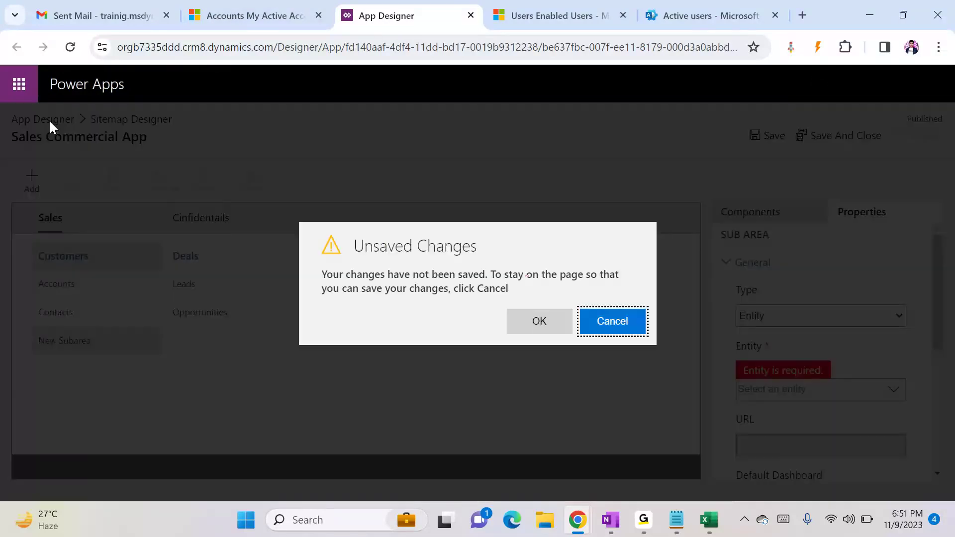
click(542, 321)
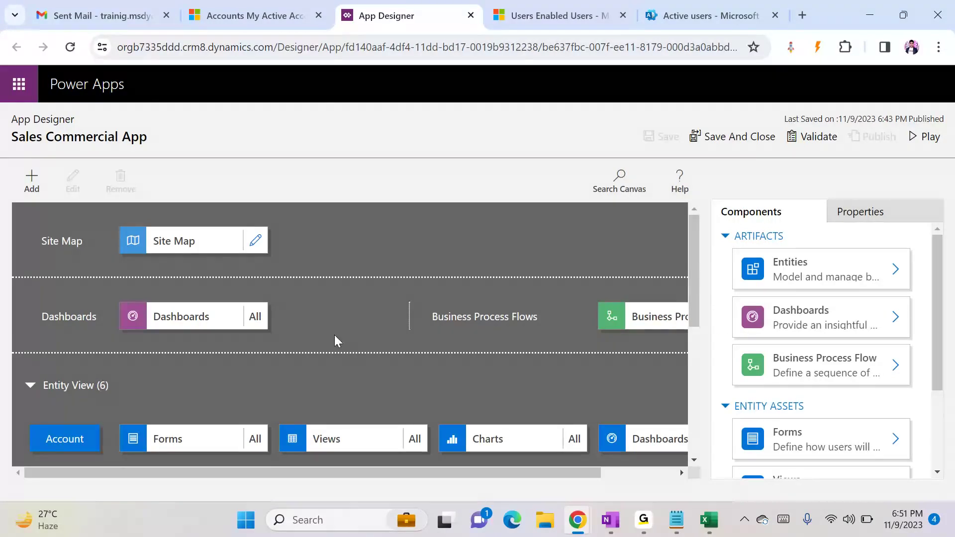
click(222, 315)
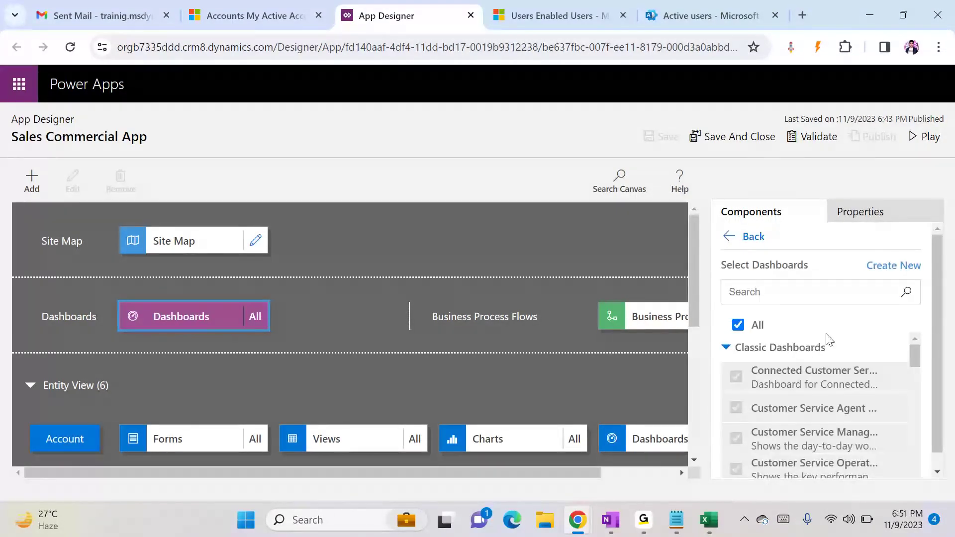
scroll(908, 368, down, 10)
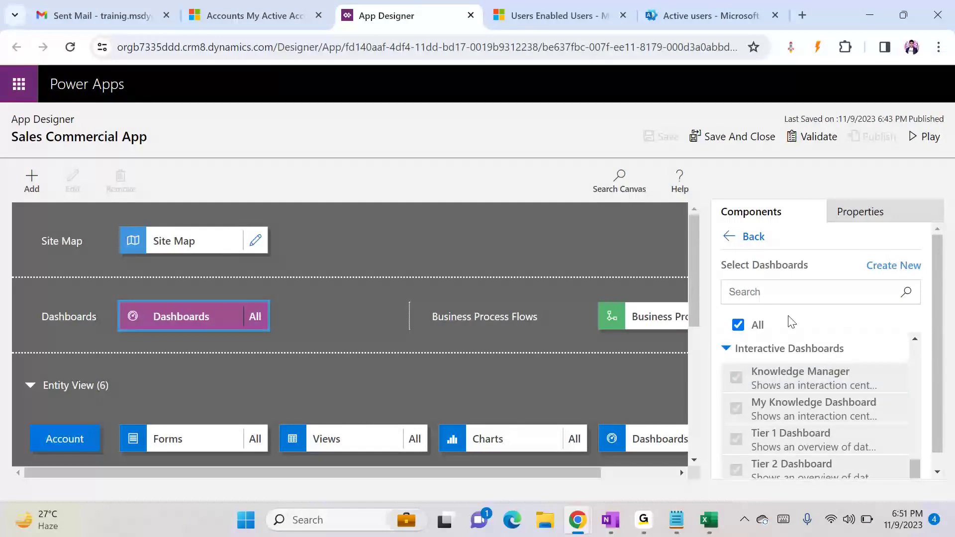
- Clear the All option for the app's dashboards and choose individually among the marketing dashboards
click(739, 326)
scroll(772, 368, up, 10)
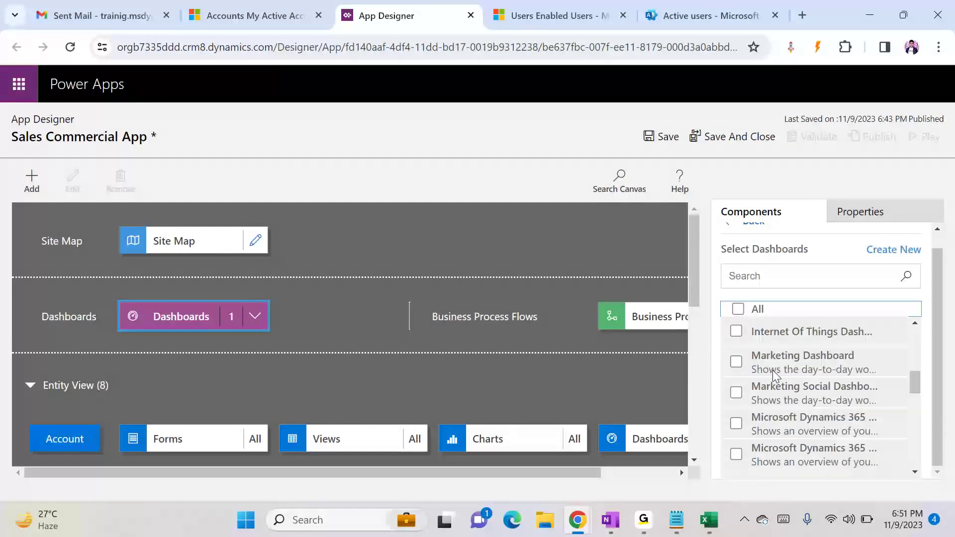
click(772, 372)
click(737, 393)
click(738, 362)
- Include the classic "Sales dashboard" in the app's dashboard selection
scroll(788, 422, down, 12)
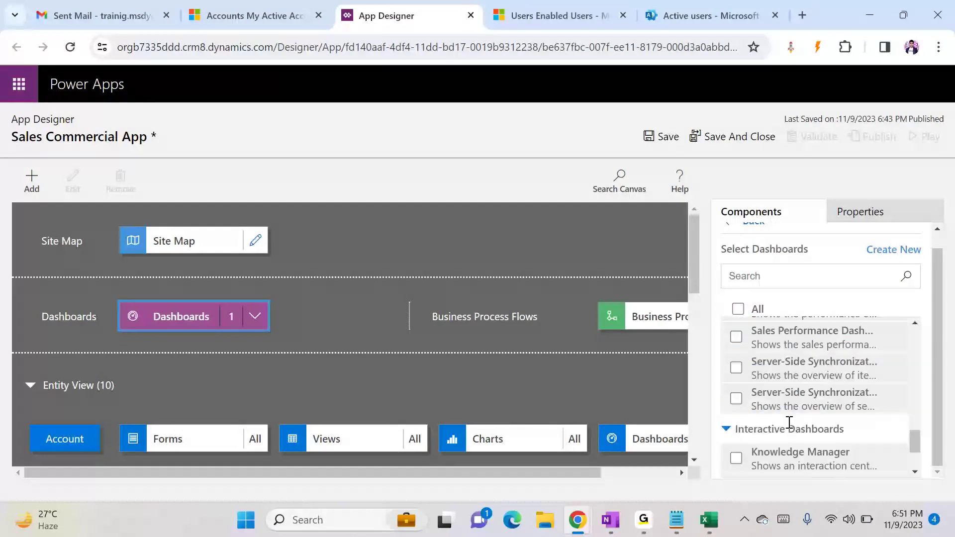
scroll(787, 422, up, 6)
click(751, 377)
scroll(816, 426, down, 2)
scroll(816, 428, up, 2)
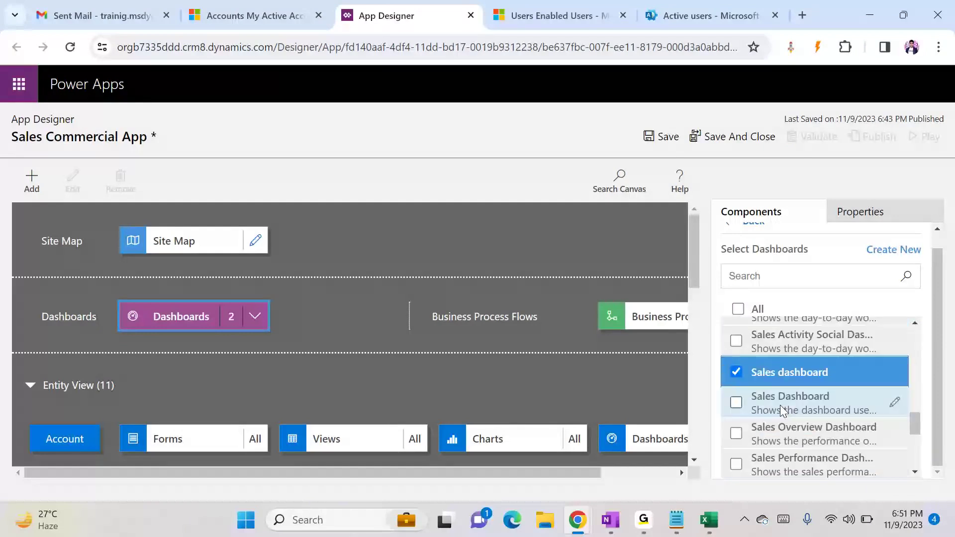
- Include the classic "Sales Dashboard" in the app's dashboard selection and exclude the similarly named "Sales dashboard"
click(736, 402)
click(739, 378)
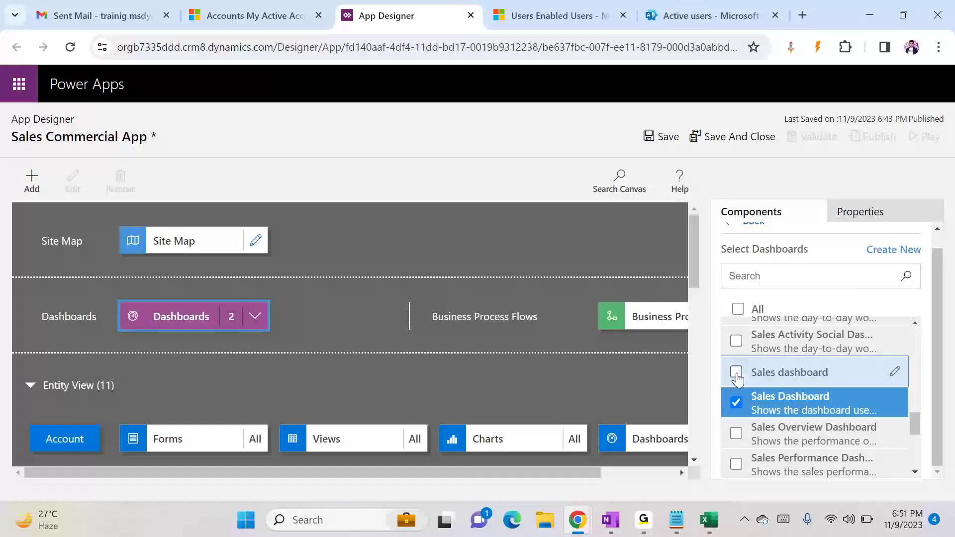
scroll(834, 416, down, 5)
scroll(834, 424, up, 5)
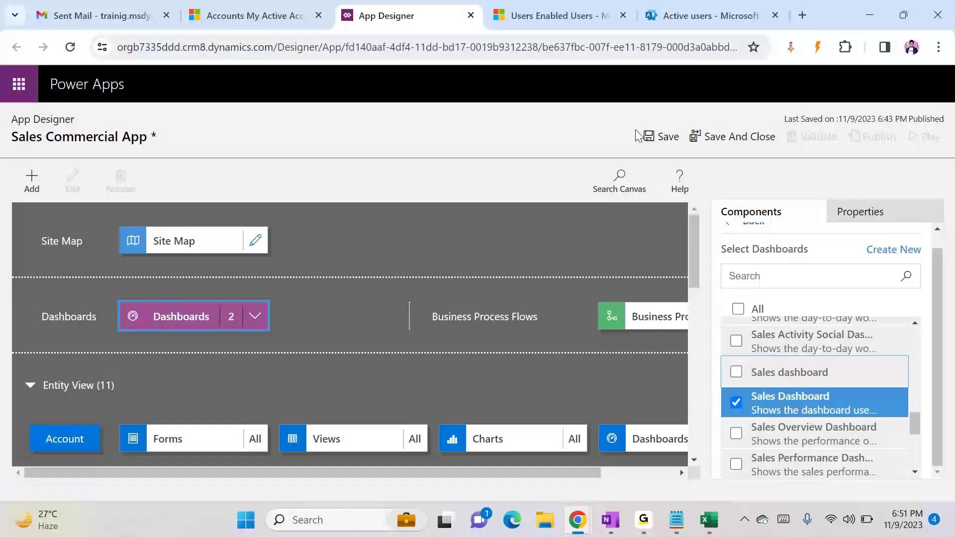
- Save the Sales Commercial App, reload its list of selectable dashboards, and publish the app
click(667, 136)
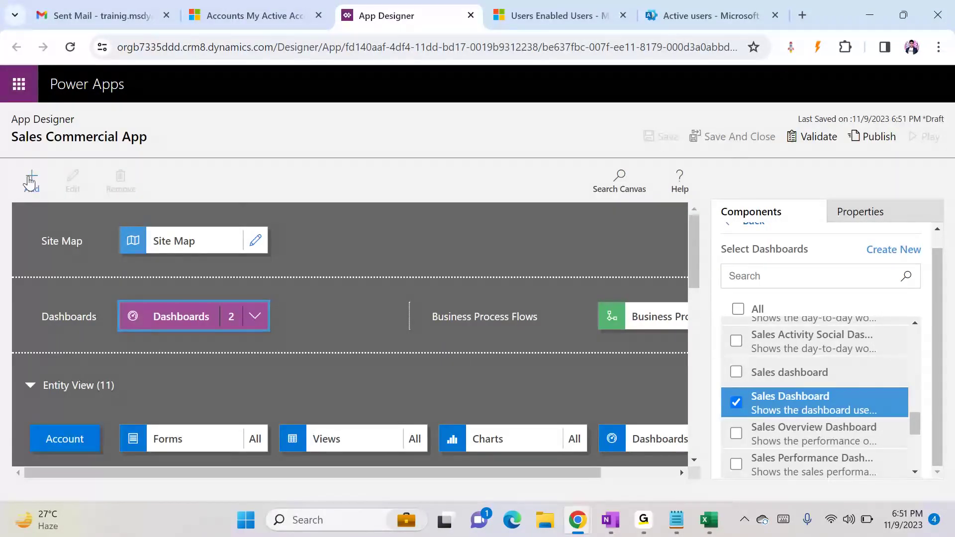
click(30, 183)
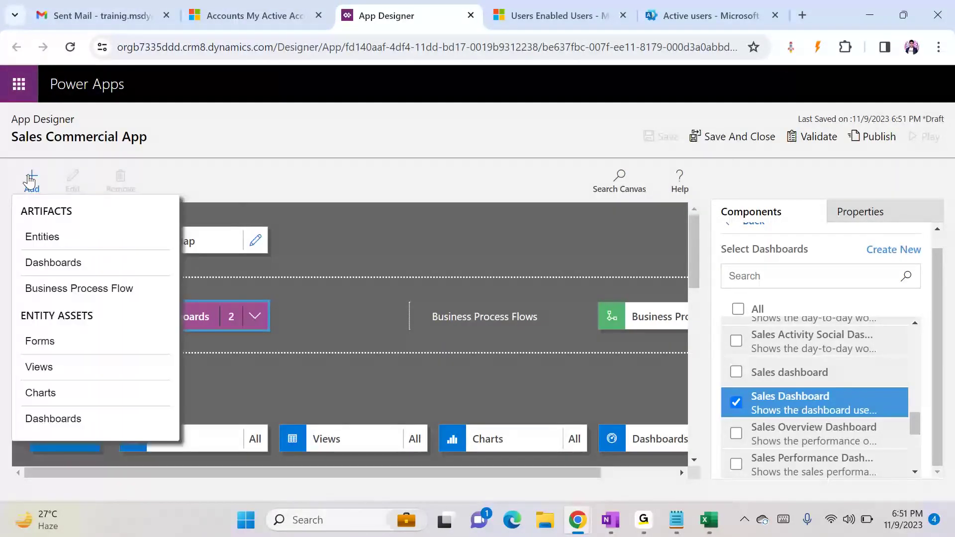
click(60, 261)
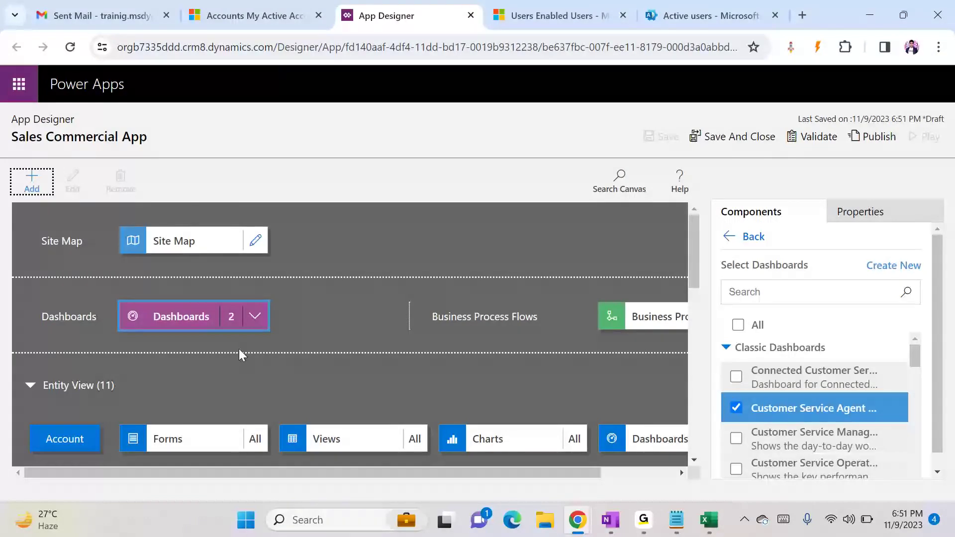
scroll(825, 239, down, 1)
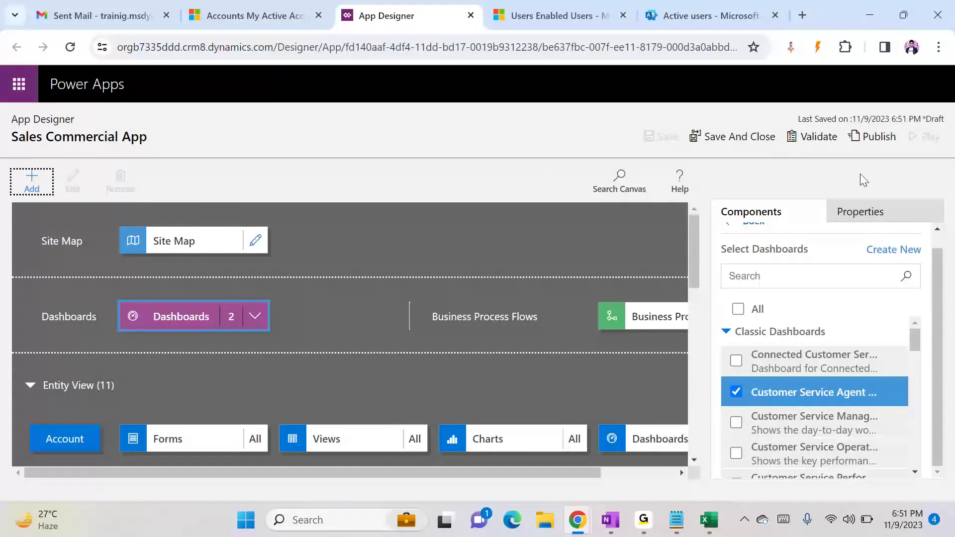
click(876, 136)
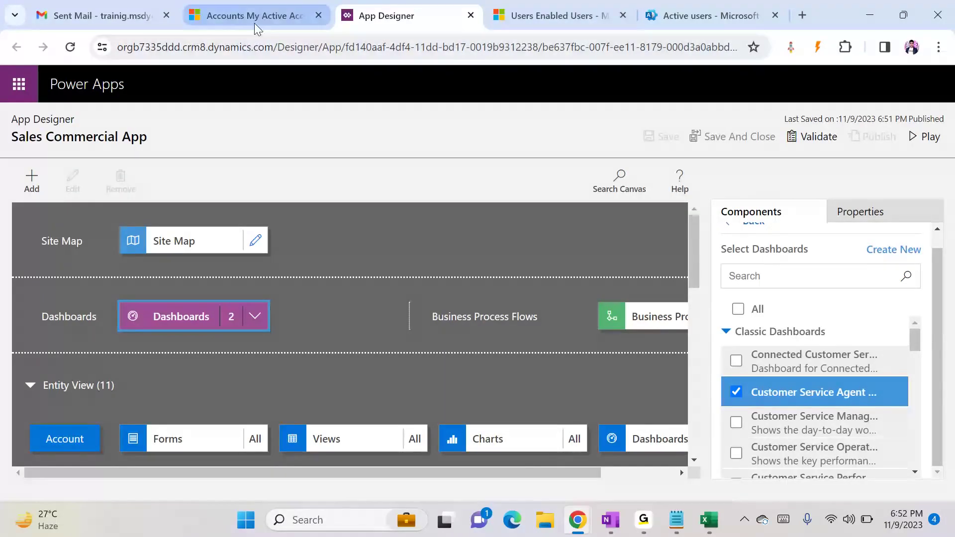
- Switch to the running Sales Commercial App and reload its accounts page to check the published changes
click(234, 13)
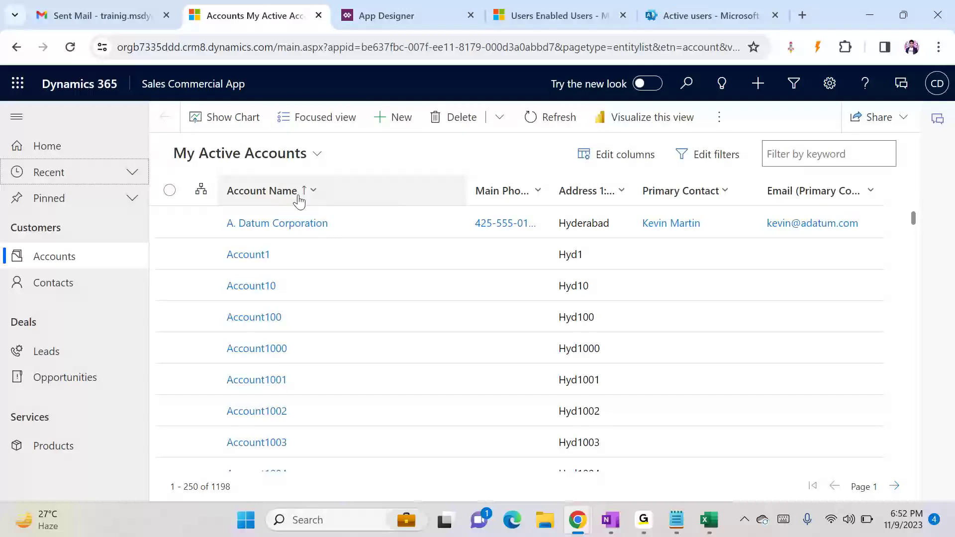
key(F5)
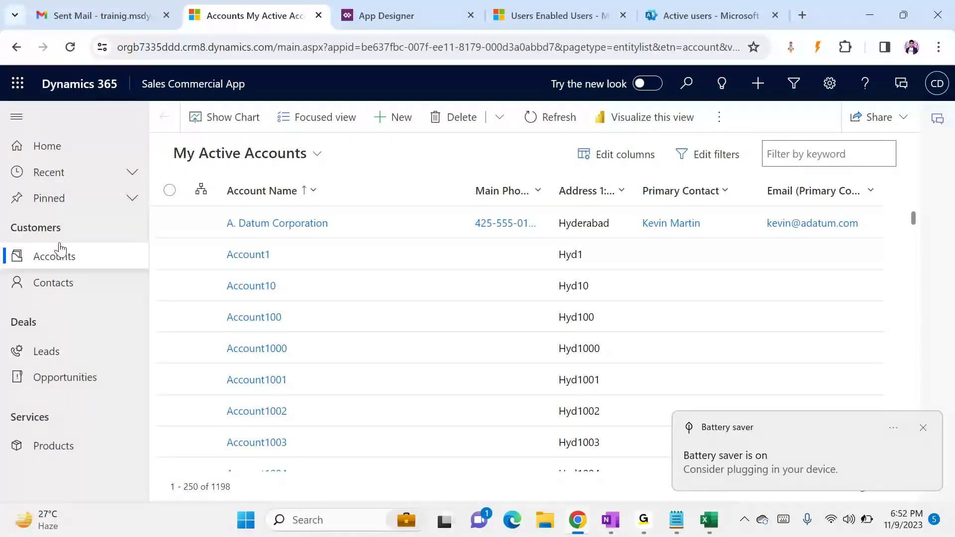
- Return to the App Designer and review the app's entities with their forms, views, charts and dashboards
click(405, 15)
scroll(472, 330, down, 5)
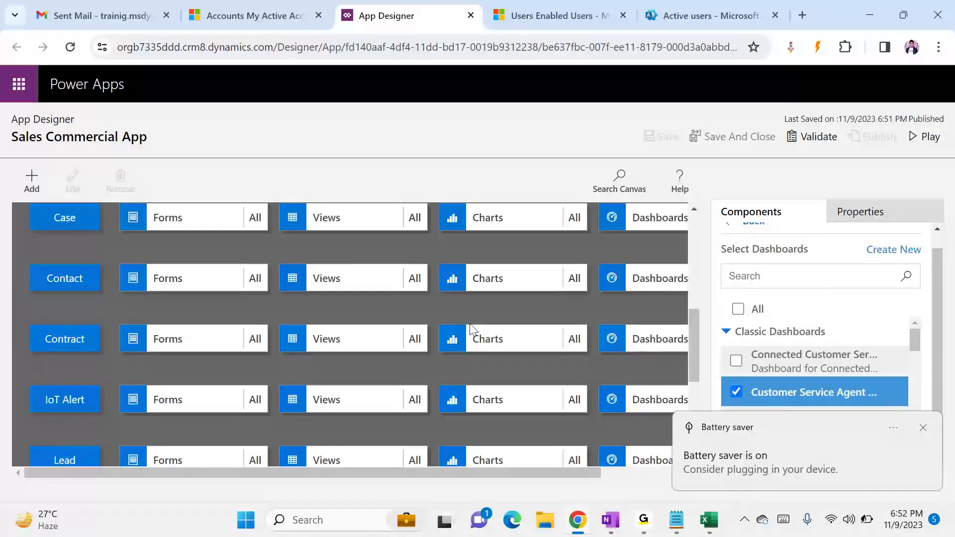
scroll(472, 329, down, 1)
scroll(474, 334, up, 5)
scroll(475, 333, down, 2)
scroll(615, 311, up, 3)
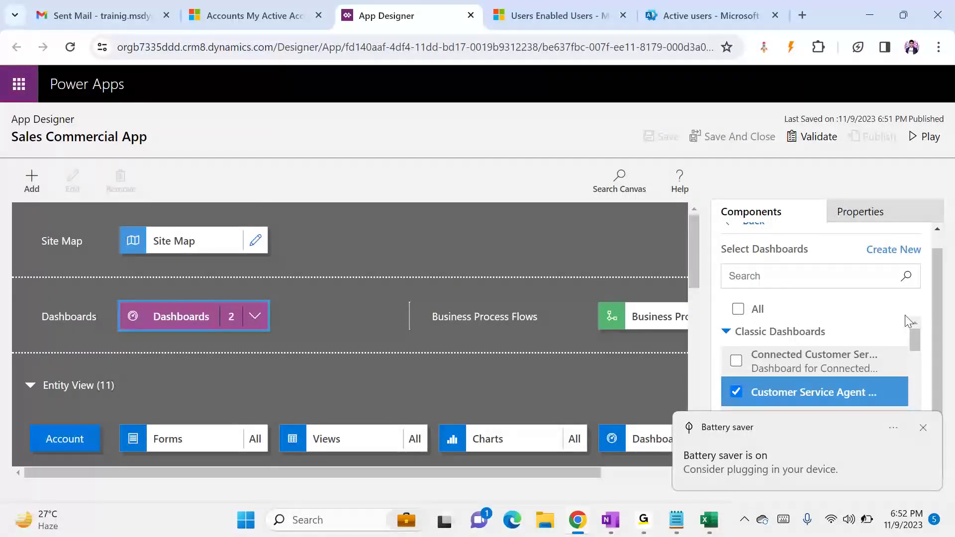
scroll(687, 318, down, 5)
scroll(299, 286, up, 5)
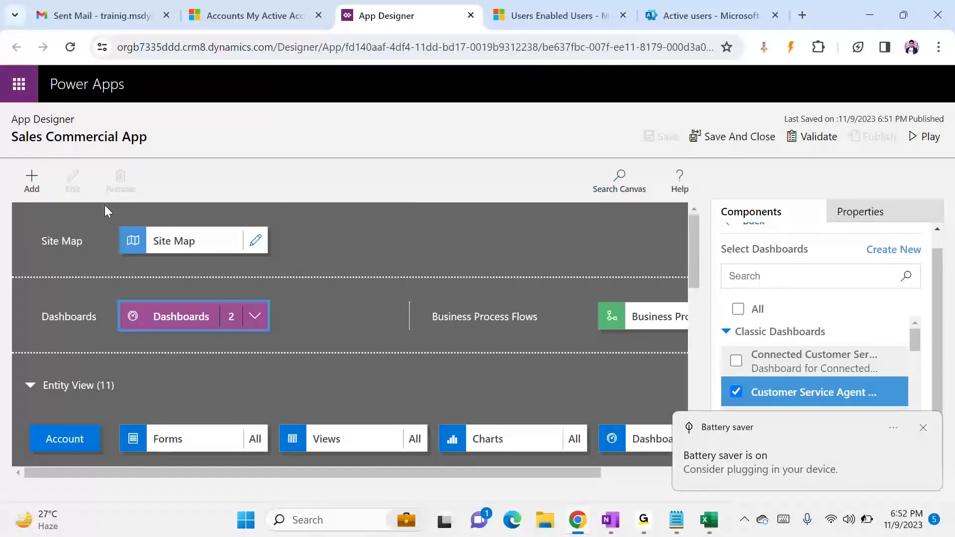
- Open the app's dashboard component, dismiss the battery saver notification, and look through the list to the interactive dashboards
click(202, 315)
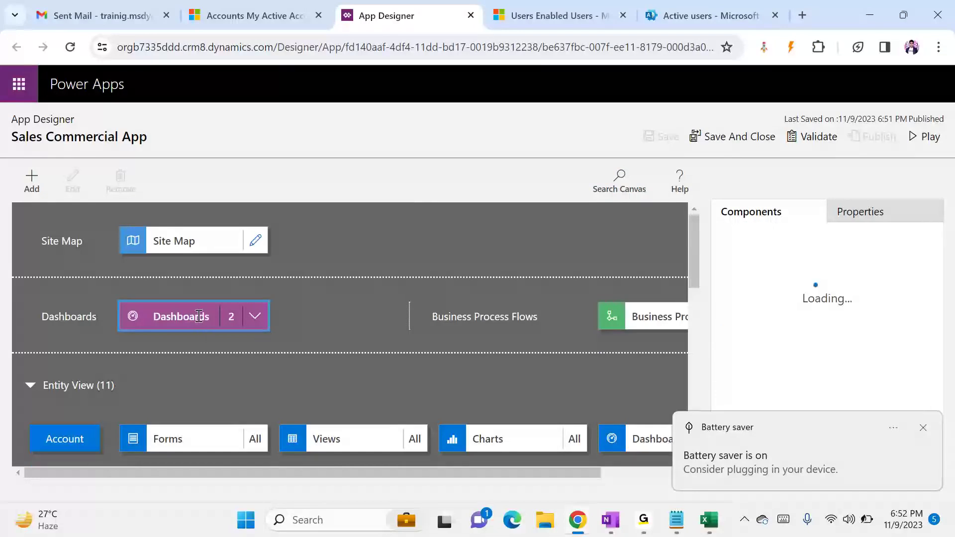
click(924, 429)
scroll(878, 366, down, 5)
scroll(884, 370, down, 5)
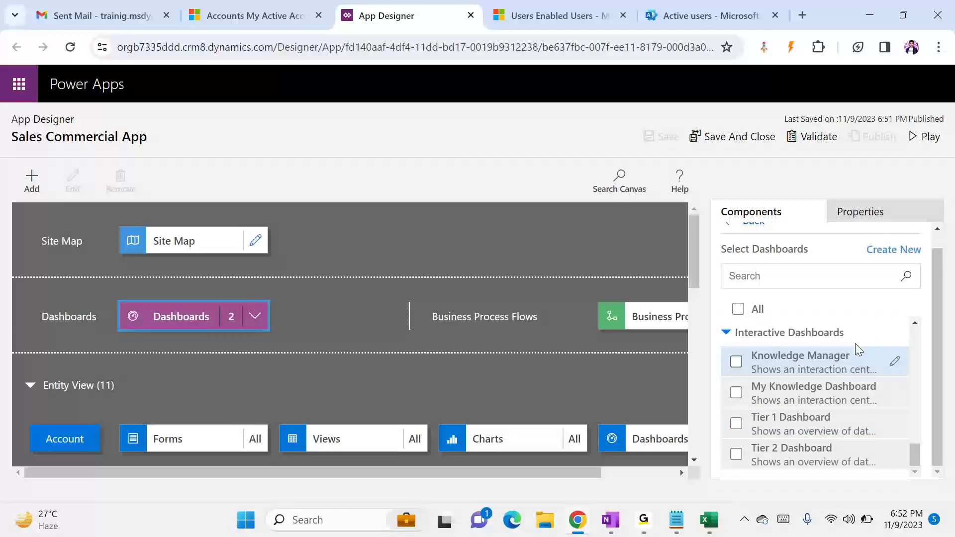
- Examine the app's properties, including description, icon, unique name, Unified Interface URL and welcome page option, and collapse the advanced settings
click(846, 222)
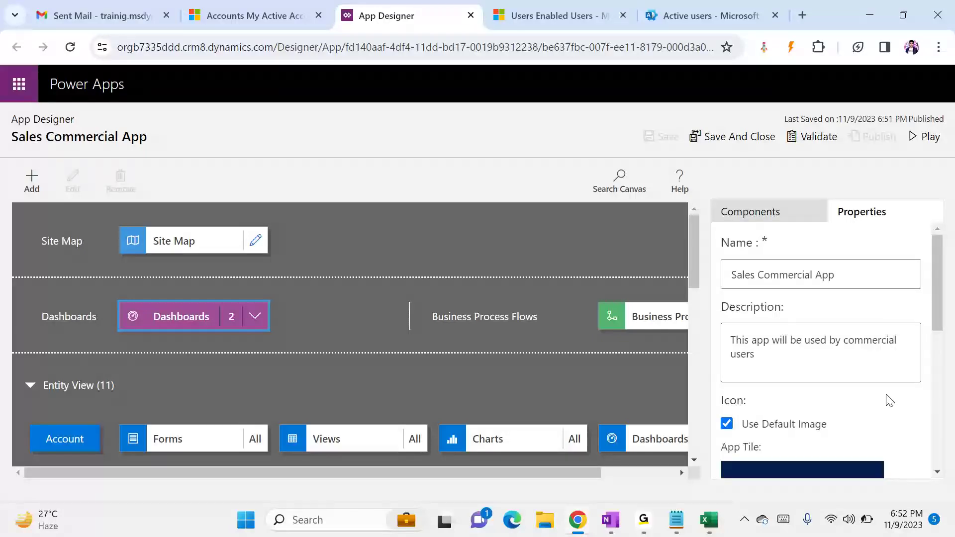
scroll(890, 400, down, 5)
scroll(882, 394, up, 5)
scroll(883, 394, down, 5)
scroll(900, 421, up, 2)
scroll(899, 422, down, 2)
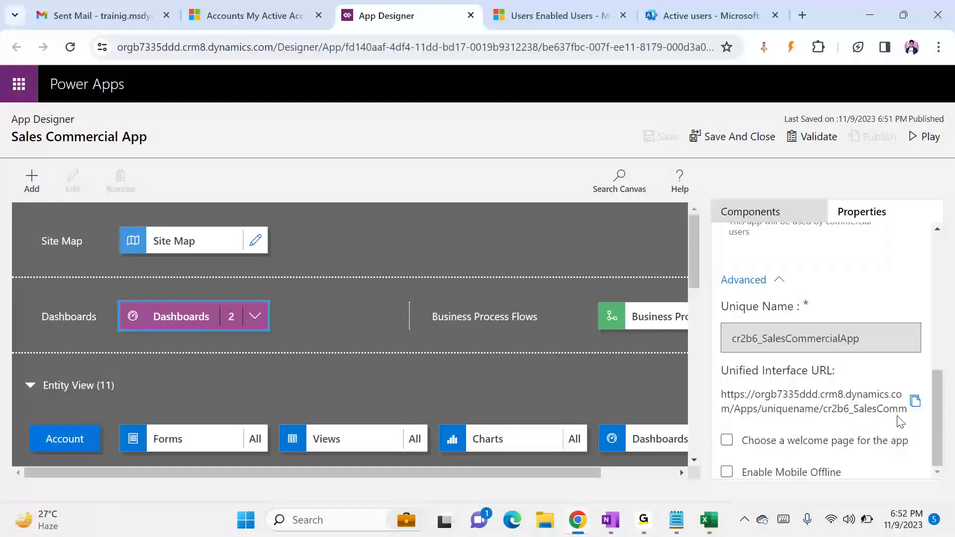
scroll(898, 421, up, 3)
scroll(898, 421, down, 2)
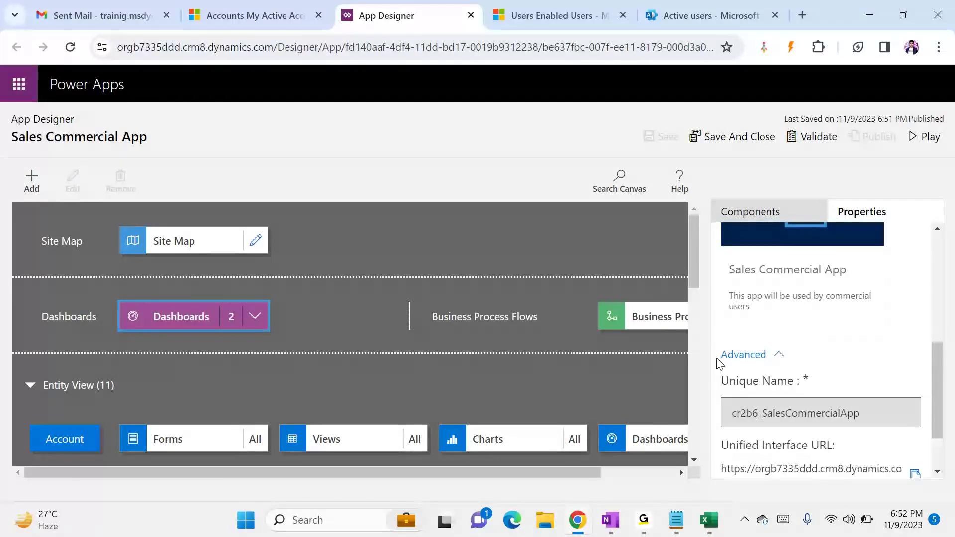
click(753, 356)
scroll(796, 374, up, 3)
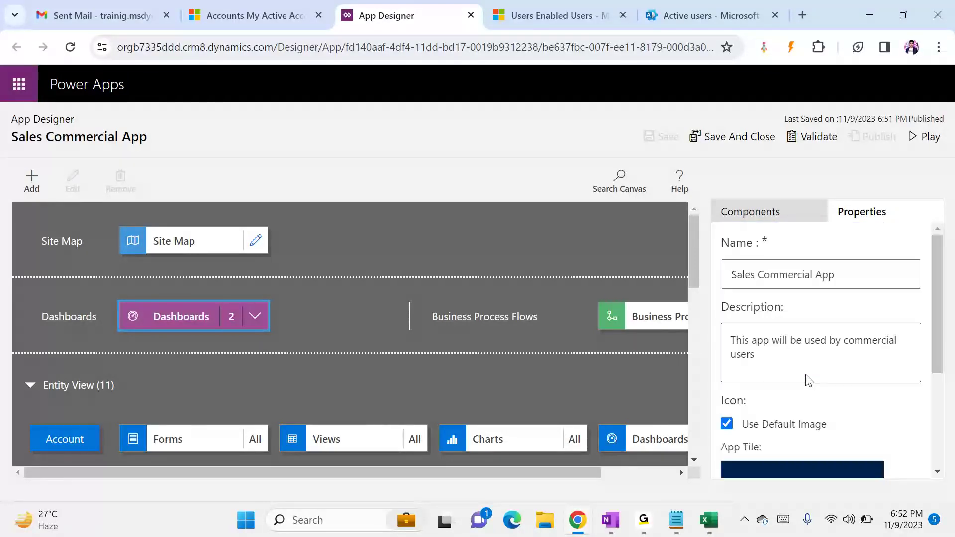
- Look through the app's dashboard selection again and return to the app's icon and tile properties
click(794, 221)
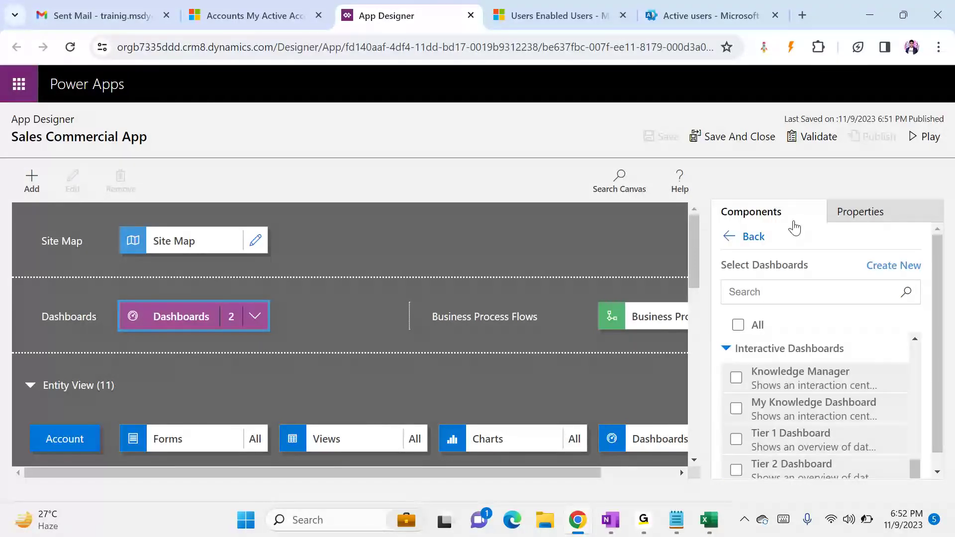
scroll(861, 409, down, 3)
scroll(861, 407, up, 2)
scroll(864, 412, up, 5)
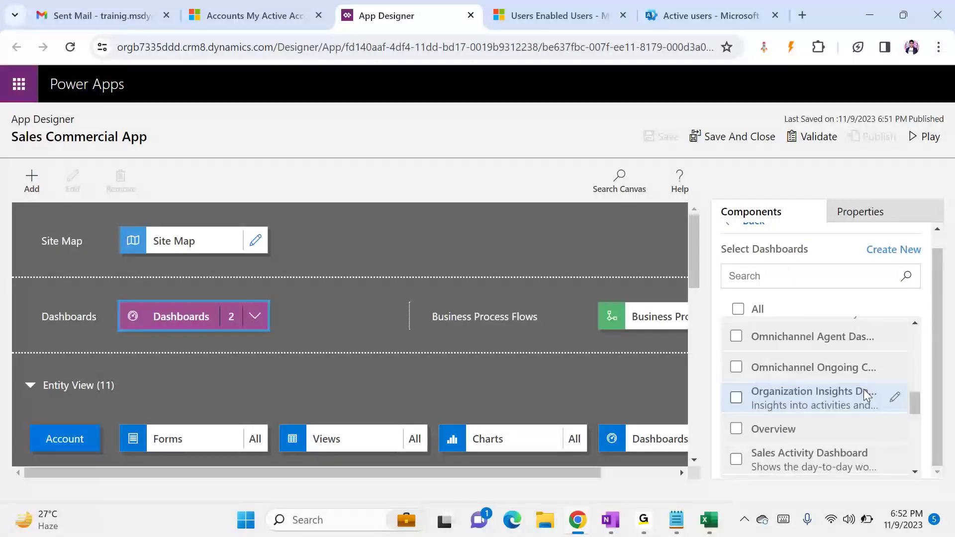
click(852, 221)
scroll(832, 335, down, 3)
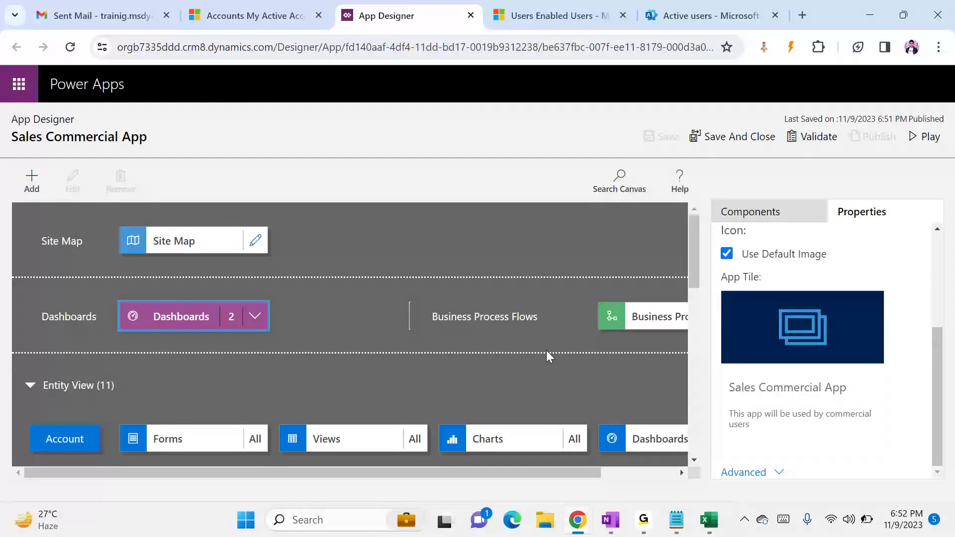
mouse_move(642, 518)
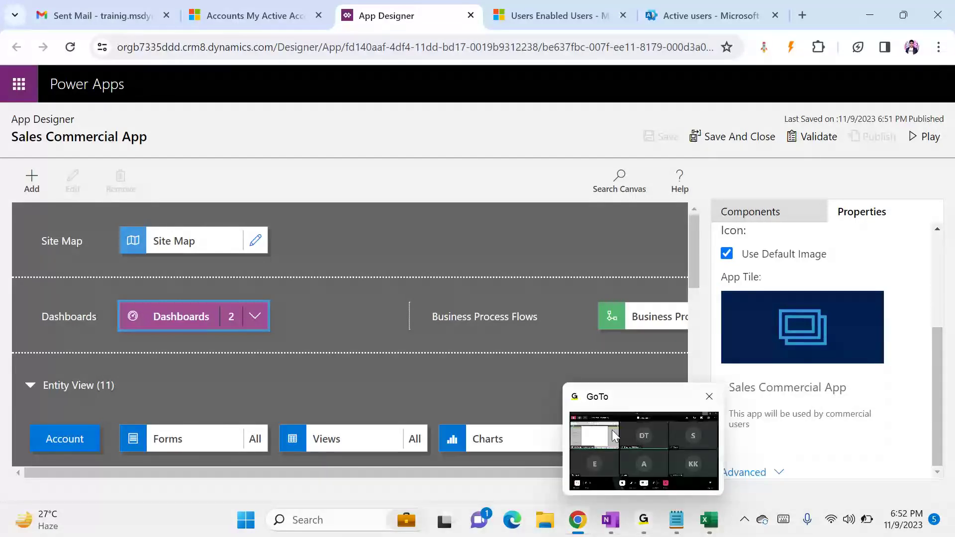